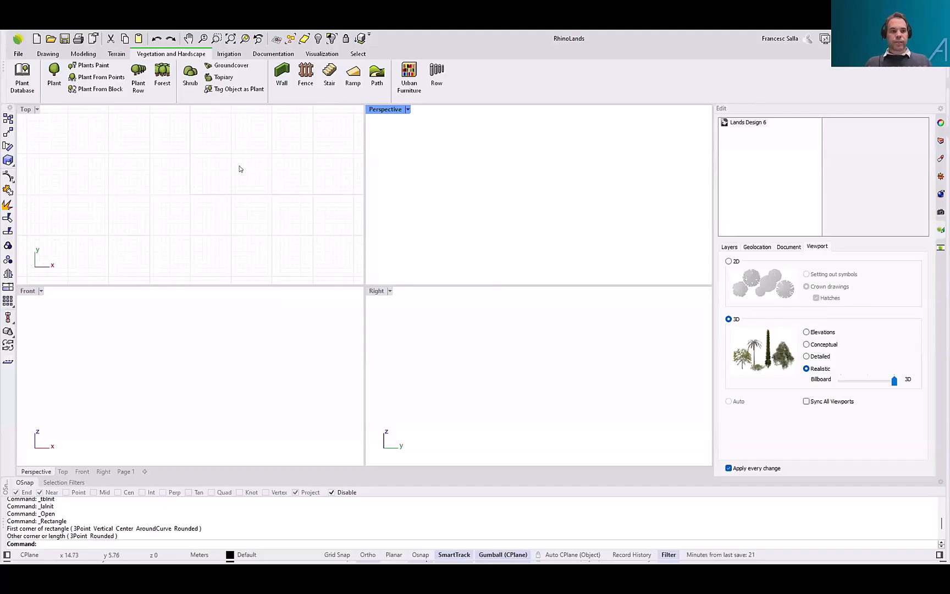
# Model a solid box around the origin with the Box tool
pyautogui.click(50, 54)
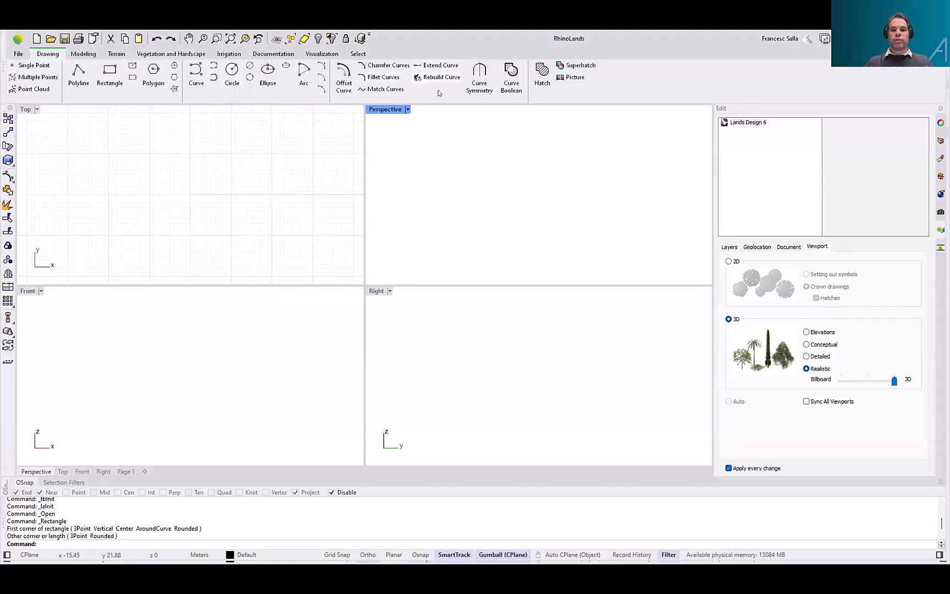
pyautogui.click(83, 53)
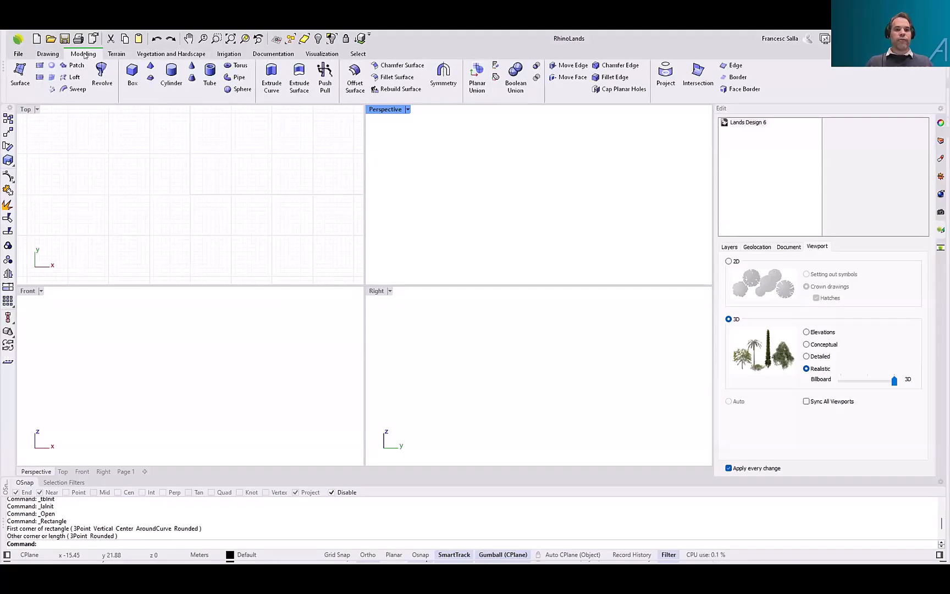
pyautogui.click(132, 72)
pyautogui.click(158, 258)
pyautogui.click(586, 194)
pyautogui.click(547, 177)
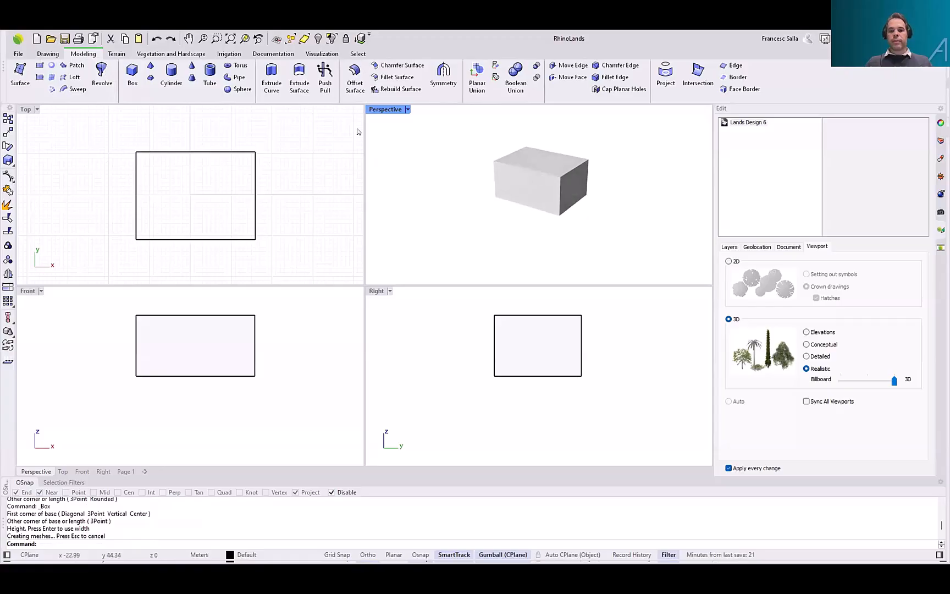
pyautogui.scroll(3, 437, 144)
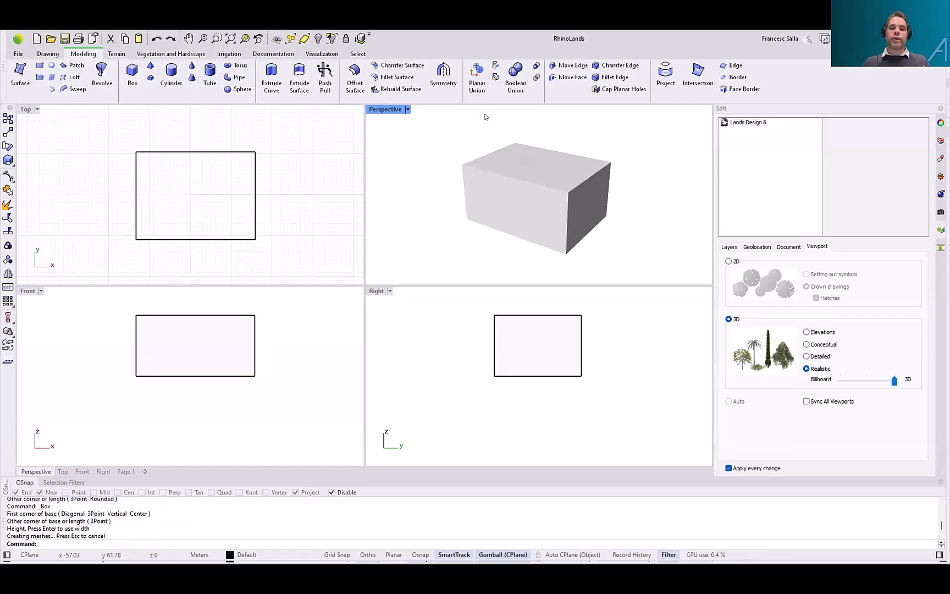
# Examine the terrain, vegetation, irrigation, documentation and visualization tool sets, then the display modes available for the Perspective view
pyautogui.click(120, 55)
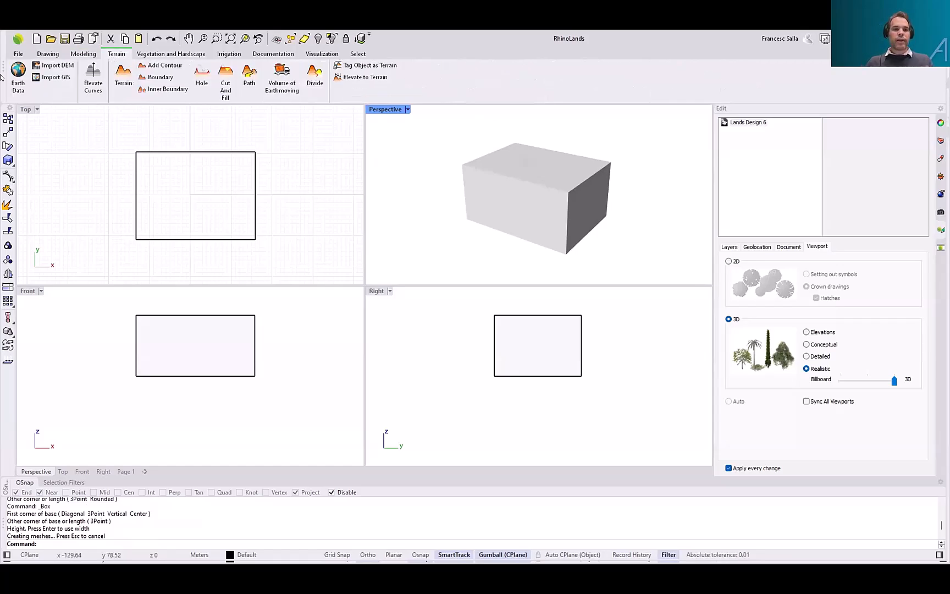
pyautogui.click(178, 56)
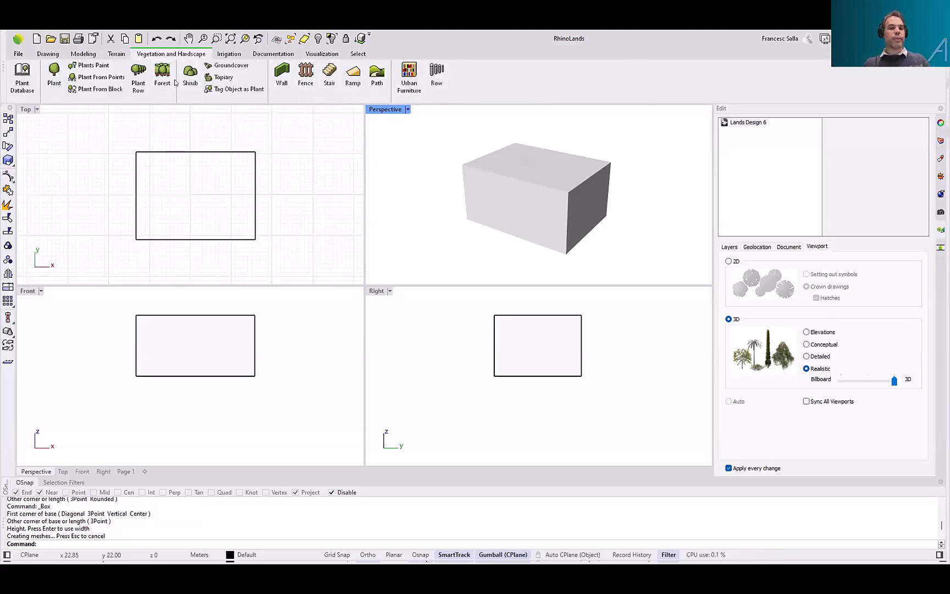
pyautogui.click(227, 54)
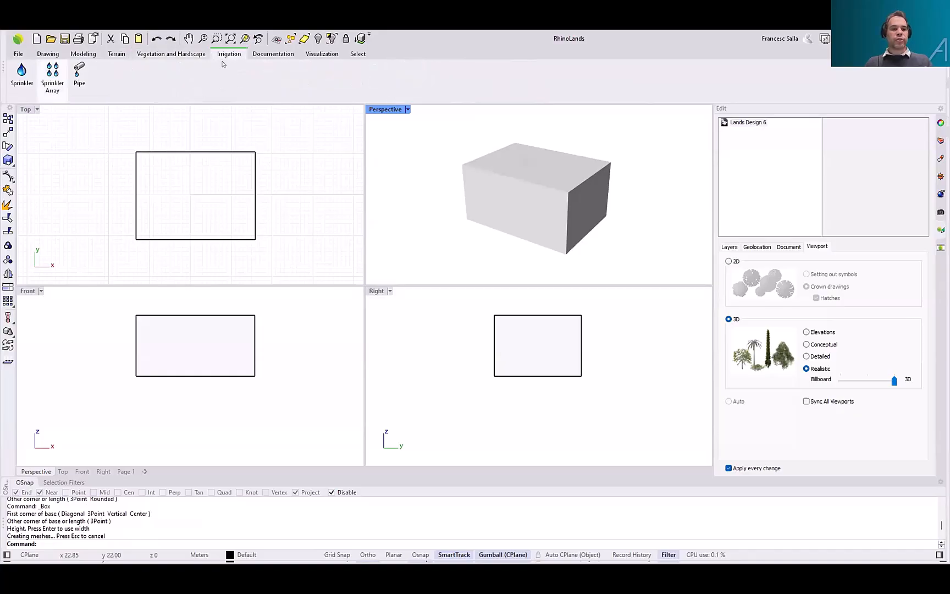
pyautogui.click(264, 53)
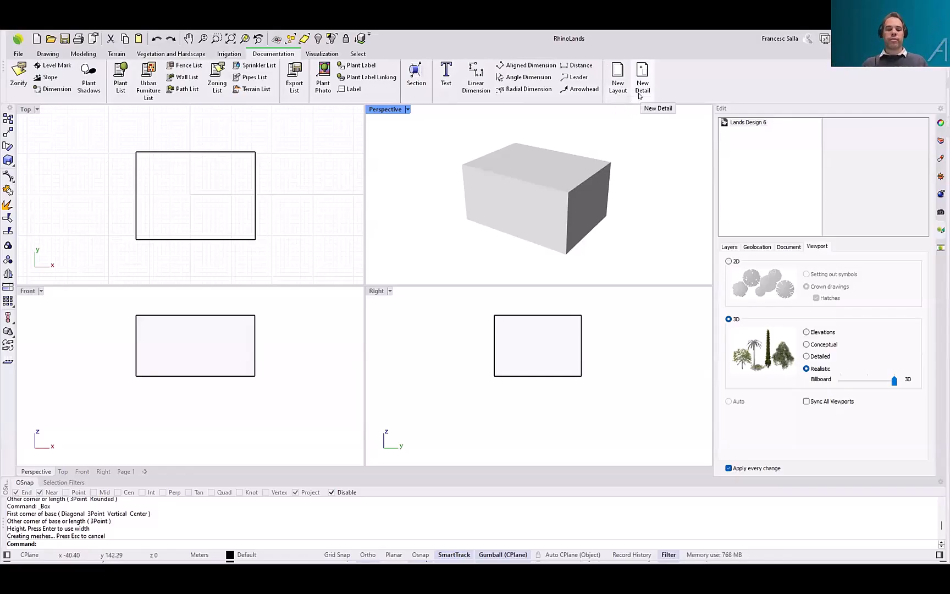
pyautogui.click(321, 54)
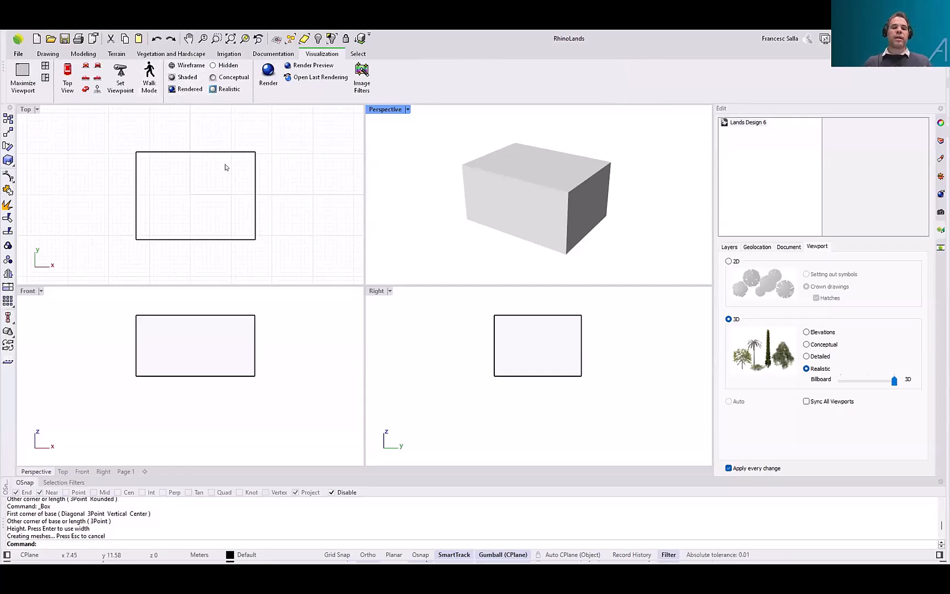
pyautogui.moveTo(435, 157); pyautogui.dragTo(426, 139, button='right')
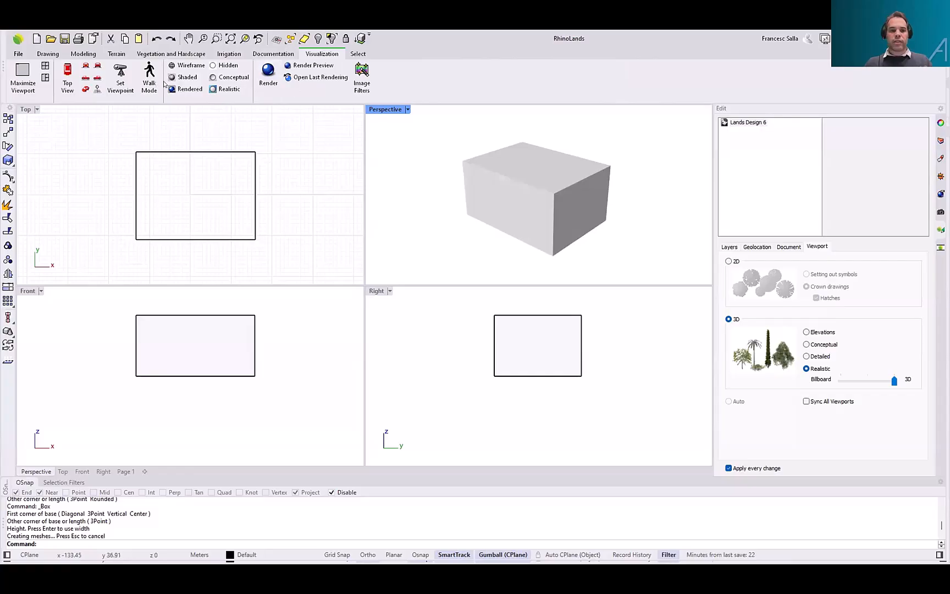
pyautogui.click(386, 110)
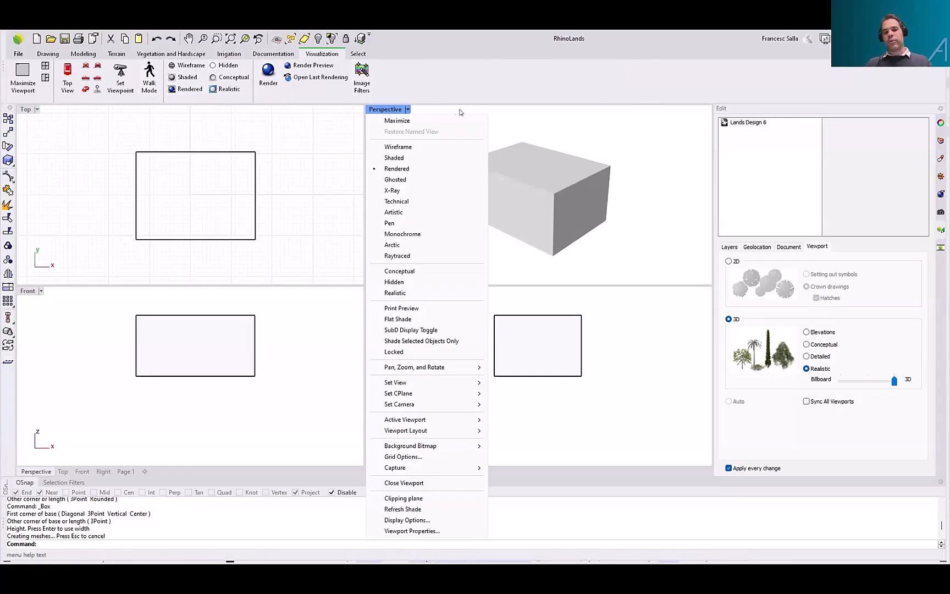
pyautogui.click(495, 116)
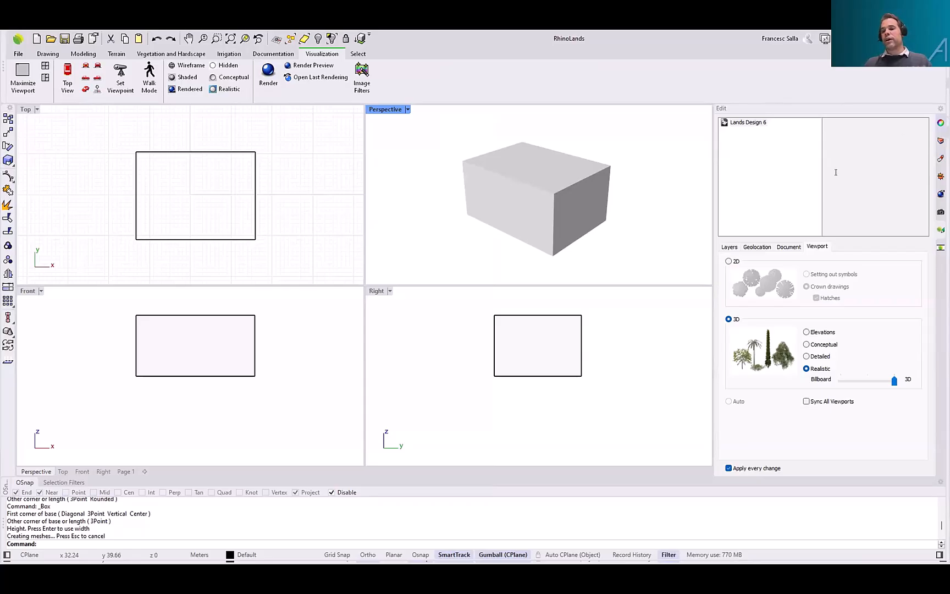
# Check the Perspective view's properties, the box's object properties and the layer list, and clear the selection
pyautogui.click(941, 123)
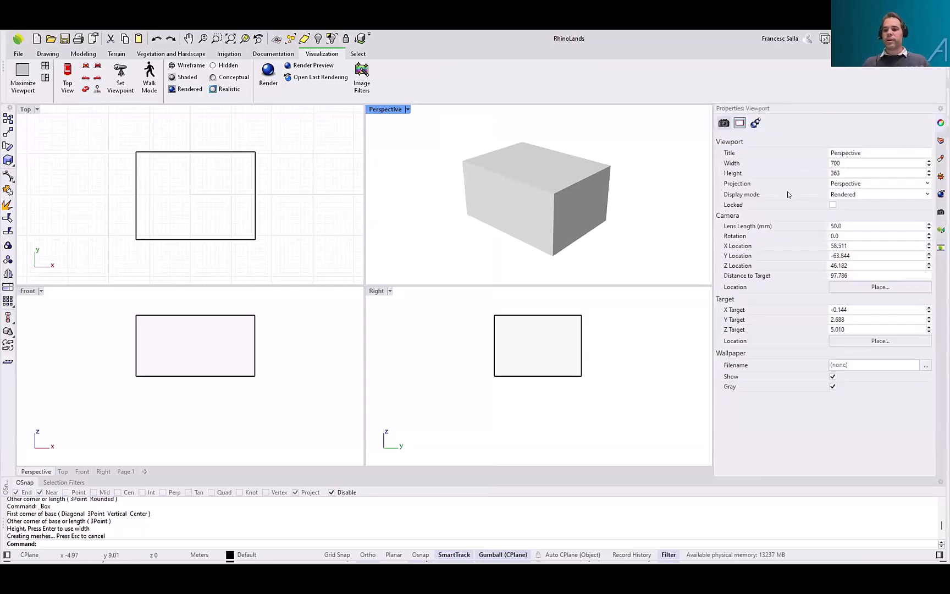
pyautogui.click(514, 206)
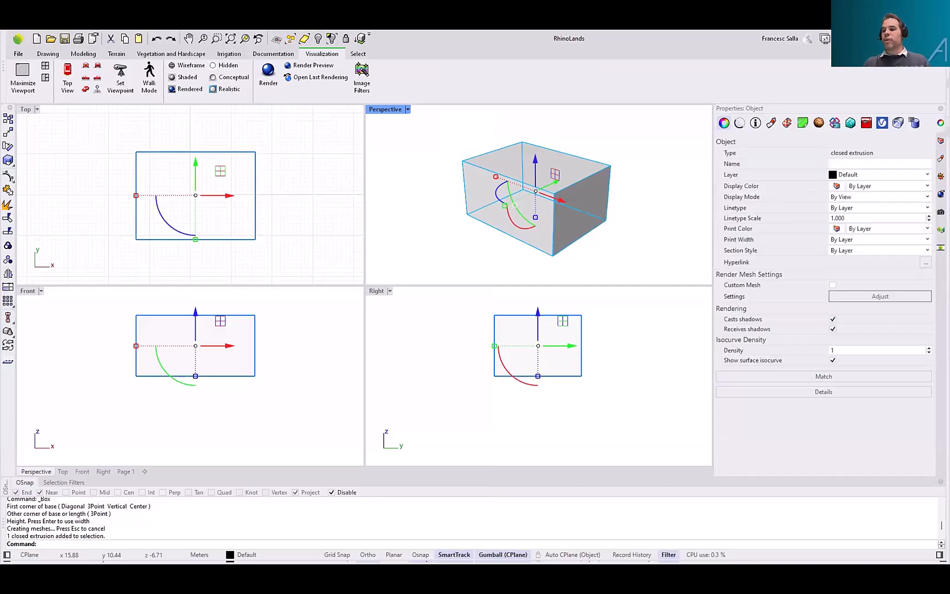
pyautogui.click(941, 141)
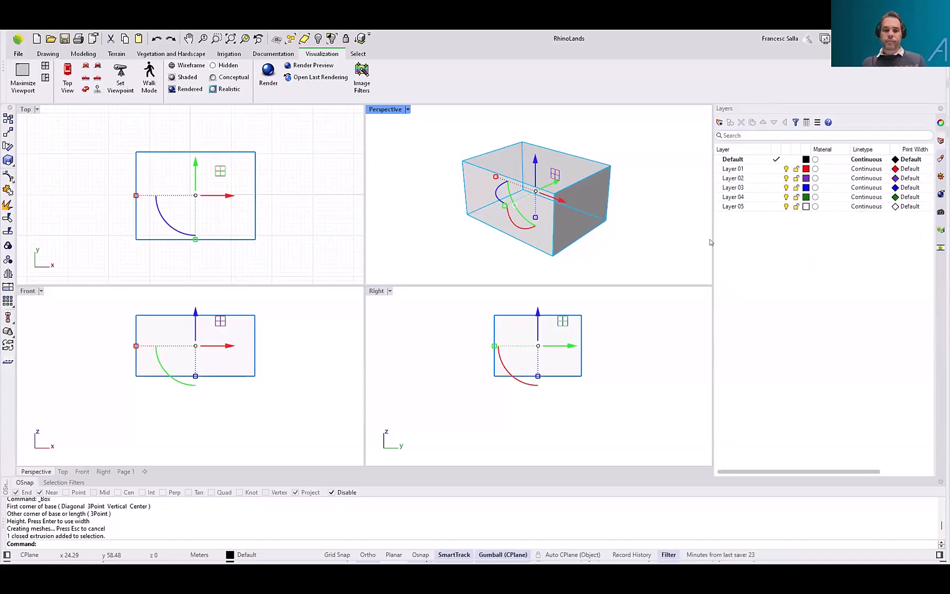
pyautogui.press('Escape')
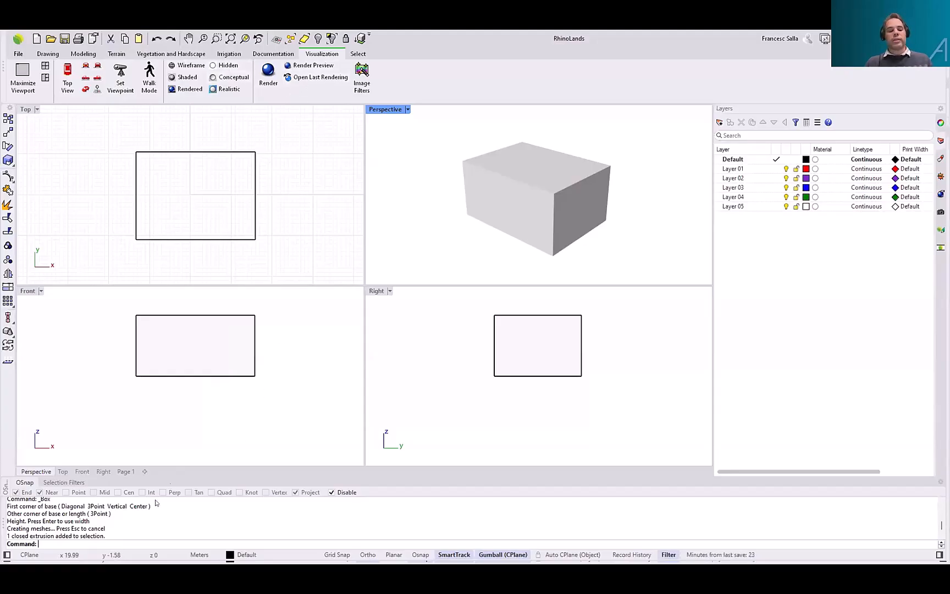
# Look up the commands beginning with "la", and switch to Rhino 8 to review the Lands Tools and Lands Documentation tool sets
pyautogui.write('la2d')
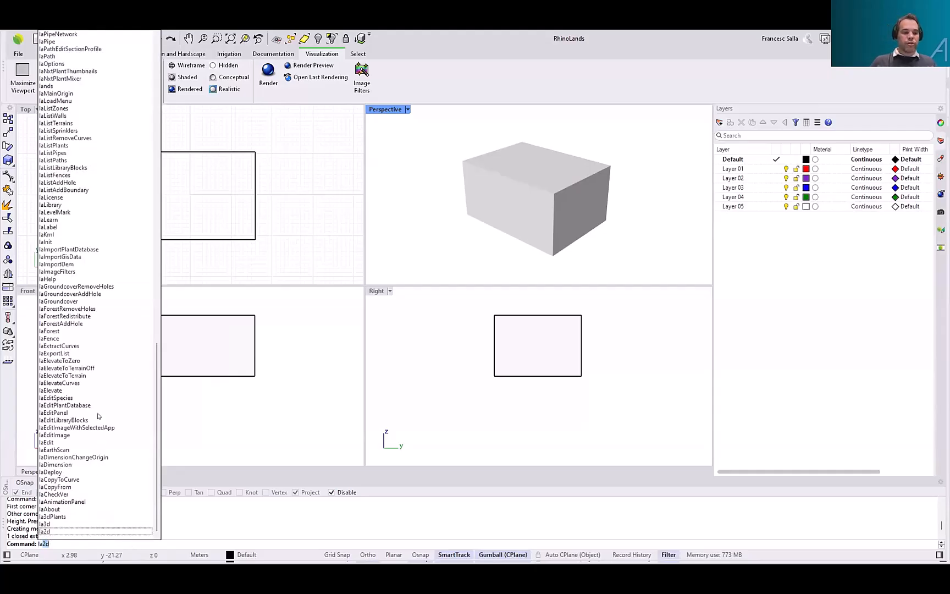
pyautogui.click(252, 265)
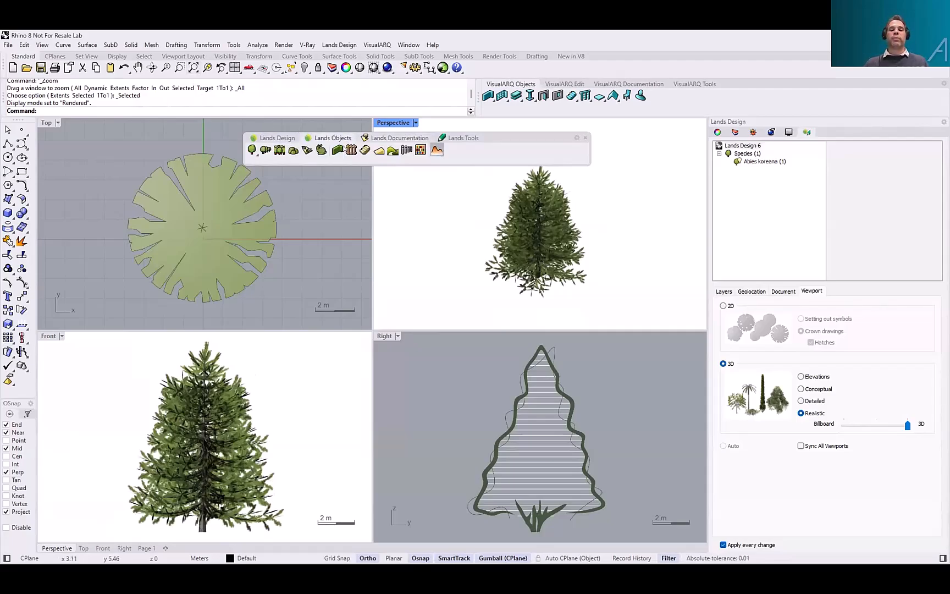
pyautogui.click(460, 139)
pyautogui.click(403, 139)
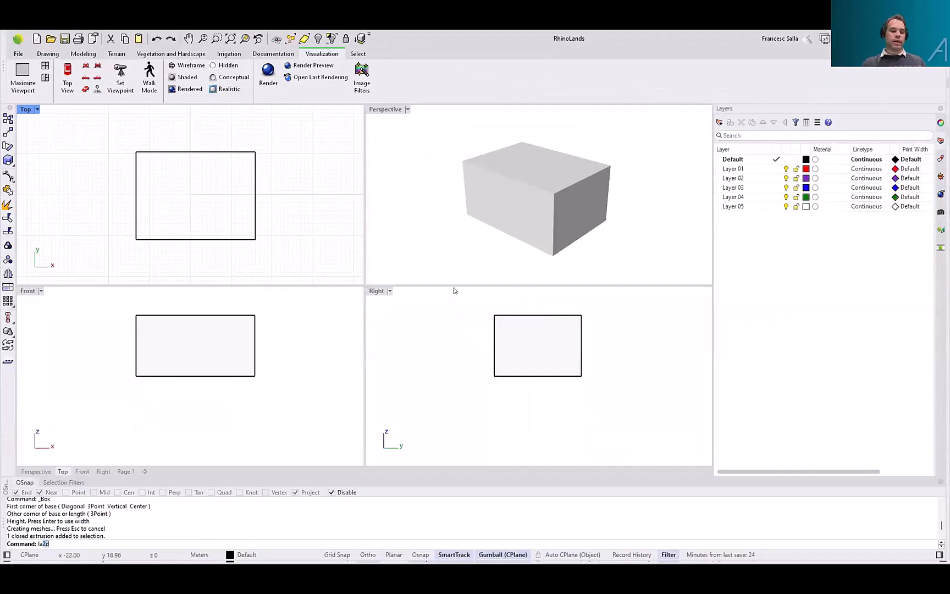
pyautogui.moveTo(477, 233); pyautogui.dragTo(452, 216, button='right')
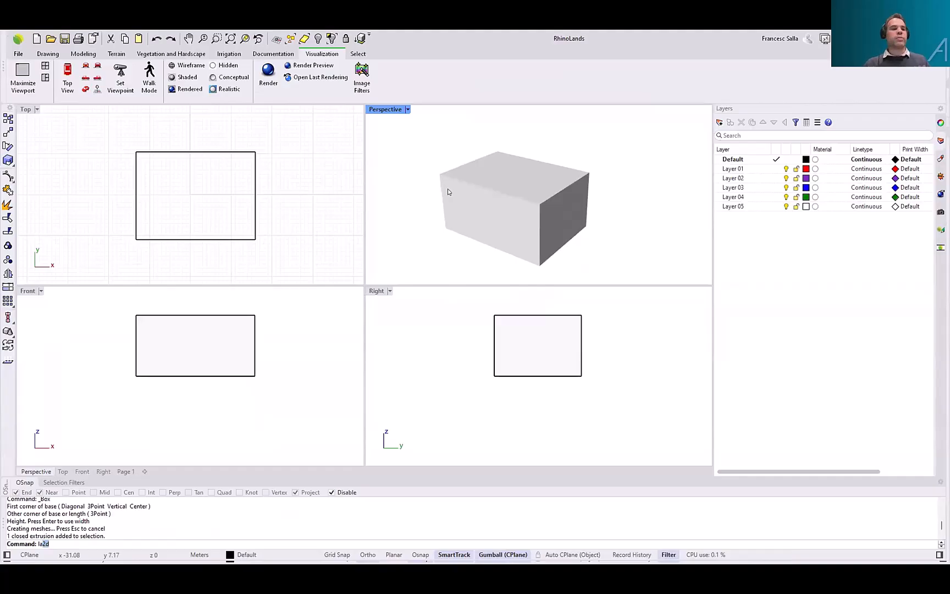
# Open the 2D Curves DWG without saving the current model, accepting the default import options with model and layout units in millimeters
pyautogui.click(19, 54)
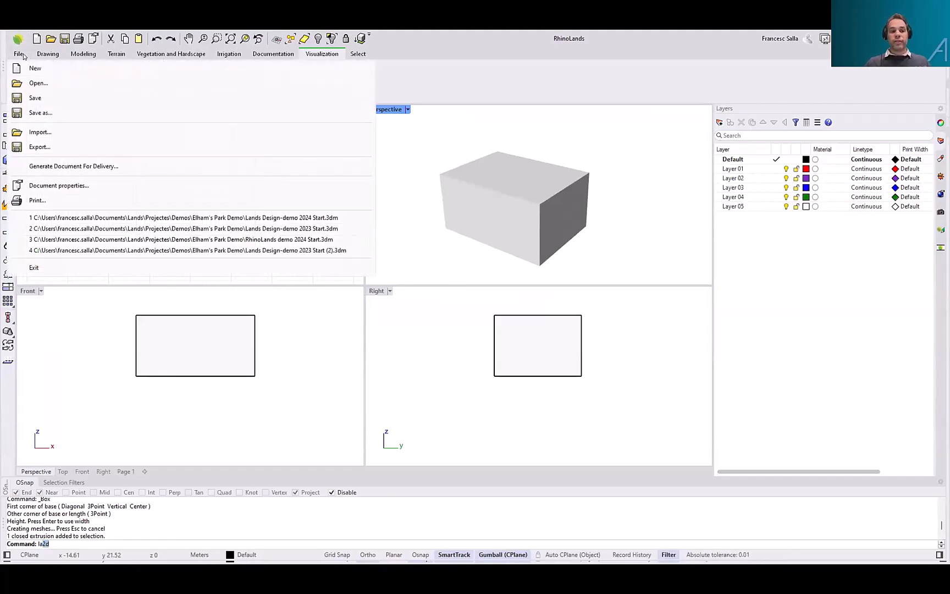
pyautogui.click(44, 83)
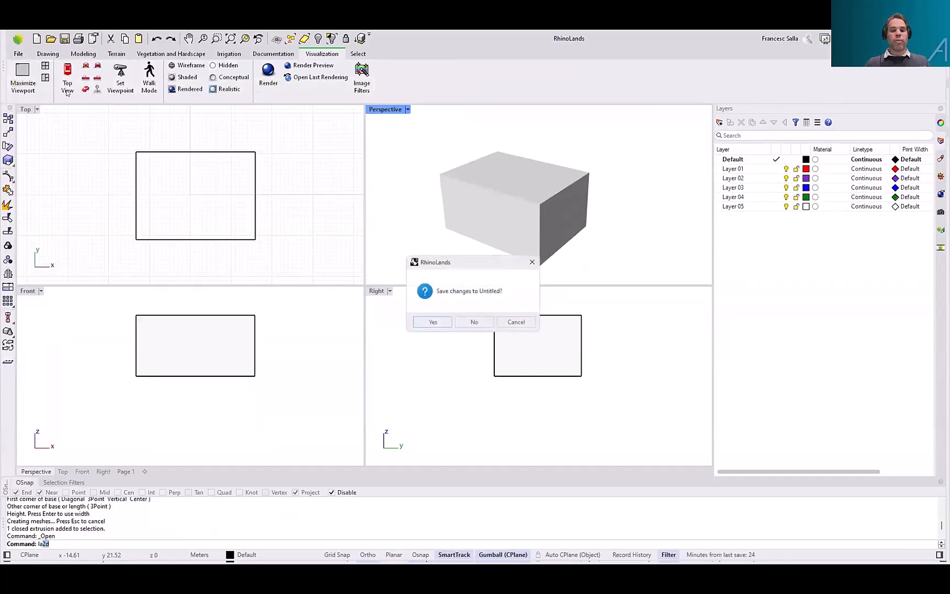
pyautogui.click(463, 322)
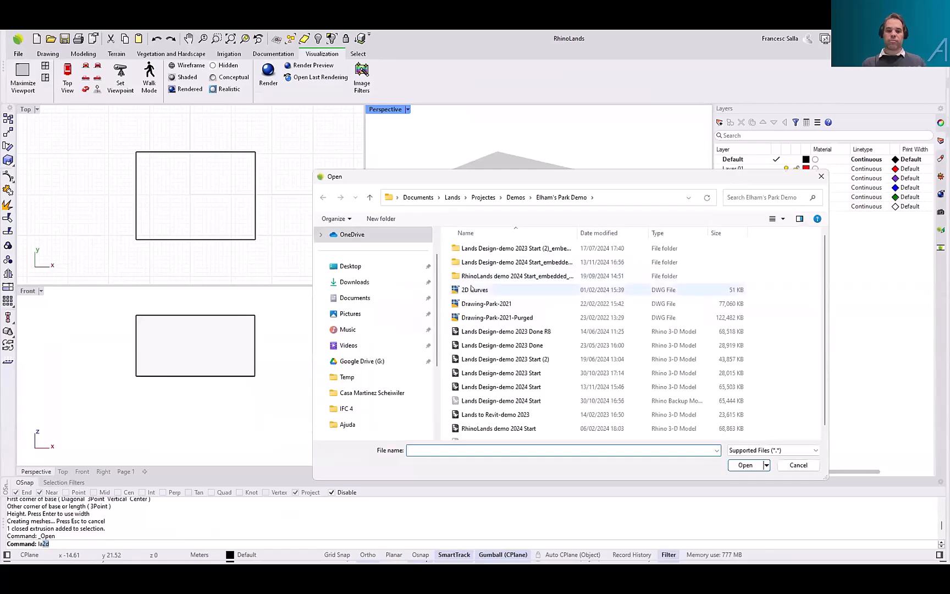
pyautogui.click(471, 288)
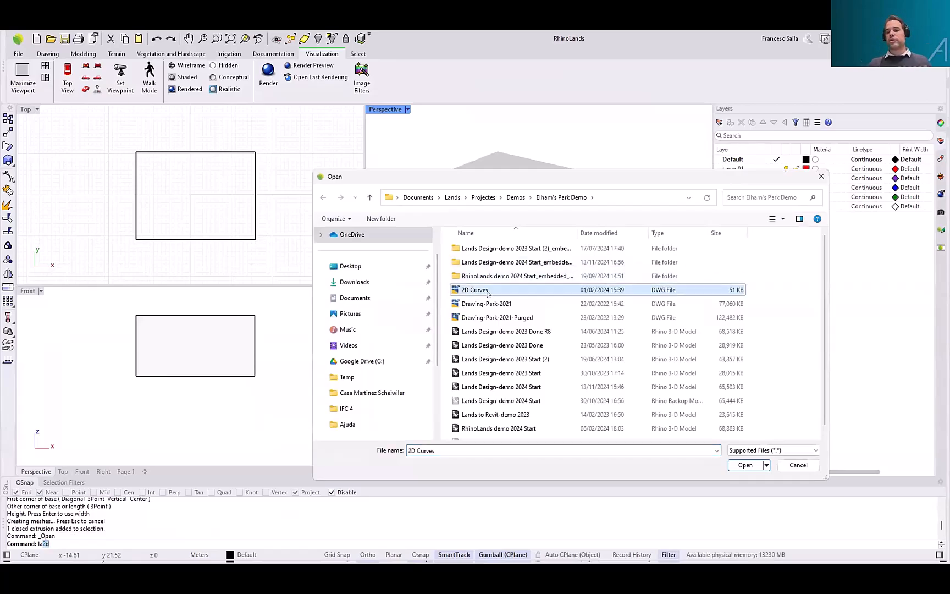
pyautogui.click(743, 466)
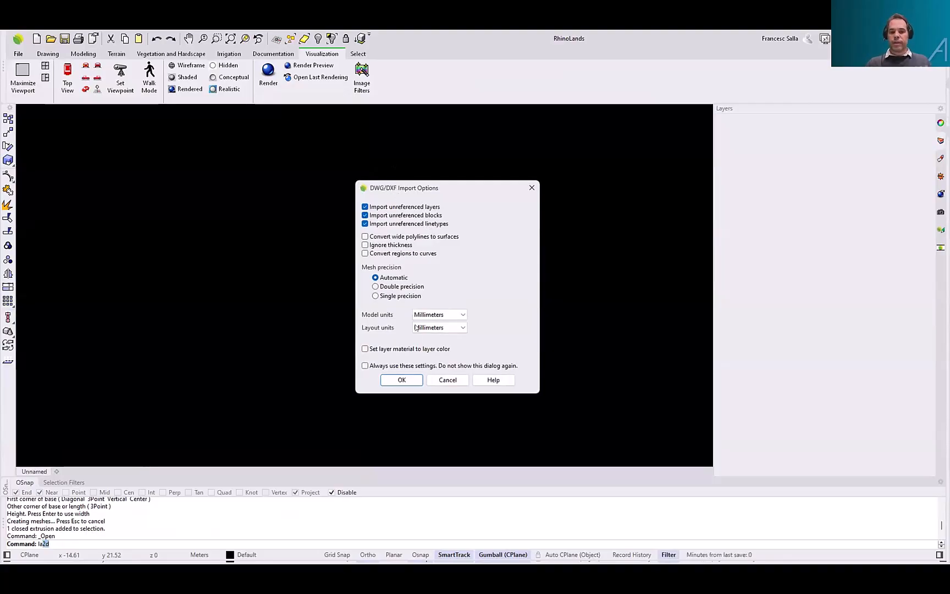
pyautogui.click(408, 381)
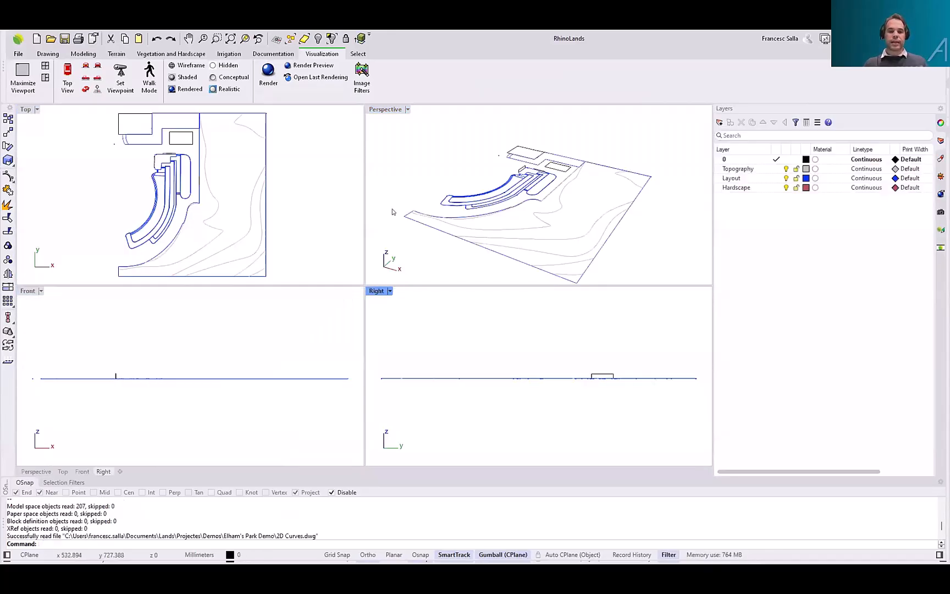
# Inspect the imported contour lines in the Perspective view by selecting two of the topography curves
pyautogui.moveTo(469, 200)
pyautogui.mouseDown(button='right')
pyautogui.moveTo(501, 165)
pyautogui.moveTo(465, 193)
pyautogui.moveTo(555, 227)
pyautogui.moveTo(533, 212)
pyautogui.moveTo(541, 220)
pyautogui.mouseUp(button='right')
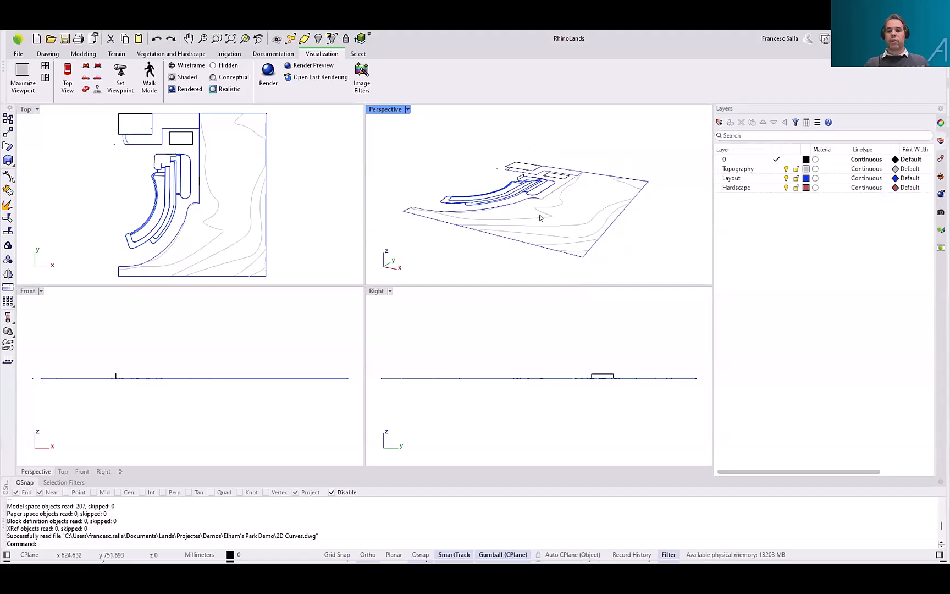
pyautogui.click(541, 219)
pyautogui.scroll(2, 580, 231)
pyautogui.click(577, 218)
pyautogui.moveTo(576, 229); pyautogui.dragTo(601, 236, button='right')
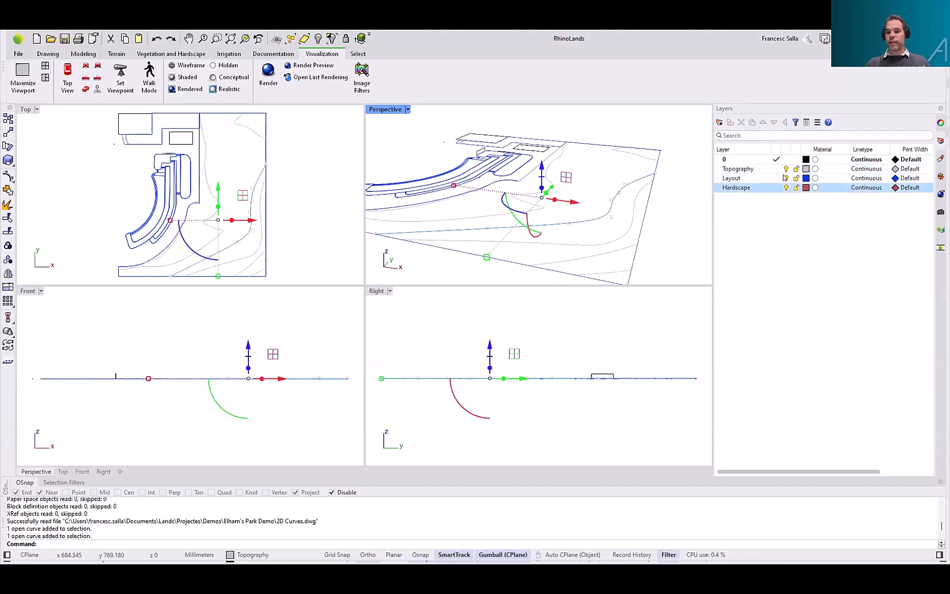
# Toggle the visibility of the Layout, Hardscape and Topography layers to check which curves each one holds
pyautogui.click(785, 178)
pyautogui.click(785, 178)
pyautogui.click(785, 188)
pyautogui.click(786, 169)
pyautogui.click(785, 169)
# Inspect the small closed rectangle near the building outline in the Perspective view, and clear the selection
pyautogui.click(559, 168)
pyautogui.click(560, 168)
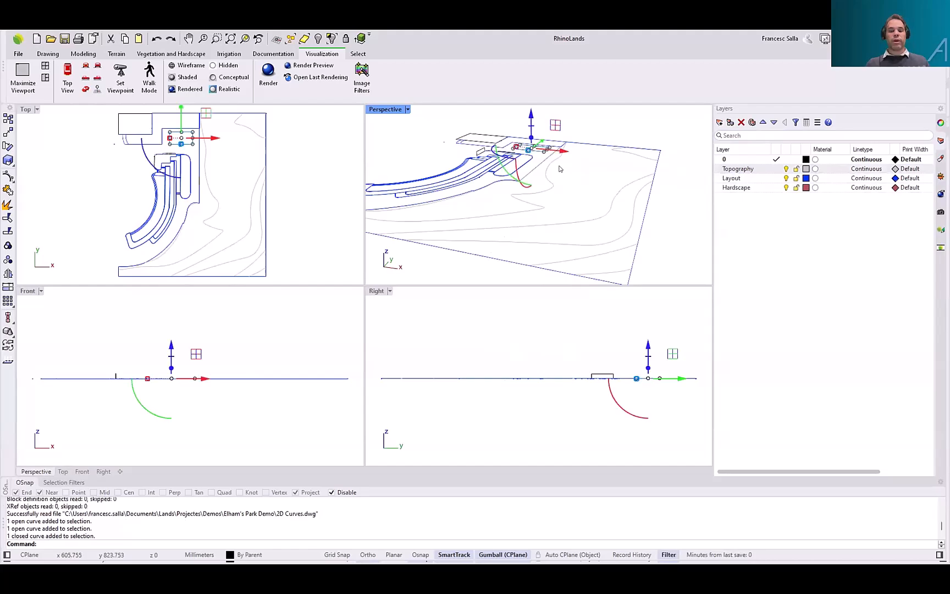
pyautogui.moveTo(524, 170)
pyautogui.mouseDown(button='right')
pyautogui.moveTo(535, 193)
pyautogui.moveTo(525, 177)
pyautogui.moveTo(507, 176)
pyautogui.mouseUp(button='right')
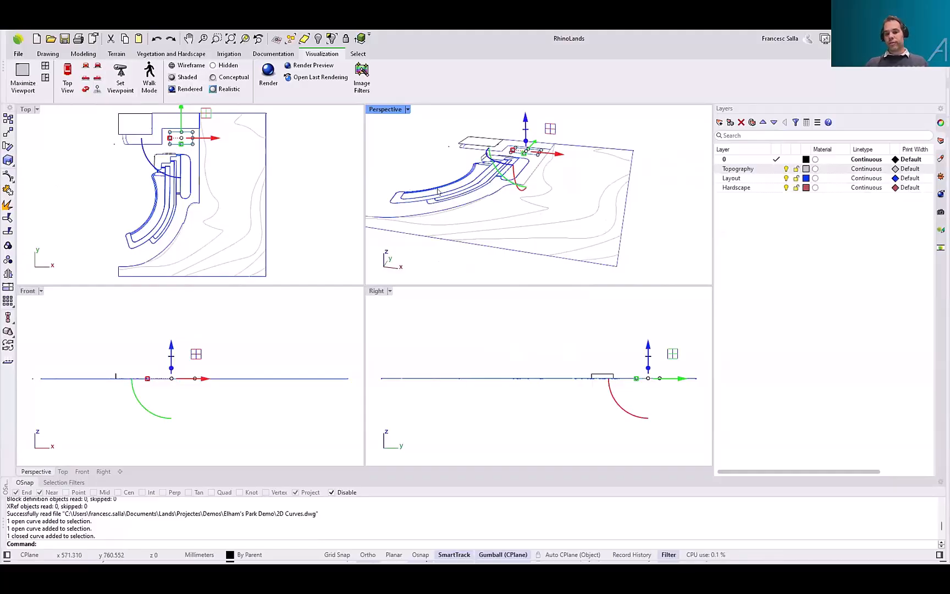
pyautogui.press('Escape')
pyautogui.moveTo(477, 177); pyautogui.dragTo(516, 179, button='right')
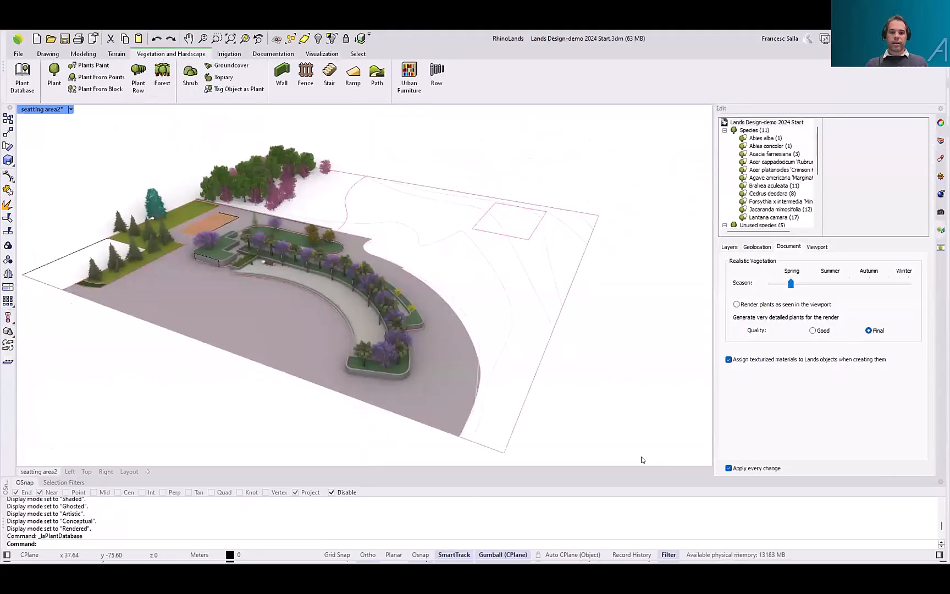
# In the Lands Design-demo 2024 Start model, inspect the main pavement zone and select a contour curve in the empty terrain area
pyautogui.moveTo(528, 381); pyautogui.dragTo(437, 228, button='right')
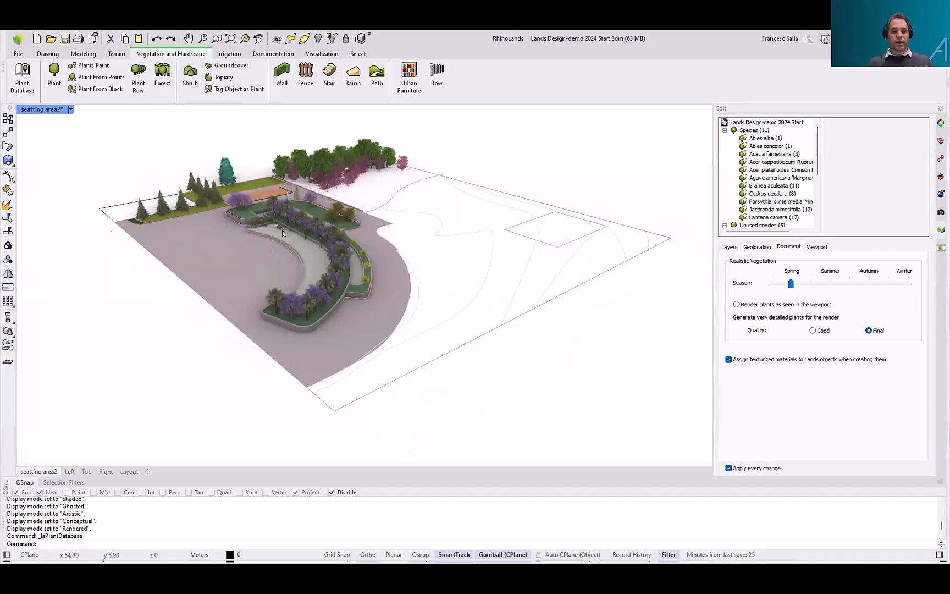
pyautogui.scroll(2, 308, 225)
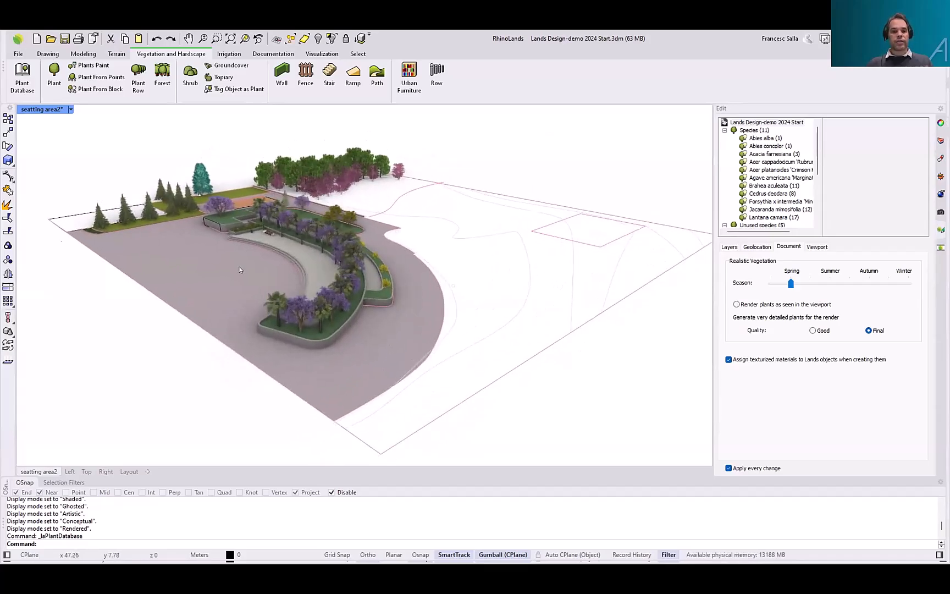
pyautogui.click(249, 257)
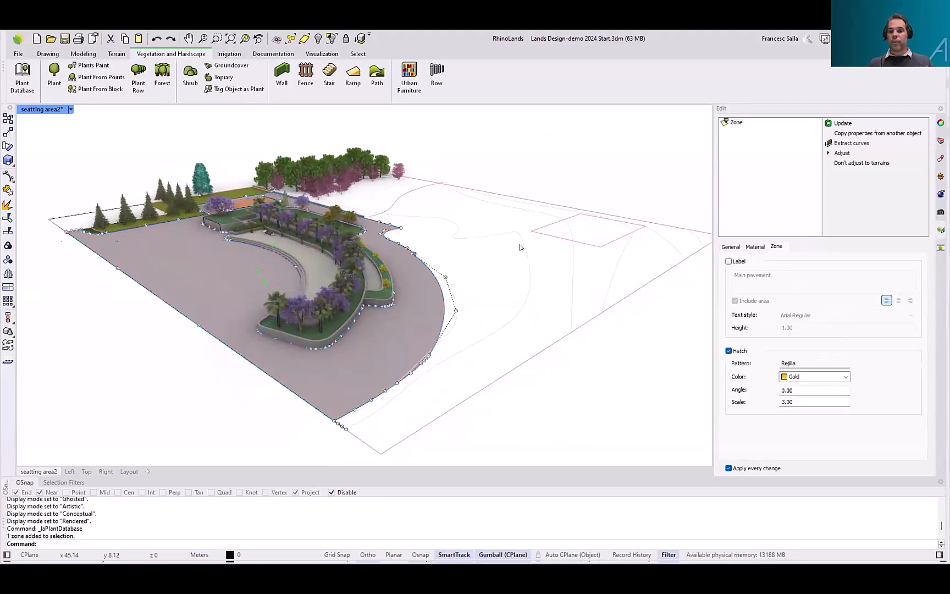
pyautogui.click(536, 253)
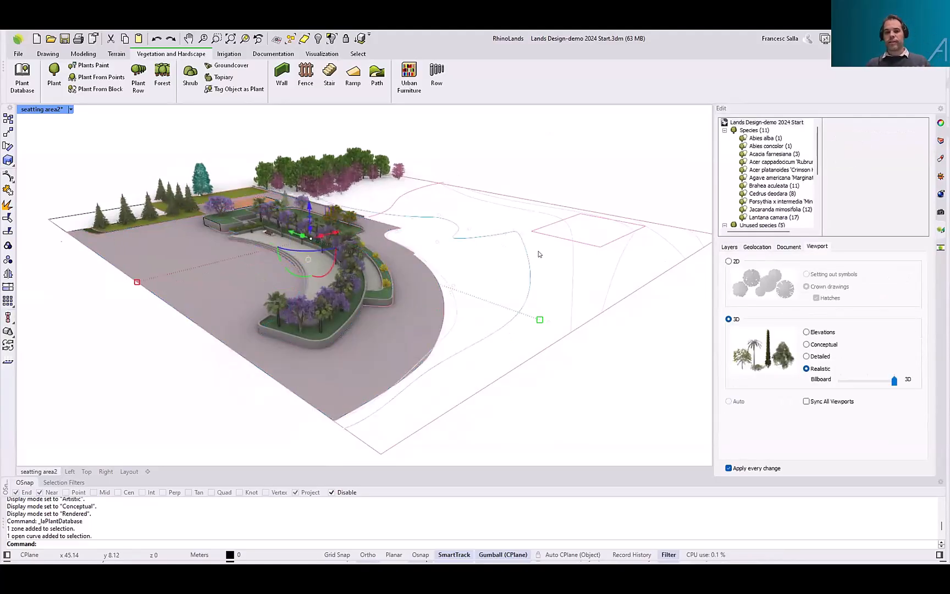
# Clear the selection and display the plants in 2D, previewing Setting out symbols before returning to Crown drawings
pyautogui.click(467, 253)
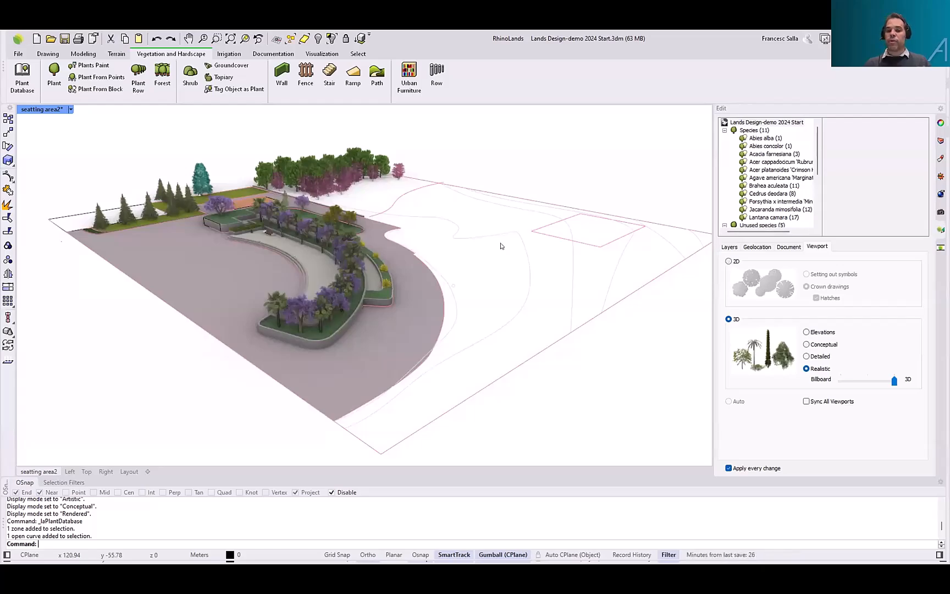
pyautogui.moveTo(510, 249); pyautogui.dragTo(516, 260, button='right')
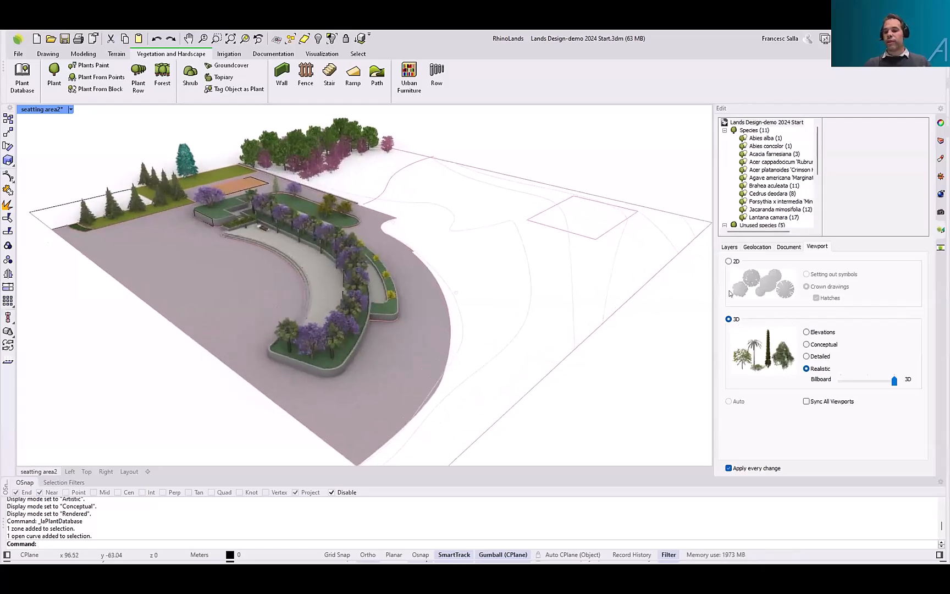
pyautogui.click(729, 262)
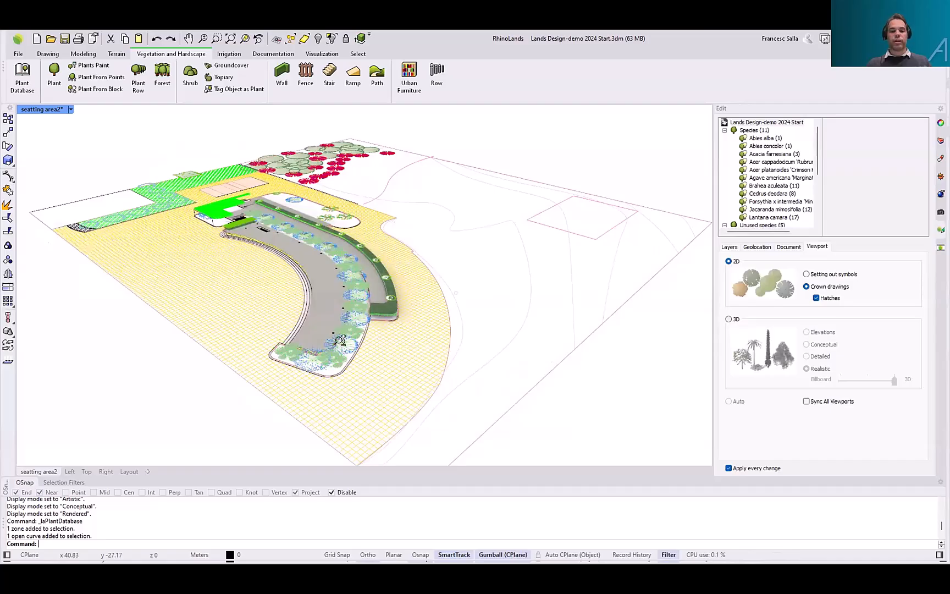
pyautogui.scroll(2, 353, 352)
pyautogui.scroll(-2, 353, 352)
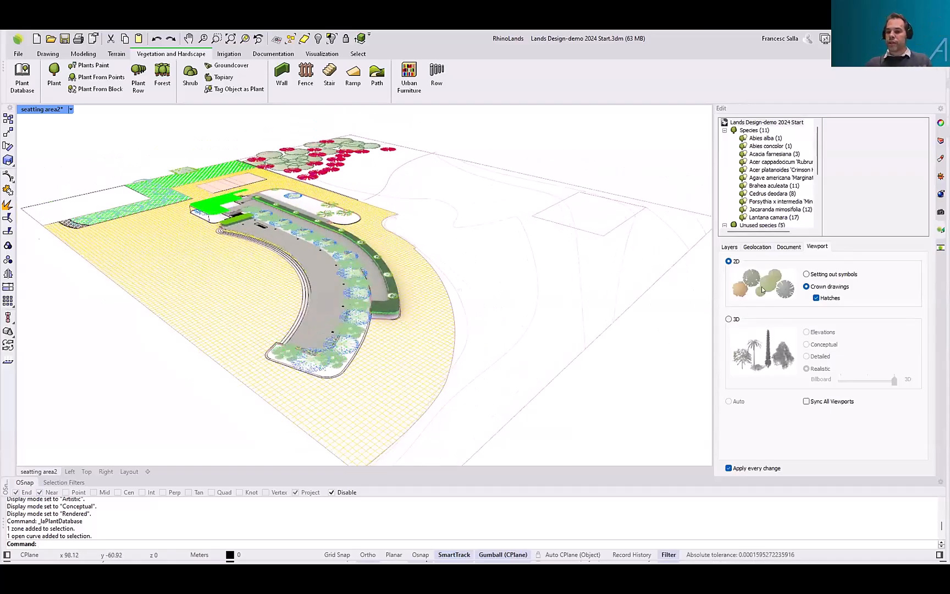
pyautogui.click(805, 274)
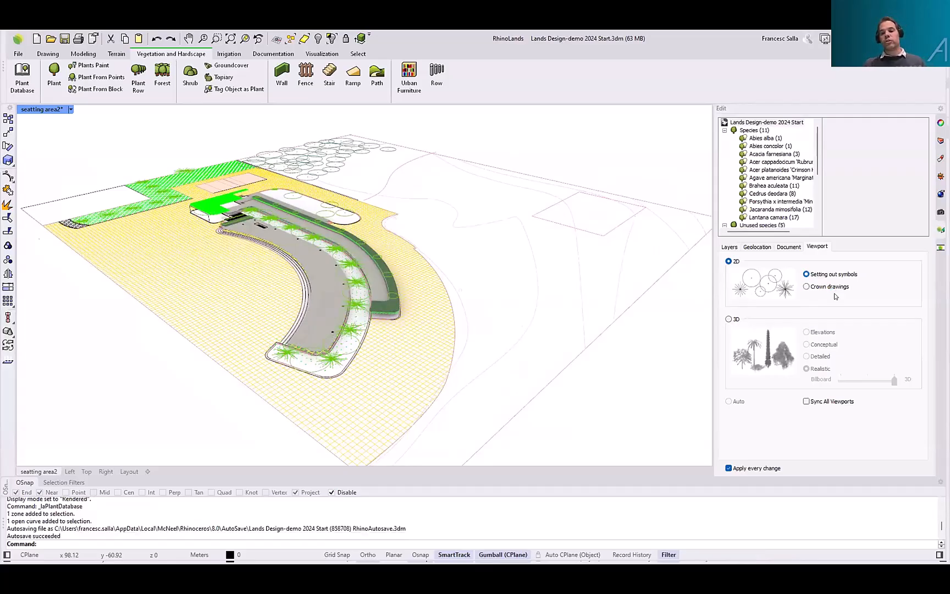
pyautogui.click(807, 286)
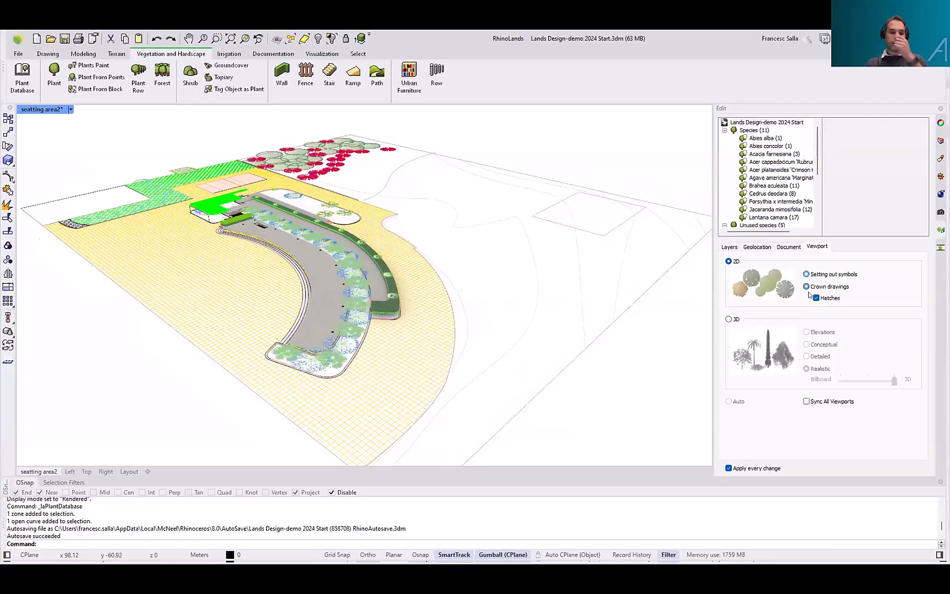
# Compare the 3D plant displays Elevations, Conceptual, Detailed and Realistic, and examine the planter trees up close in Realistic
pyautogui.click(729, 319)
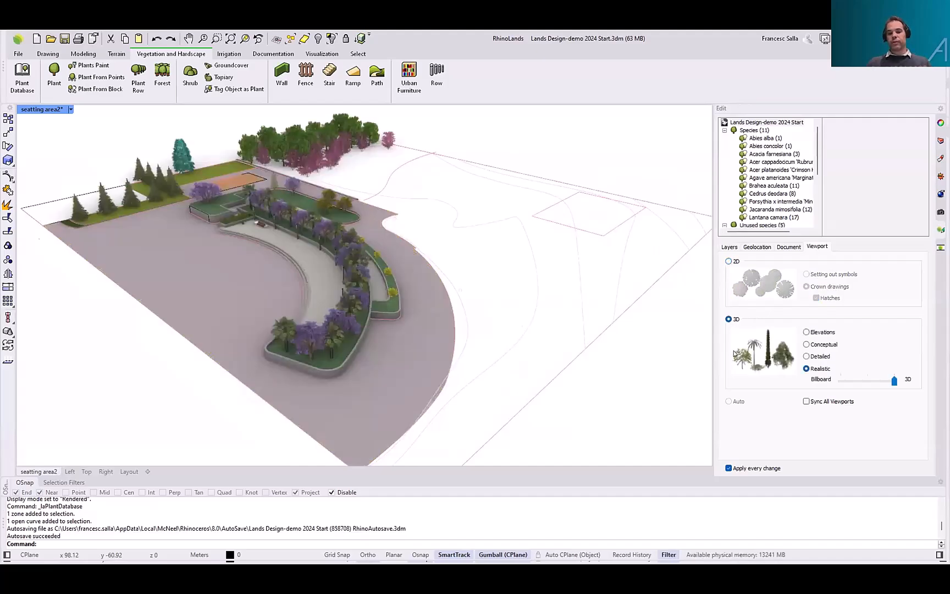
pyautogui.click(807, 333)
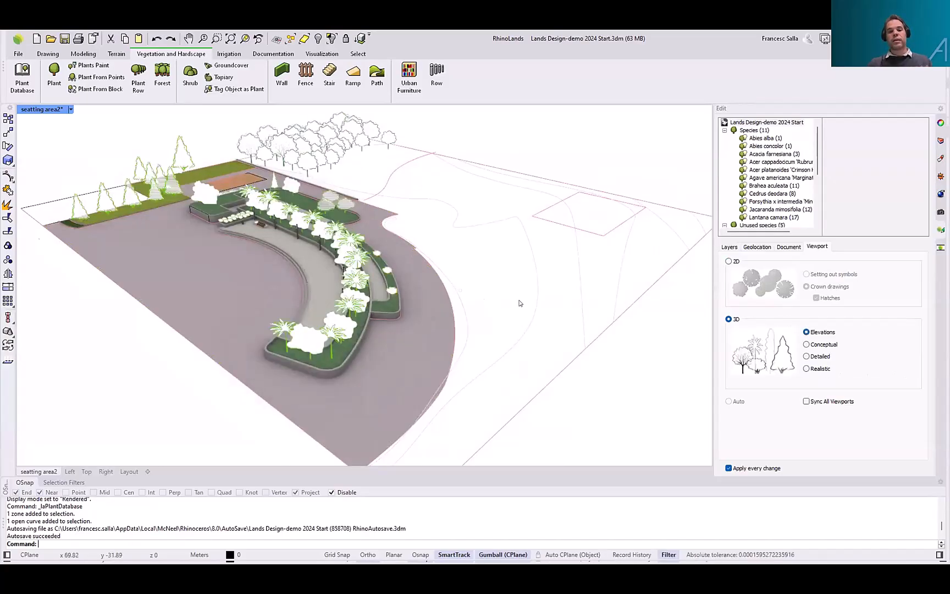
pyautogui.click(820, 349)
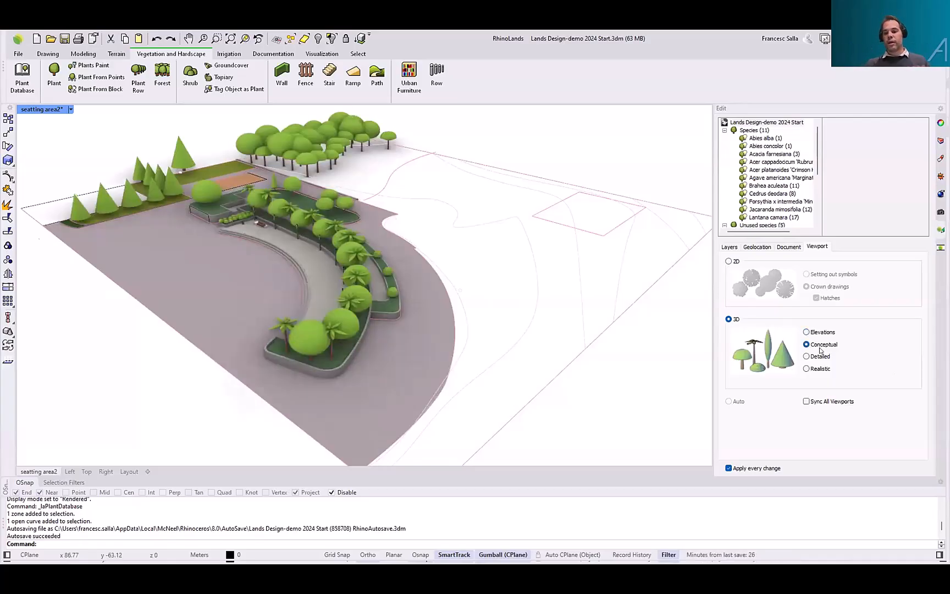
pyautogui.click(808, 357)
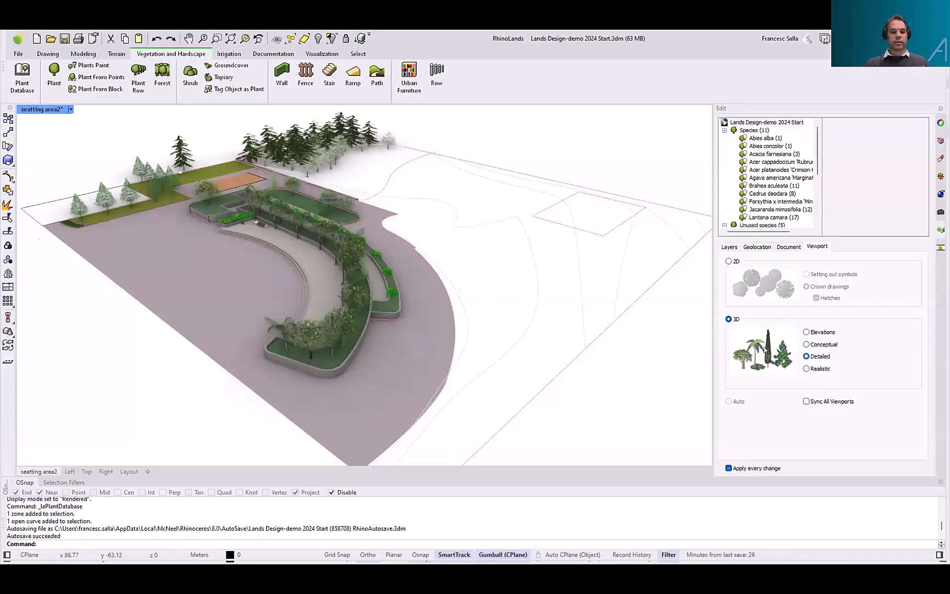
pyautogui.click(806, 369)
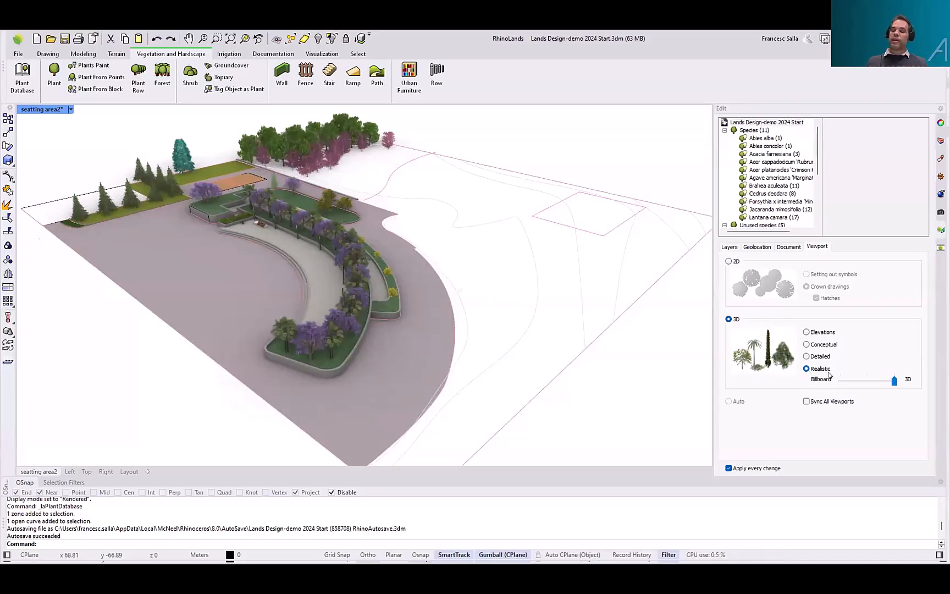
pyautogui.scroll(6, 312, 331)
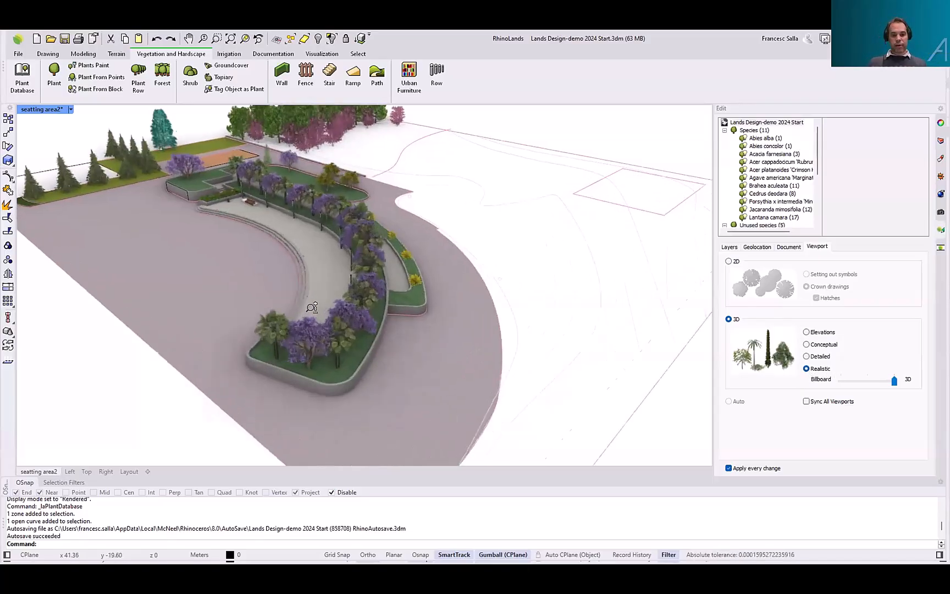
pyautogui.scroll(2, 346, 297)
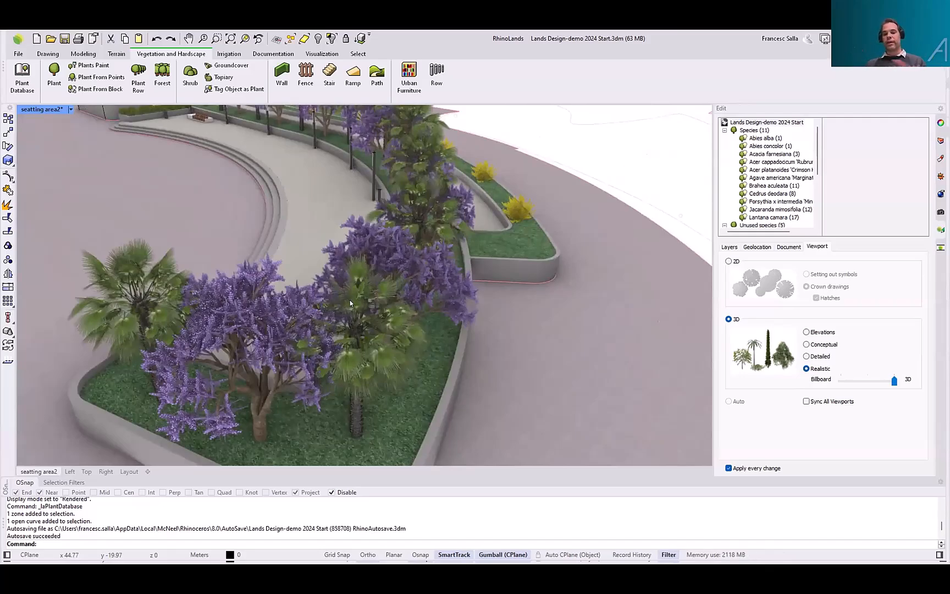
pyautogui.scroll(-3, 372, 285)
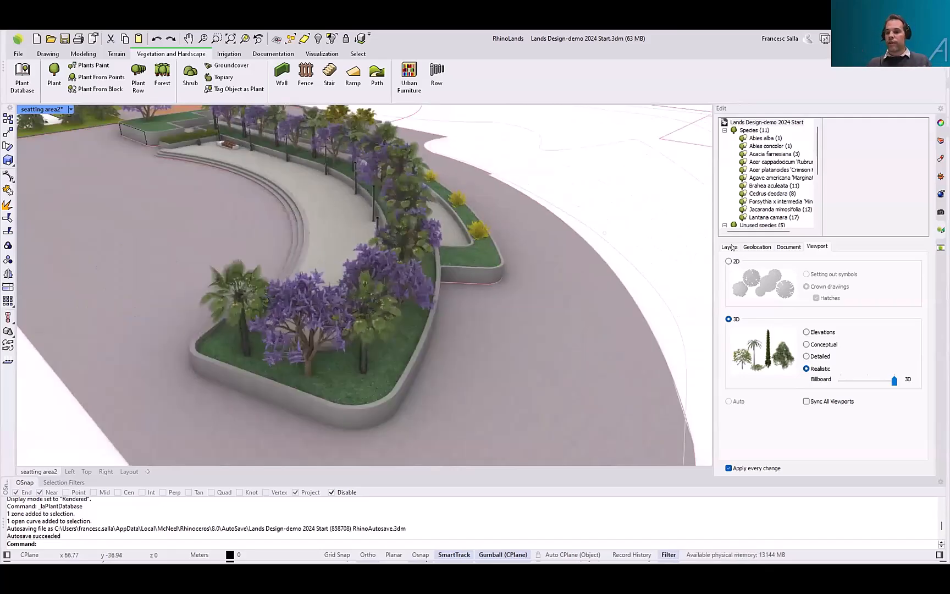
# Set the document's realistic vegetation season to Winter and examine the trees in the seating area planter
pyautogui.click(781, 247)
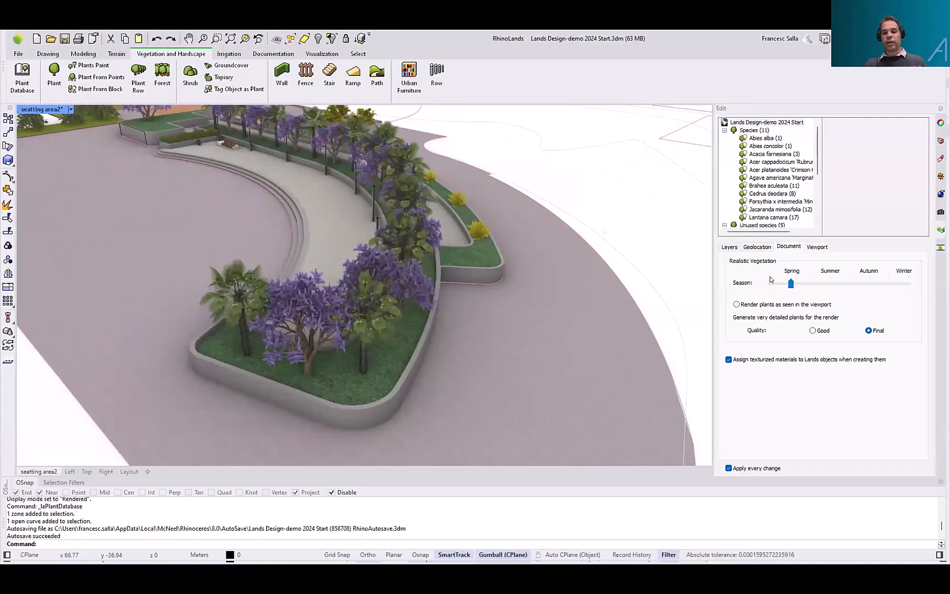
pyautogui.moveTo(542, 351); pyautogui.dragTo(526, 315, button='right')
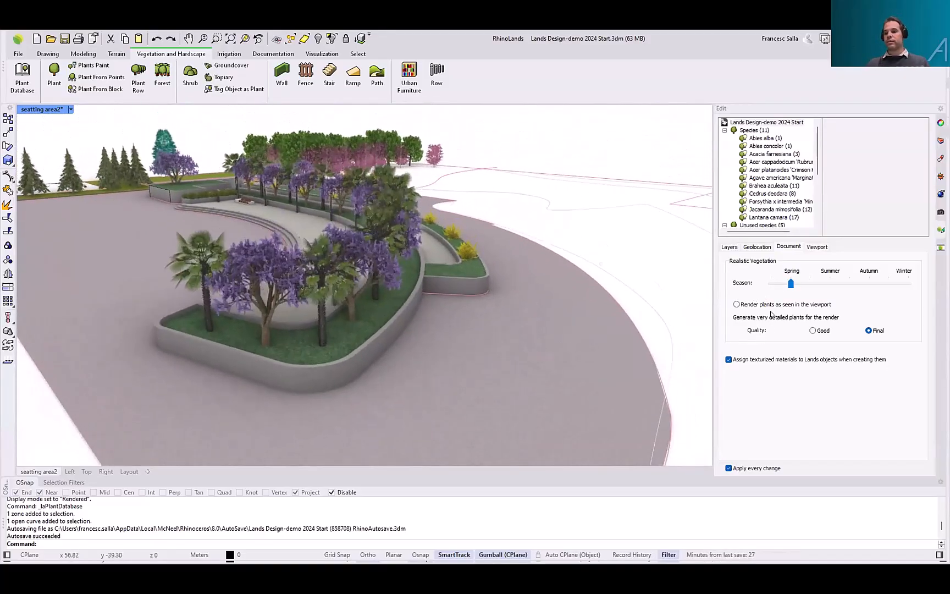
pyautogui.moveTo(833, 285); pyautogui.dragTo(907, 286)
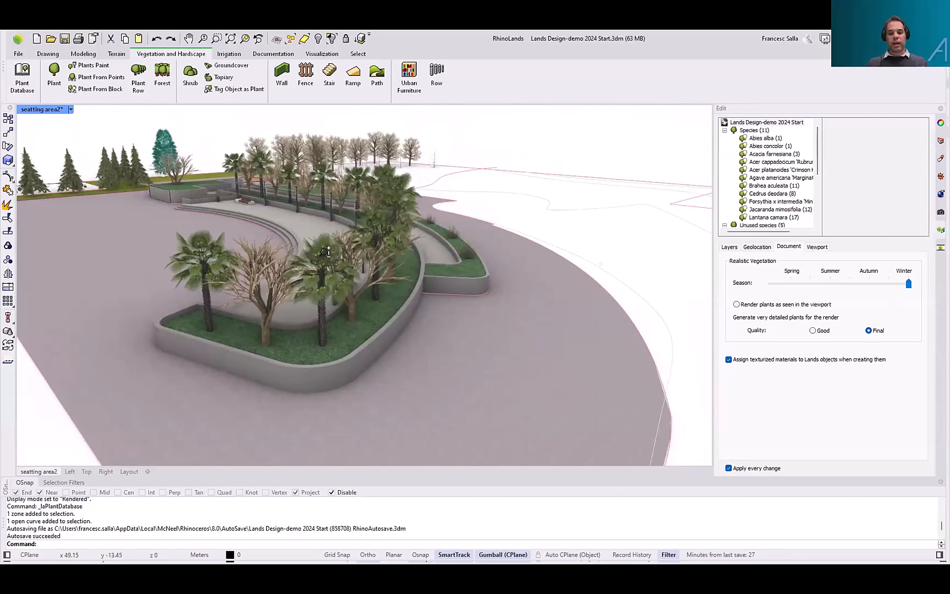
pyautogui.scroll(3, 328, 270)
pyautogui.scroll(2, 333, 282)
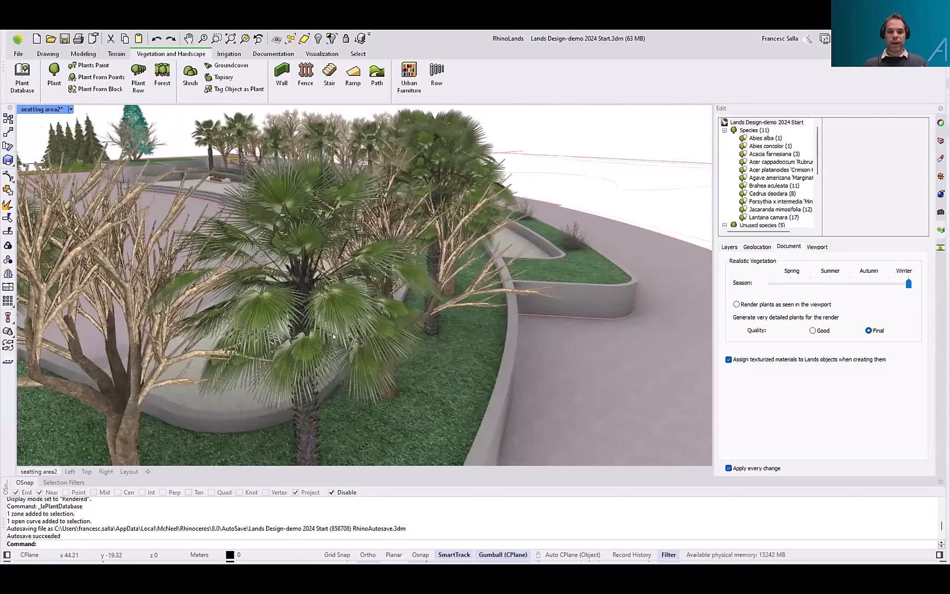
pyautogui.scroll(-5, 352, 267)
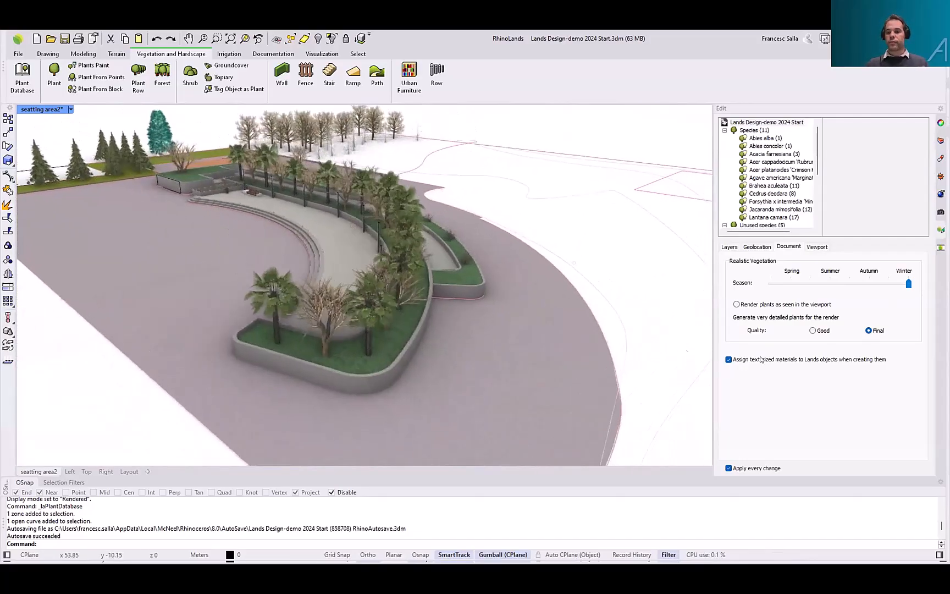
# Set the realistic vegetation season back to Spring
pyautogui.moveTo(626, 300); pyautogui.dragTo(597, 290, button='right')
pyautogui.moveTo(908, 283); pyautogui.dragTo(802, 287)
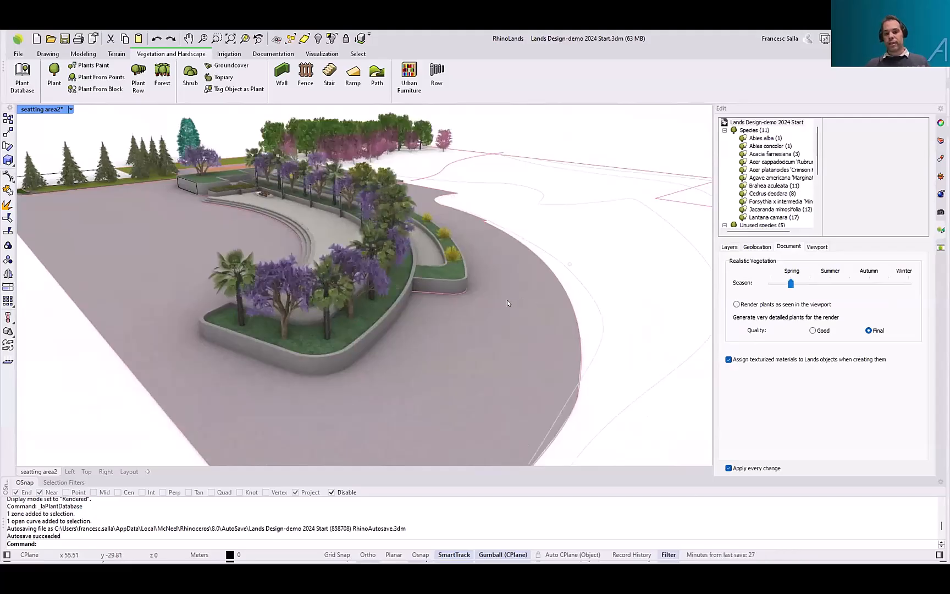
pyautogui.keyDown('shift'); pyautogui.moveTo(497, 290); pyautogui.dragTo(476, 322, button='right'); pyautogui.keyUp('shift')
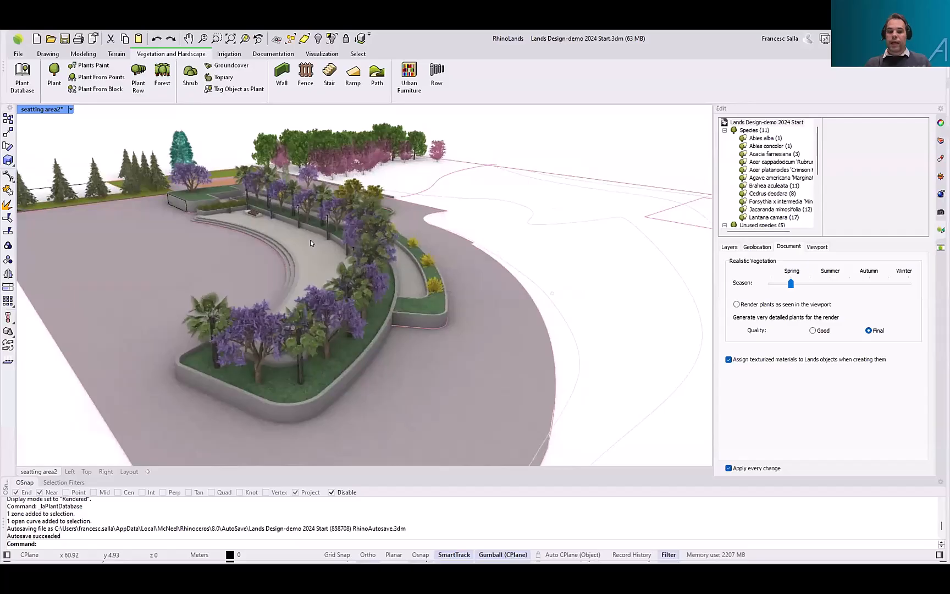
# Set the viewport's realistic plants to Billboard and inspect the planter's plant row by selecting it, then clear the selection
pyautogui.click(816, 247)
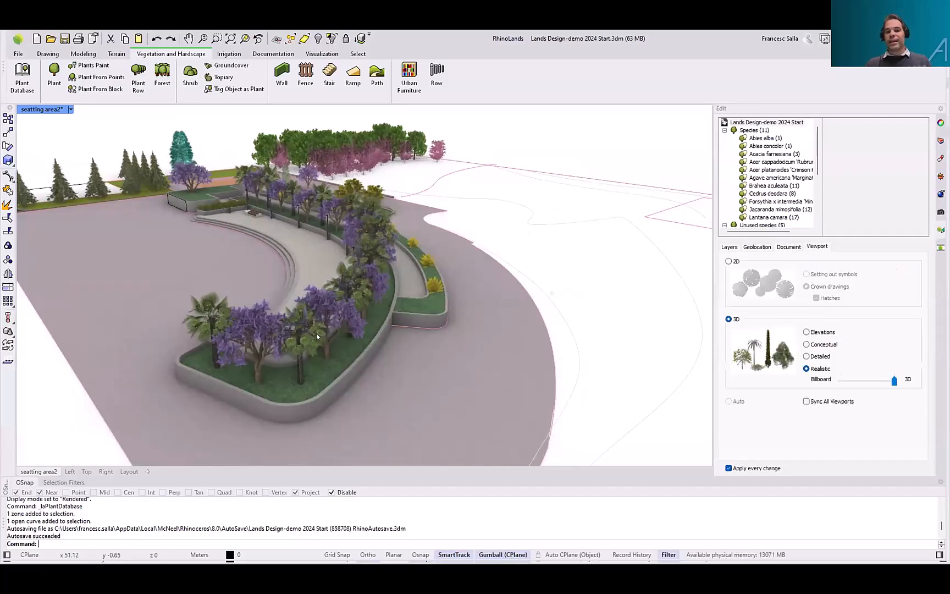
pyautogui.click(850, 385)
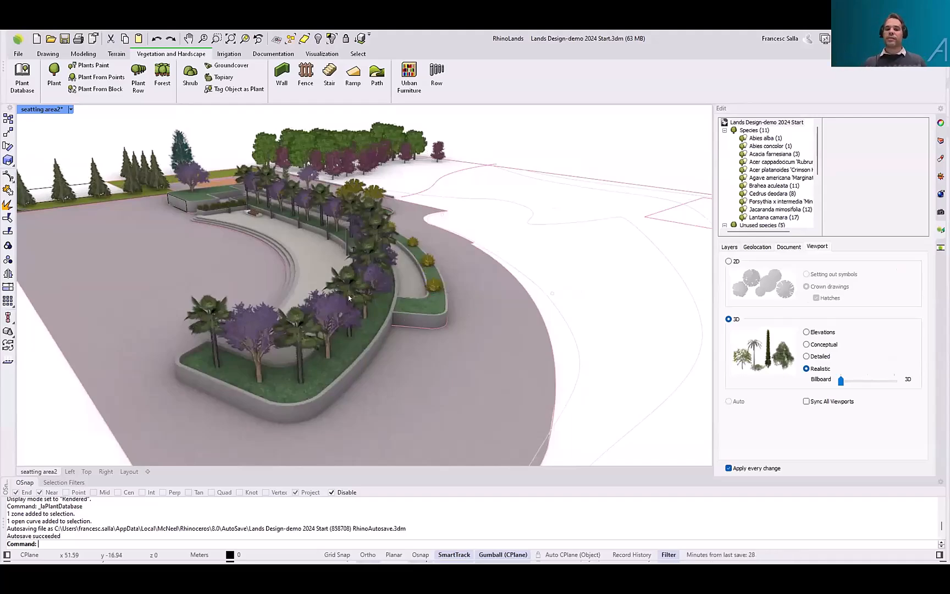
pyautogui.moveTo(338, 305); pyautogui.dragTo(388, 290, button='right')
pyautogui.click(388, 289)
pyautogui.moveTo(500, 315); pyautogui.dragTo(419, 312, button='right')
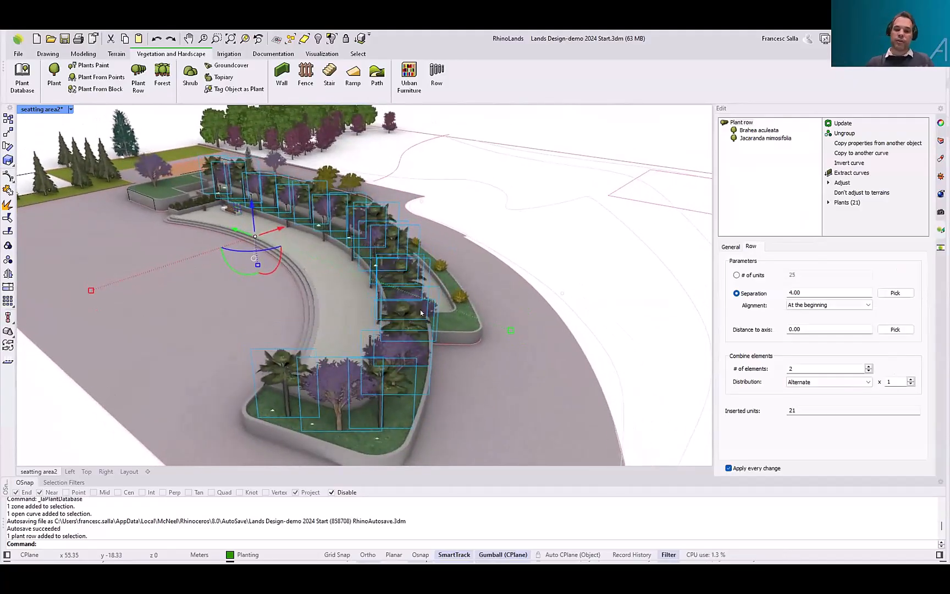
pyautogui.click(546, 250)
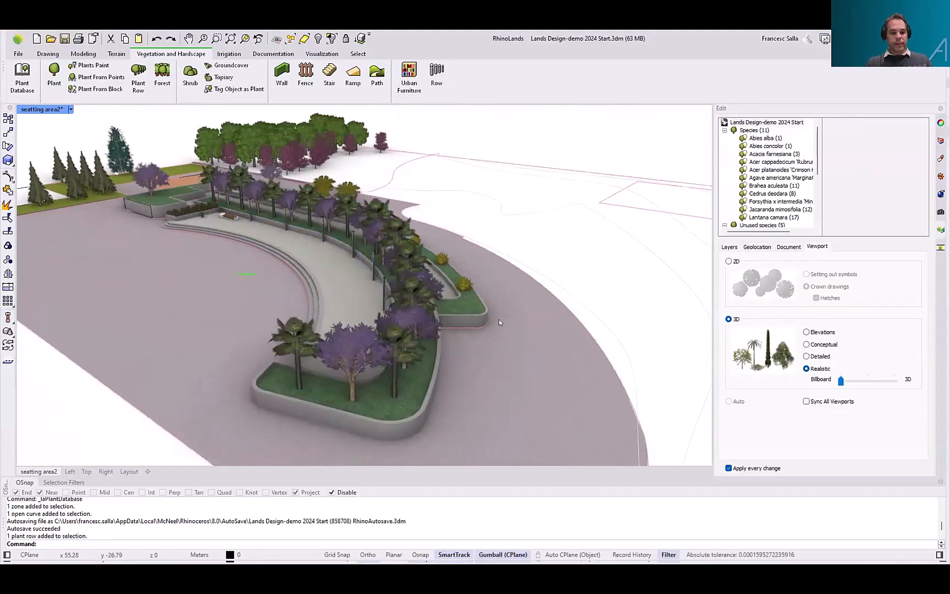
# Return the realistic plant detail from Billboard to full 3D and view the whole park from higher up
pyautogui.moveTo(841, 379); pyautogui.dragTo(885, 382)
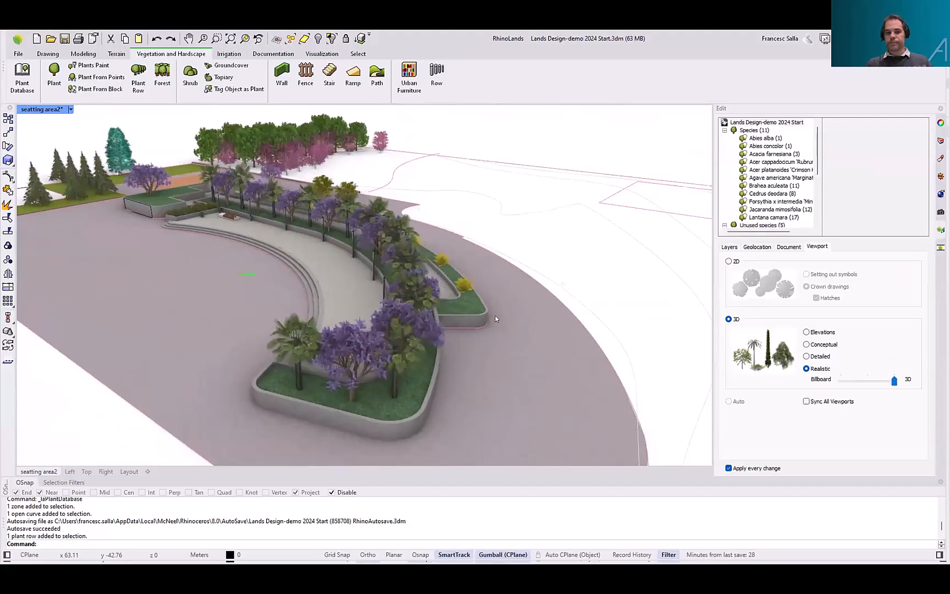
pyautogui.scroll(-3, 308, 290)
pyautogui.moveTo(308, 290); pyautogui.dragTo(367, 312, button='right')
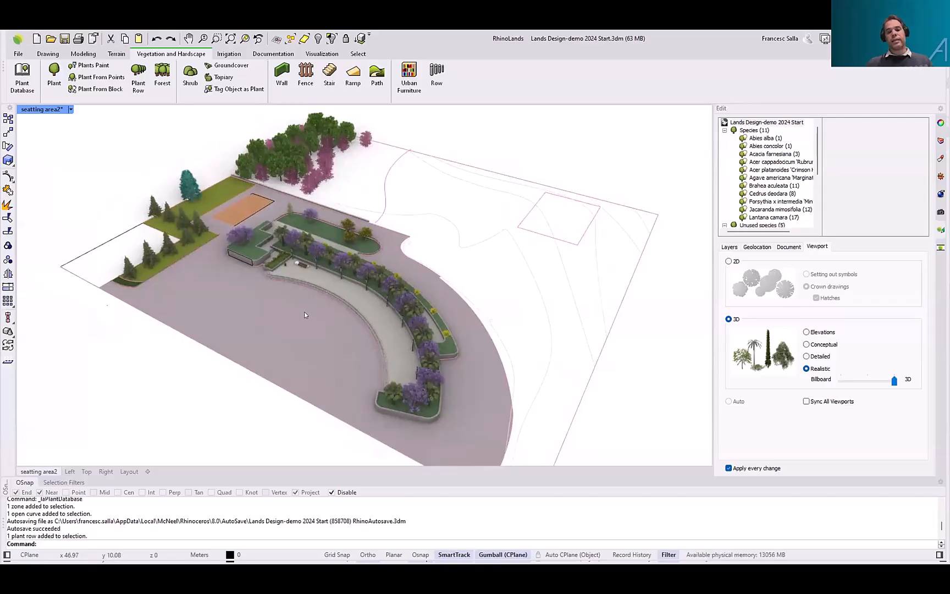
# Inspect the solitary Abies concolor tree at the edge of the lawn near the orange court, and clear the selection
pyautogui.scroll(3, 224, 212)
pyautogui.scroll(5, 223, 163)
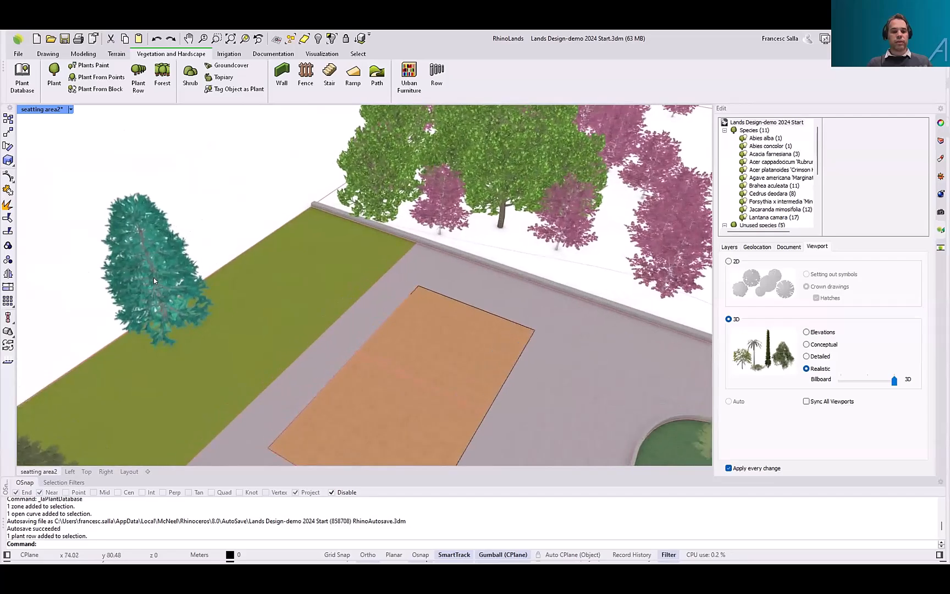
pyautogui.click(153, 281)
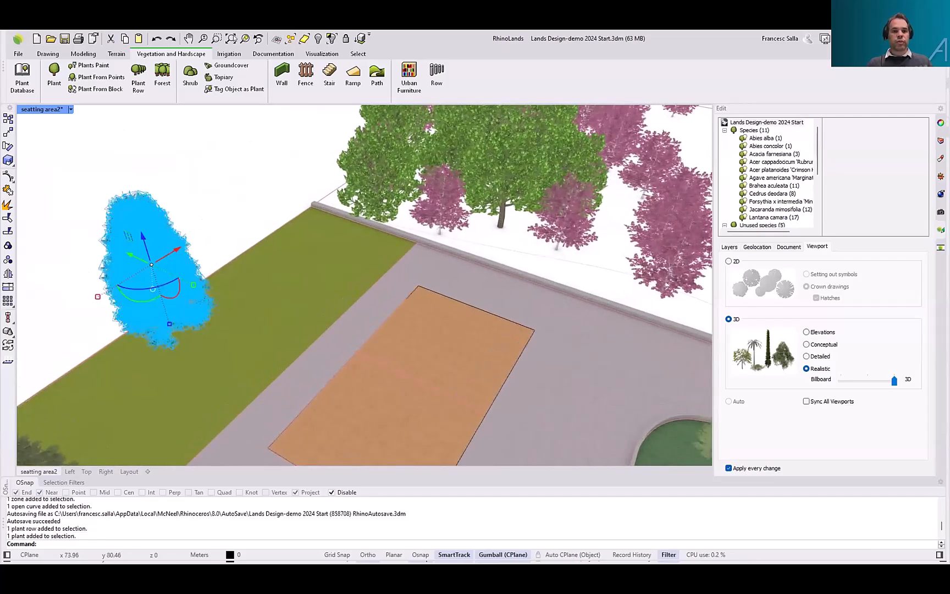
pyautogui.click(245, 39)
pyautogui.keyDown('shift'); pyautogui.moveTo(444, 291); pyautogui.dragTo(249, 280, button='right'); pyautogui.keyUp('shift')
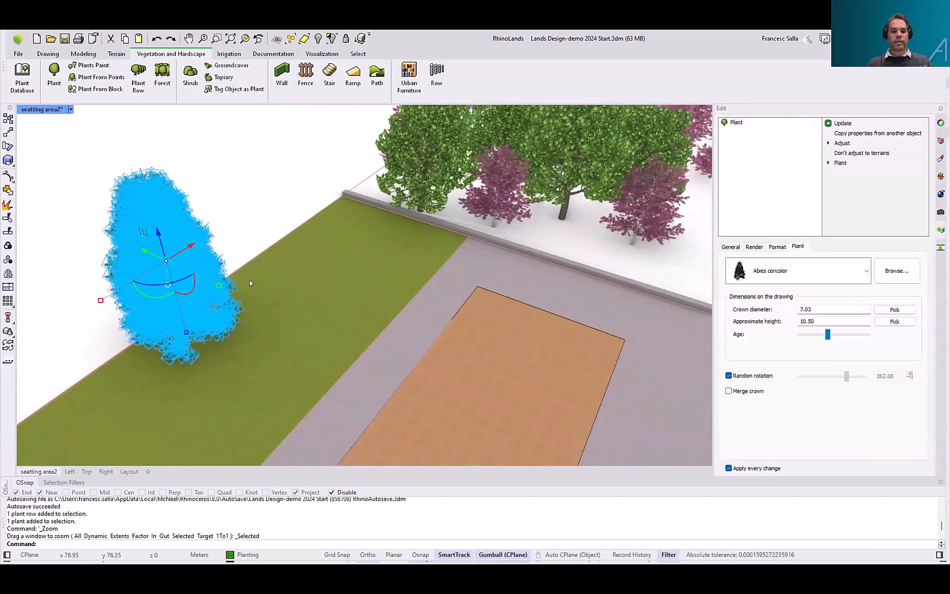
pyautogui.scroll(3, 248, 280)
pyautogui.moveTo(367, 299); pyautogui.dragTo(346, 269, button='right')
pyautogui.click(291, 190)
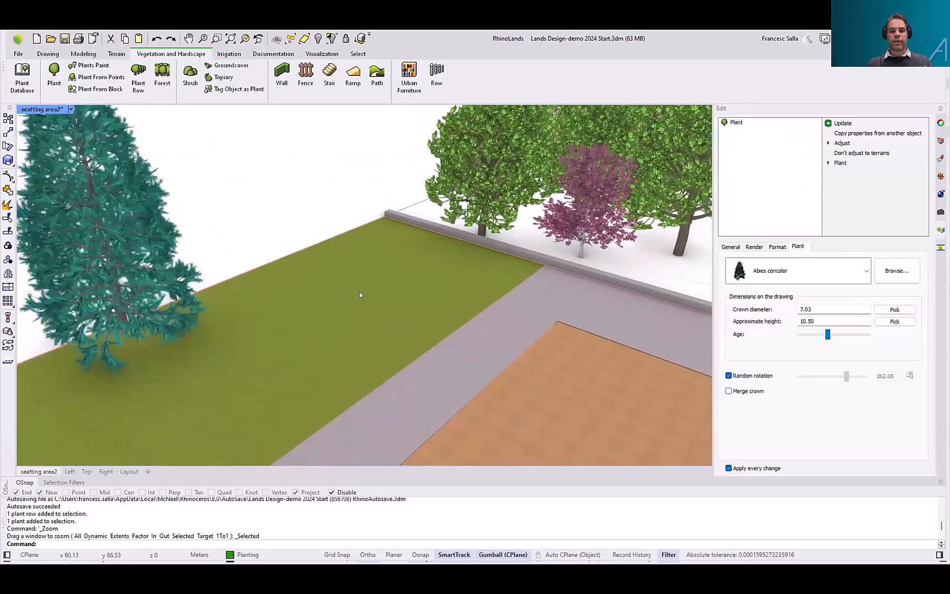
# Start inserting a new plant, look through the document's own species list, and open the full plant database
pyautogui.click(54, 75)
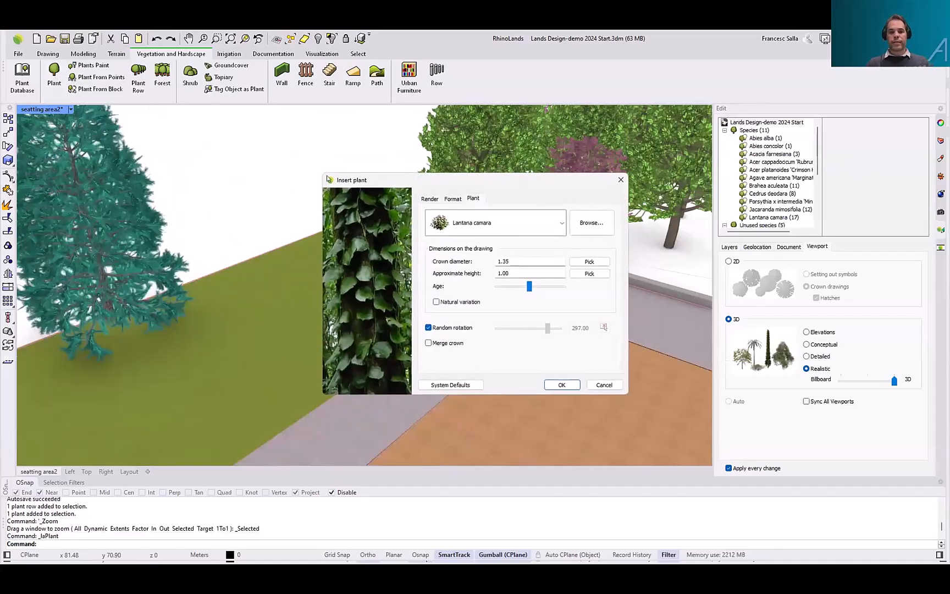
pyautogui.moveTo(336, 176); pyautogui.dragTo(305, 171)
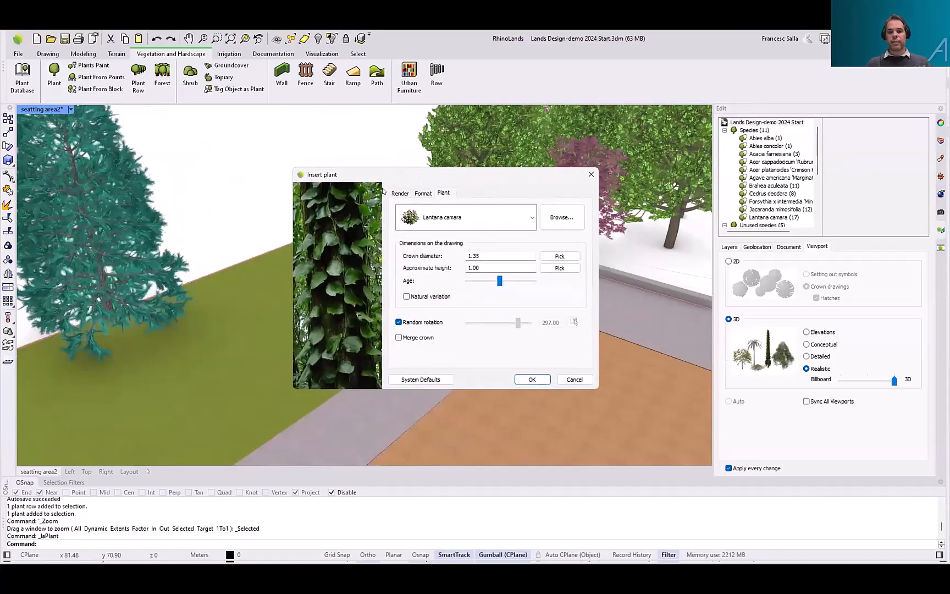
pyautogui.click(532, 217)
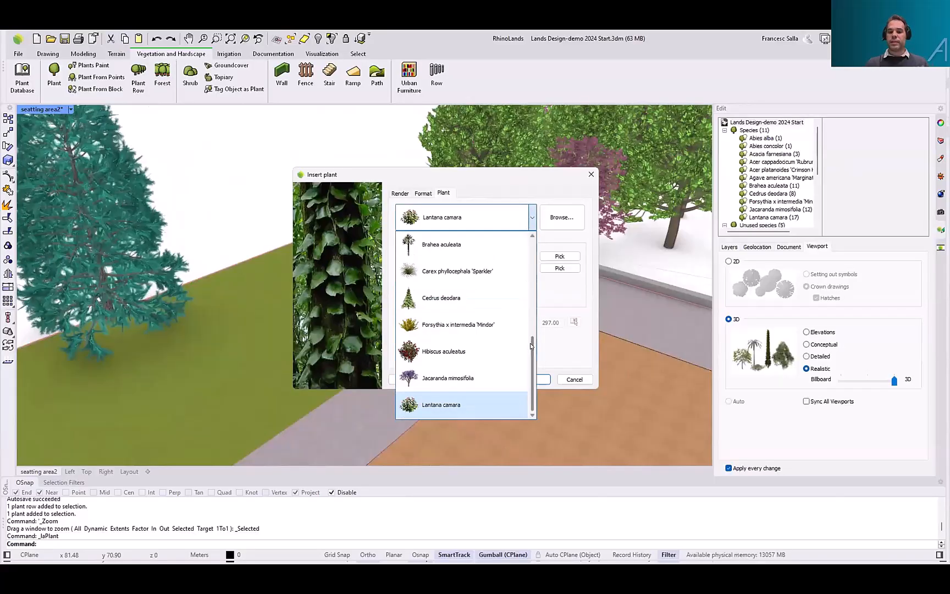
pyautogui.scroll(6, 527, 329)
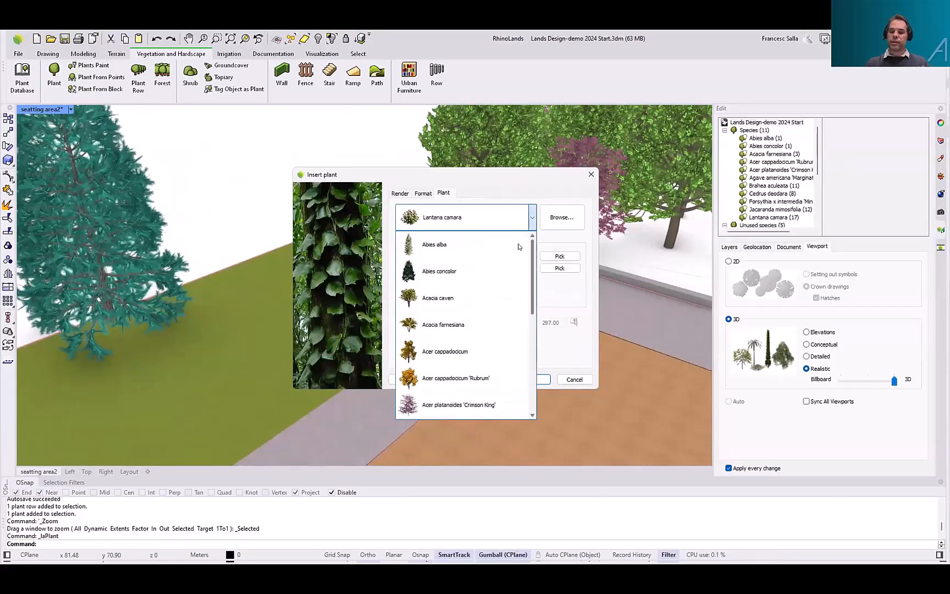
pyautogui.scroll(-3, 520, 310)
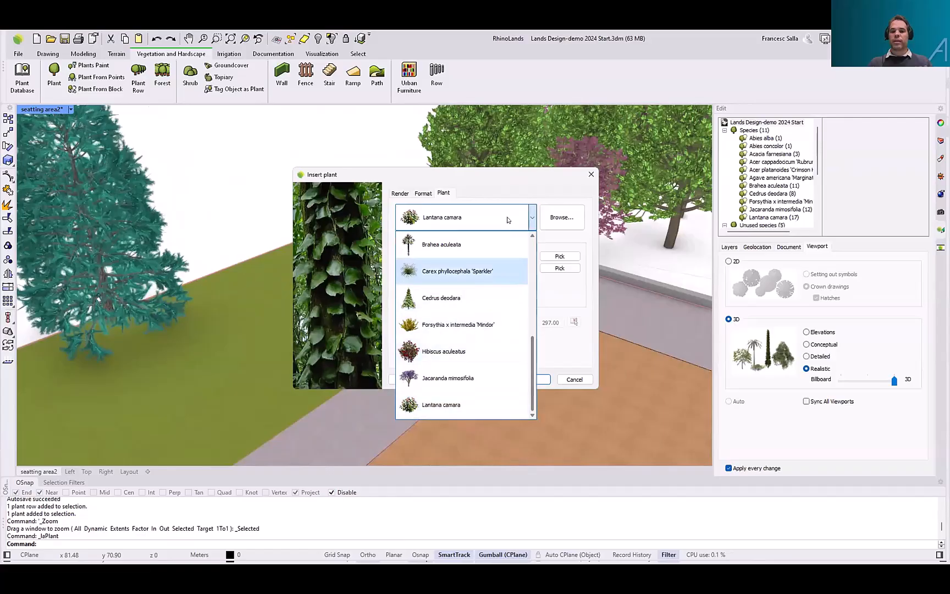
pyautogui.click(507, 188)
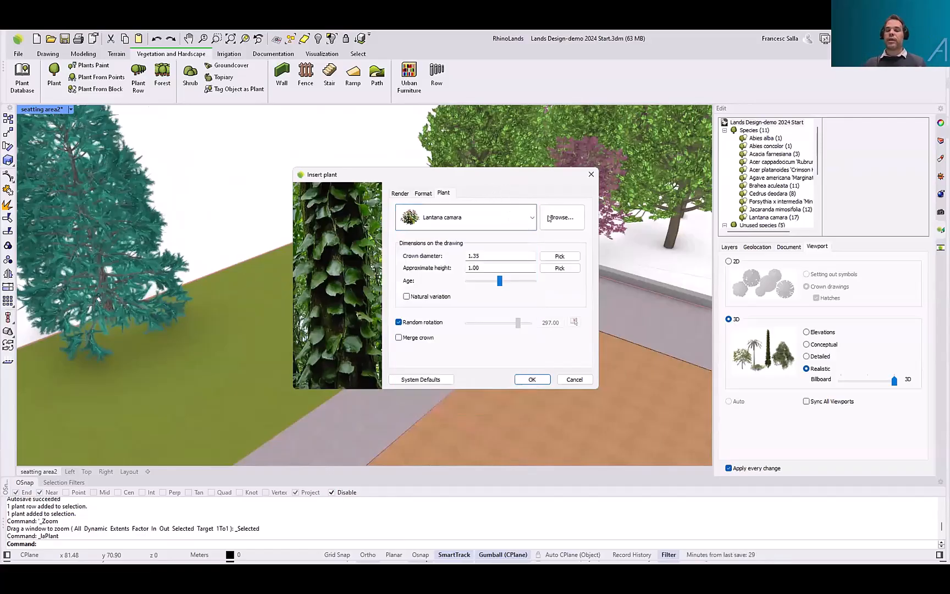
pyautogui.click(548, 218)
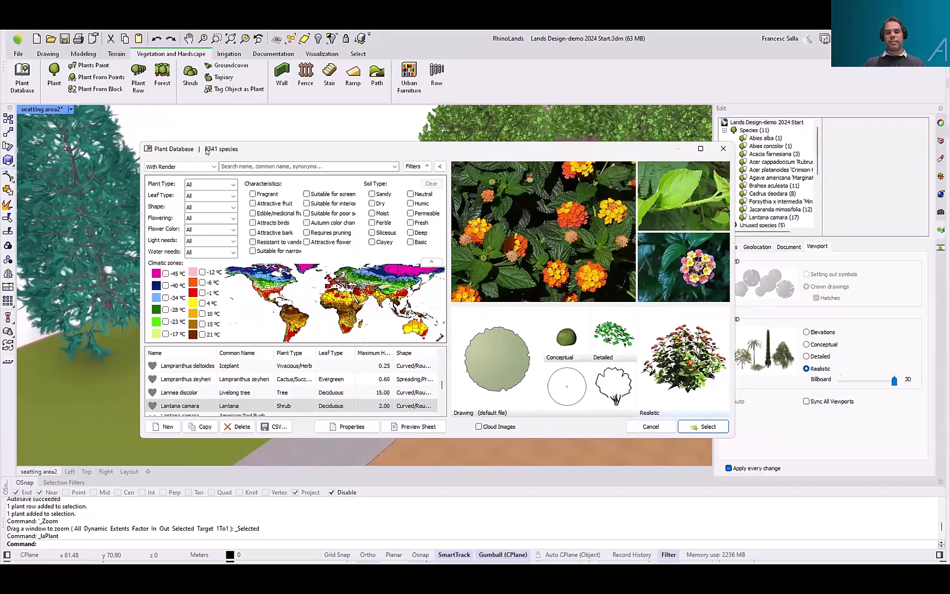
# Filter the plant database to Columnar species suitable for interiors, and clear the filters
pyautogui.click(306, 203)
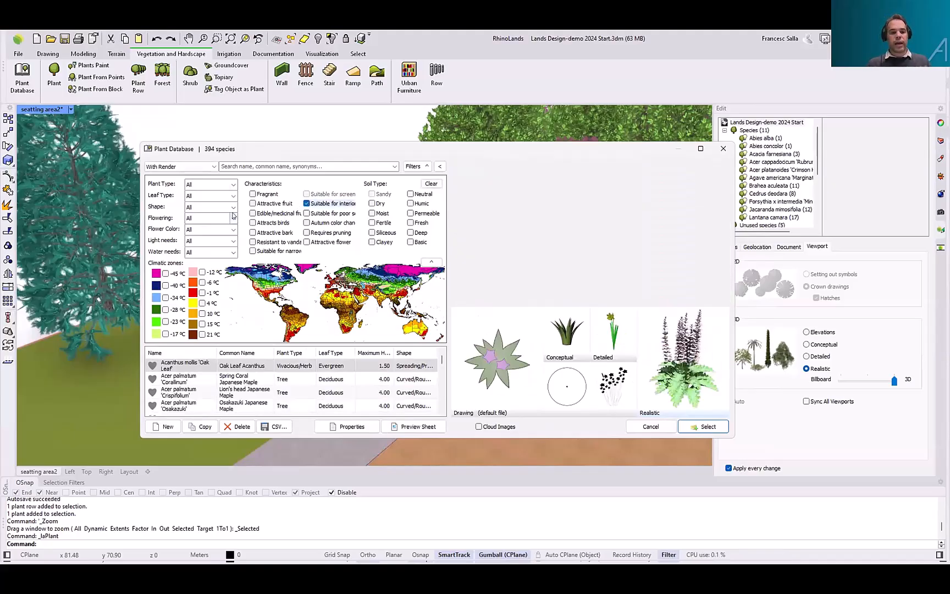
pyautogui.click(233, 210)
pyautogui.click(219, 235)
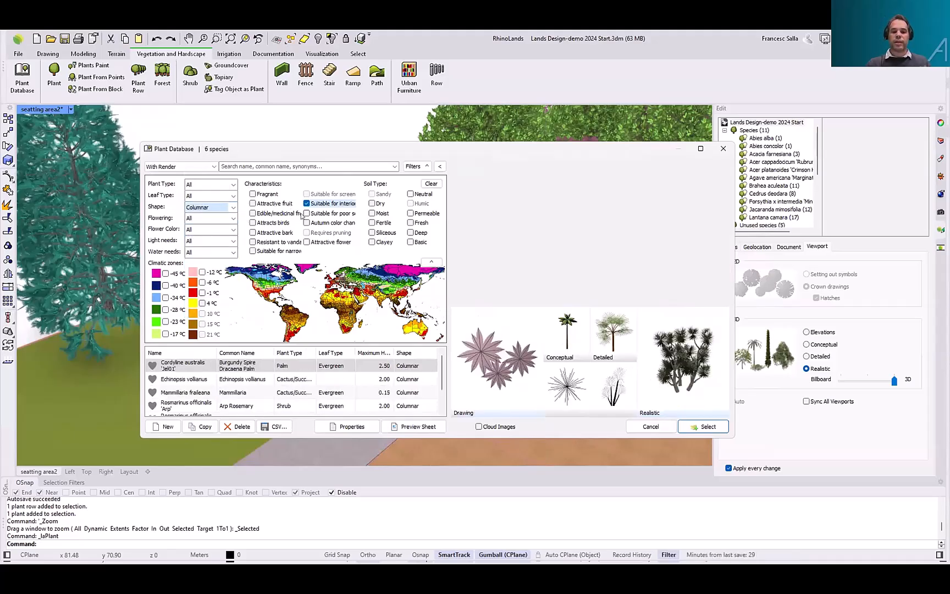
pyautogui.click(429, 184)
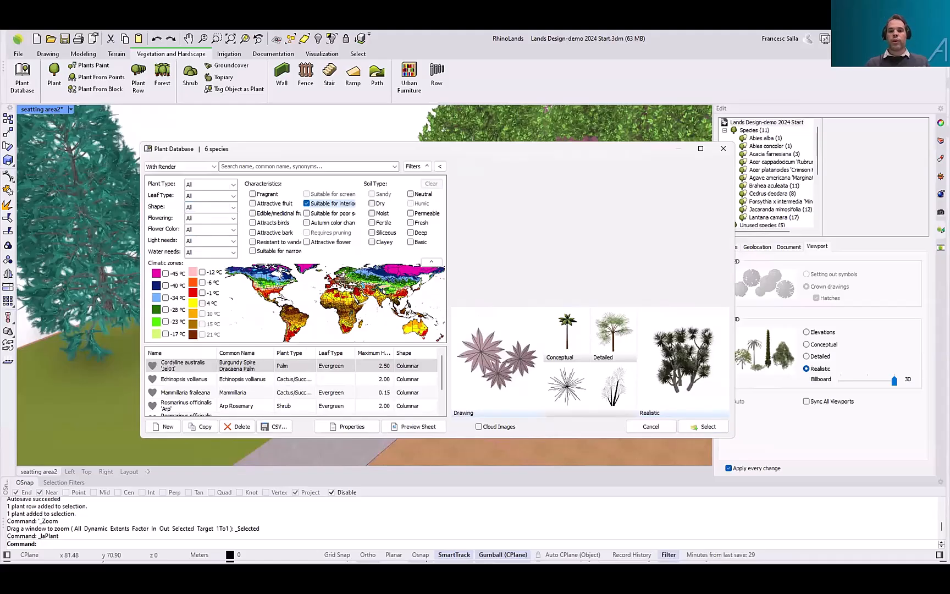
# Review the database's category options and list All species instead of only those with render
pyautogui.click(193, 165)
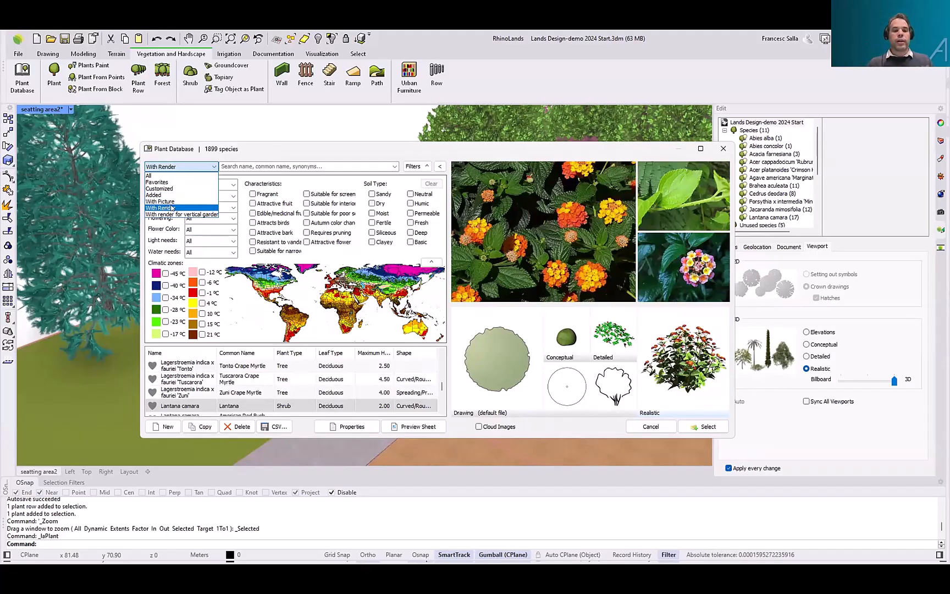
pyautogui.click(165, 156)
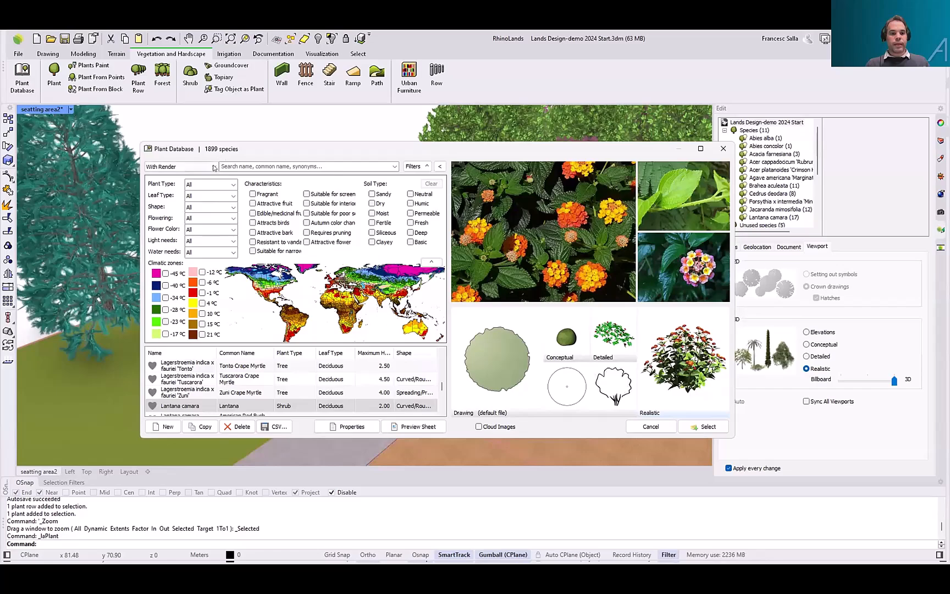
pyautogui.click(171, 168)
pyautogui.click(168, 175)
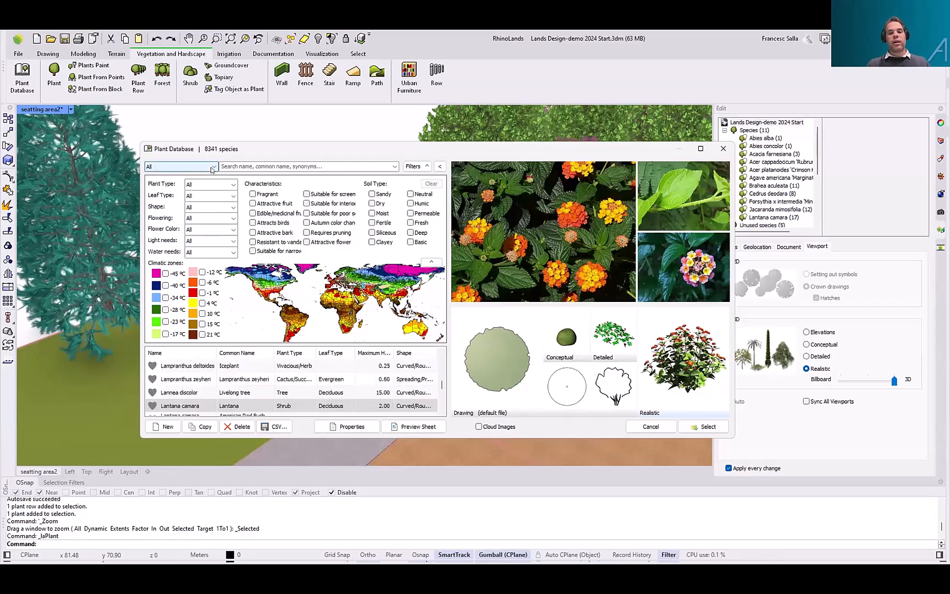
pyautogui.click(165, 167)
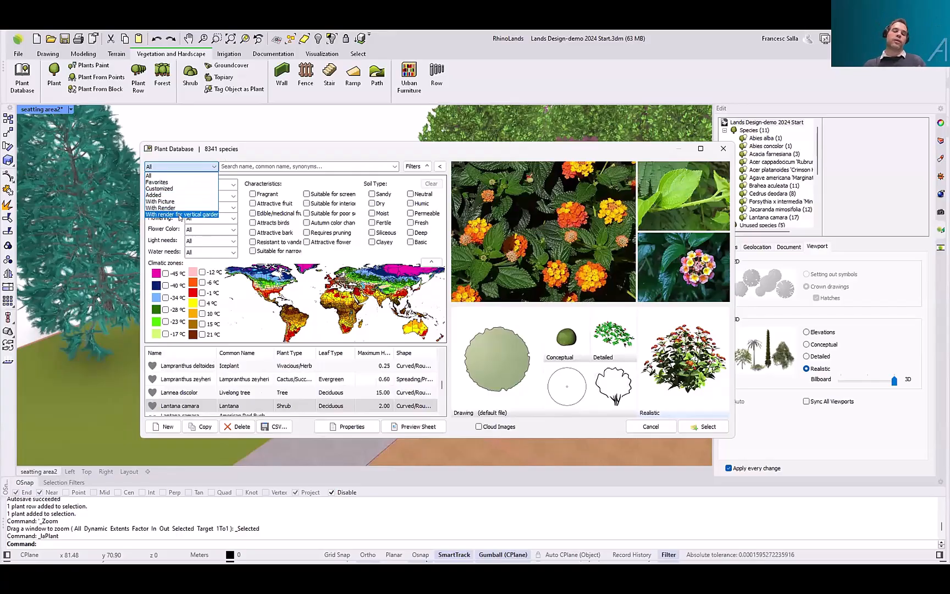
pyautogui.click(155, 176)
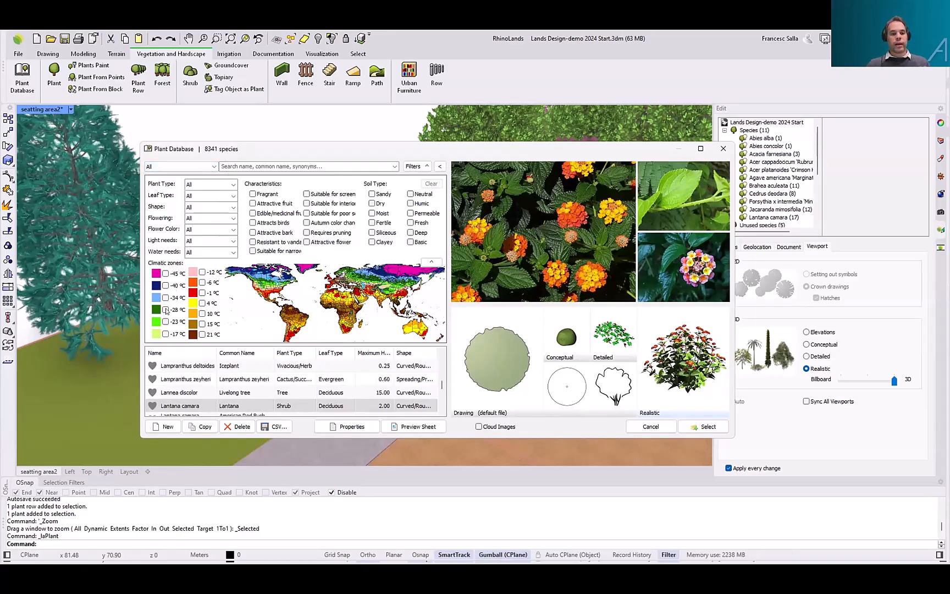
# Mark Lampranthus deltoides and Lannea discolor as favorites, check them in the Favorites category, and return to All species
pyautogui.click(153, 365)
pyautogui.click(152, 392)
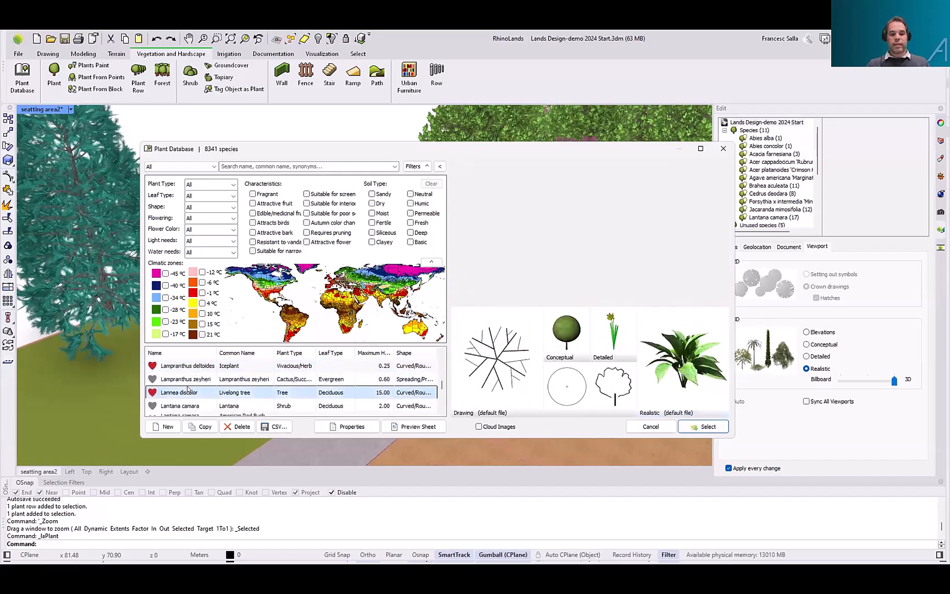
pyautogui.click(177, 167)
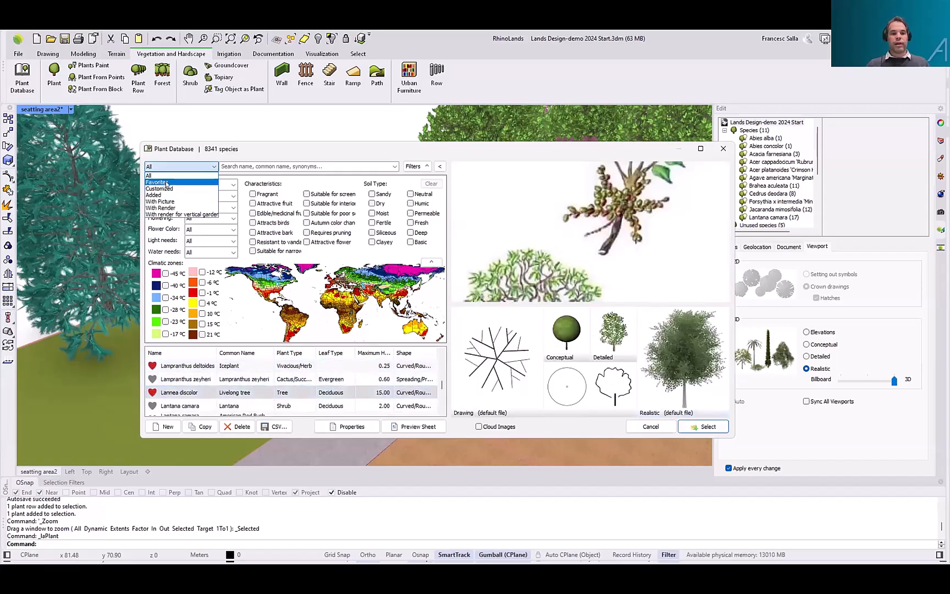
pyautogui.click(160, 182)
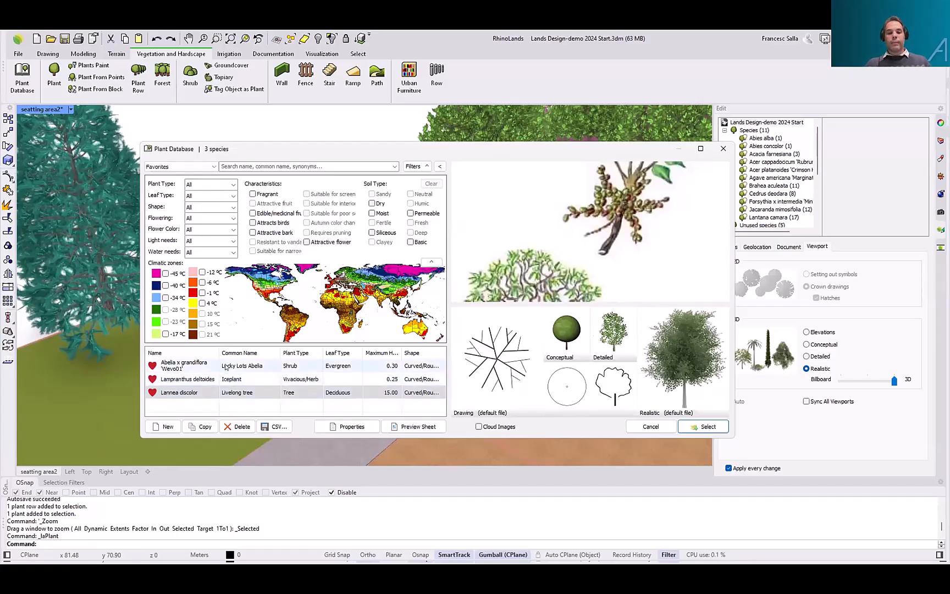
pyautogui.click(202, 167)
pyautogui.click(197, 179)
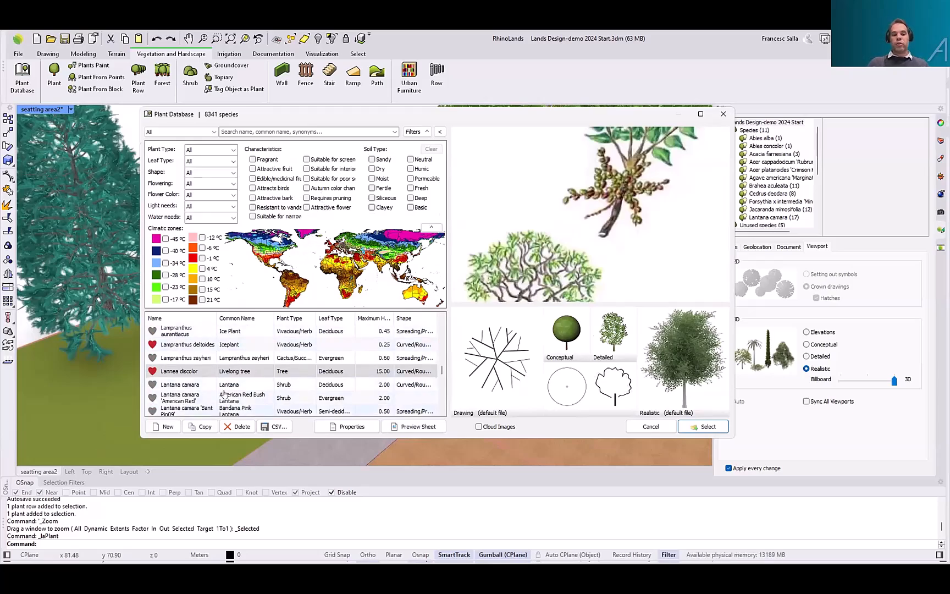
# Preview Lantana camara, and examine the Morphology, Characteristics and Display properties of a blank new species
pyautogui.click(192, 384)
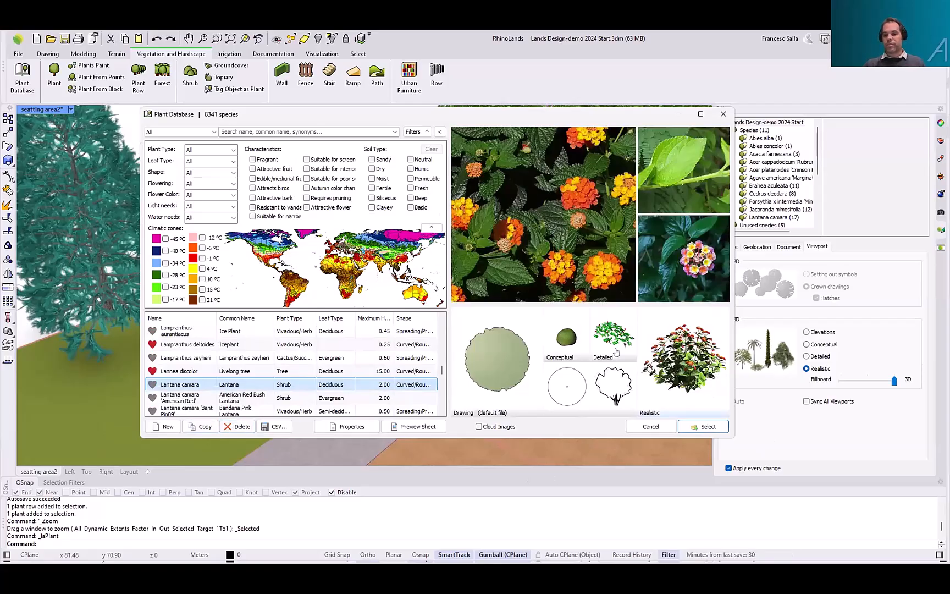
pyautogui.click(167, 427)
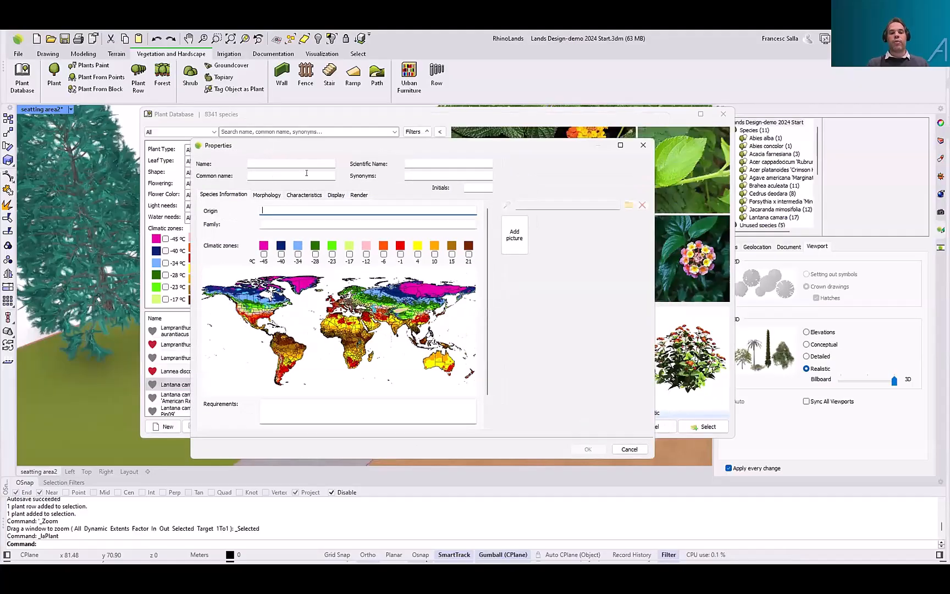
pyautogui.click(304, 161)
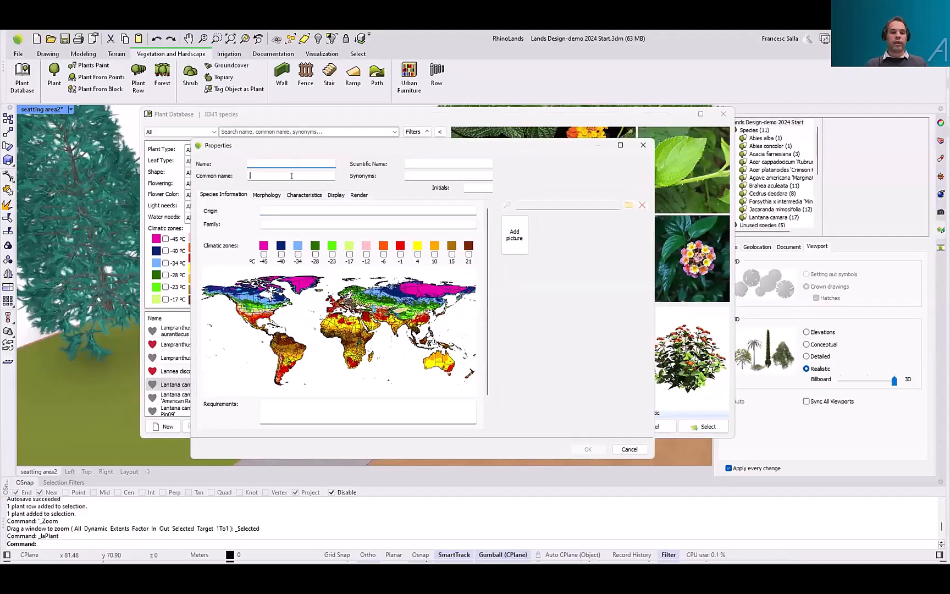
pyautogui.click(270, 195)
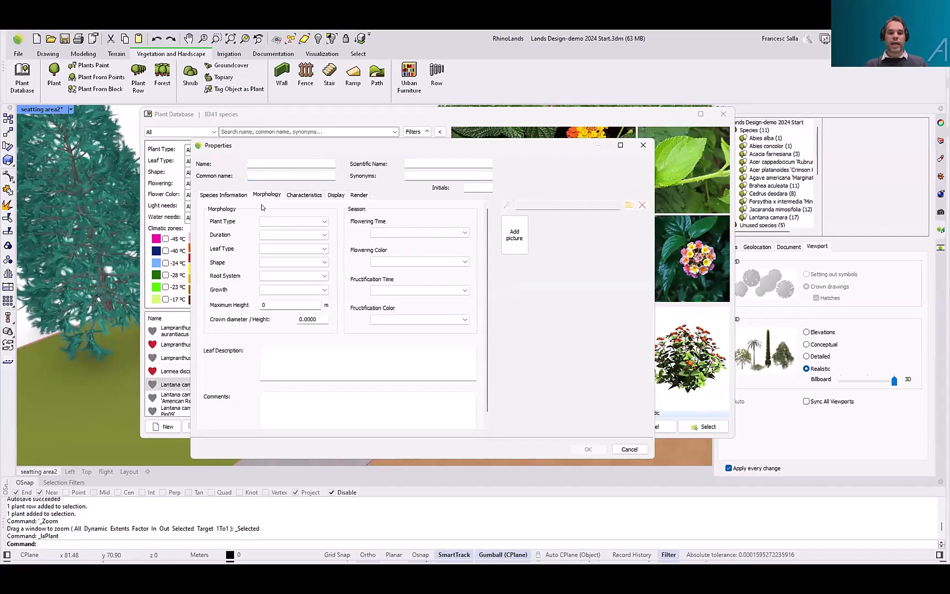
pyautogui.click(297, 196)
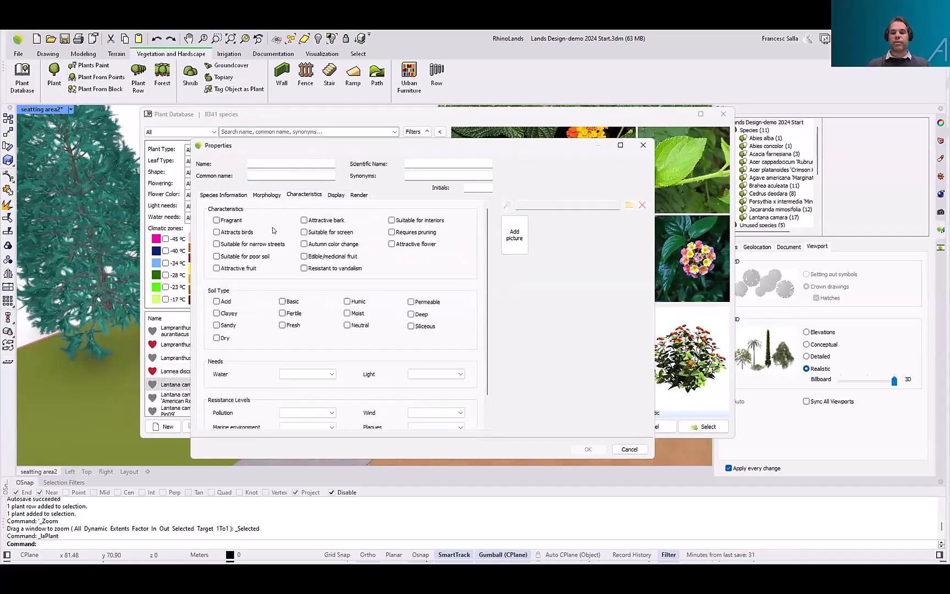
pyautogui.click(337, 195)
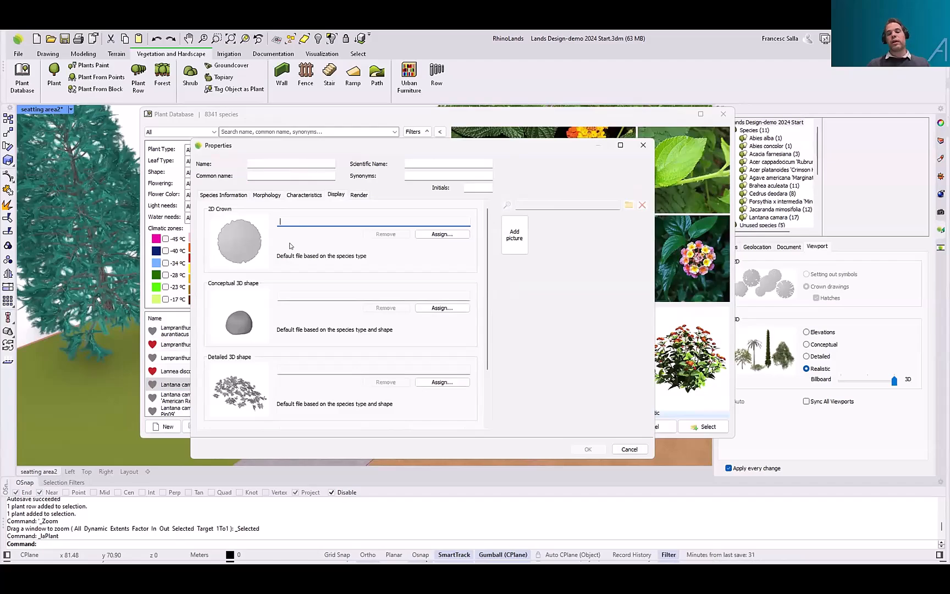
# Browse the Crowns block library for the new species' 2D crown without assigning one
pyautogui.click(425, 237)
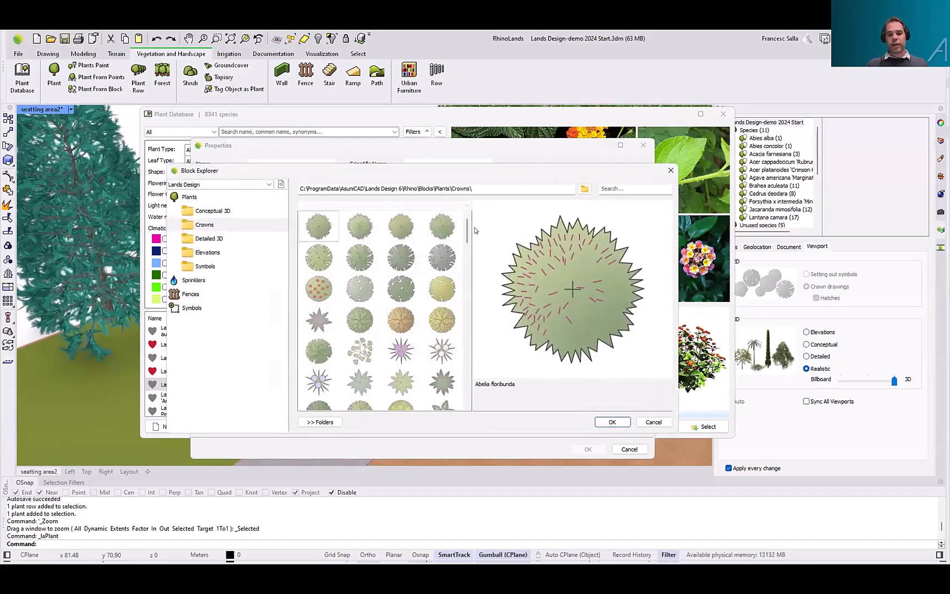
pyautogui.moveTo(468, 232); pyautogui.dragTo(463, 358)
pyautogui.scroll(10, 431, 249)
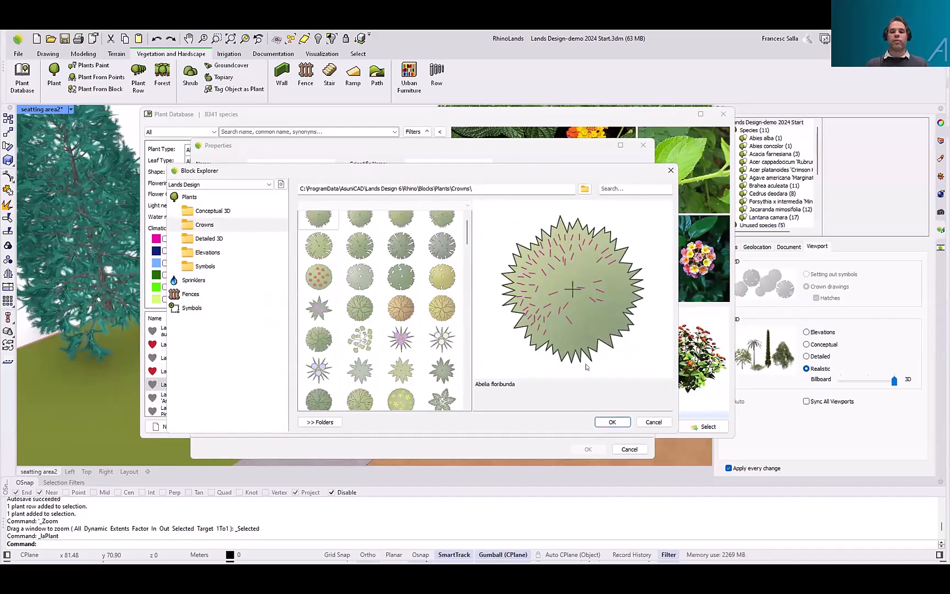
pyautogui.click(642, 423)
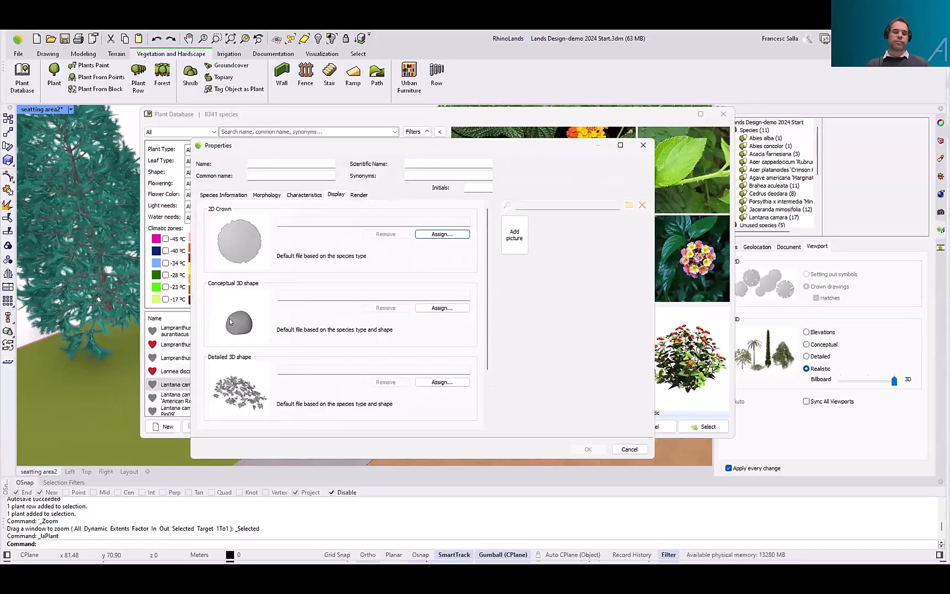
# Browse the AccuRender plant files available for the new species' realistic 3D shape, and discard the new species
pyautogui.click(359, 196)
pyautogui.click(450, 235)
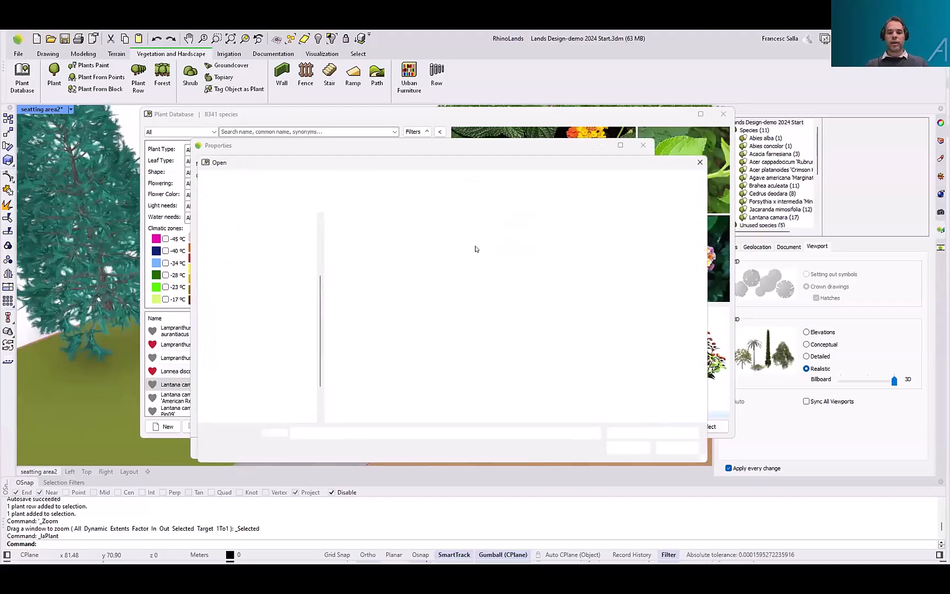
pyautogui.moveTo(702, 225); pyautogui.dragTo(702, 248)
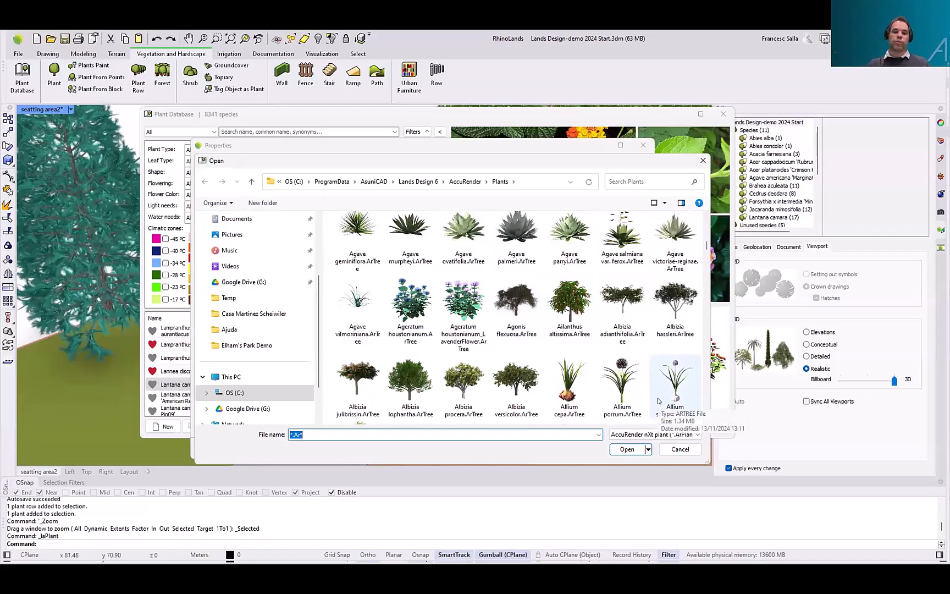
pyautogui.click(680, 448)
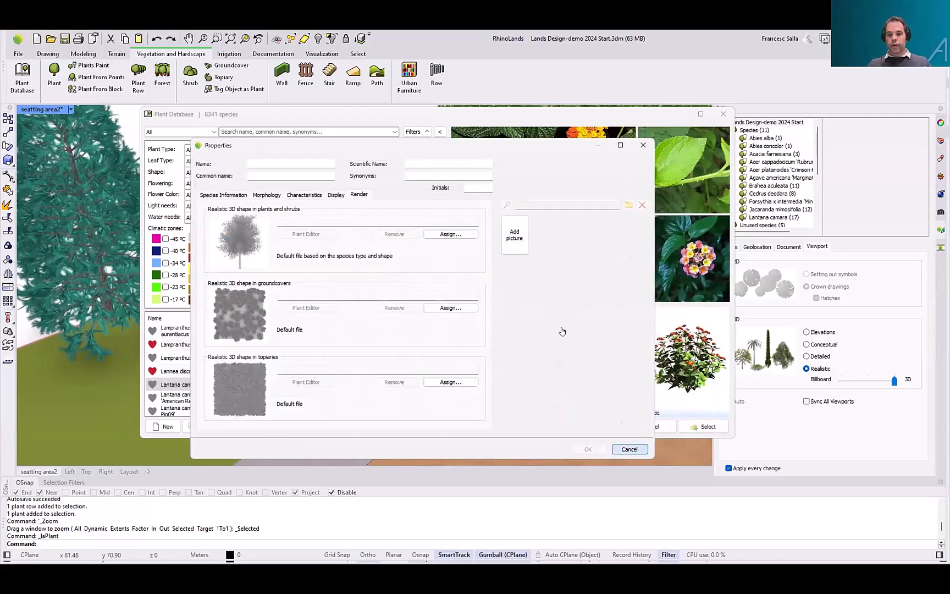
pyautogui.click(630, 449)
# Choose Lannea discolor for insertion, set its age to give a height of 8.55 m, and enable 50% natural variation
pyautogui.click(309, 371)
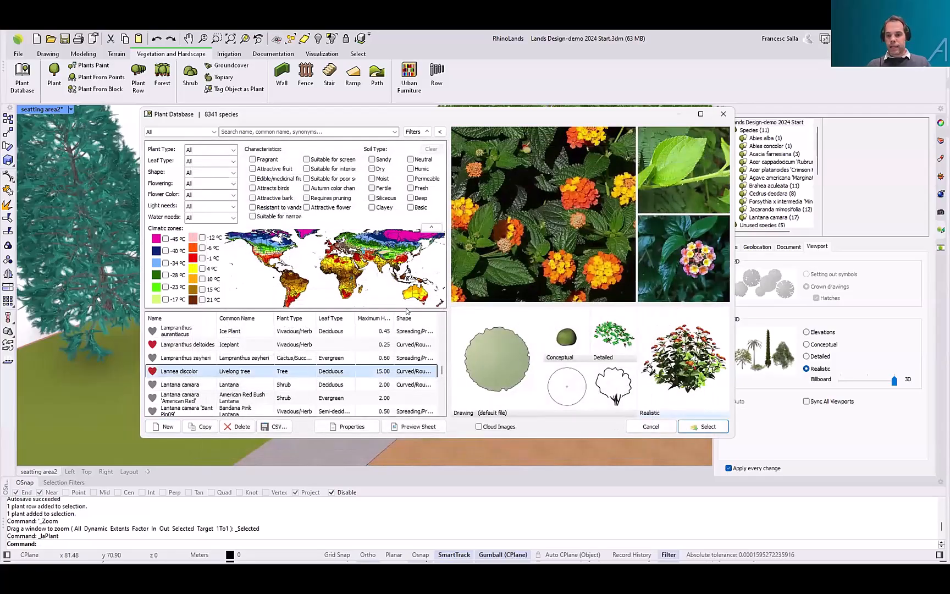
pyautogui.click(695, 428)
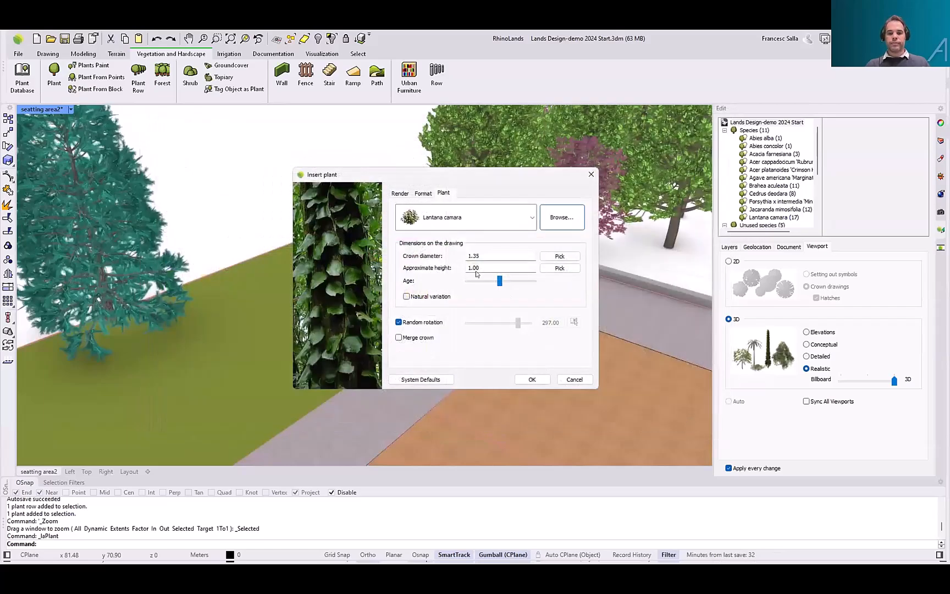
pyautogui.moveTo(473, 281); pyautogui.dragTo(509, 281)
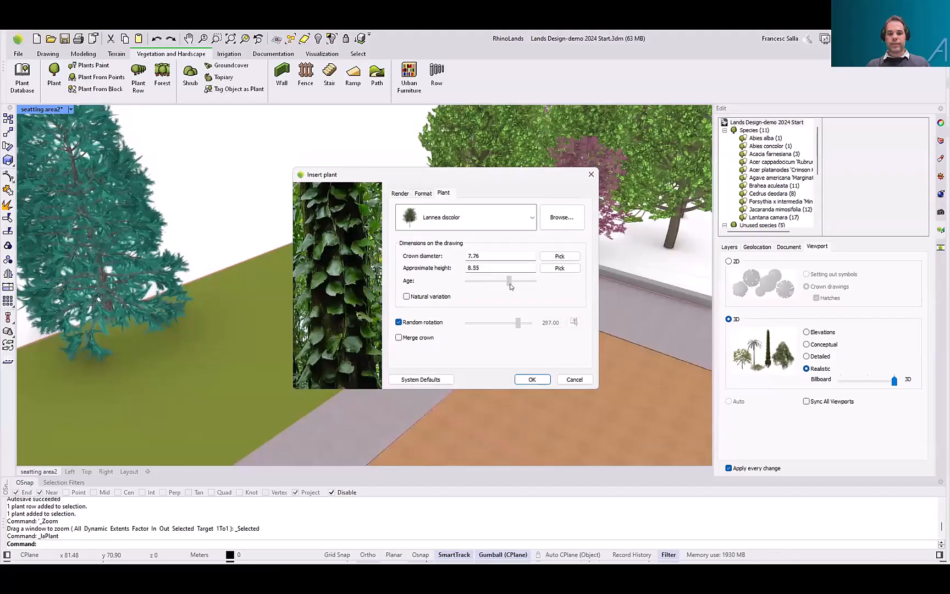
pyautogui.click(406, 297)
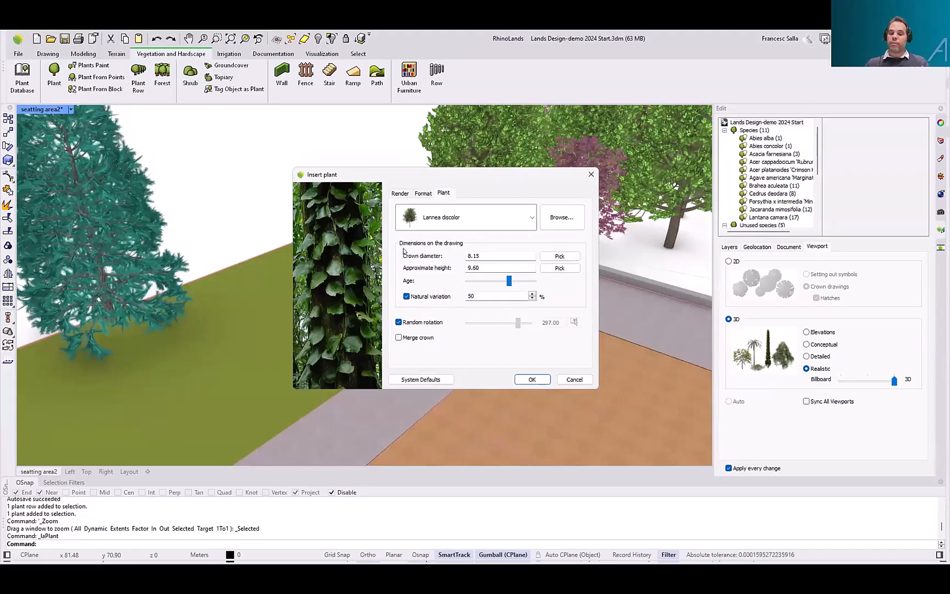
# Place one Lannea discolor tree on the lawn beside the blue-green conifer and finish inserting plants
pyautogui.click(527, 377)
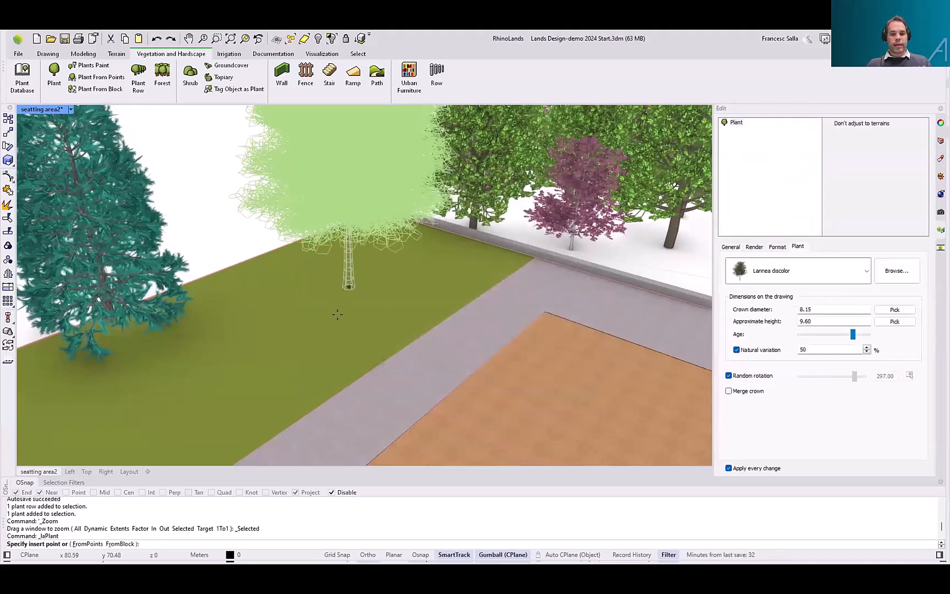
pyautogui.click(336, 328)
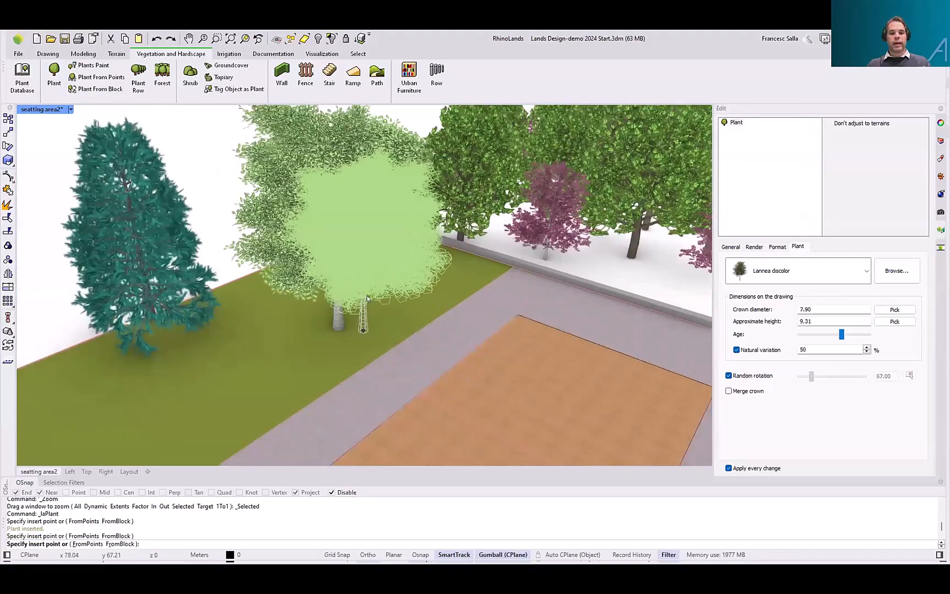
pyautogui.press('Escape')
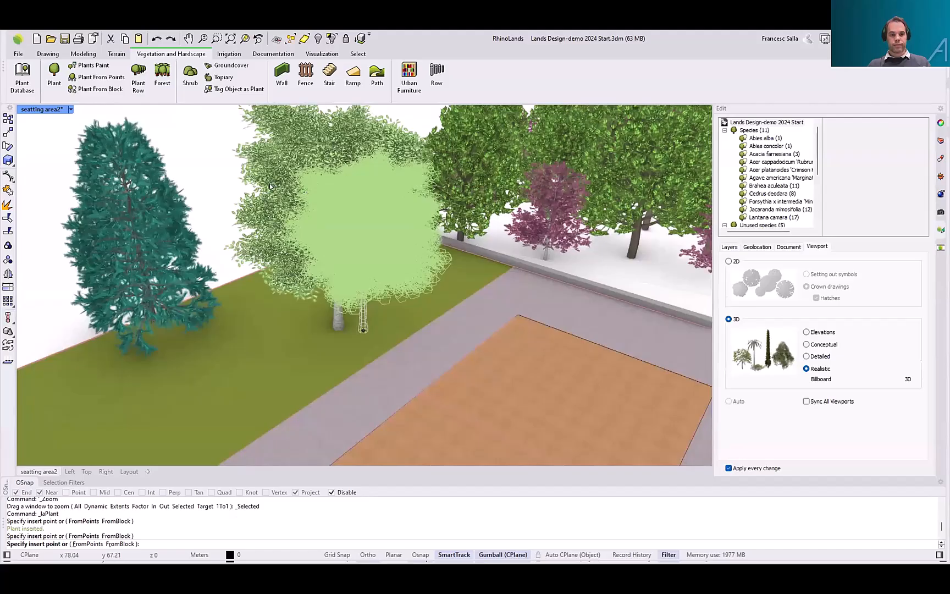
# Increase the newly placed Lannea discolor's age to give an approximate height of 12.60 m
pyautogui.click(412, 255)
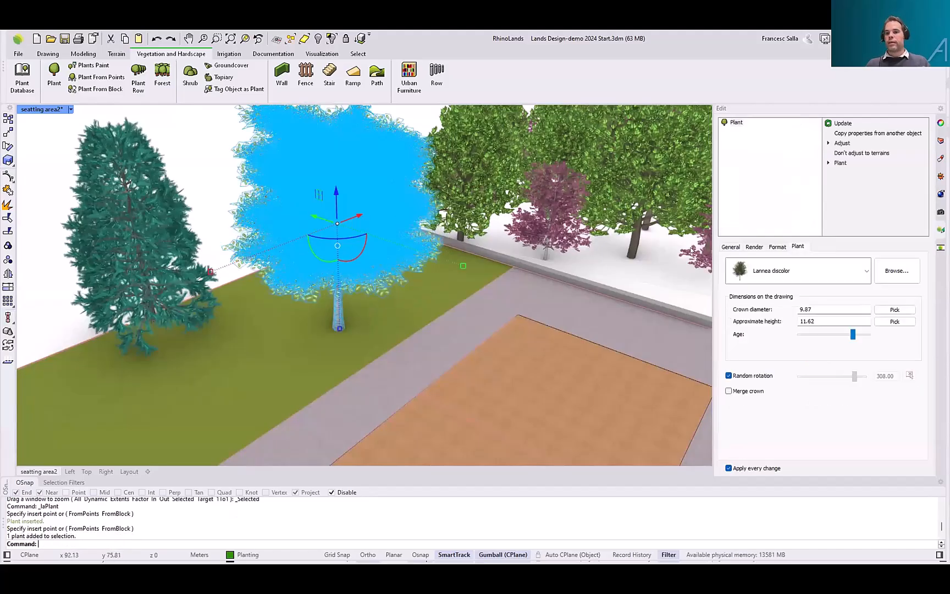
pyautogui.click(865, 270)
pyautogui.click(865, 270)
pyautogui.moveTo(853, 334)
pyautogui.mouseDown()
pyautogui.moveTo(835, 334)
pyautogui.moveTo(857, 334)
pyautogui.mouseUp()
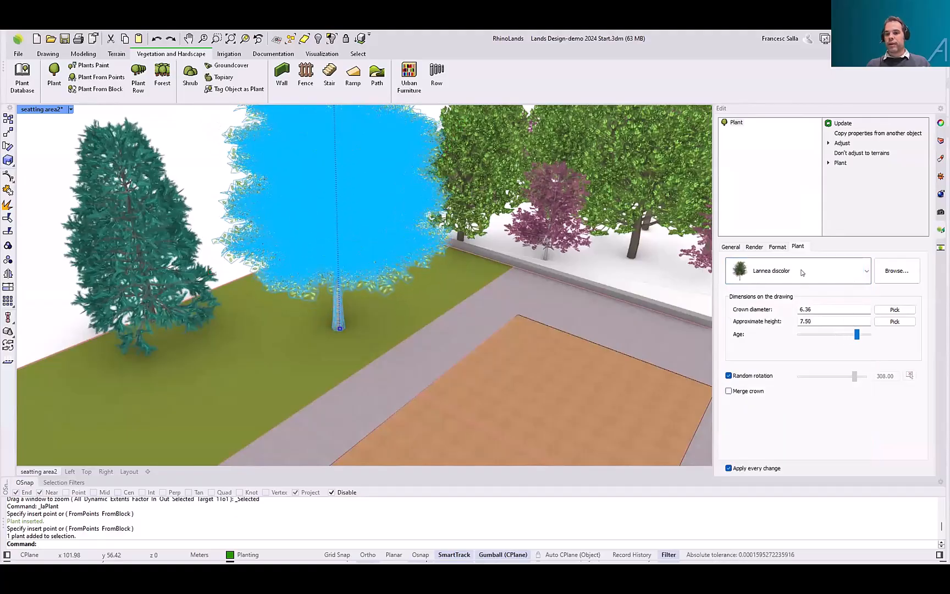
# Review the tree's format and render properties, and reduce its age to give an approximate height of 10.20 m
pyautogui.click(781, 247)
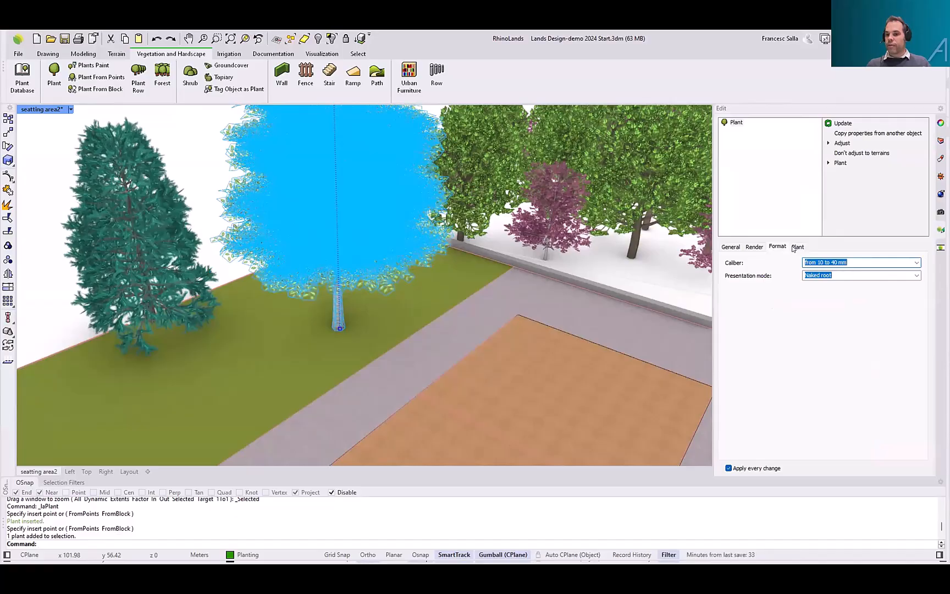
pyautogui.click(754, 247)
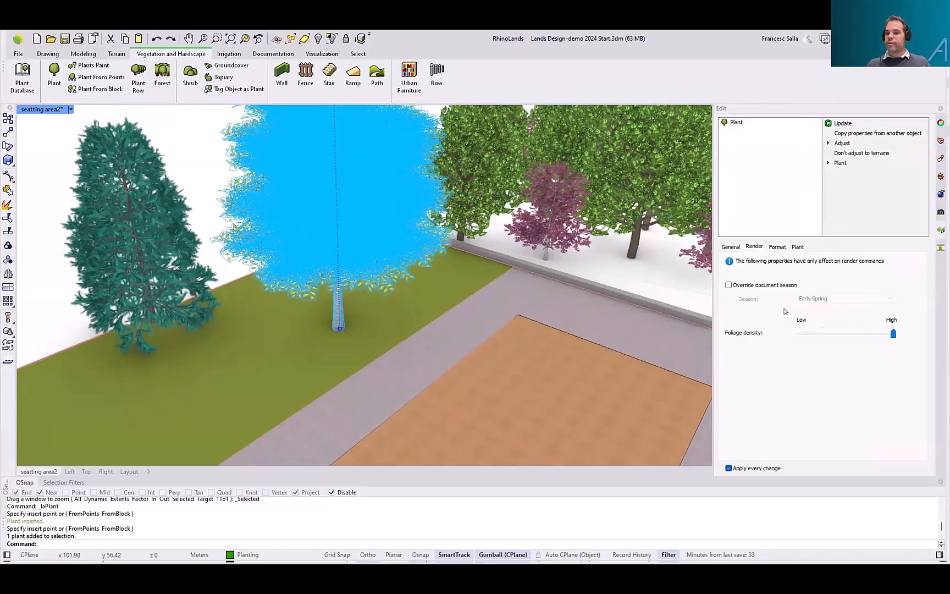
pyautogui.click(795, 248)
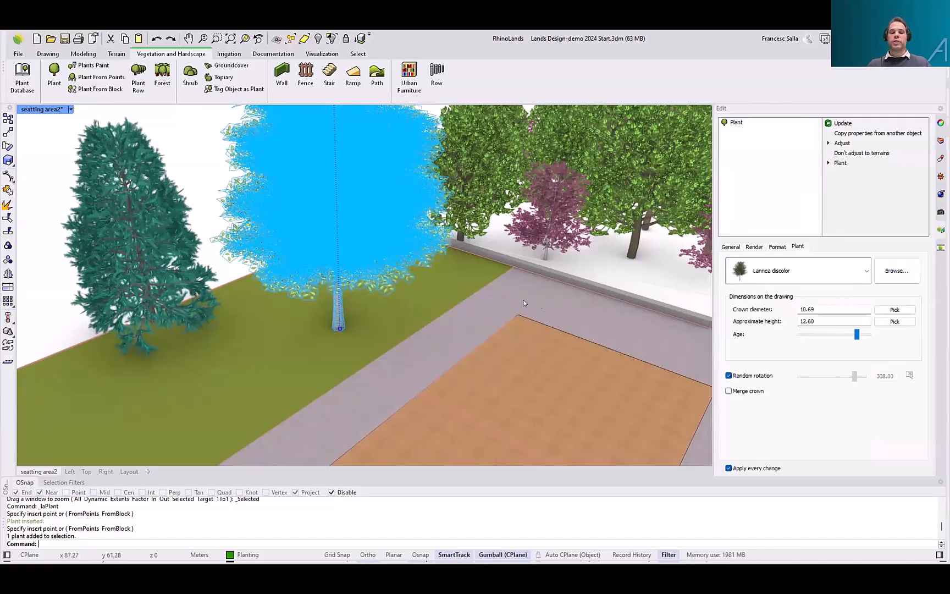
pyautogui.scroll(-3, 514, 298)
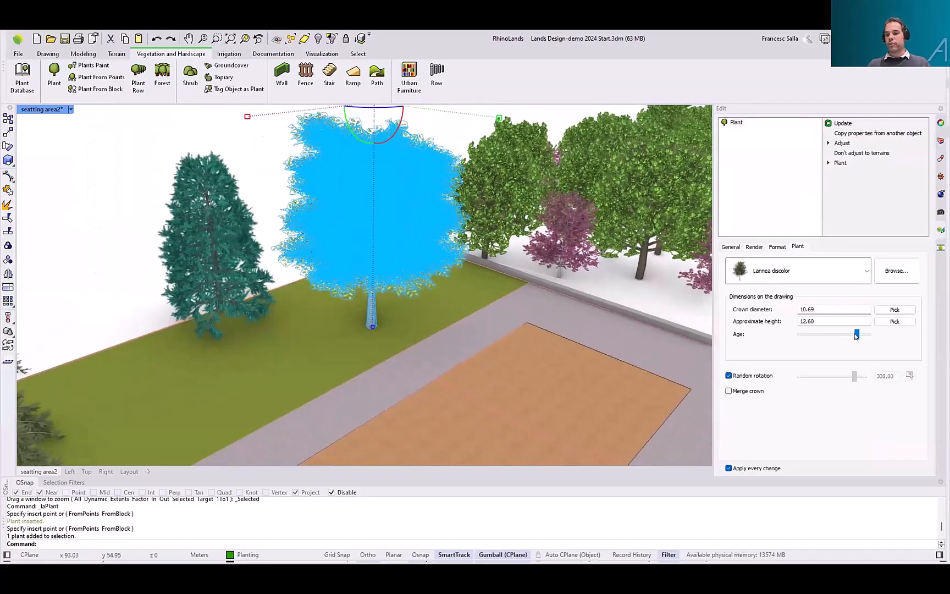
pyautogui.moveTo(857, 334); pyautogui.dragTo(846, 334)
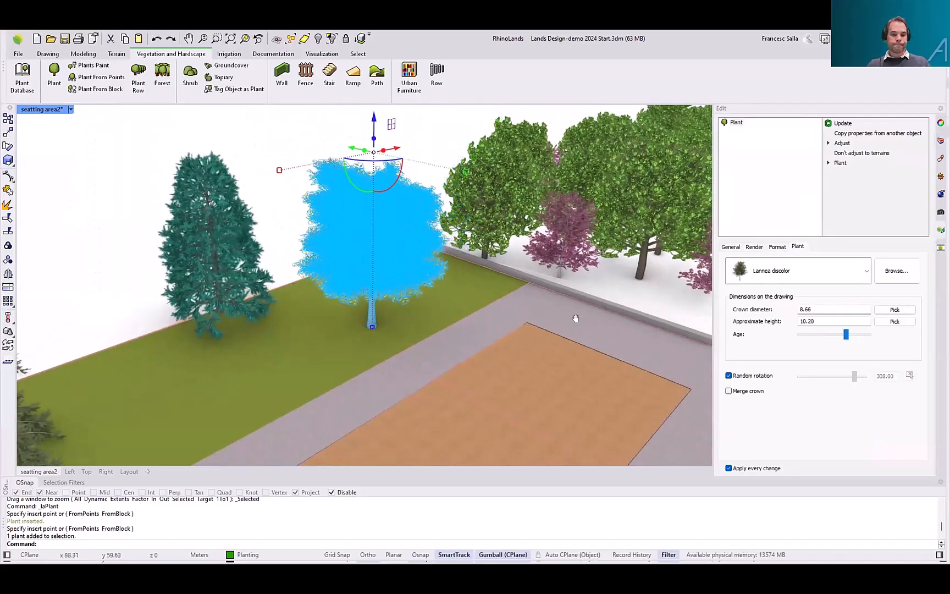
# Open the species properties of the placed Lannea discolor for review, and deselect the tree
pyautogui.keyDown('shift'); pyautogui.moveTo(579, 319); pyautogui.dragTo(529, 316, button='right'); pyautogui.keyUp('shift')
pyautogui.click(829, 166)
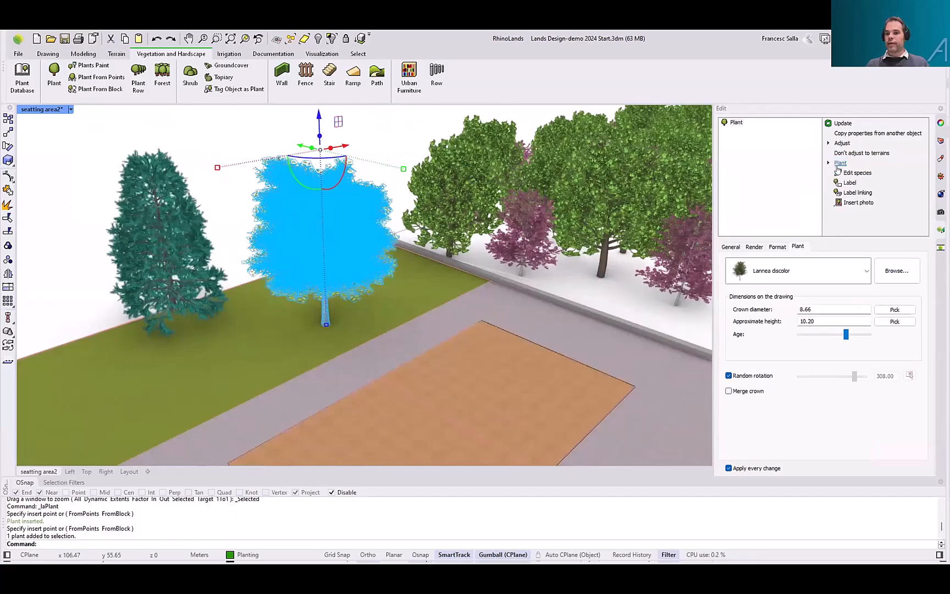
pyautogui.click(852, 174)
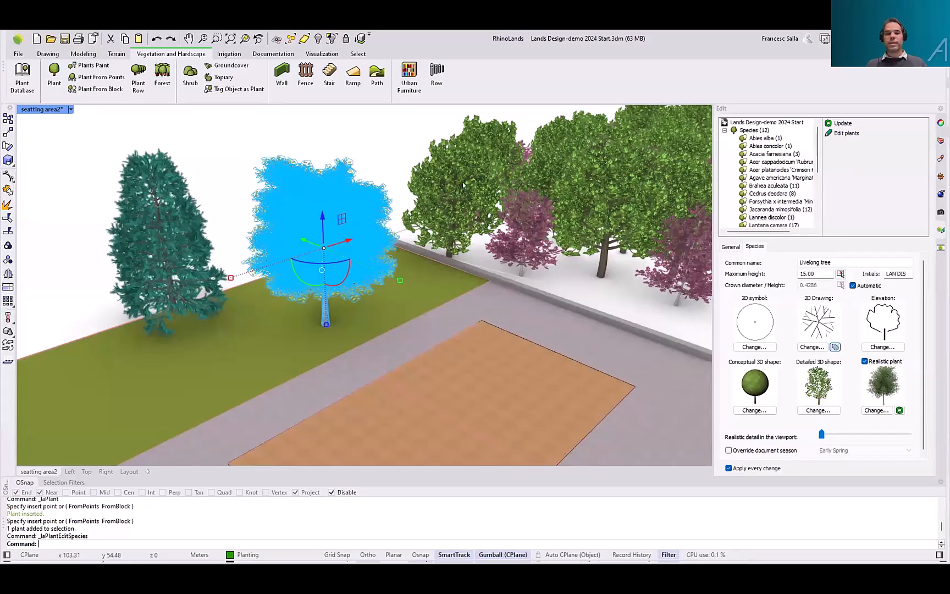
pyautogui.click(381, 160)
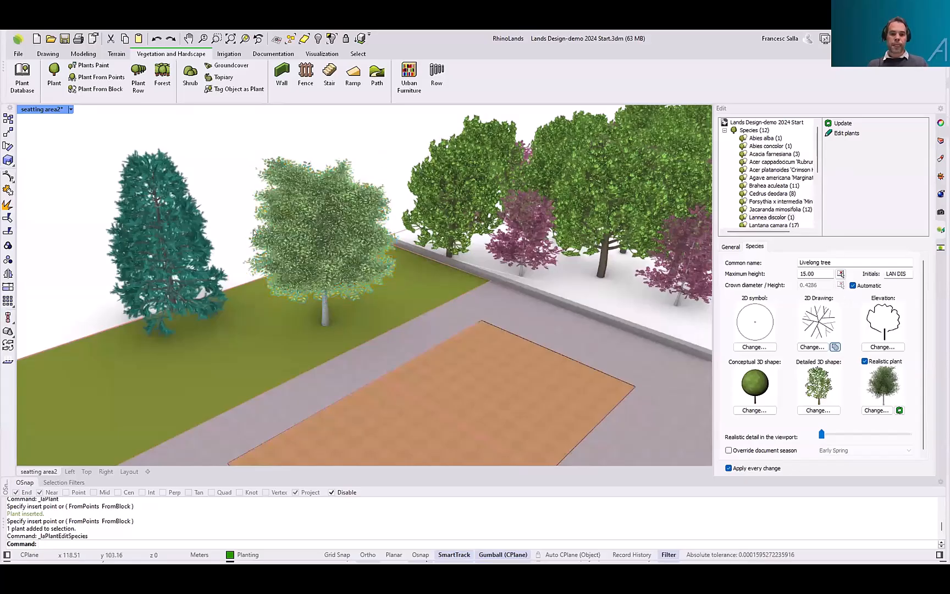
# Examine the whole site and the topography contour curves in its empty area beyond the plaza
pyautogui.scroll(-6, 281, 242)
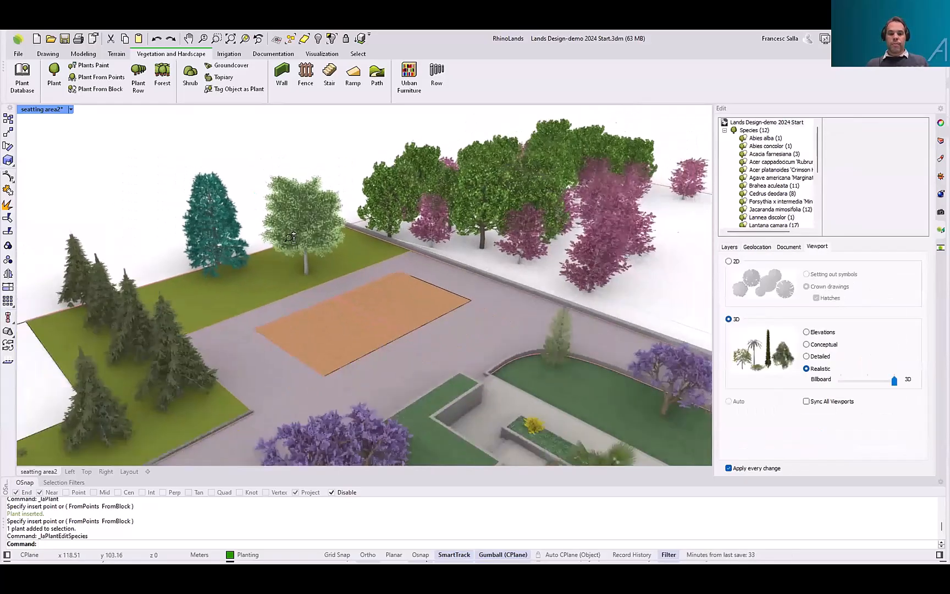
pyautogui.scroll(-5, 287, 268)
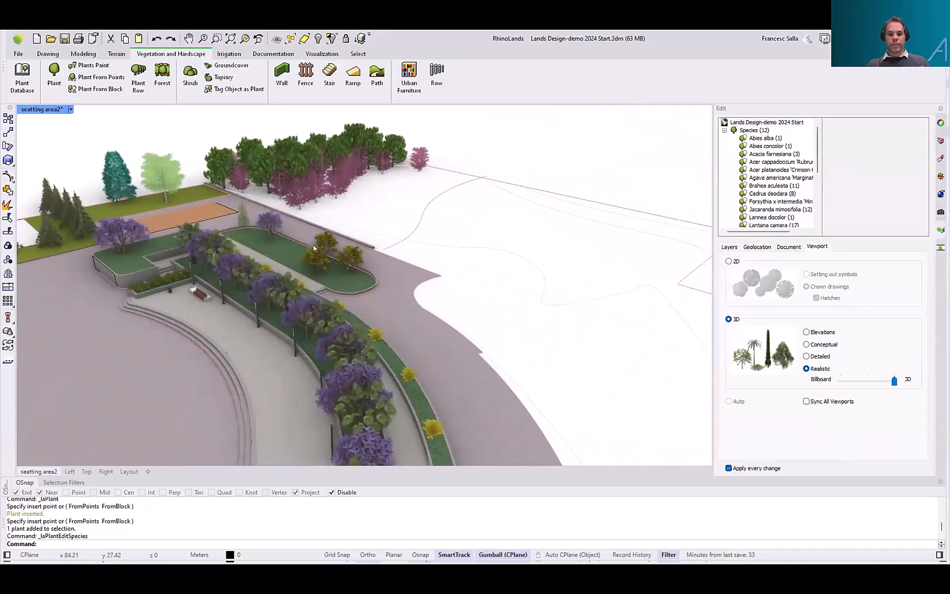
pyautogui.scroll(2, 310, 238)
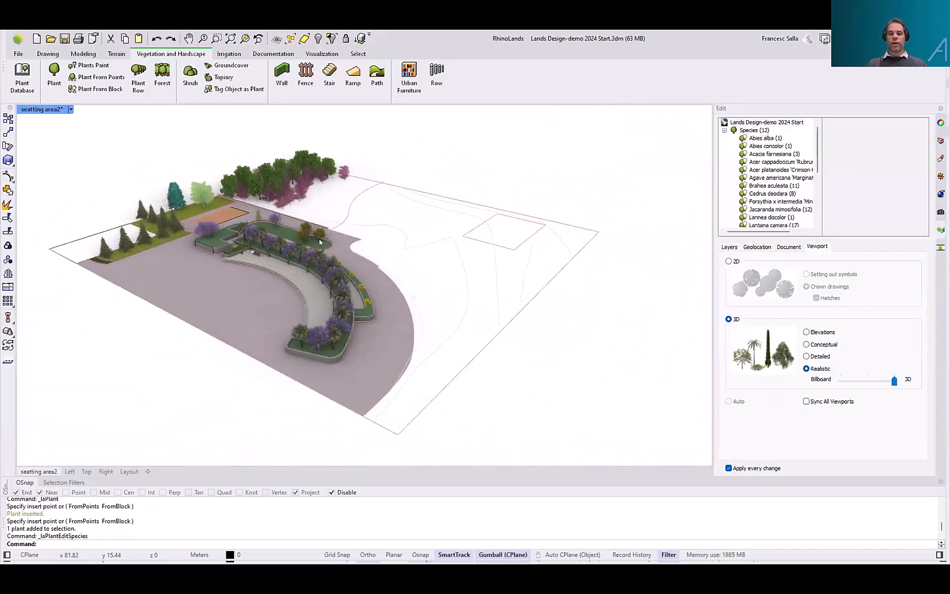
pyautogui.keyDown('shift'); pyautogui.moveTo(312, 301); pyautogui.dragTo(293, 290, button='right'); pyautogui.keyUp('shift')
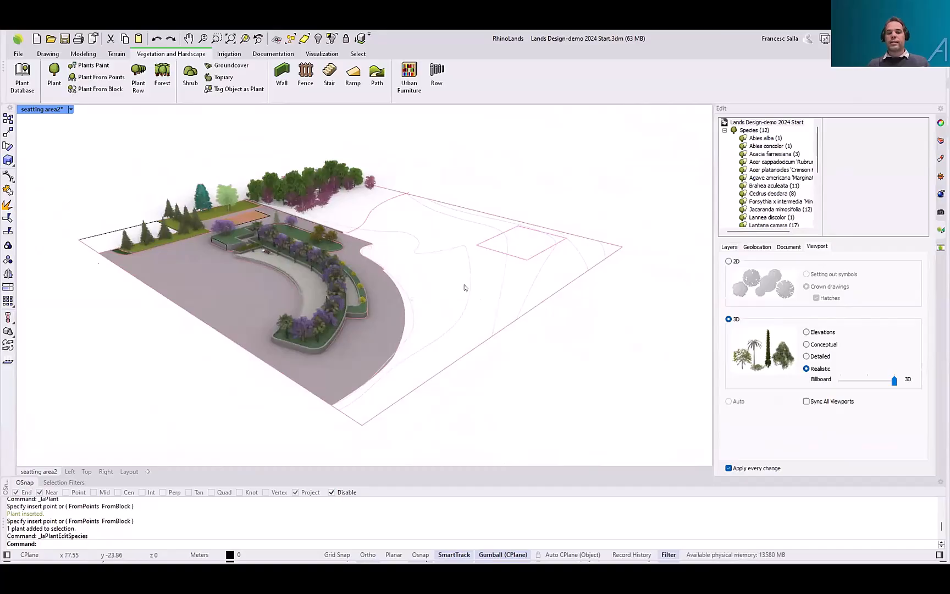
pyautogui.moveTo(546, 285); pyautogui.dragTo(557, 274, button='right')
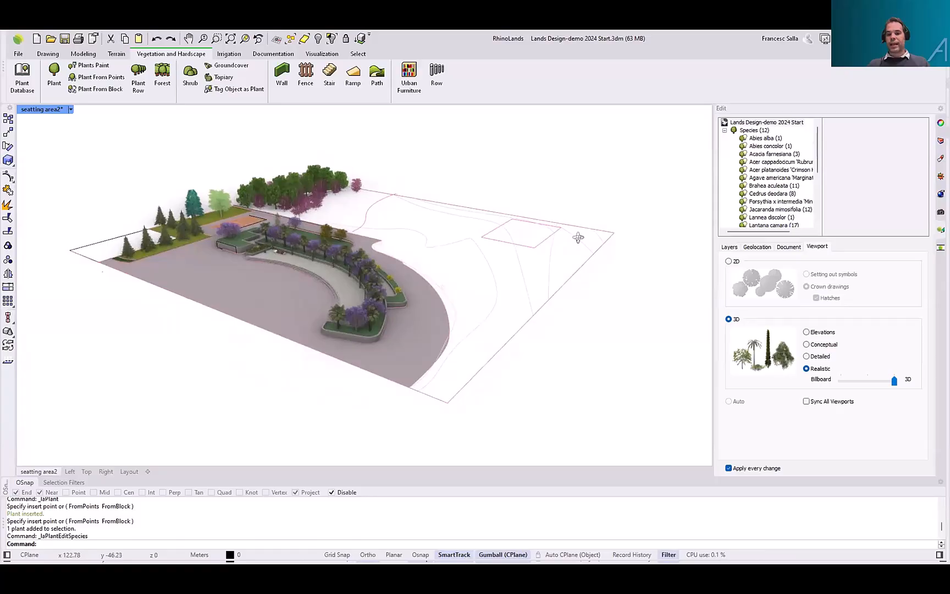
pyautogui.scroll(3, 580, 236)
pyautogui.scroll(2, 602, 234)
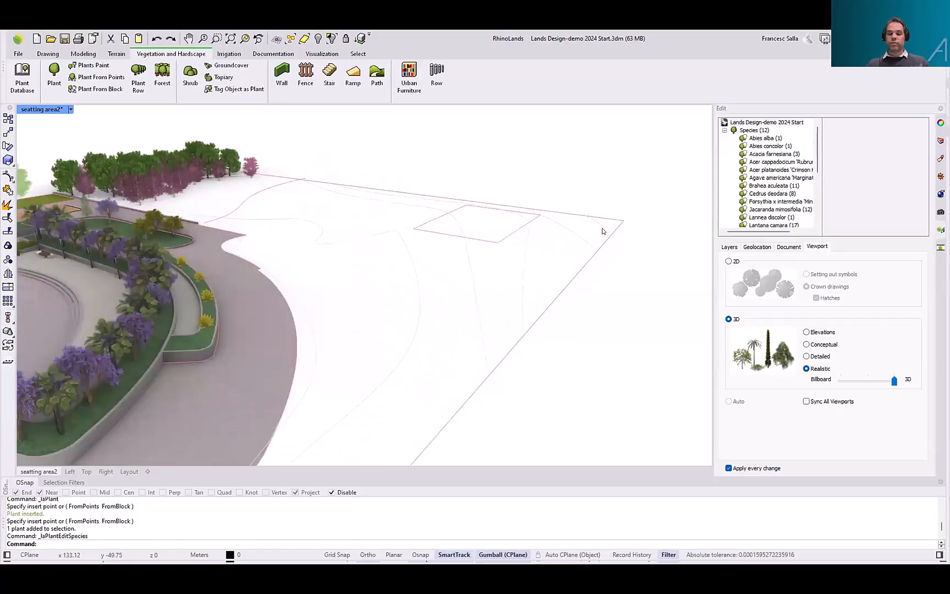
pyautogui.click(601, 228)
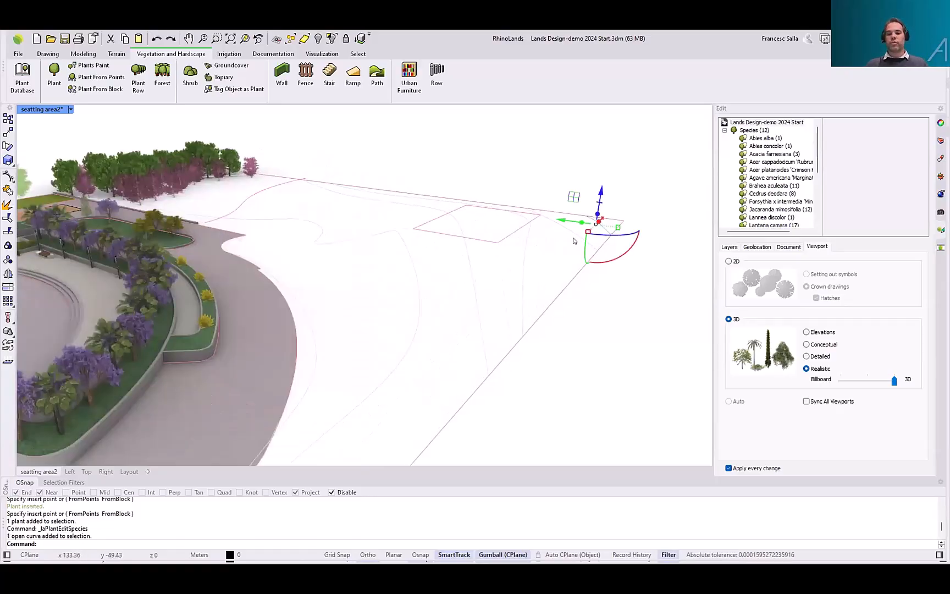
pyautogui.keyDown('shift'); pyautogui.click(476, 320); pyautogui.keyUp('shift')
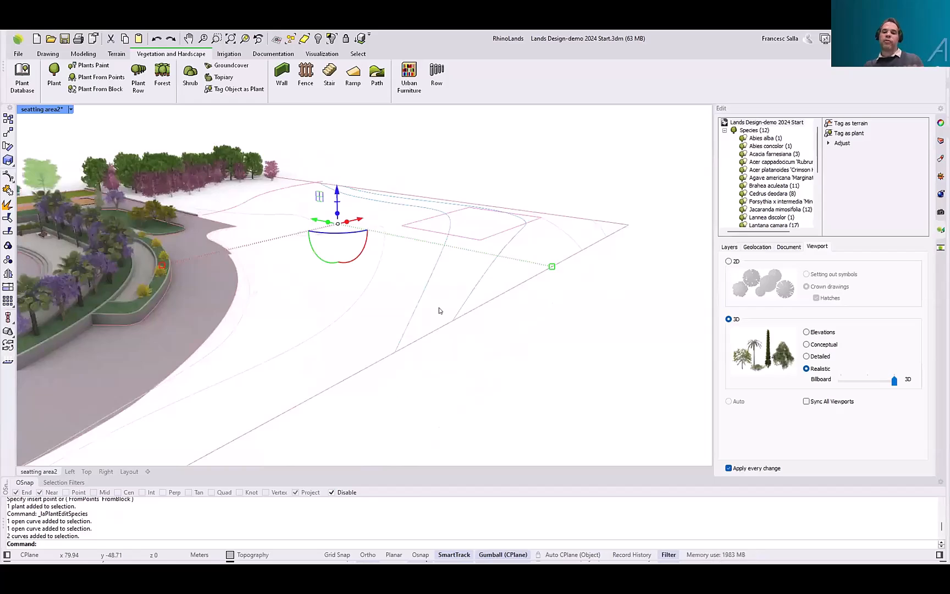
pyautogui.moveTo(477, 324); pyautogui.dragTo(566, 378, button='right')
pyautogui.press('Escape')
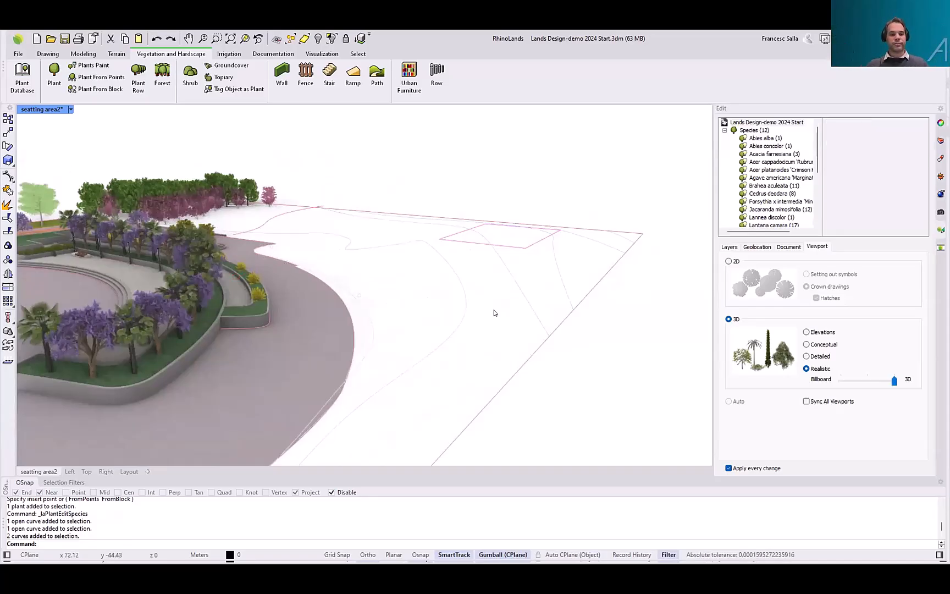
# Switch the seating area view to Wireframe display with the contour curves in sight
pyautogui.keyDown('shift'); pyautogui.moveTo(494, 310); pyautogui.dragTo(451, 292, button='right'); pyautogui.keyUp('shift')
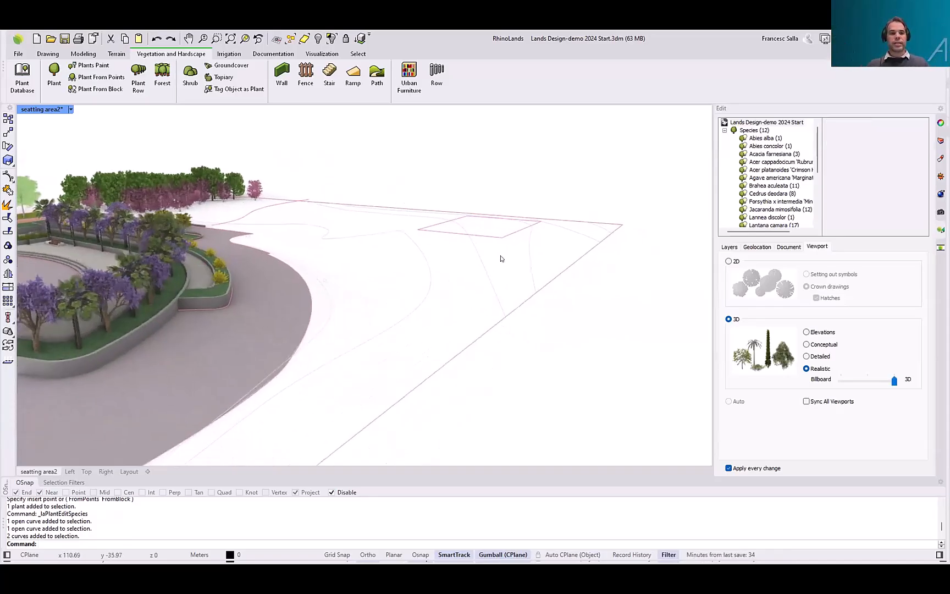
pyautogui.click(71, 109)
pyautogui.click(65, 147)
pyautogui.moveTo(355, 230); pyautogui.dragTo(286, 215, button='right')
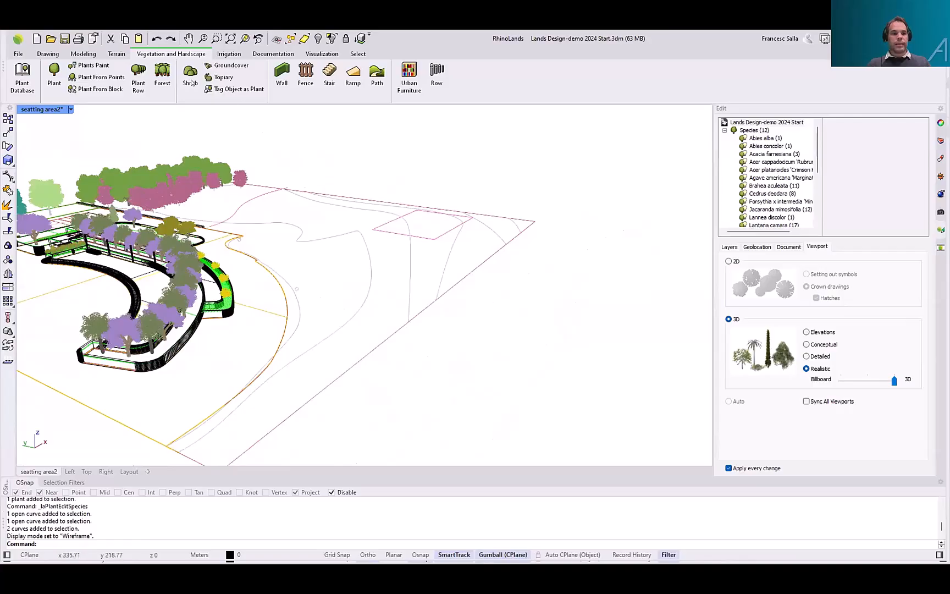
# Elevate the contour curves with start dimension 0.00 and increment 1, along a line from the plaza edge to the plot's far corner
pyautogui.click(114, 55)
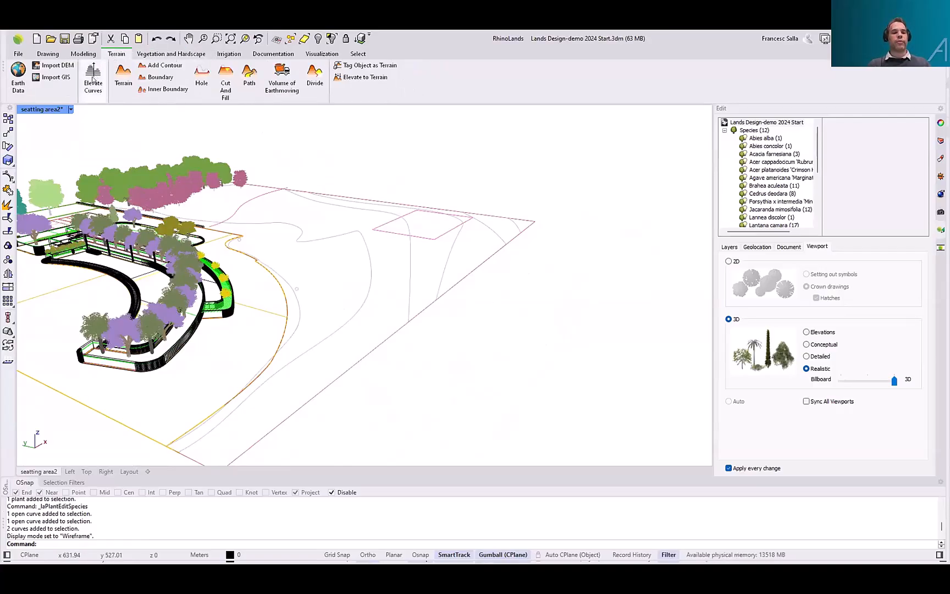
pyautogui.click(92, 82)
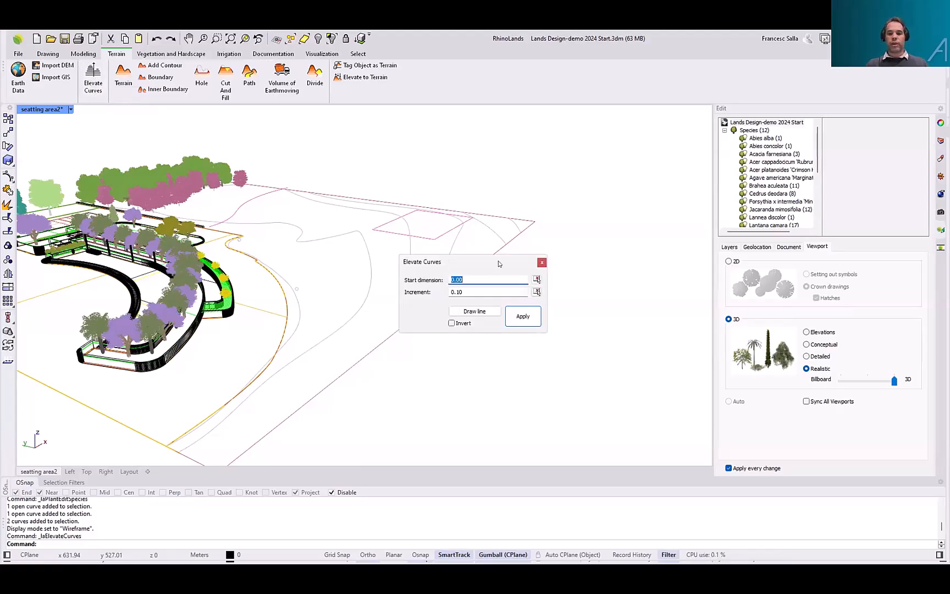
pyautogui.moveTo(451, 262); pyautogui.dragTo(519, 262)
pyautogui.press('Tab')
pyautogui.write('1')
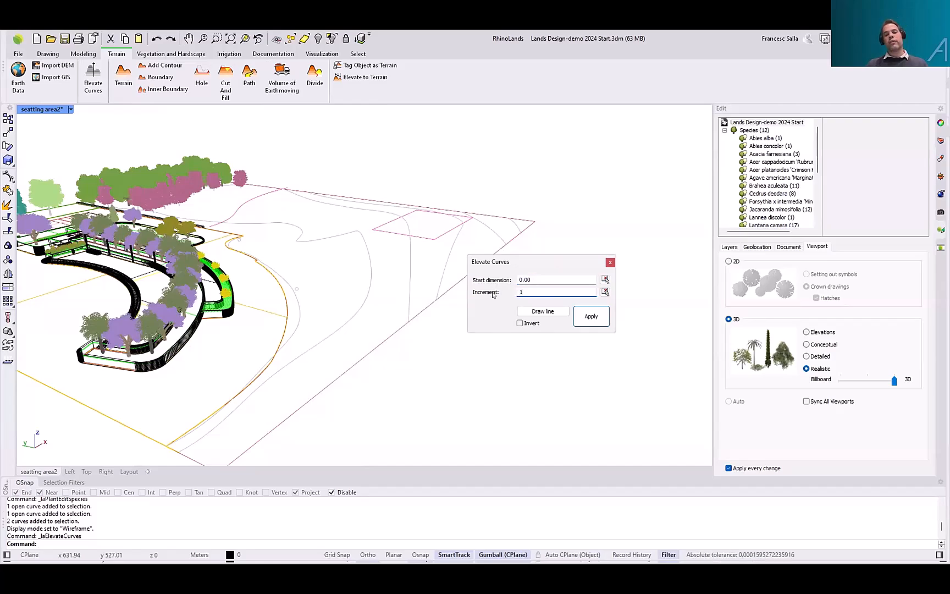
pyautogui.click(543, 311)
pyautogui.scroll(2, 284, 304)
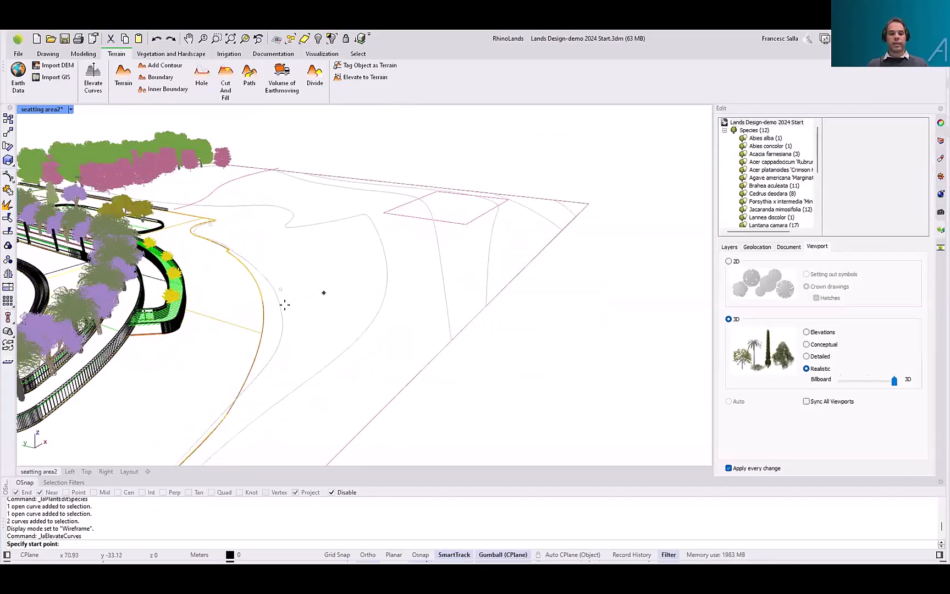
pyautogui.click(277, 314)
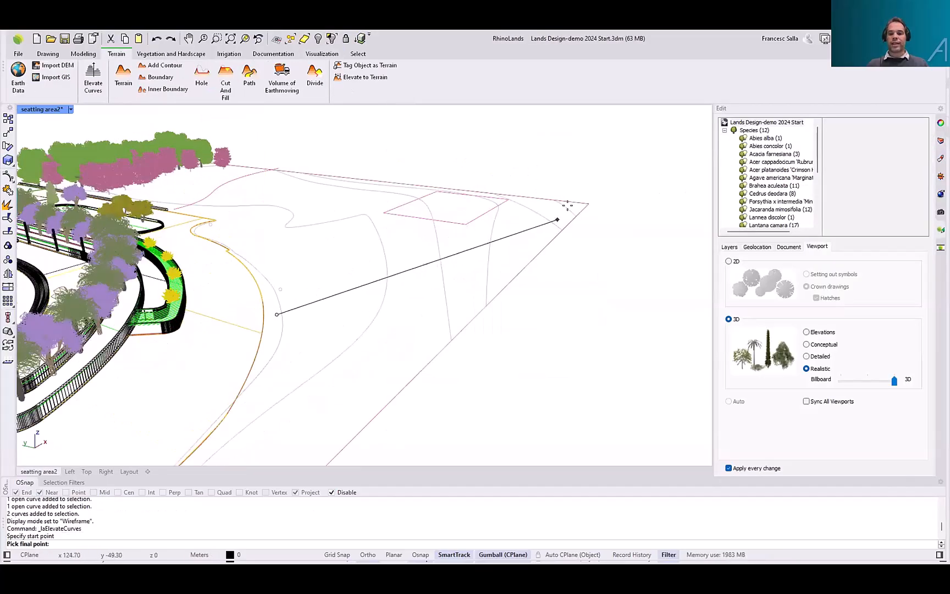
pyautogui.click(573, 209)
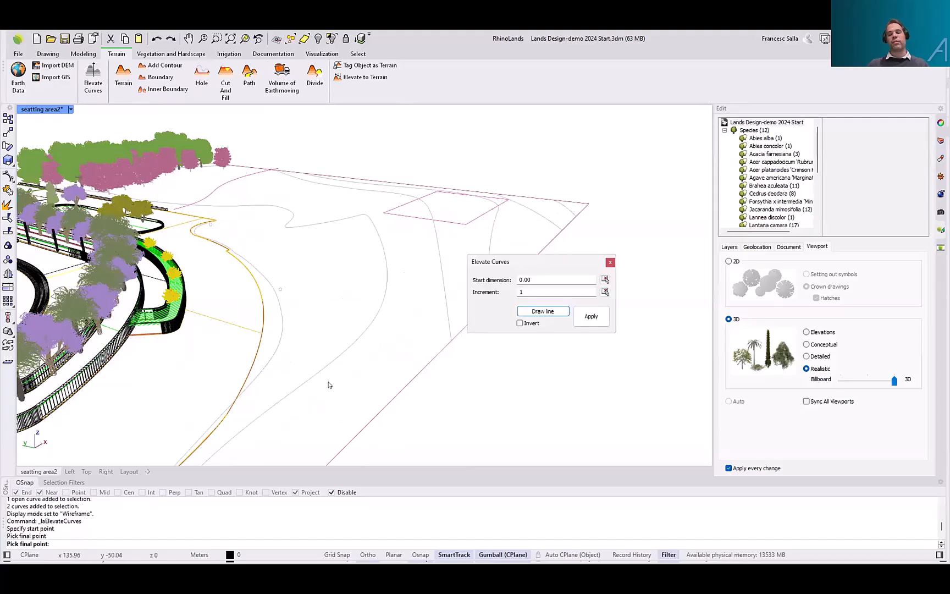
pyautogui.click(583, 318)
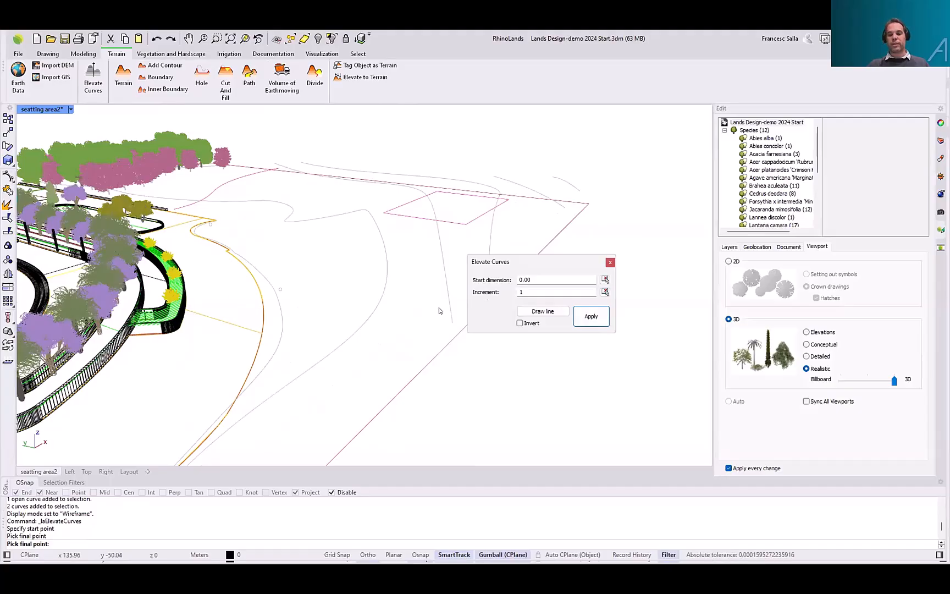
pyautogui.click(610, 263)
# Raise the end control point of the short contour curve near the plot's far corner vertically
pyautogui.moveTo(499, 330); pyautogui.dragTo(522, 238, button='right')
pyautogui.scroll(4, 509, 227)
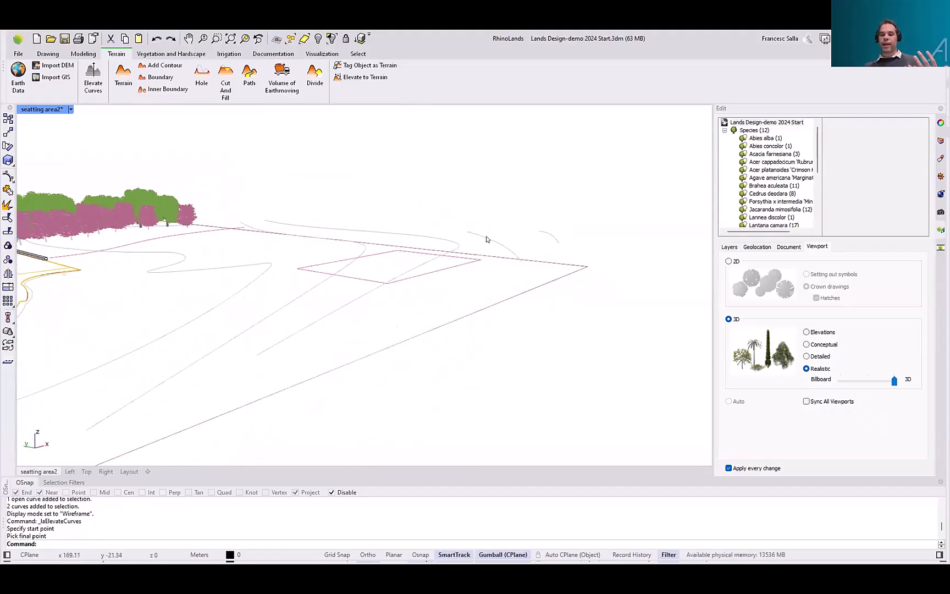
pyautogui.click(486, 236)
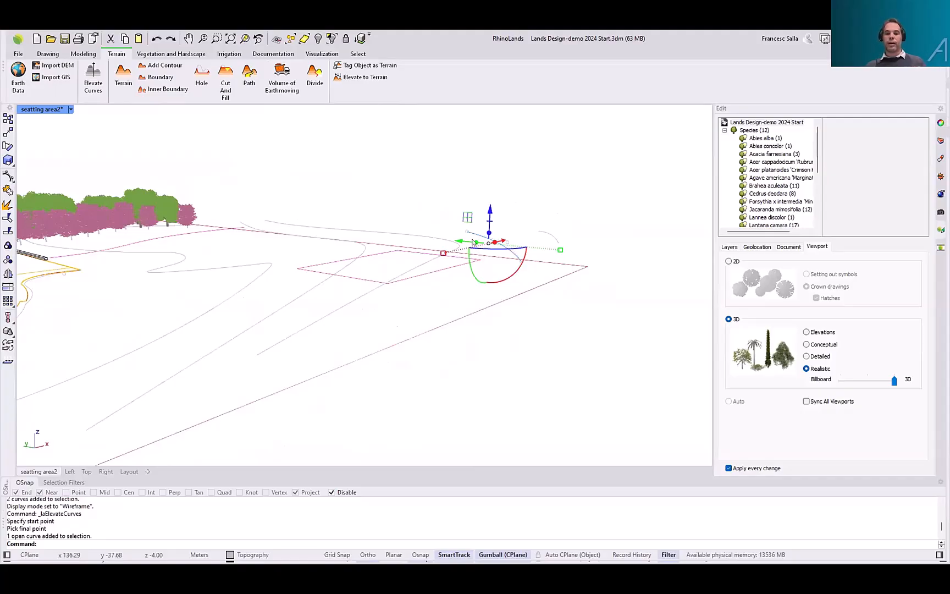
pyautogui.click(477, 228)
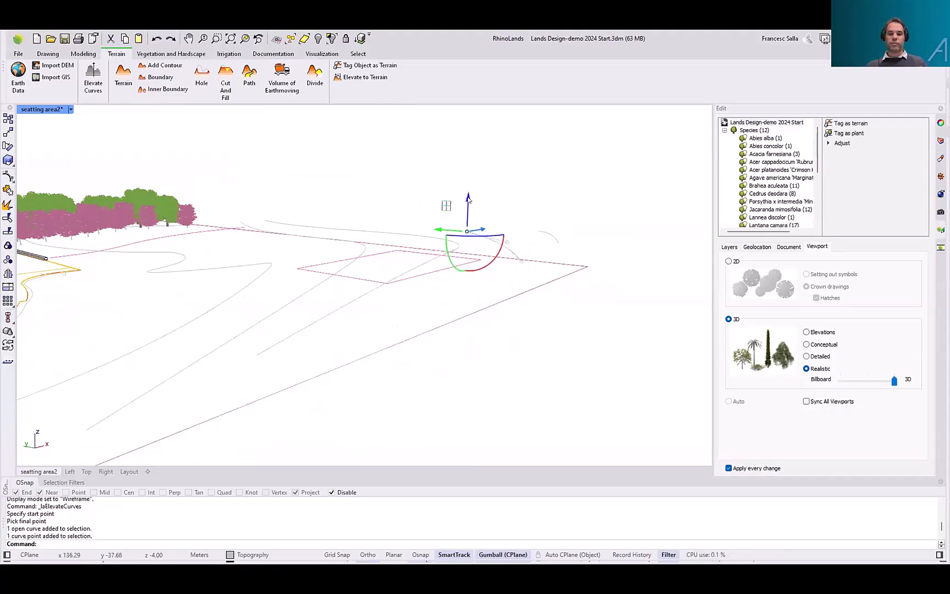
pyautogui.moveTo(470, 202); pyautogui.dragTo(470, 191)
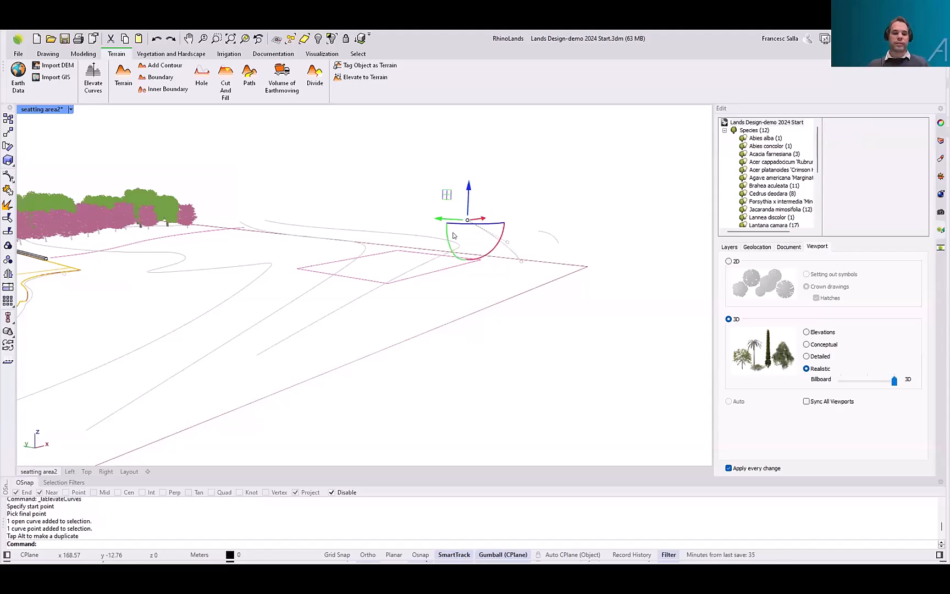
# Inspect the tilted contour curve near the plot's far corner against the neighbouring contour curves
pyautogui.moveTo(443, 292); pyautogui.dragTo(377, 250, button='right')
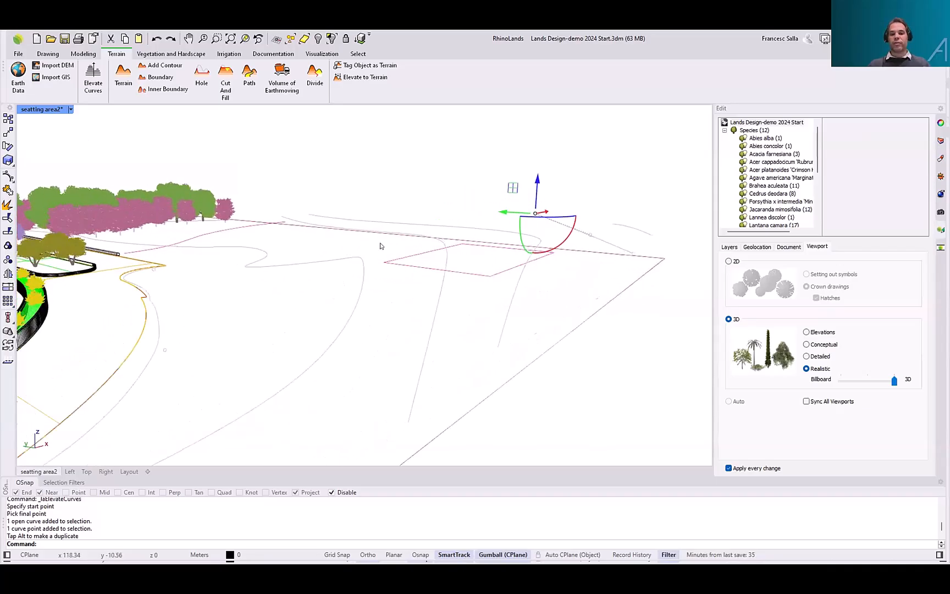
pyautogui.press('Escape')
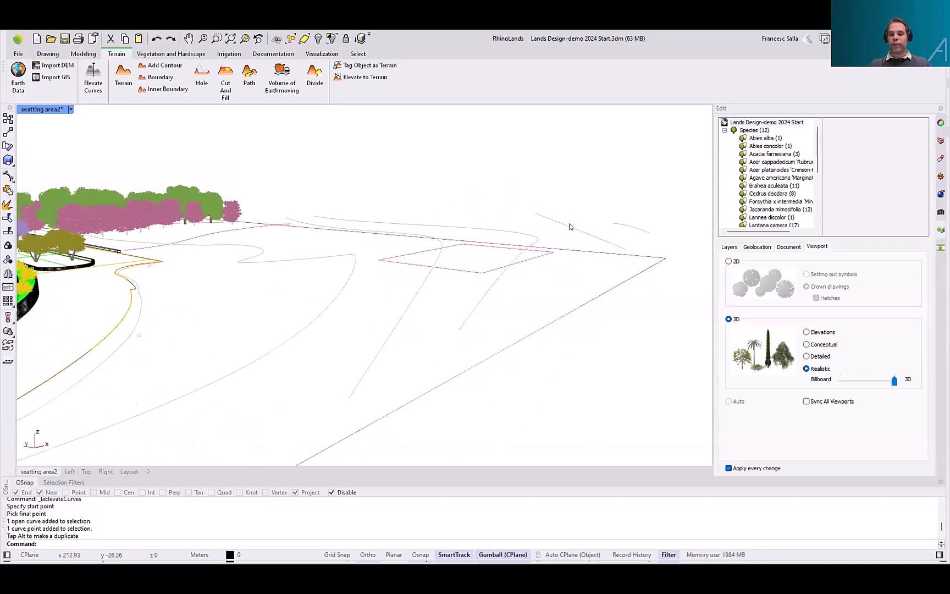
pyautogui.scroll(2, 570, 225)
pyautogui.click(542, 216)
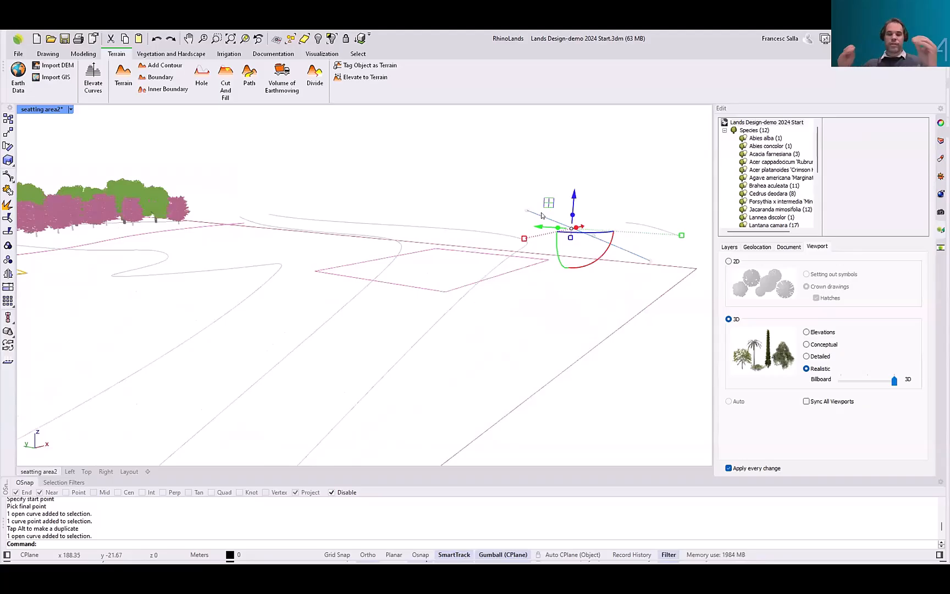
pyautogui.click(478, 275)
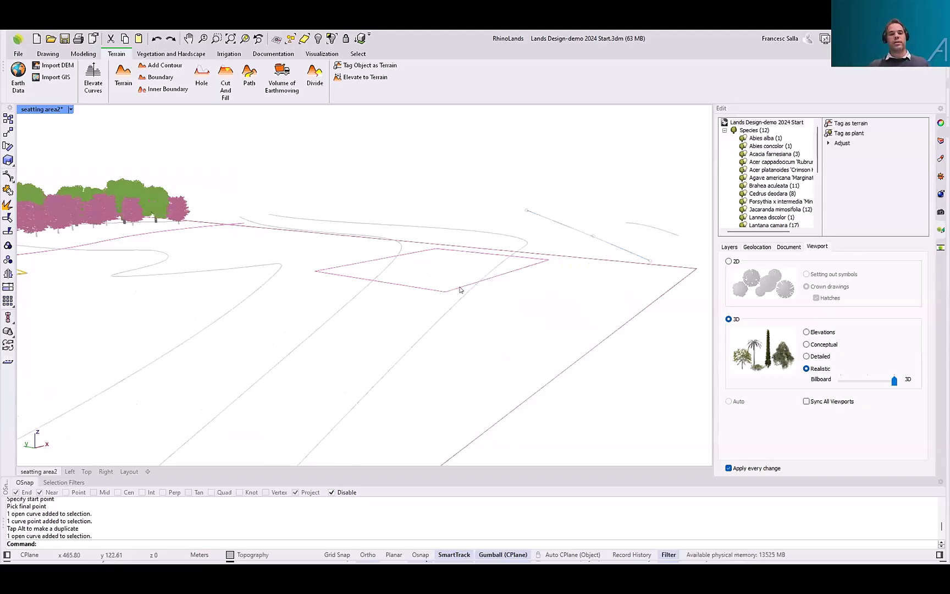
pyautogui.scroll(-4, 461, 290)
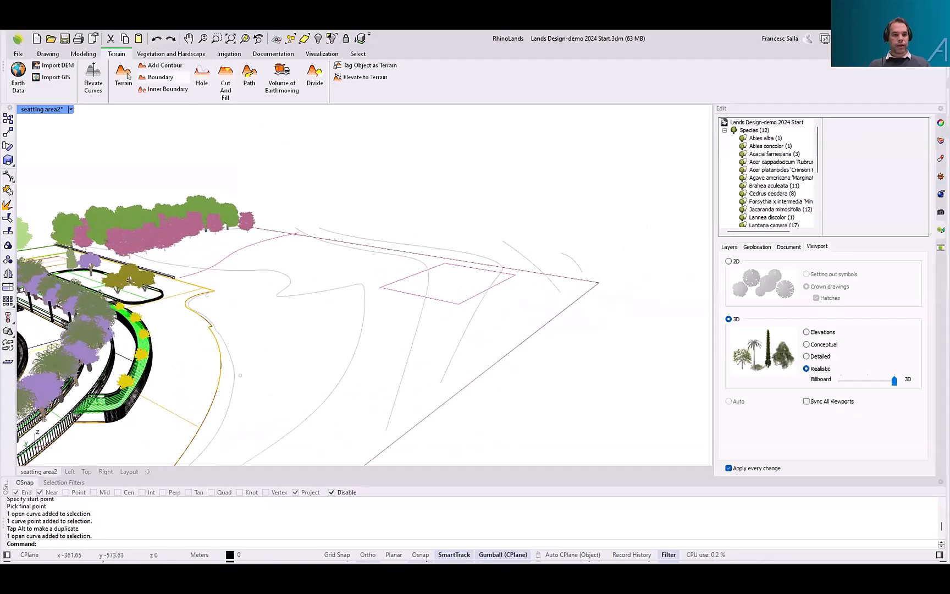
pyautogui.click(123, 73)
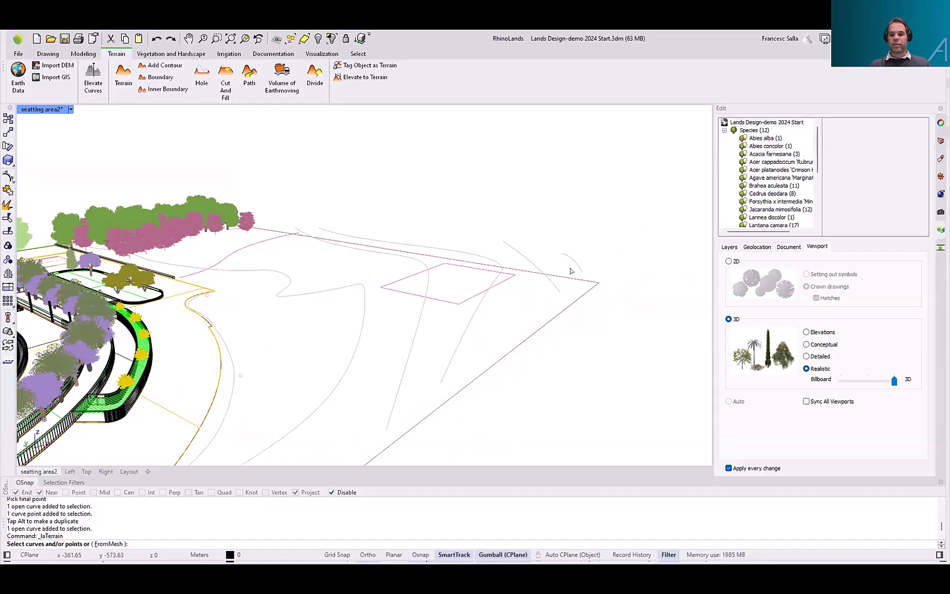
pyautogui.click(568, 257)
pyautogui.click(554, 285)
pyautogui.moveTo(518, 315); pyautogui.dragTo(393, 340)
pyautogui.moveTo(384, 353); pyautogui.dragTo(232, 405)
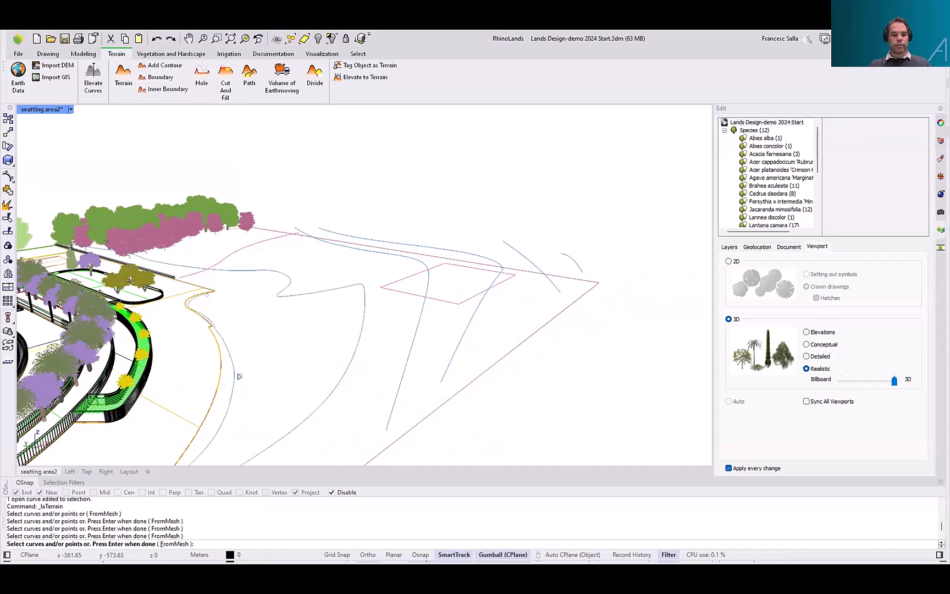
pyautogui.moveTo(256, 373); pyautogui.dragTo(257, 361, button='right')
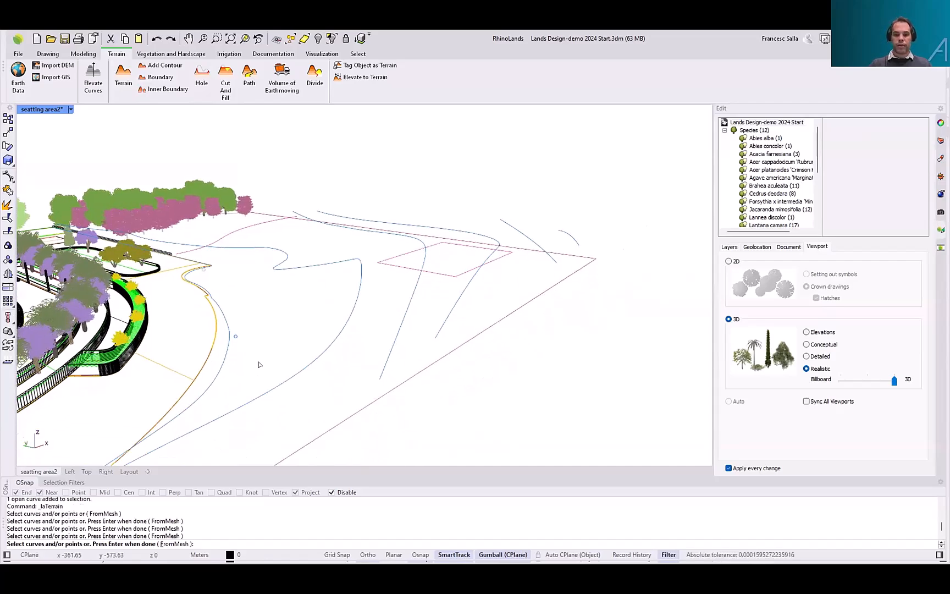
pyautogui.press('Return')
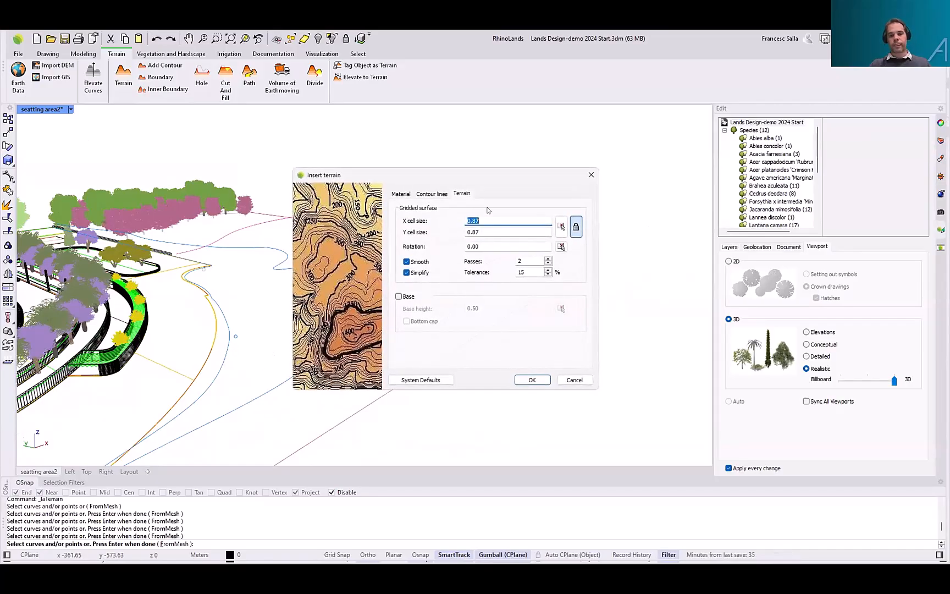
pyautogui.moveTo(494, 177); pyautogui.dragTo(728, 229)
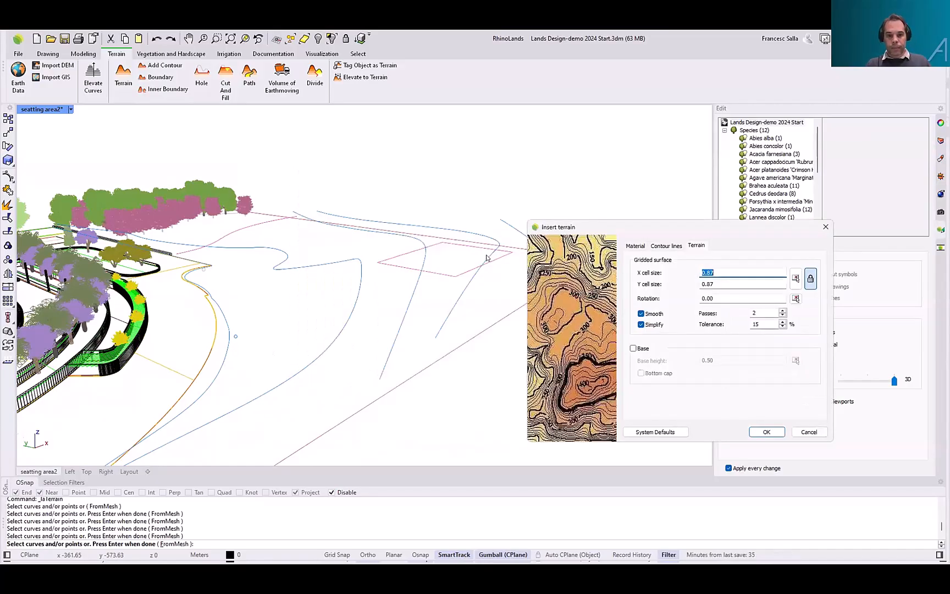
pyautogui.press('Escape')
pyautogui.moveTo(563, 322); pyautogui.dragTo(552, 284, button='right')
# Select all the elevated contour curves for a new terrain and set its X and Y cell size to 1
pyautogui.press('Return')
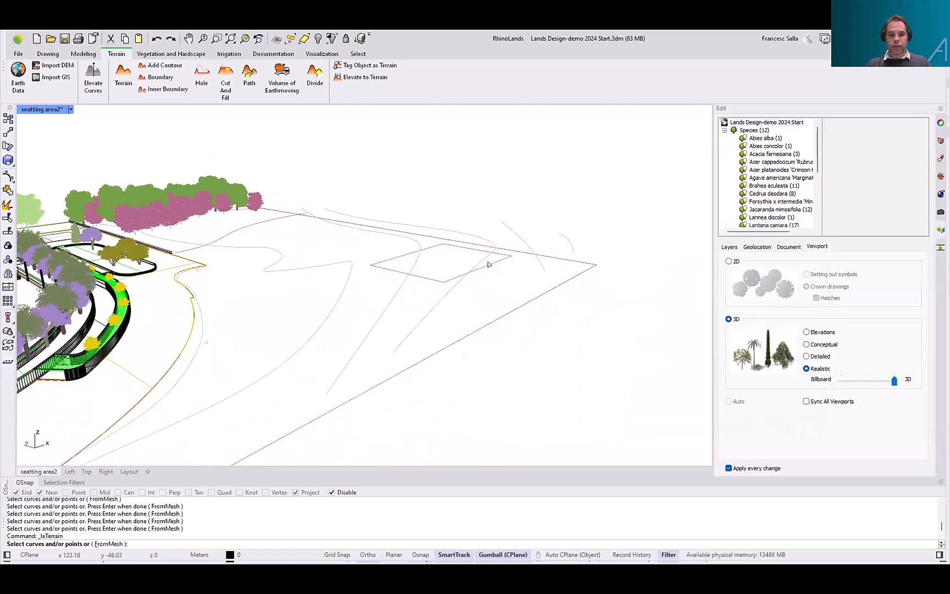
pyautogui.click(571, 245)
pyautogui.click(542, 266)
pyautogui.moveTo(445, 308); pyautogui.dragTo(197, 358)
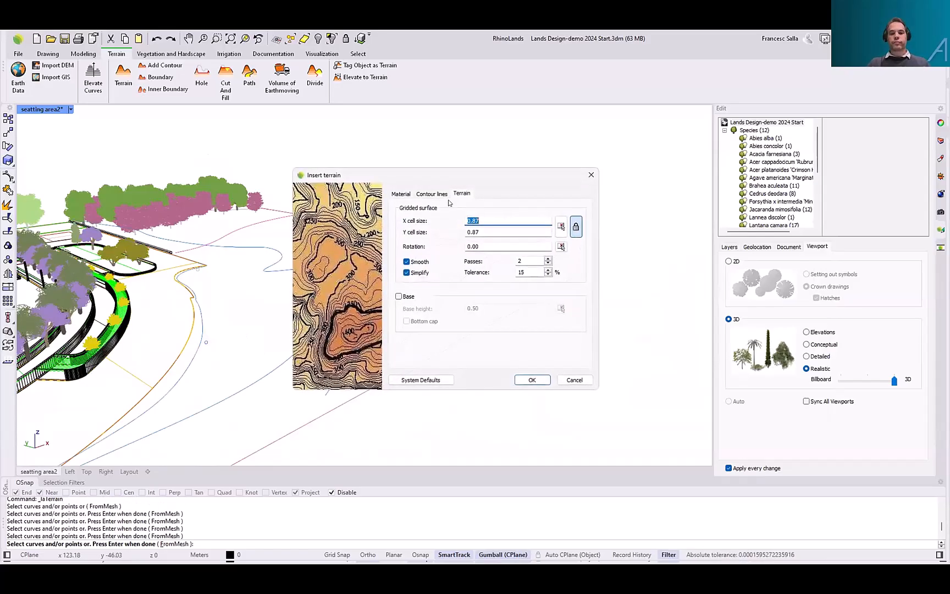
pyautogui.moveTo(452, 176); pyautogui.dragTo(455, 207)
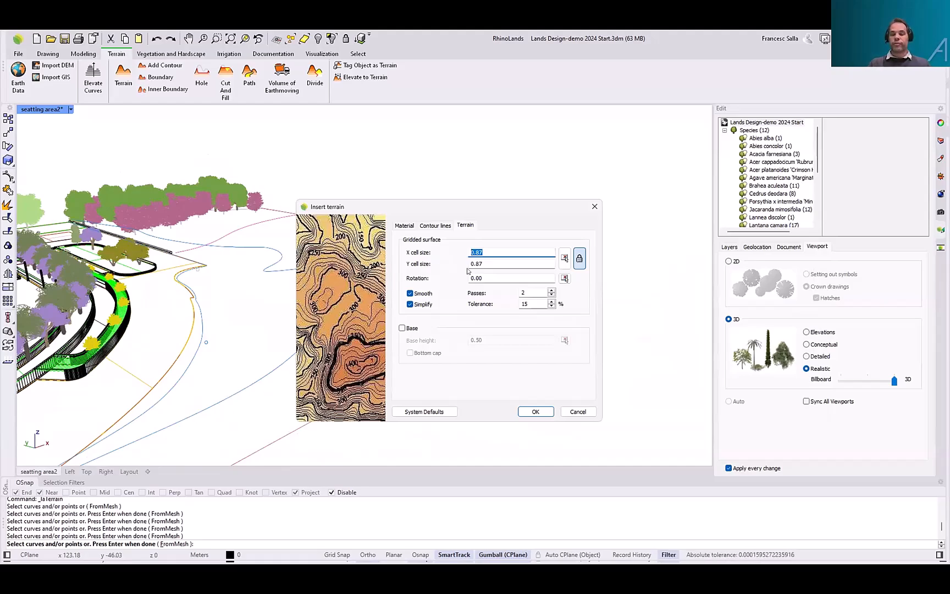
pyautogui.write('1')
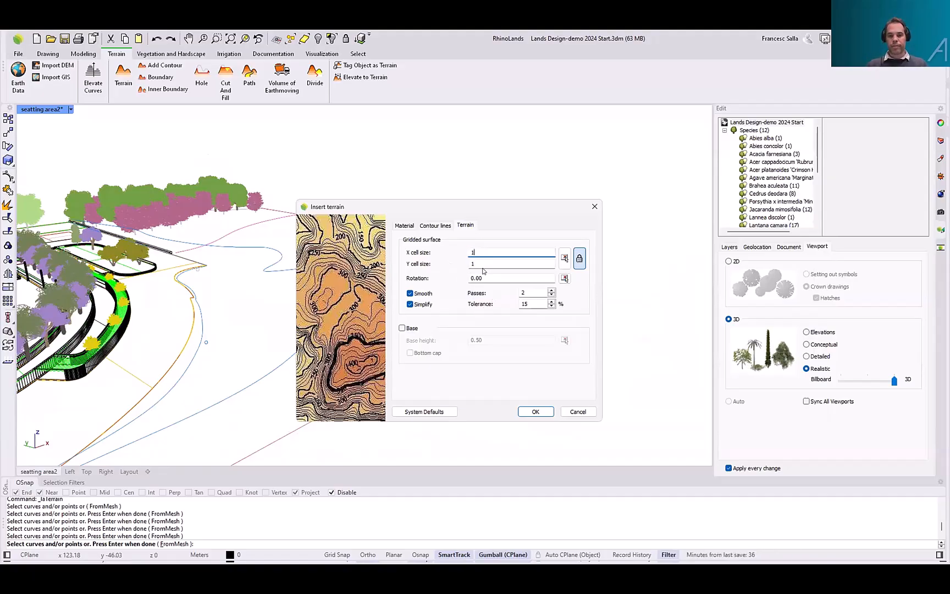
# Review the new terrain's material texture settings and the folders of the texture library
pyautogui.click(405, 225)
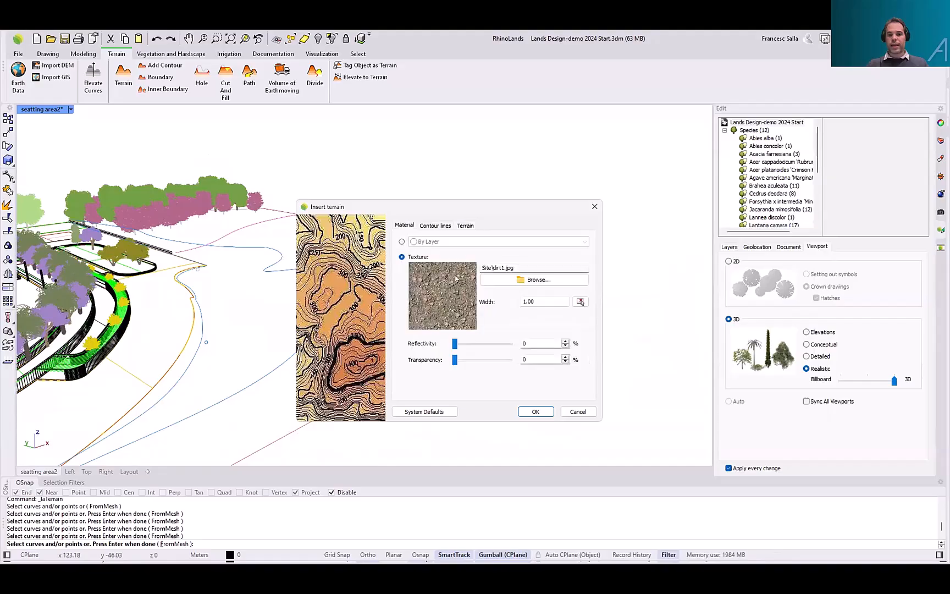
pyautogui.click(466, 225)
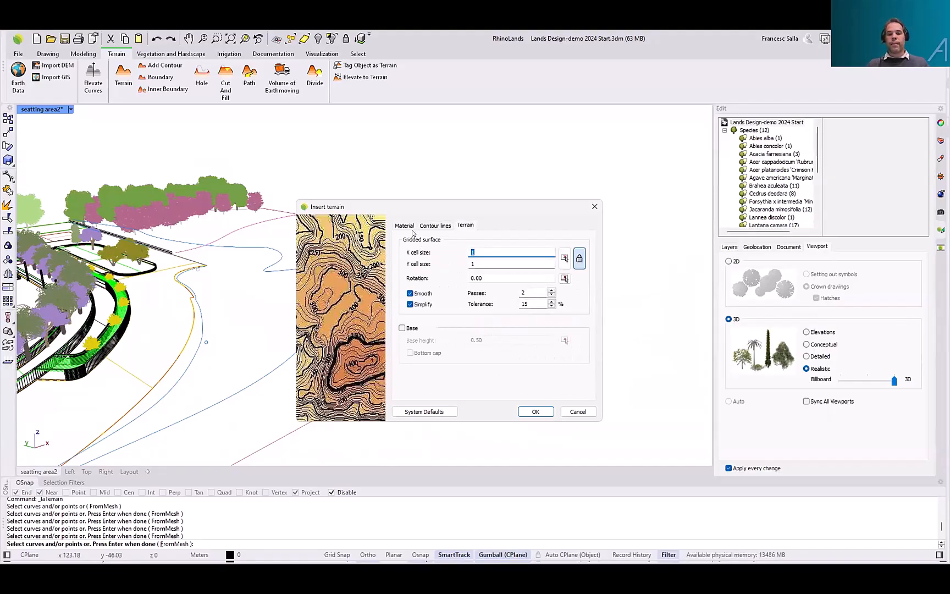
pyautogui.click(408, 226)
pyautogui.click(502, 281)
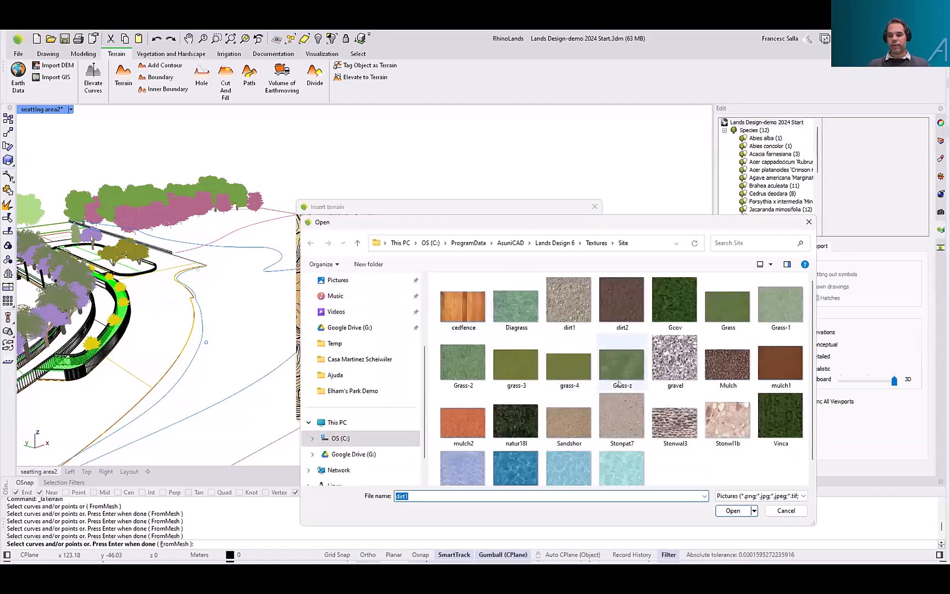
pyautogui.click(596, 242)
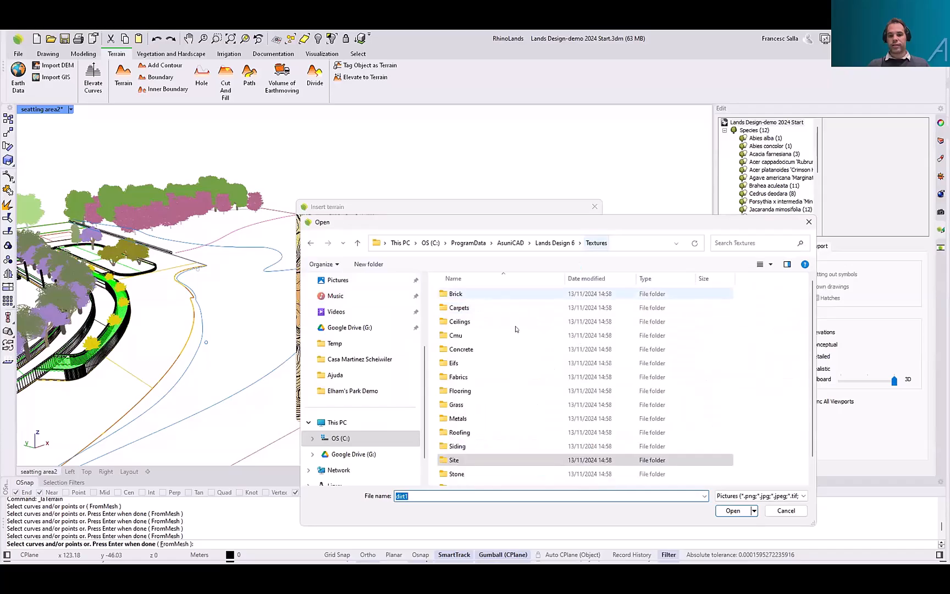
pyautogui.click(786, 510)
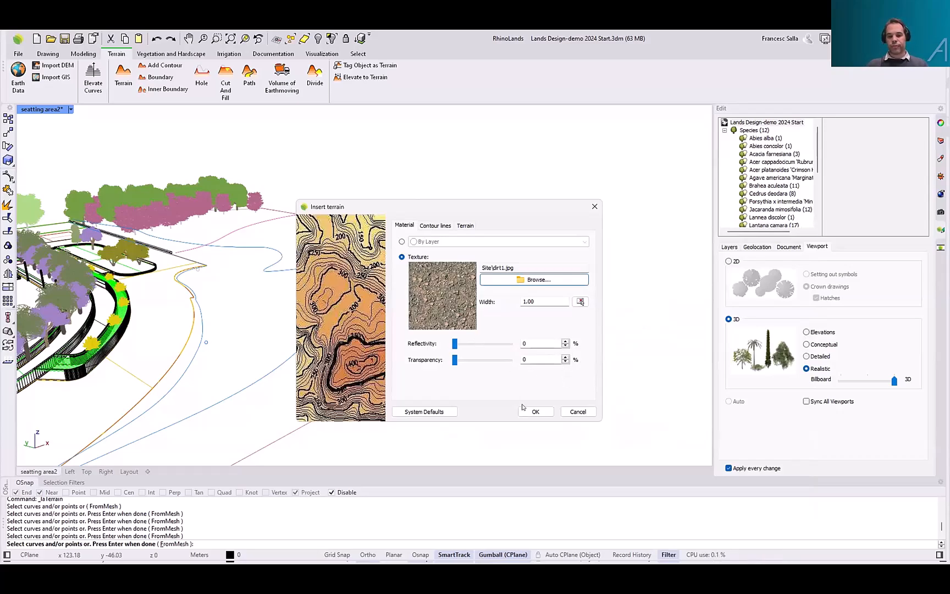
# Insert the terrain from the selected curves and show the seating area view in Rendered display
pyautogui.click(465, 225)
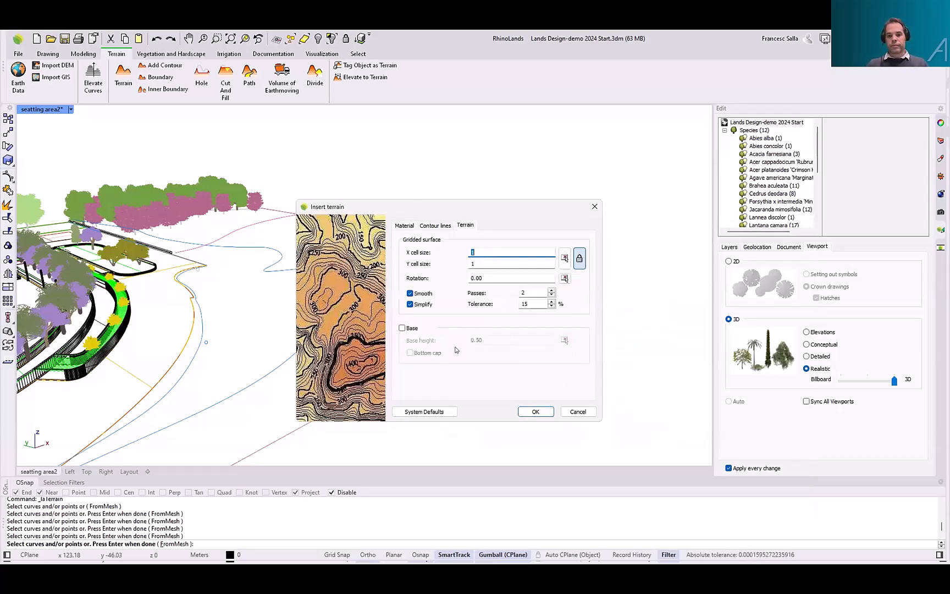
pyautogui.click(534, 412)
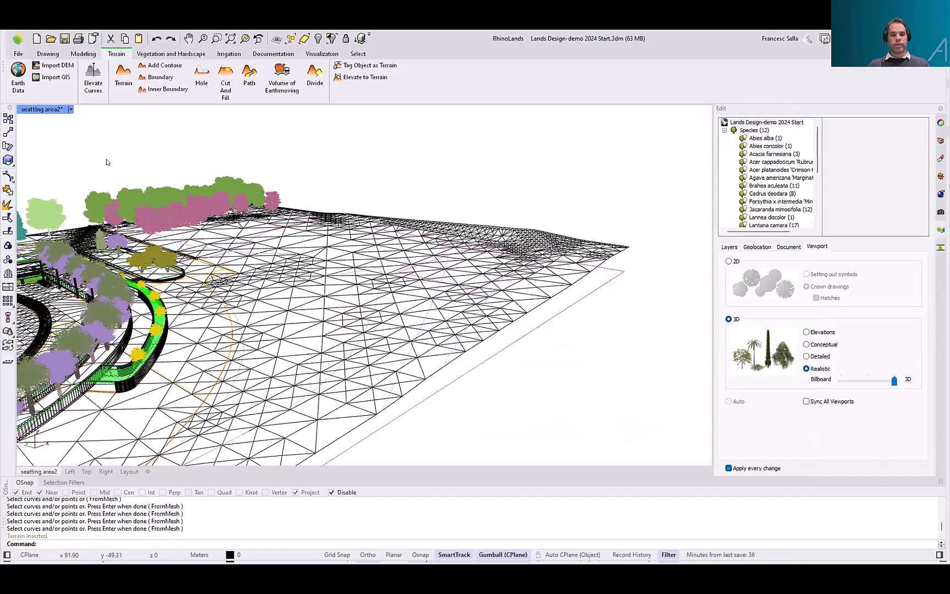
pyautogui.click(322, 53)
pyautogui.click(186, 88)
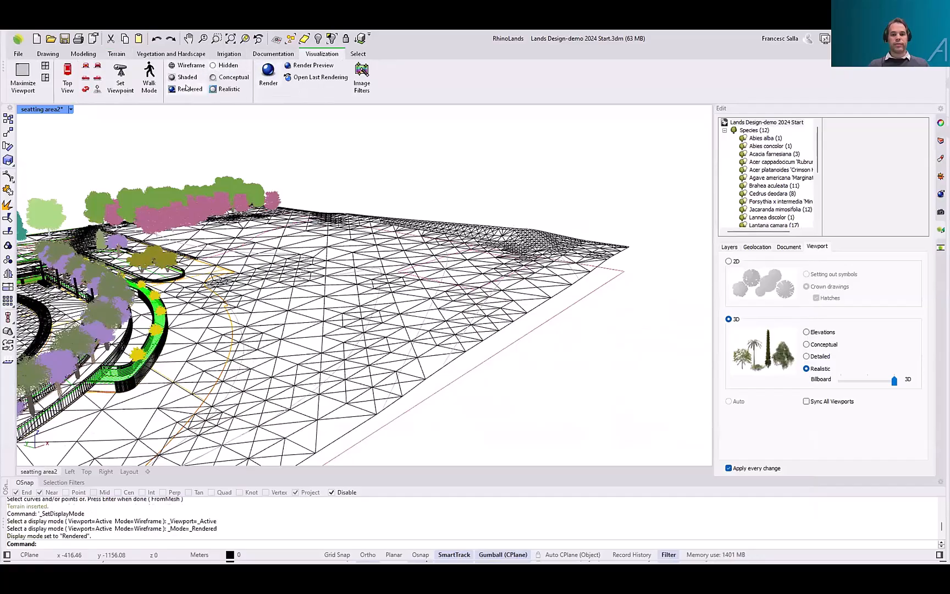
pyautogui.keyDown('shift'); pyautogui.moveTo(342, 234); pyautogui.dragTo(396, 227, button='right'); pyautogui.keyUp('shift')
pyautogui.scroll(-4, 391, 223)
pyautogui.moveTo(385, 184)
pyautogui.mouseDown(button='right')
pyautogui.moveTo(364, 210)
pyautogui.moveTo(314, 207)
pyautogui.moveTo(463, 261)
pyautogui.mouseUp(button='right')
pyautogui.scroll(3, 464, 262)
pyautogui.scroll(2, 464, 261)
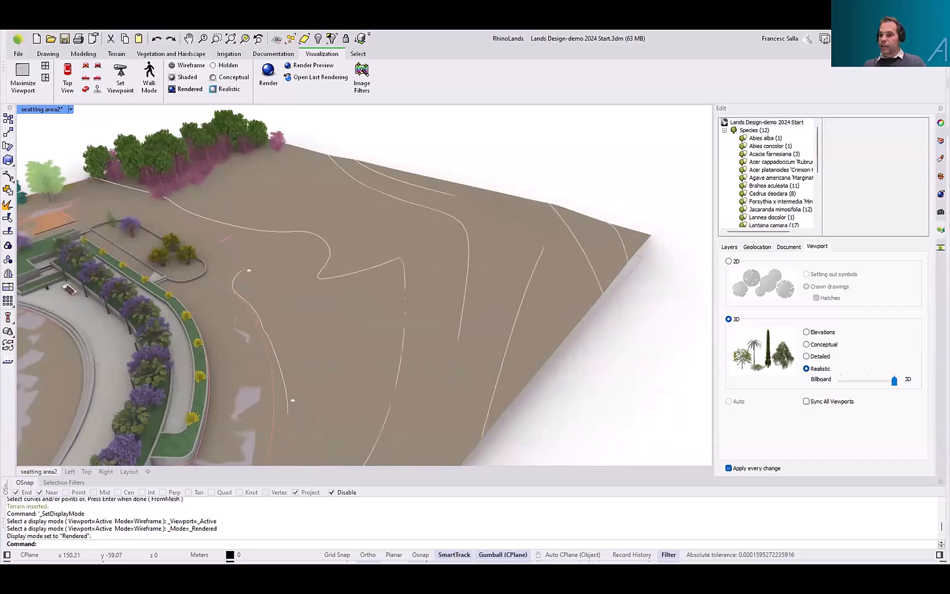
# Hide the Topography layer that holds the contour curves
pyautogui.click(941, 141)
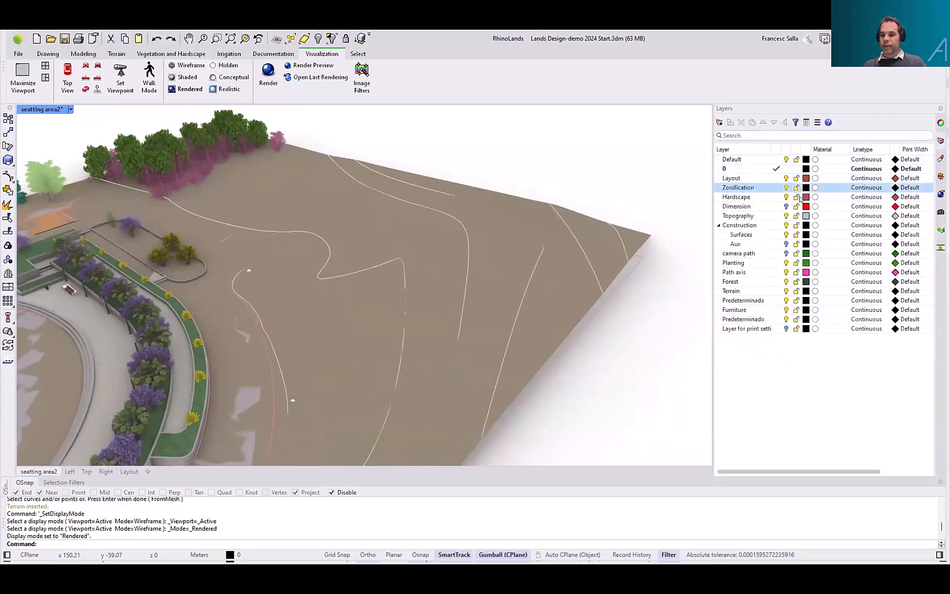
pyautogui.click(787, 215)
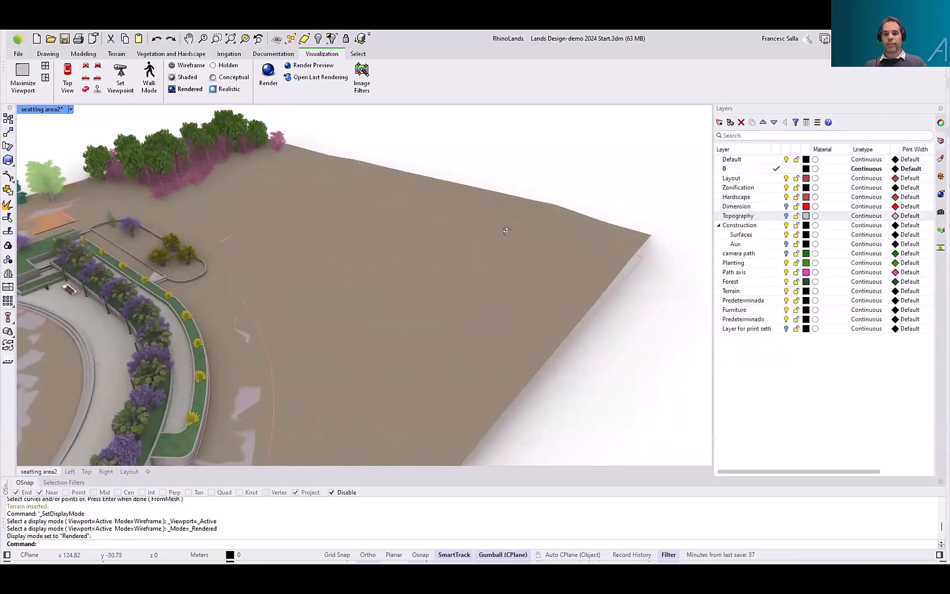
pyautogui.scroll(-2, 508, 227)
# Select the terrain and raise the end grip of its straight contour near the far corner to form a higher hill
pyautogui.click(508, 225)
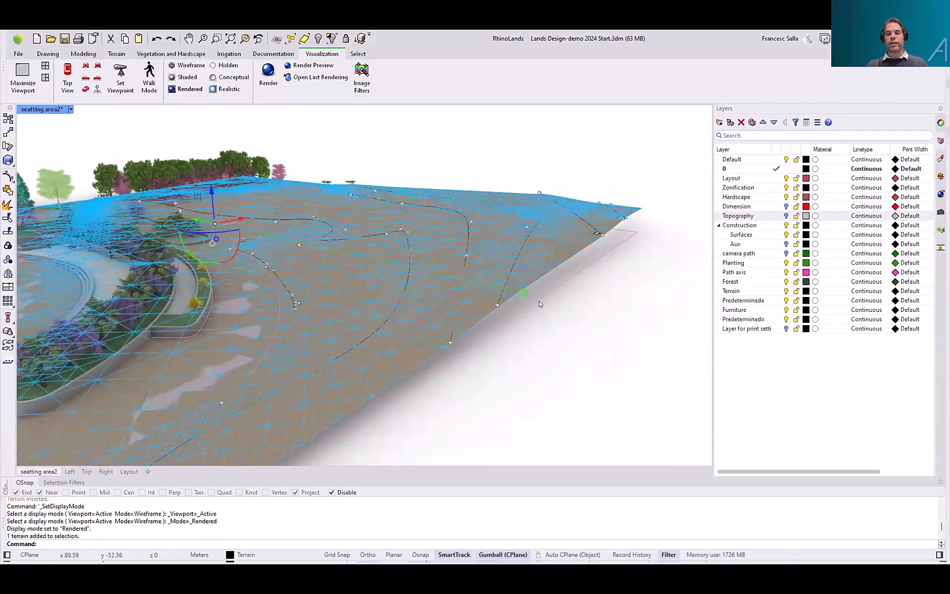
pyautogui.scroll(2, 539, 206)
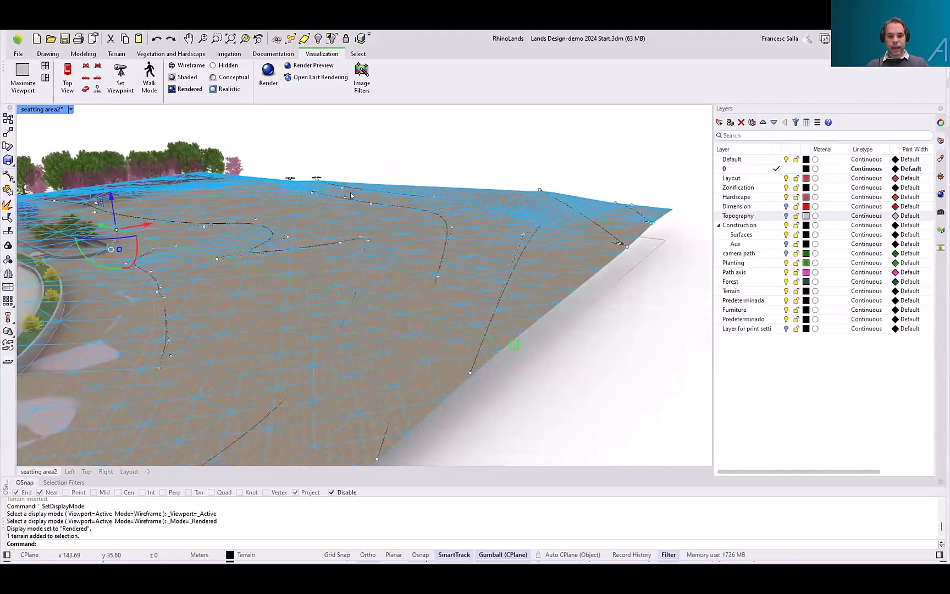
pyautogui.keyDown('shift'); pyautogui.moveTo(552, 219); pyautogui.dragTo(548, 222, button='right'); pyautogui.keyUp('shift')
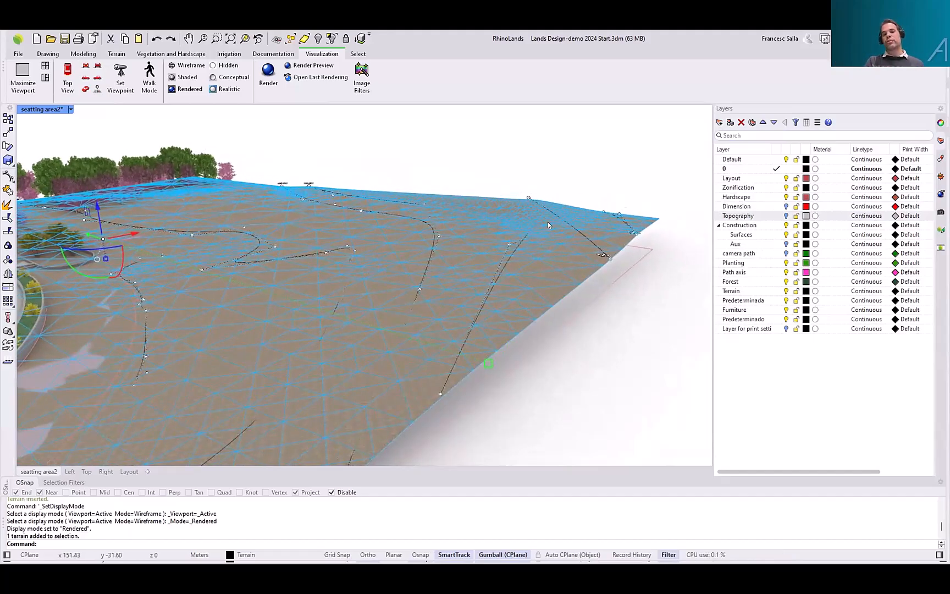
pyautogui.scroll(3, 527, 200)
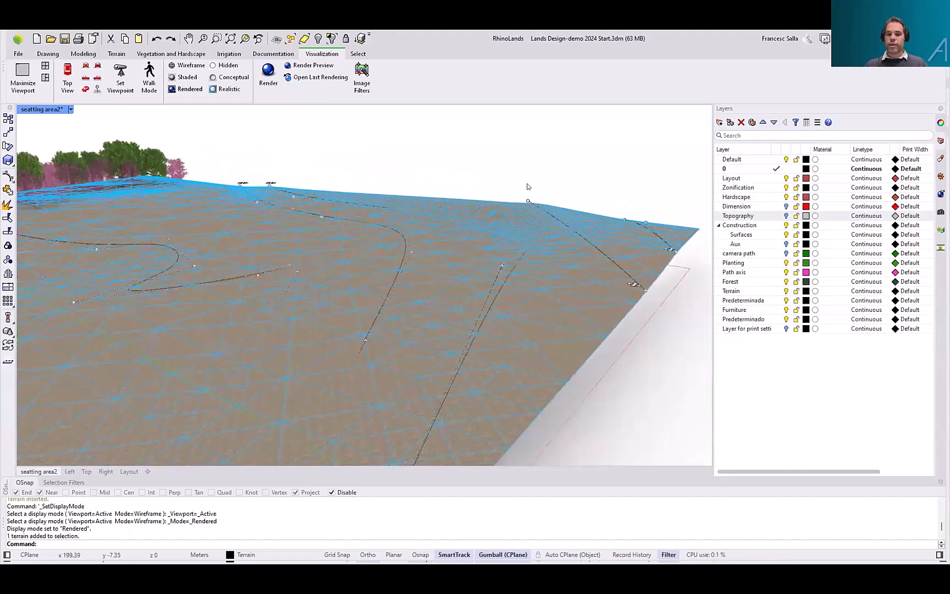
pyautogui.click(526, 200)
pyautogui.moveTo(531, 169); pyautogui.dragTo(496, 183)
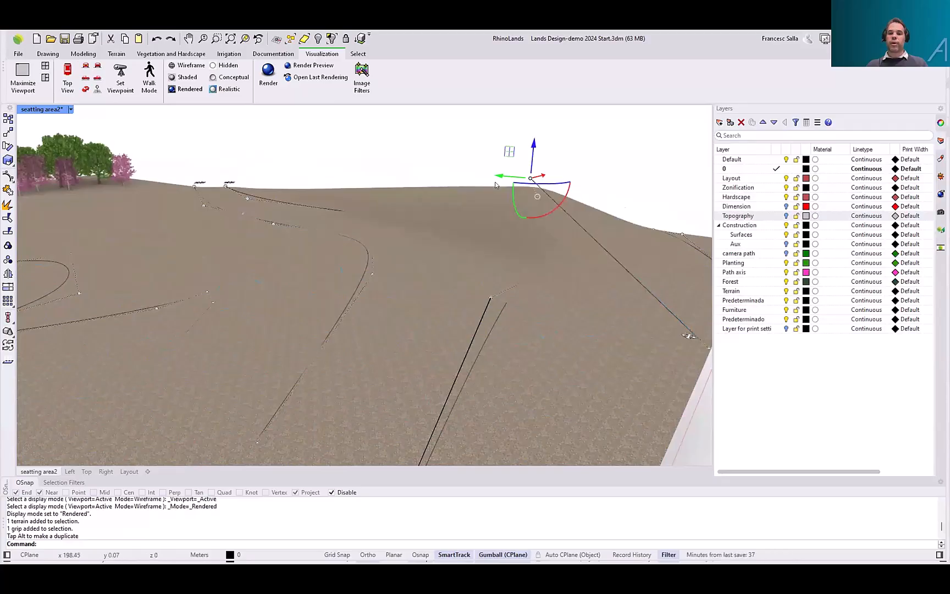
# Enable showing both 2D and 3D when in 3D for the terrain, so its contour lines are drawn on the surface
pyautogui.moveTo(485, 170); pyautogui.dragTo(430, 188, button='right')
pyautogui.click(474, 221)
pyautogui.moveTo(475, 223); pyautogui.dragTo(495, 226, button='right')
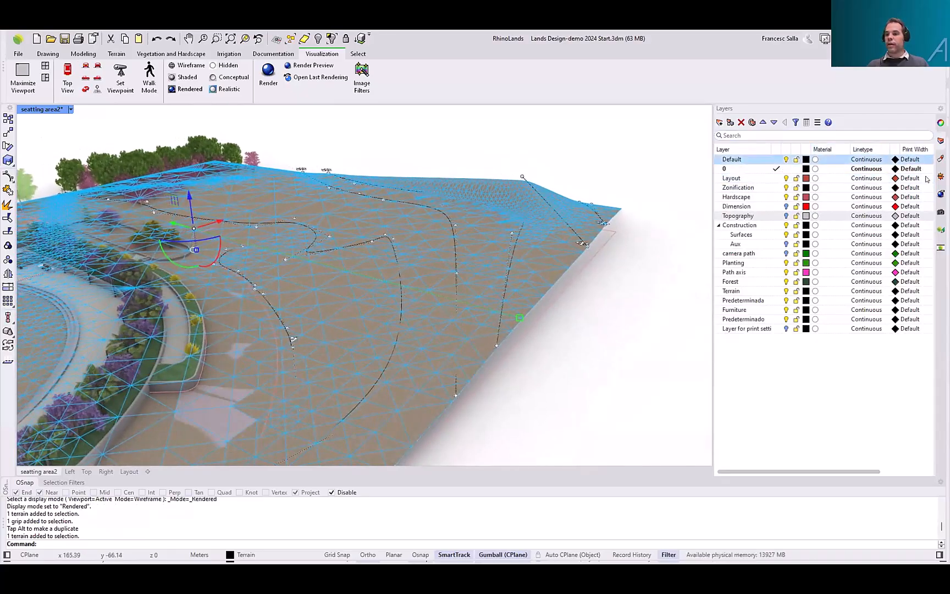
pyautogui.click(941, 230)
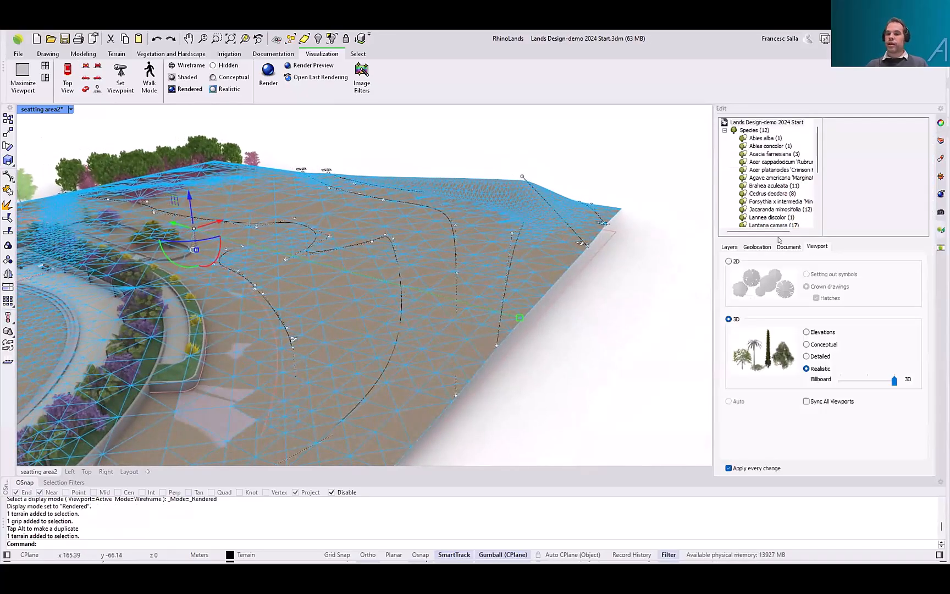
pyautogui.click(729, 306)
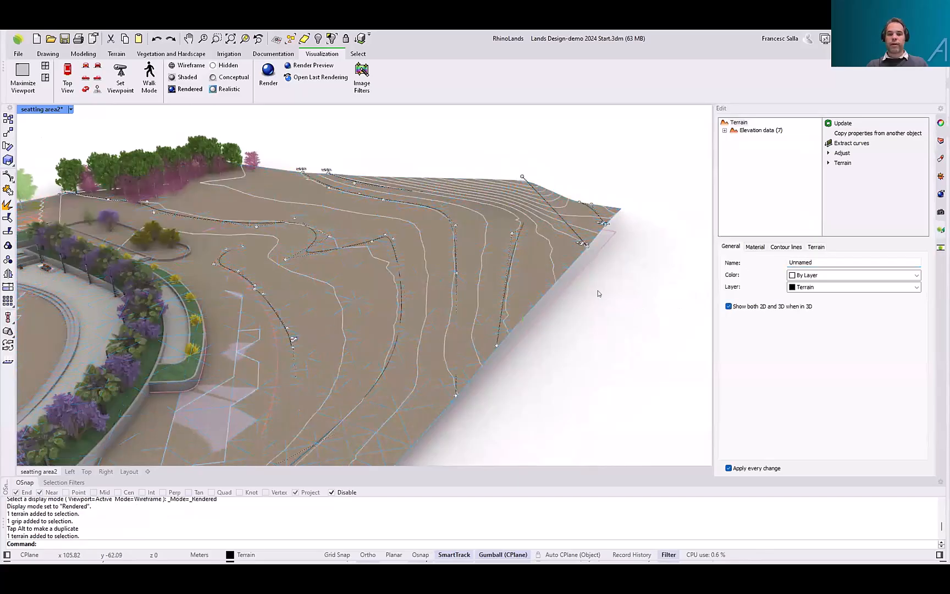
pyautogui.press('Escape')
pyautogui.moveTo(529, 253); pyautogui.dragTo(513, 269, button='right')
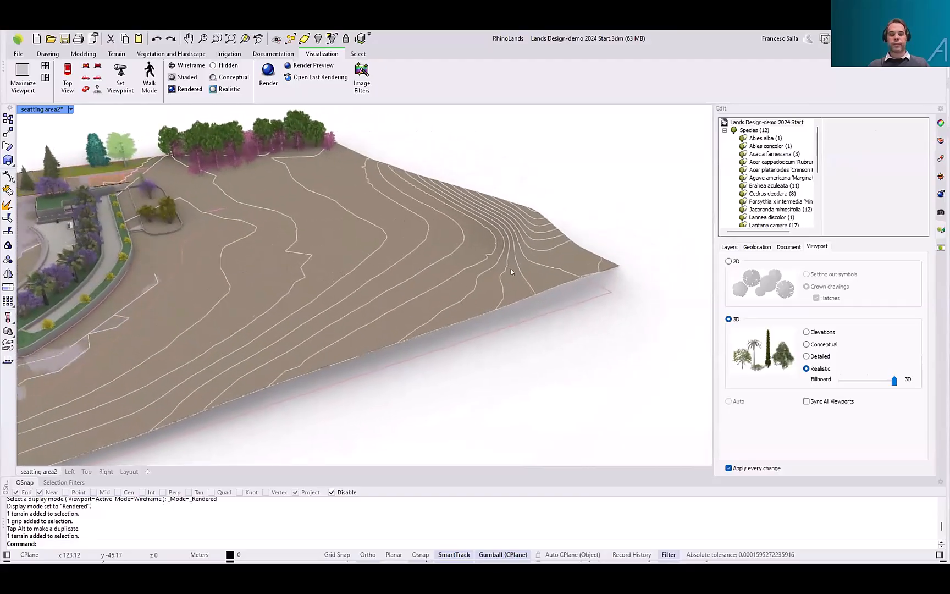
pyautogui.scroll(-5, 495, 265)
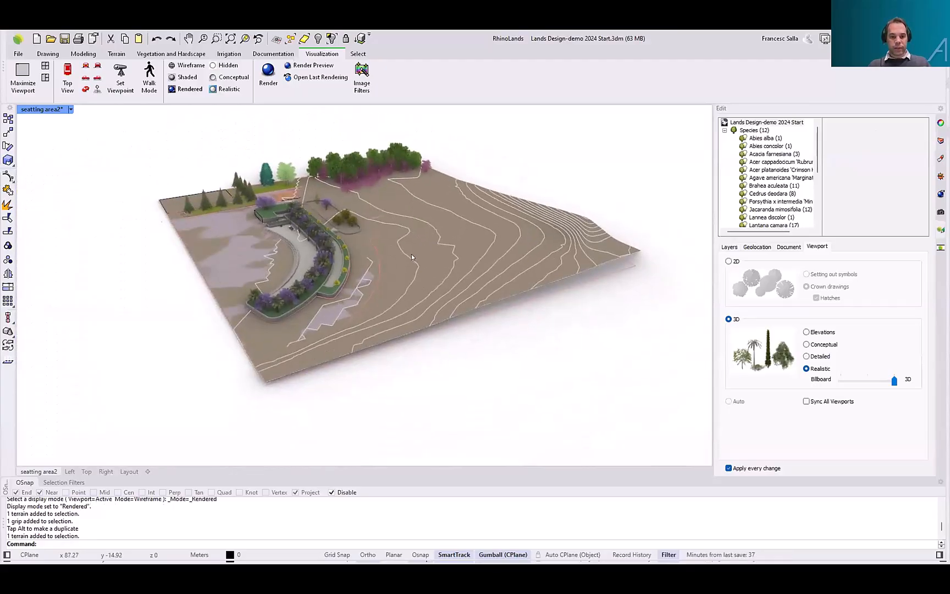
# Switch the seating area view to Wireframe display so the terrain mesh and boundary curves can be picked
pyautogui.scroll(3, 412, 257)
pyautogui.scroll(1, 332, 333)
pyautogui.moveTo(332, 332); pyautogui.dragTo(356, 279, button='right')
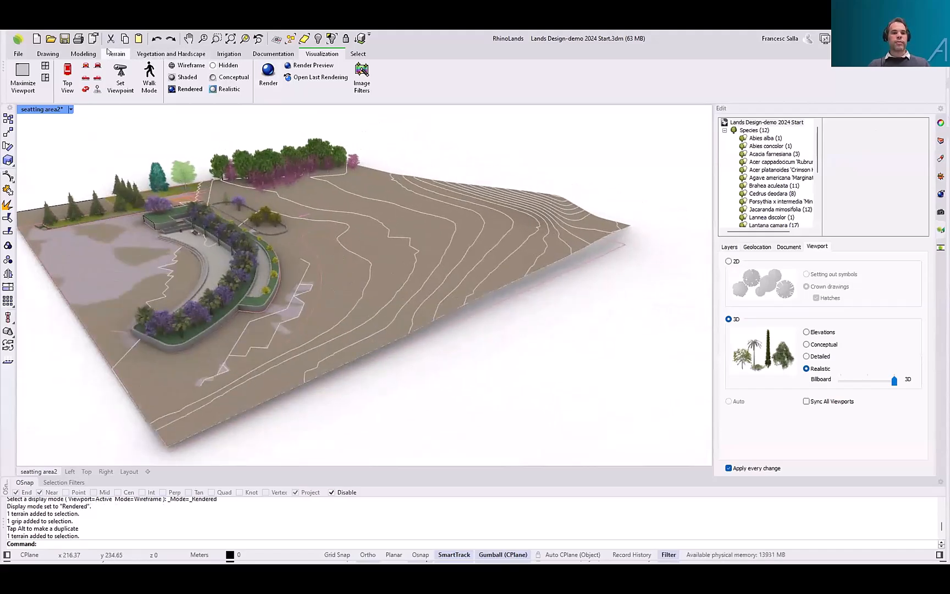
pyautogui.moveTo(219, 162); pyautogui.dragTo(188, 131, button='right')
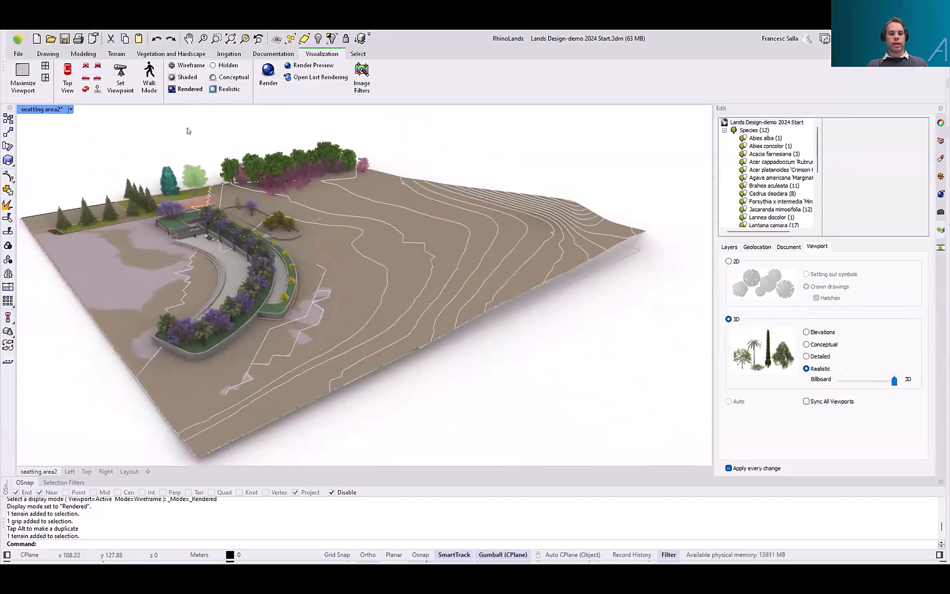
pyautogui.click(117, 54)
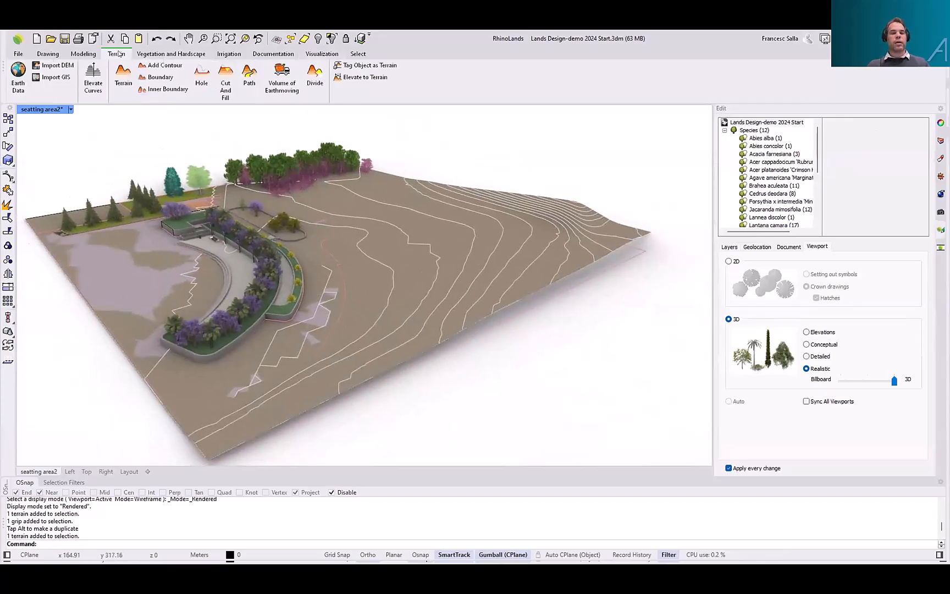
pyautogui.click(71, 109)
pyautogui.click(78, 149)
pyautogui.keyDown('shift'); pyautogui.moveTo(468, 271); pyautogui.dragTo(456, 249, button='right'); pyautogui.keyUp('shift')
pyautogui.click(124, 76)
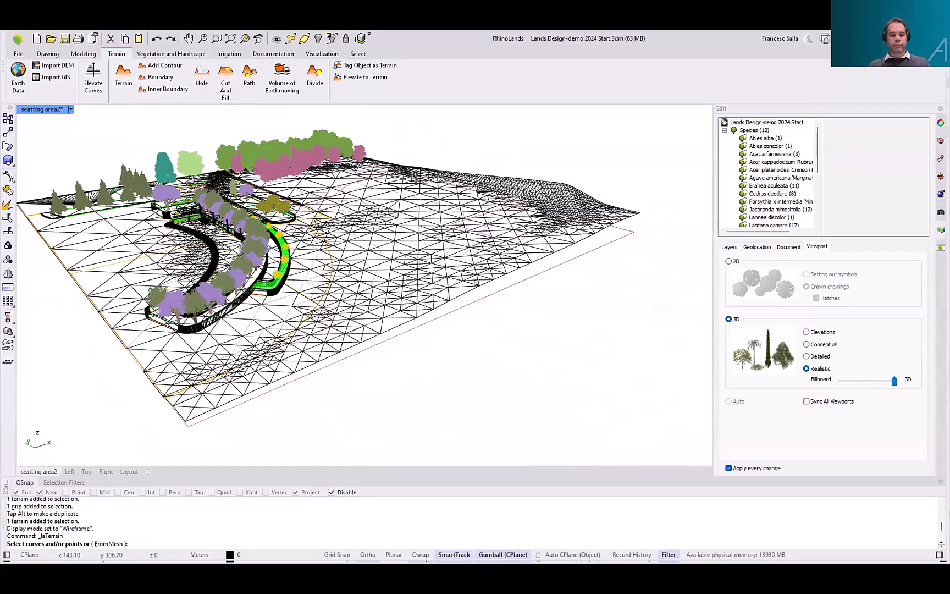
pyautogui.moveTo(476, 281); pyautogui.dragTo(540, 278, button='right')
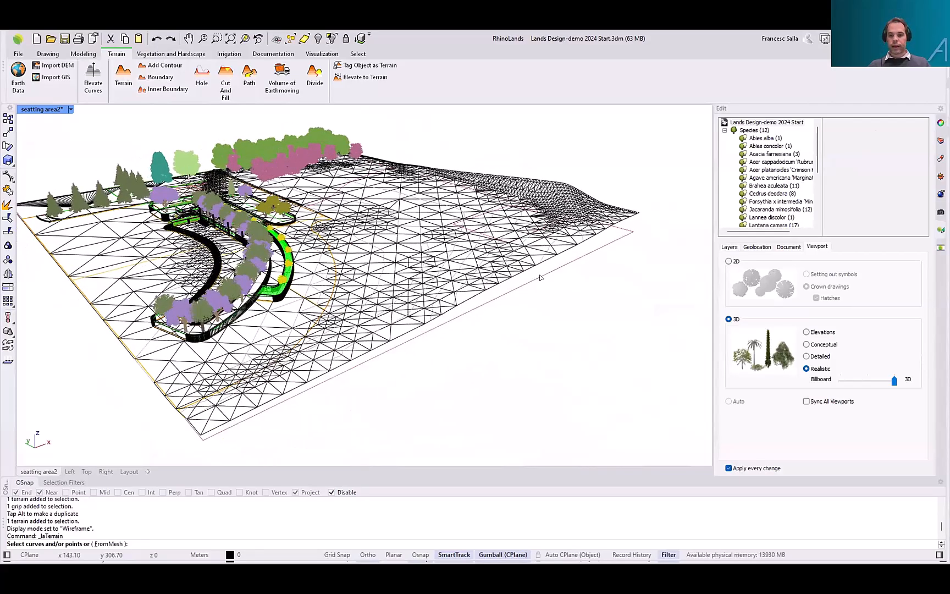
pyautogui.click(540, 276)
pyautogui.rightClick(547, 301)
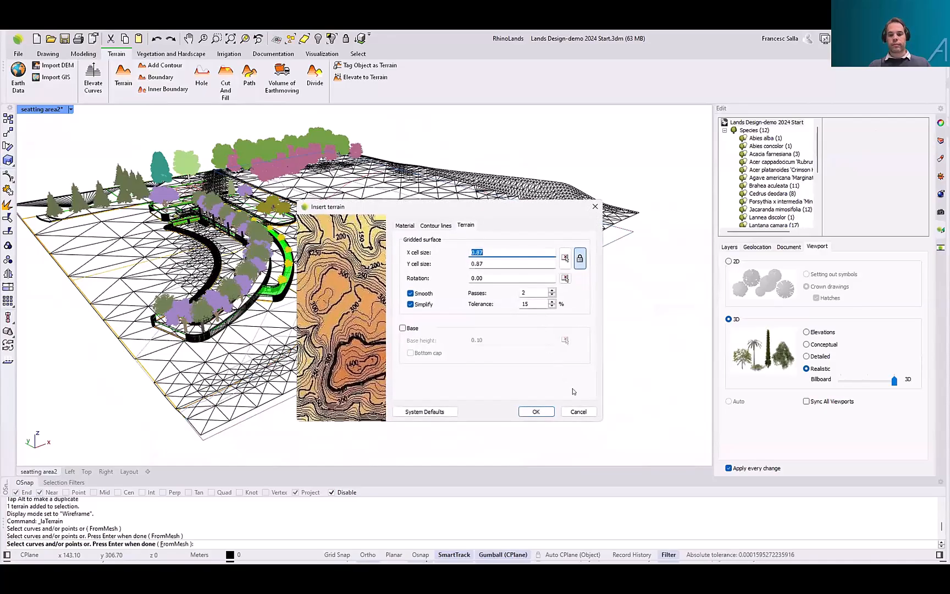
pyautogui.click(577, 412)
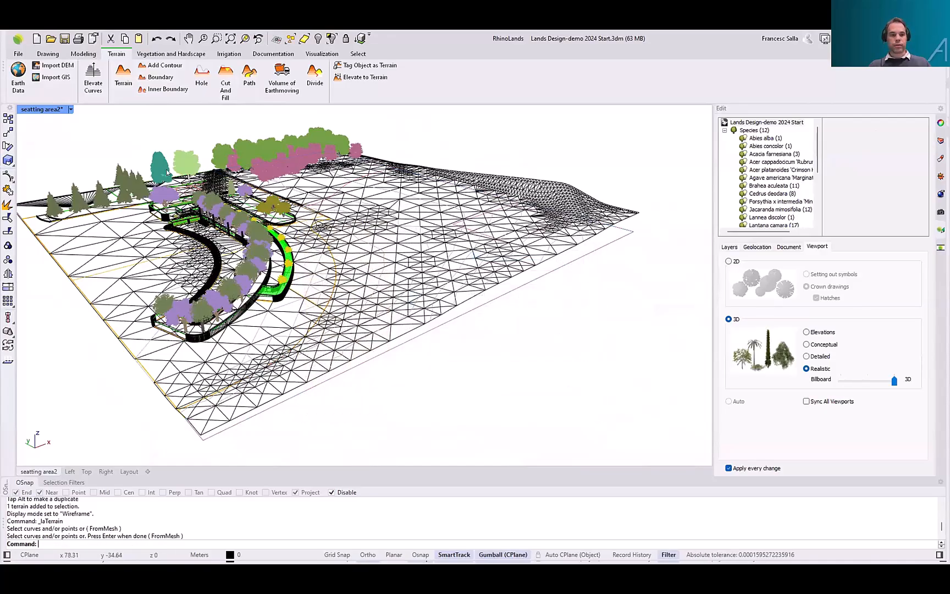
# Apply a boundary to the terrain using the closed curve that follows the edge of the paved seating area
pyautogui.click(159, 77)
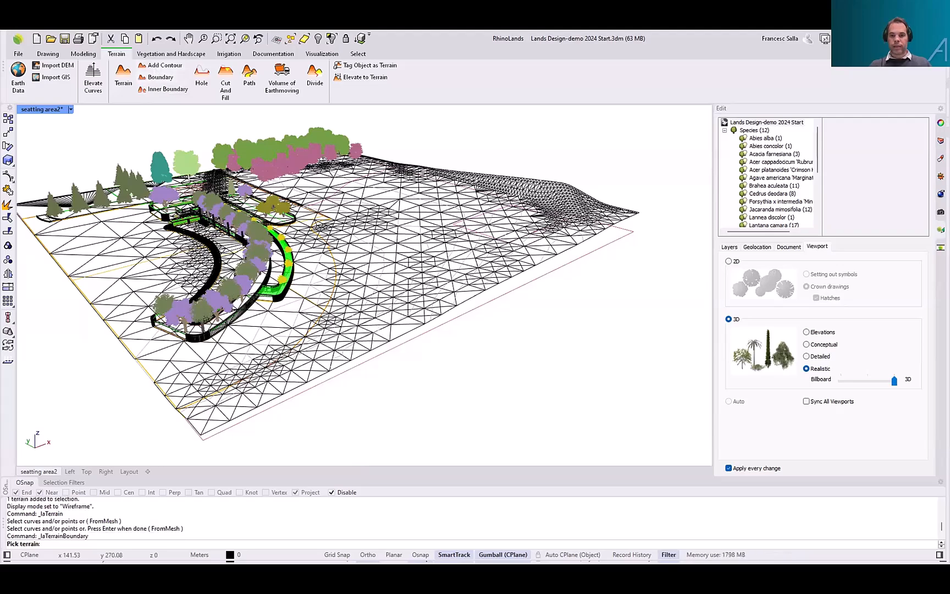
pyautogui.click(567, 271)
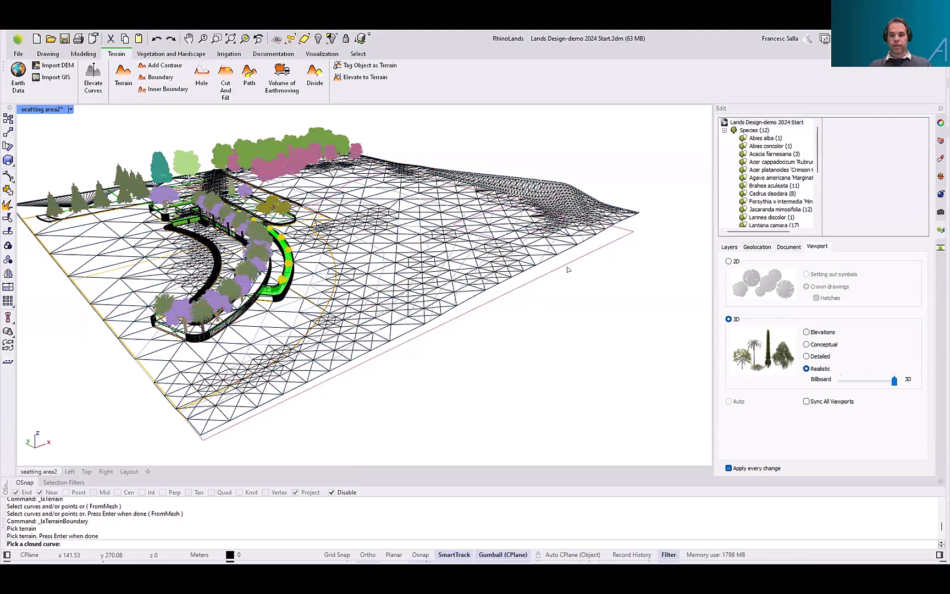
pyautogui.press('Return')
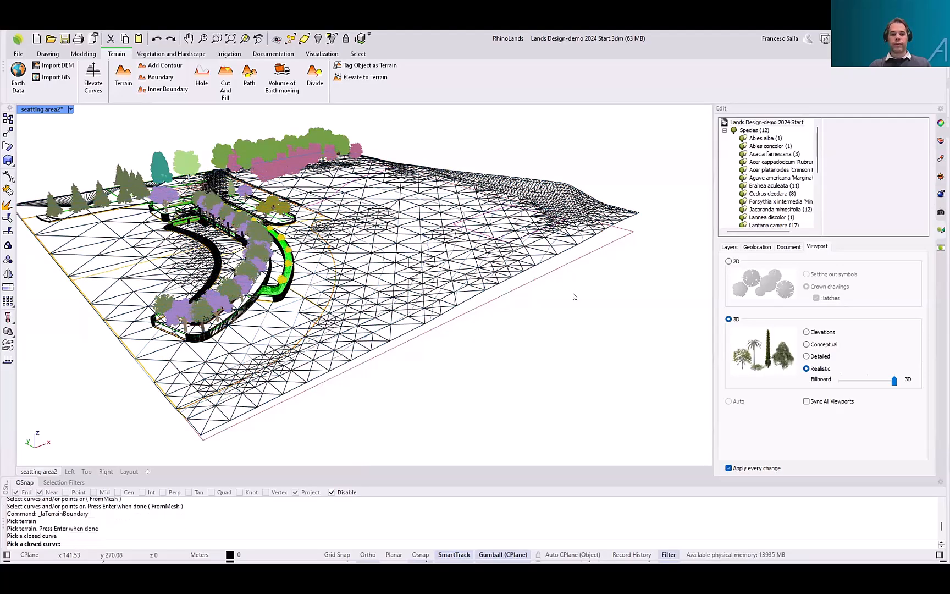
pyautogui.rightClick(573, 293)
pyautogui.moveTo(407, 216)
pyautogui.mouseDown(button='right')
pyautogui.moveTo(408, 246)
pyautogui.moveTo(404, 231)
pyautogui.mouseUp(button='right')
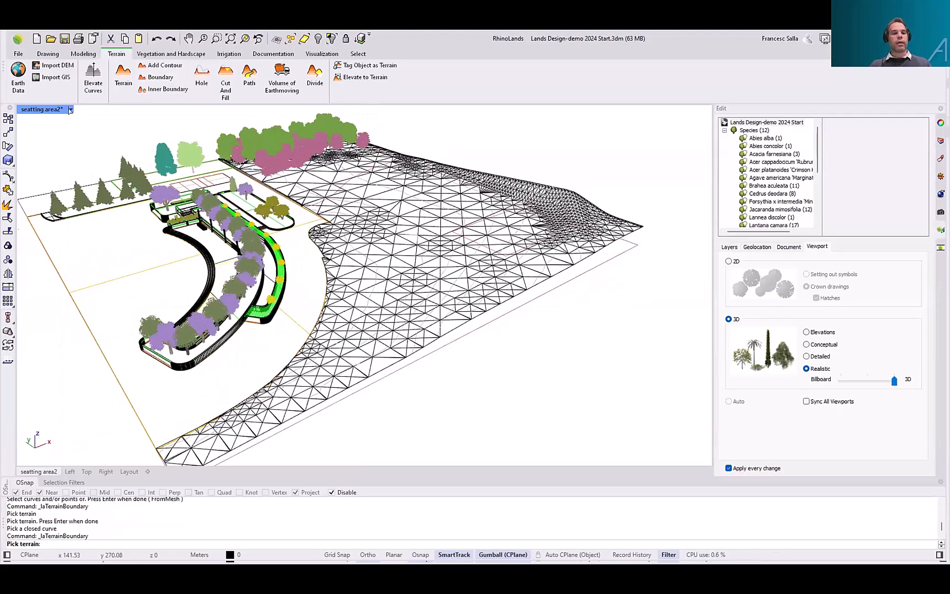
# Return the seating area view to Rendered display and look over the trimmed terrain
pyautogui.click(71, 110)
pyautogui.click(53, 169)
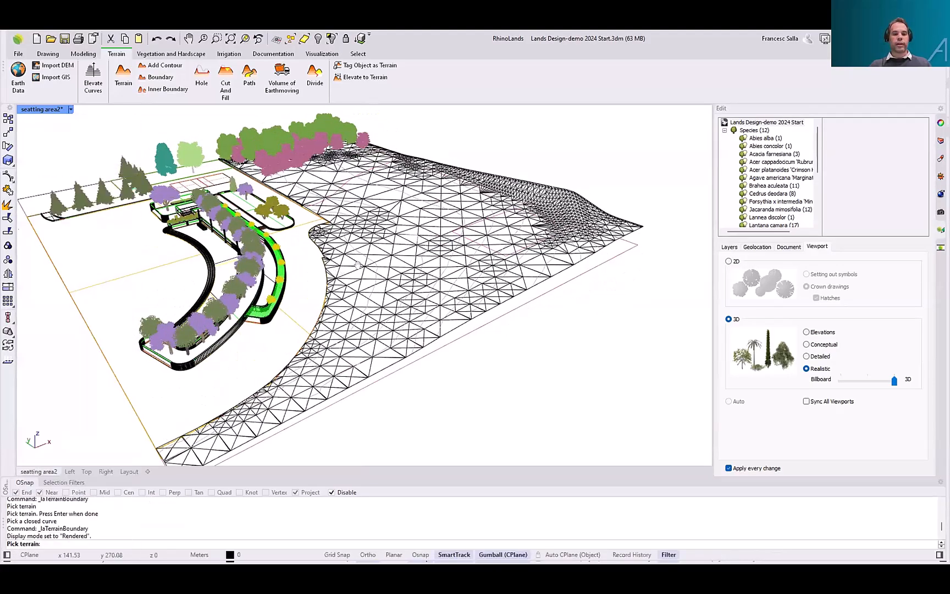
pyautogui.moveTo(354, 263); pyautogui.dragTo(353, 221, button='right')
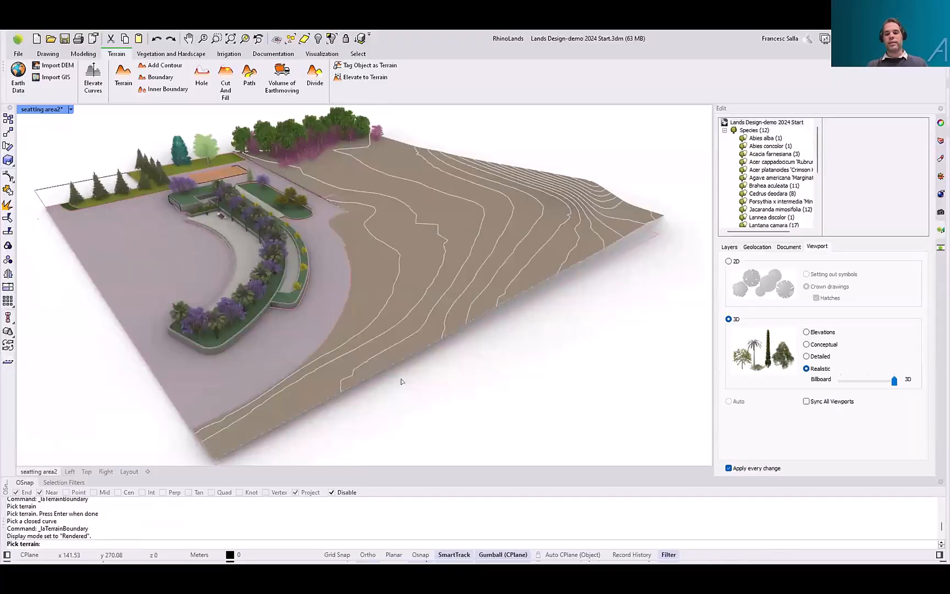
pyautogui.moveTo(434, 348)
pyautogui.mouseDown(button='right')
pyautogui.moveTo(253, 346)
pyautogui.moveTo(457, 343)
pyautogui.moveTo(446, 333)
pyautogui.mouseUp(button='right')
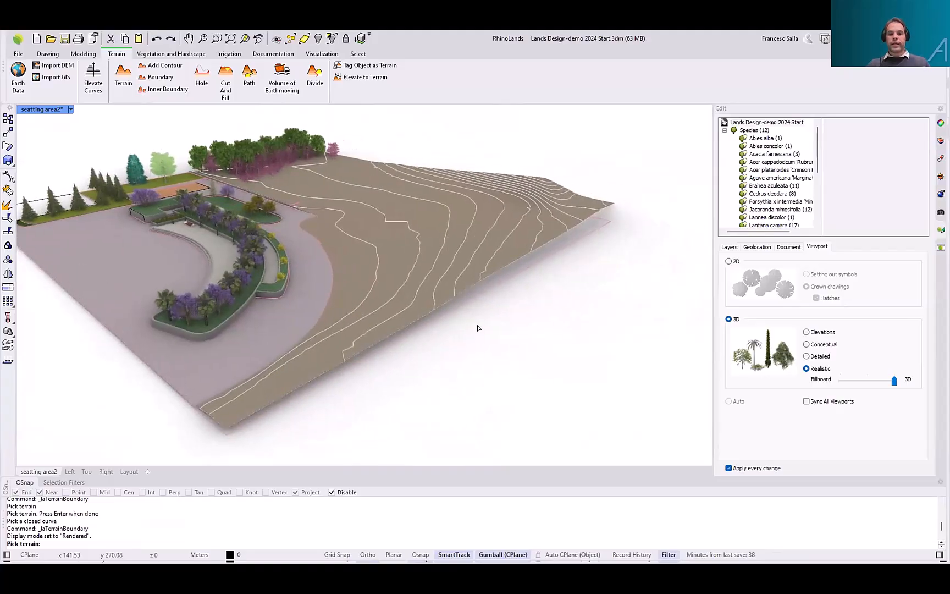
# Examine up close how the terrain edge meets the low wall beside the paving, leaving nothing selected
pyautogui.moveTo(416, 200); pyautogui.dragTo(531, 290, button='right')
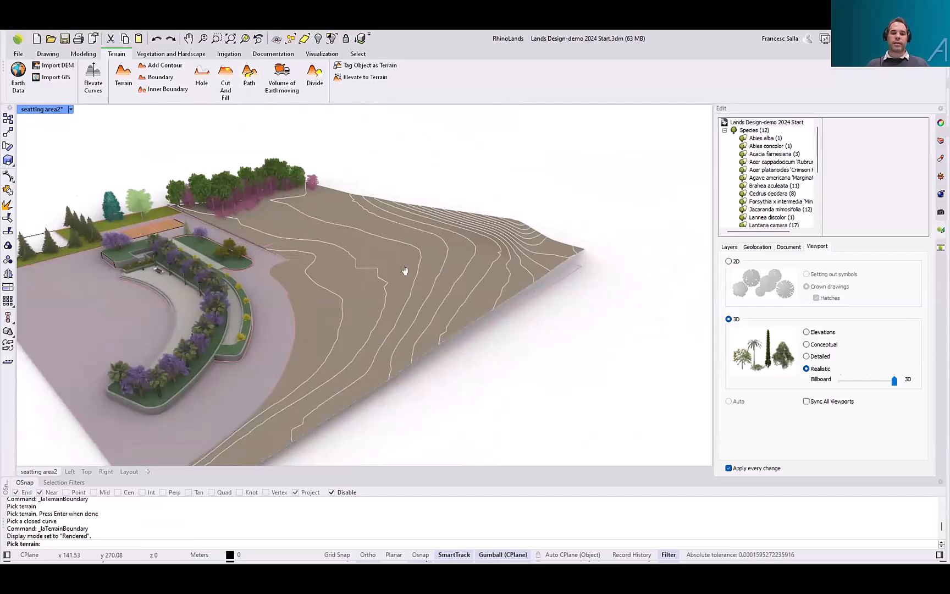
pyautogui.scroll(5, 285, 314)
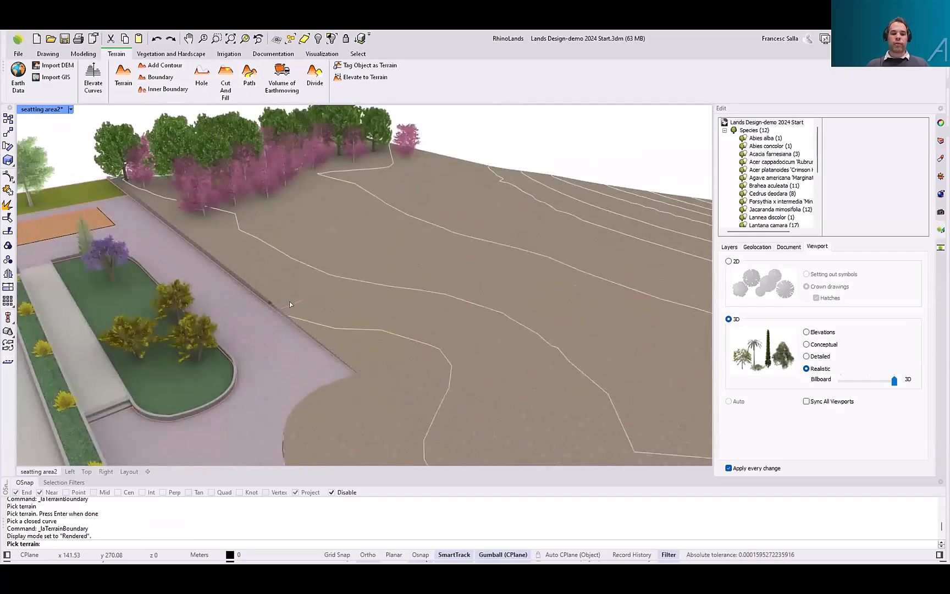
pyautogui.click(290, 303)
pyautogui.press('Return')
pyautogui.click(289, 300)
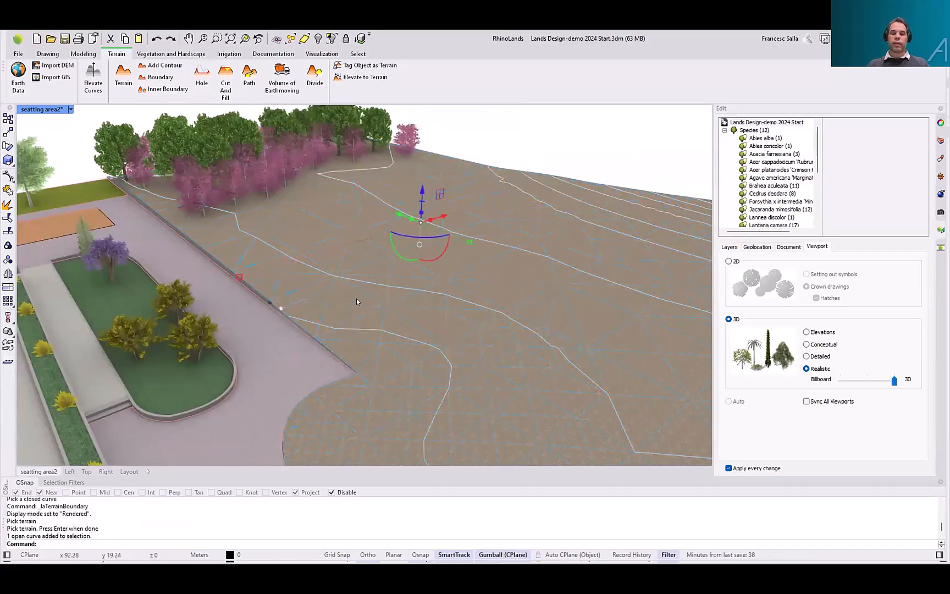
pyautogui.moveTo(356, 302); pyautogui.dragTo(286, 275, button='right')
pyautogui.scroll(-5, 305, 220)
pyautogui.moveTo(473, 275)
pyautogui.mouseDown(button='right')
pyautogui.moveTo(377, 256)
pyautogui.moveTo(452, 248)
pyautogui.moveTo(409, 244)
pyautogui.moveTo(444, 274)
pyautogui.moveTo(422, 255)
pyautogui.moveTo(302, 296)
pyautogui.mouseUp(button='right')
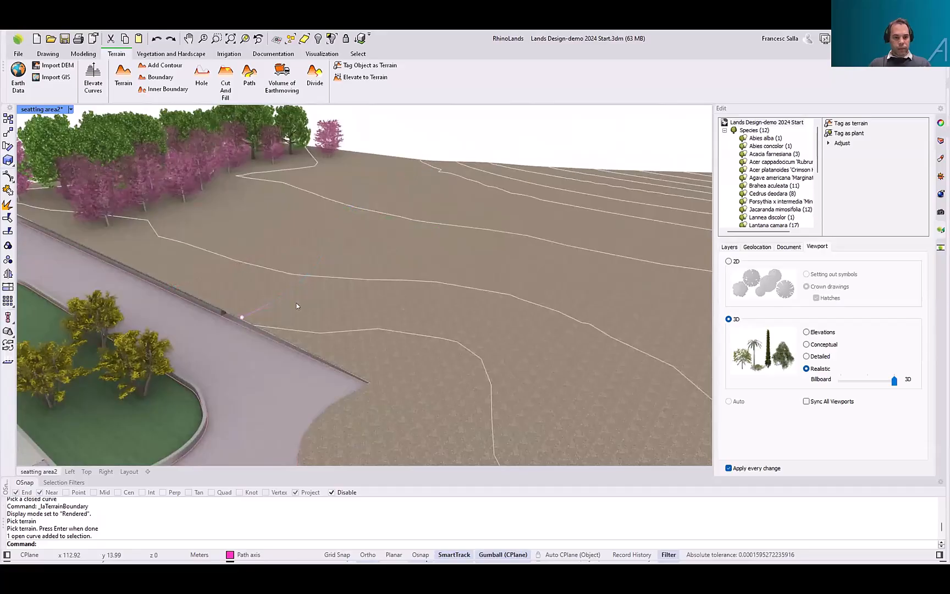
pyautogui.press('Escape')
pyautogui.scroll(4, 286, 321)
pyautogui.moveTo(403, 311); pyautogui.dragTo(302, 280, button='right')
pyautogui.scroll(3, 301, 280)
pyautogui.moveTo(361, 284); pyautogui.dragTo(337, 283, button='right')
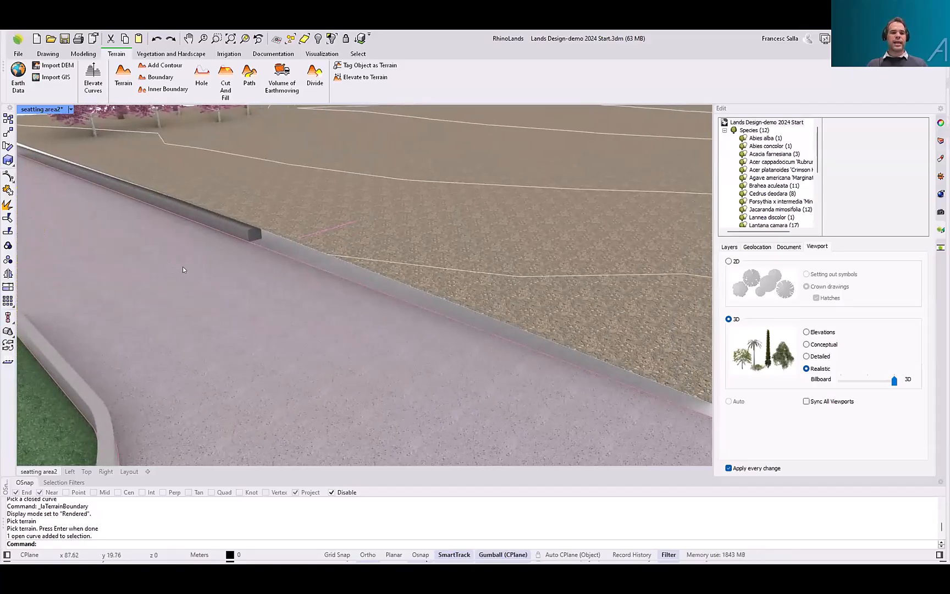
pyautogui.scroll(-3, 183, 268)
pyautogui.scroll(3, 210, 284)
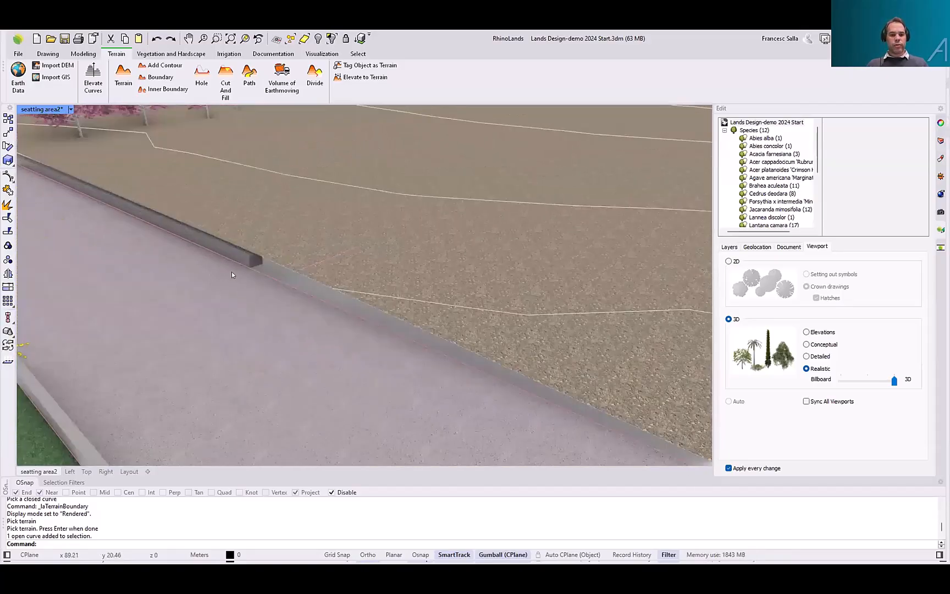
pyautogui.scroll(-3, 238, 261)
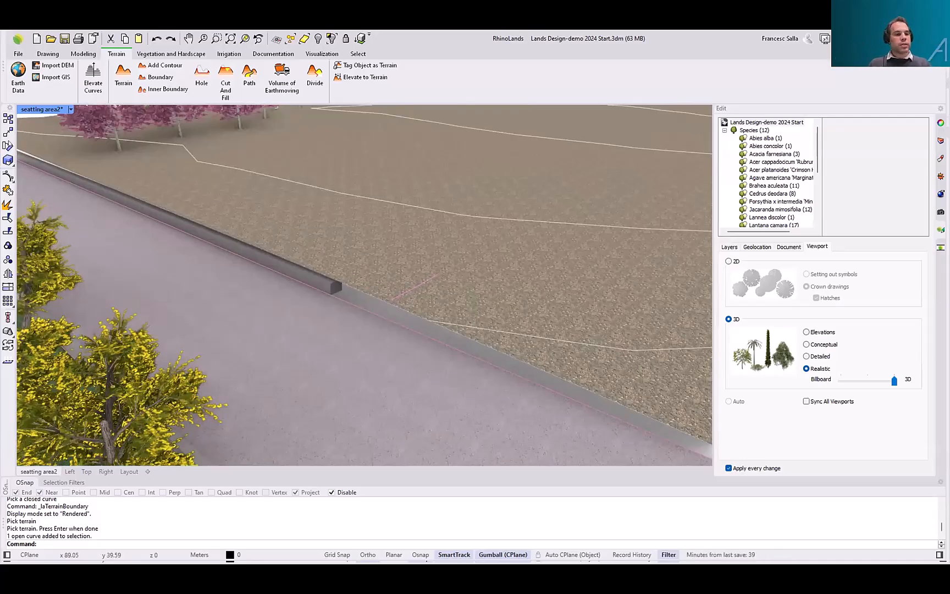
# Turn object snaps on and draw a straight polyline along the paving edge at the foot of the low wall
pyautogui.click(48, 54)
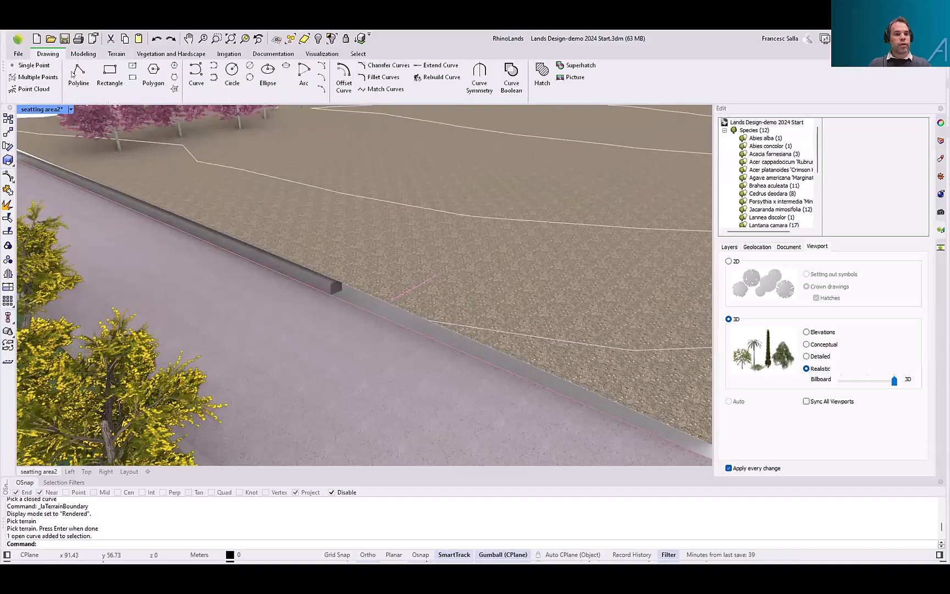
pyautogui.click(78, 74)
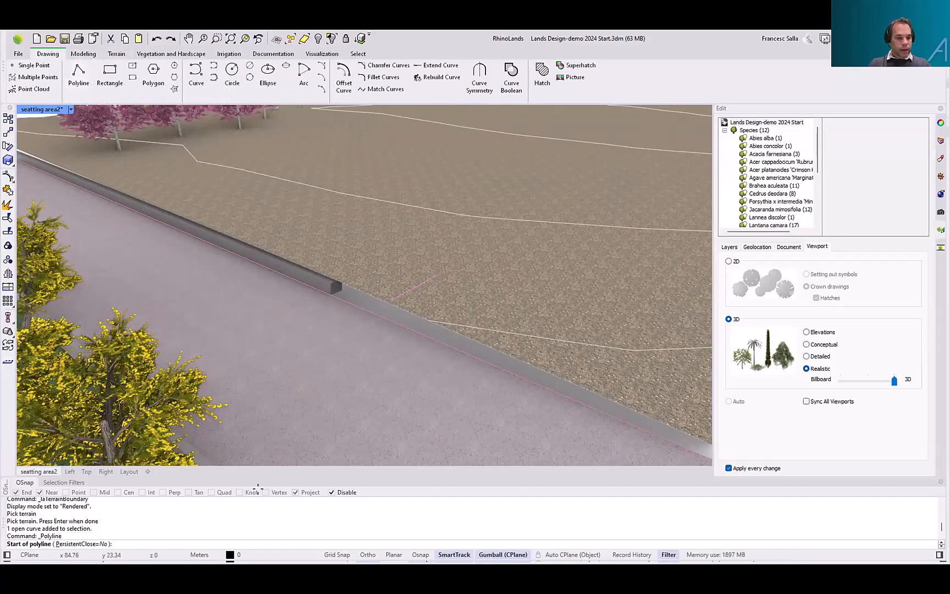
pyautogui.click(332, 492)
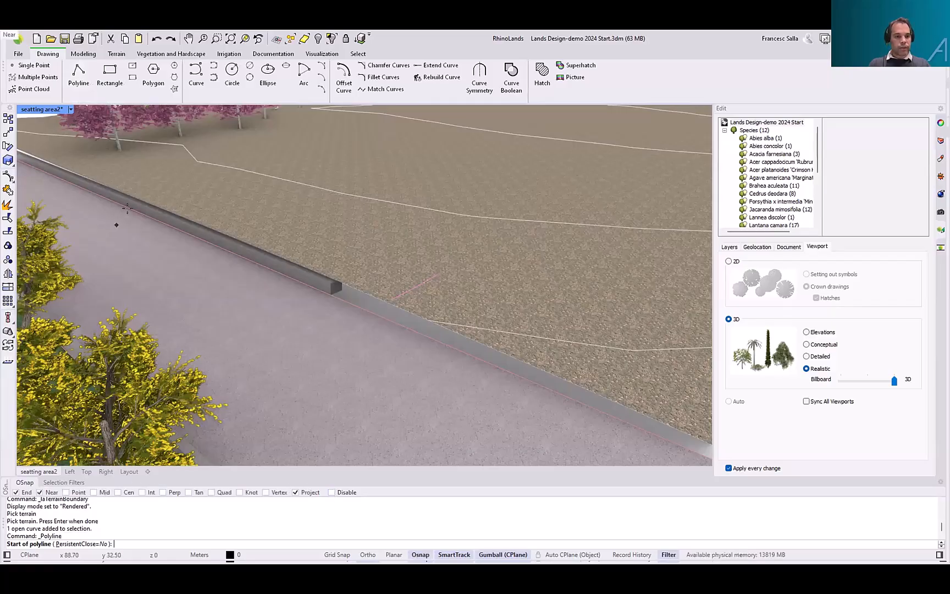
pyautogui.click(132, 209)
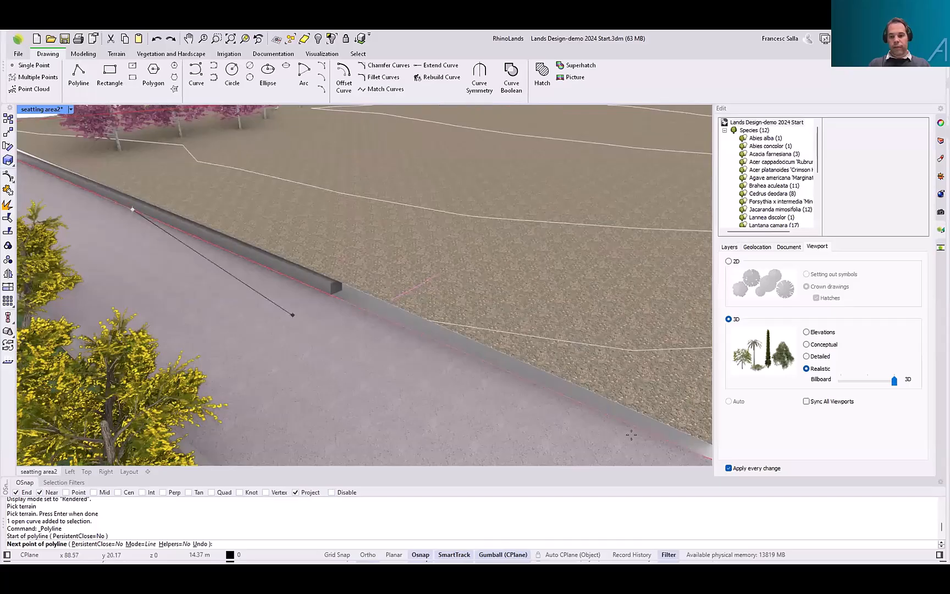
pyautogui.click(678, 442)
pyautogui.press('Return')
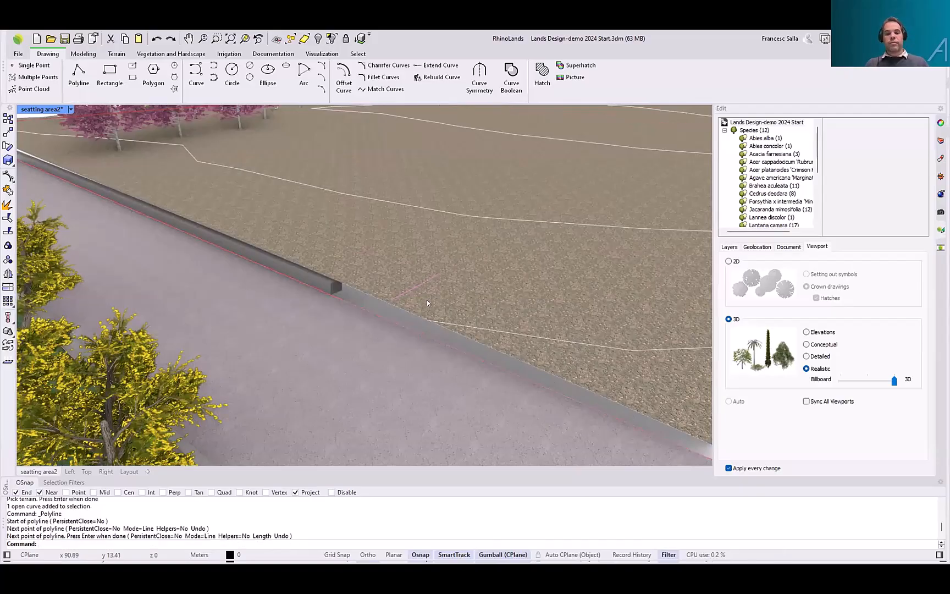
pyautogui.click(400, 328)
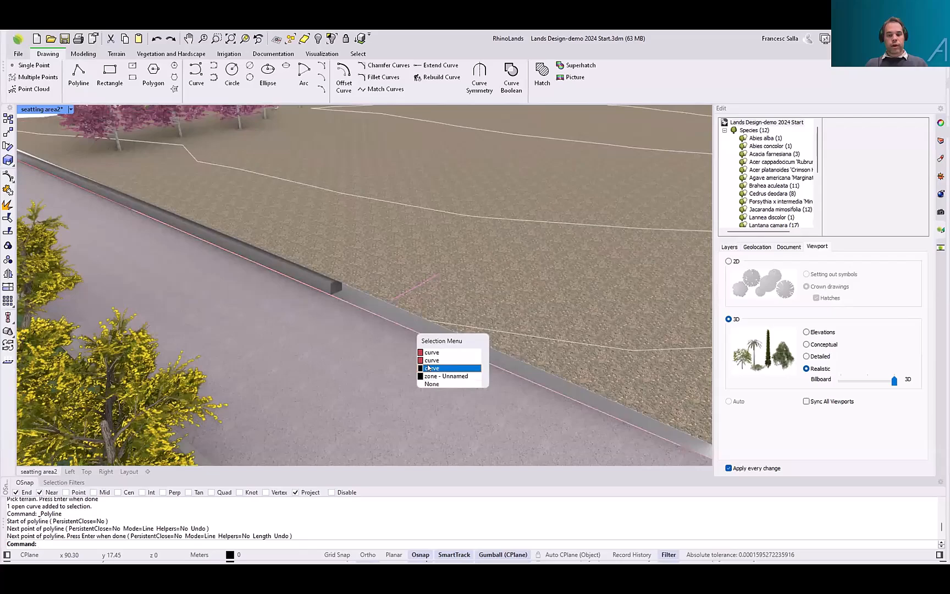
pyautogui.click(428, 367)
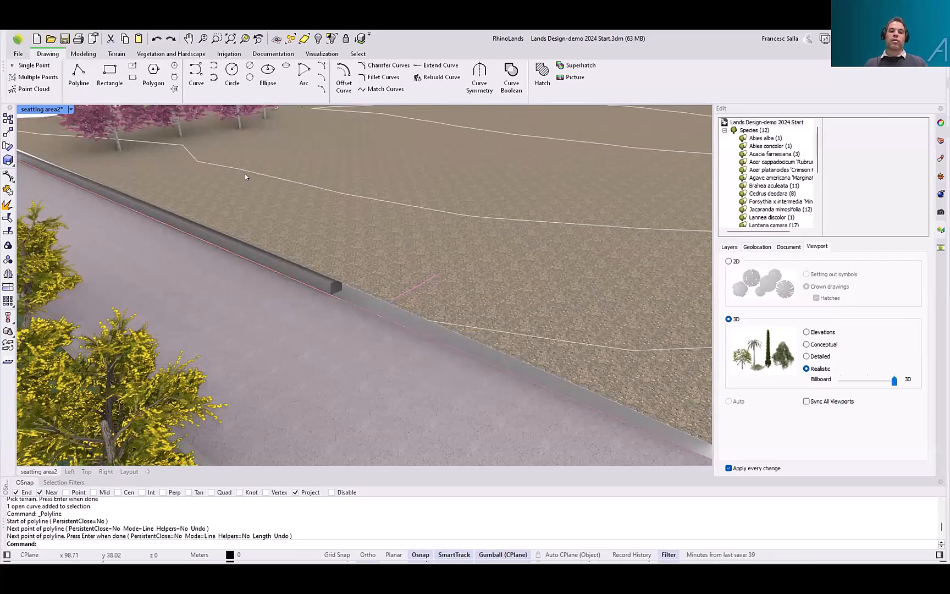
# Add the new polyline at the foot of the low wall to the terrain as a contour
pyautogui.click(120, 54)
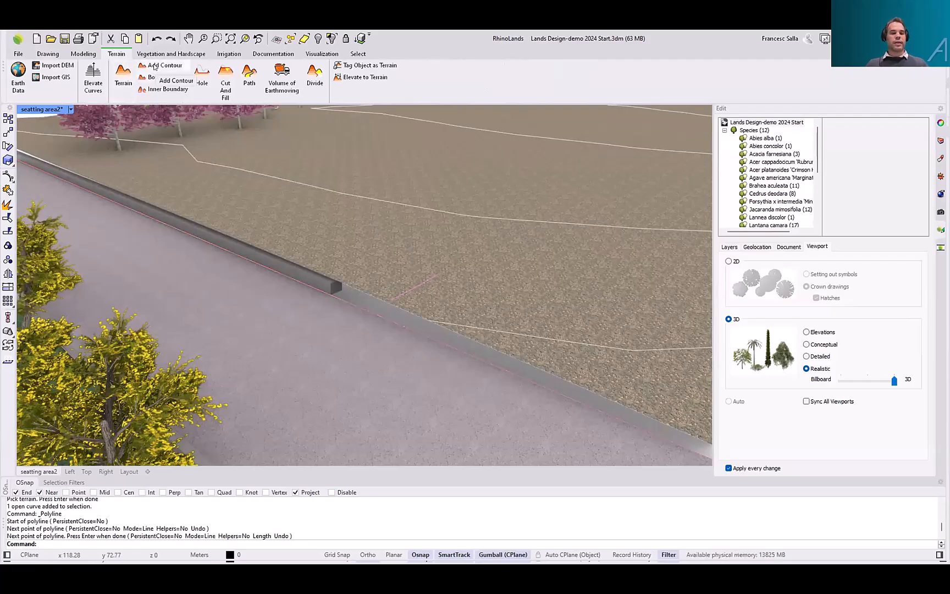
pyautogui.click(155, 66)
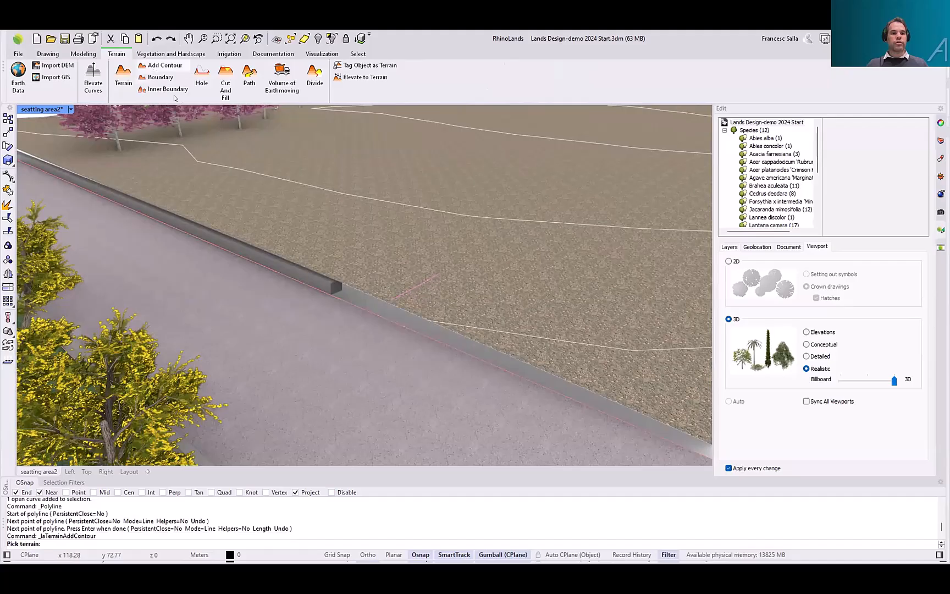
pyautogui.click(404, 236)
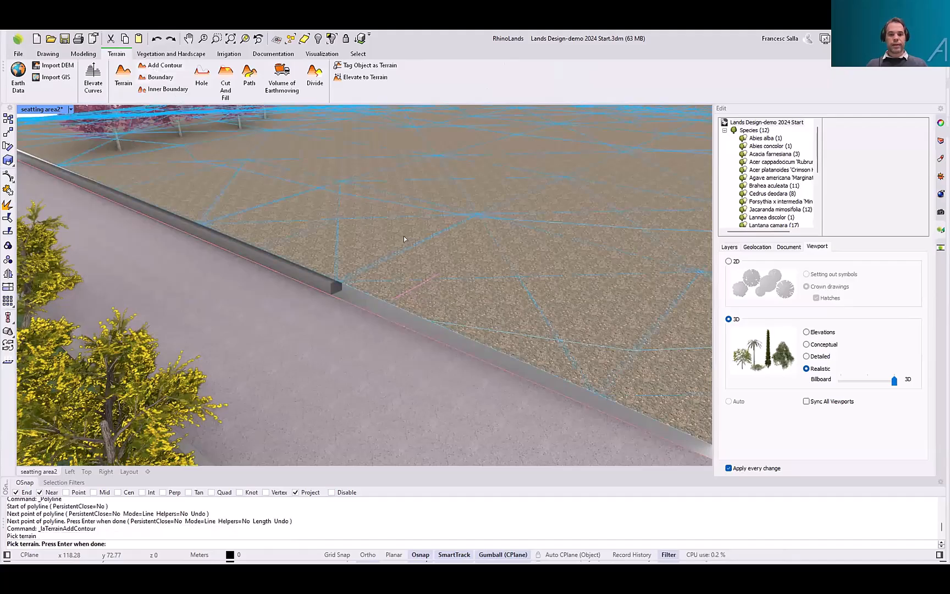
pyautogui.press('Return')
pyautogui.click(391, 321)
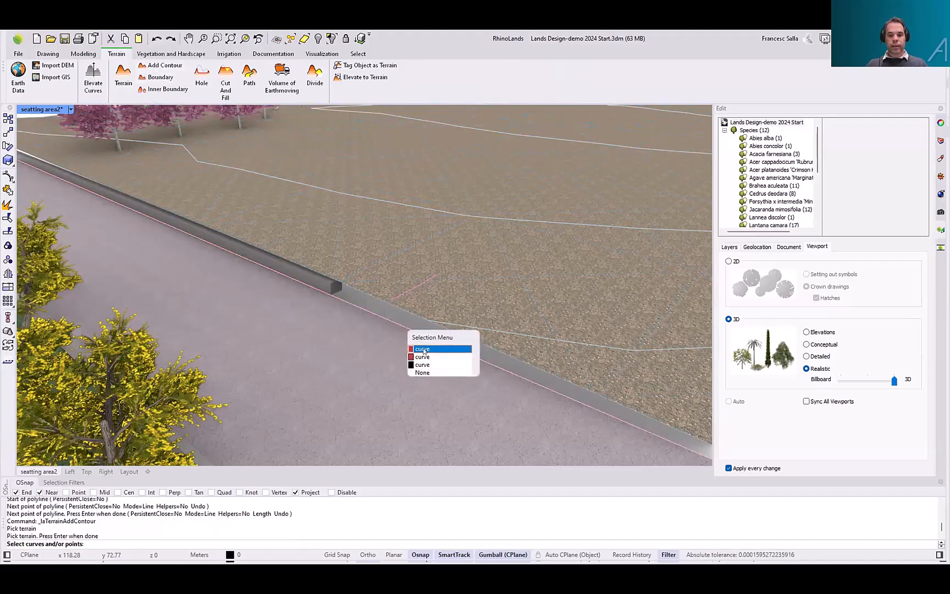
pyautogui.click(424, 365)
pyautogui.moveTo(456, 301)
pyautogui.mouseDown(button='right')
pyautogui.moveTo(437, 291)
pyautogui.moveTo(447, 291)
pyautogui.mouseUp(button='right')
pyautogui.press('Return')
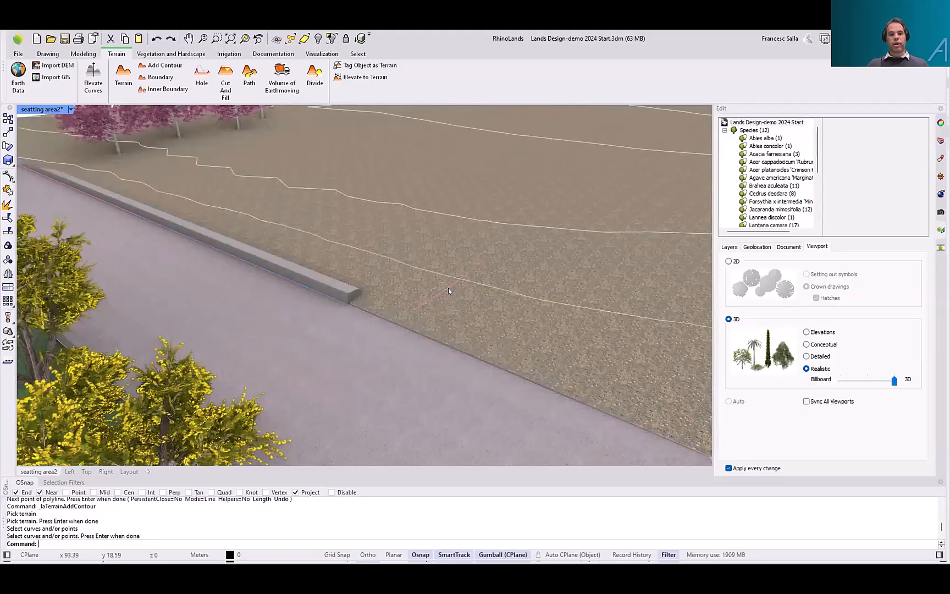
pyautogui.moveTo(477, 263); pyautogui.dragTo(468, 267, button='right')
pyautogui.scroll(-3, 538, 183)
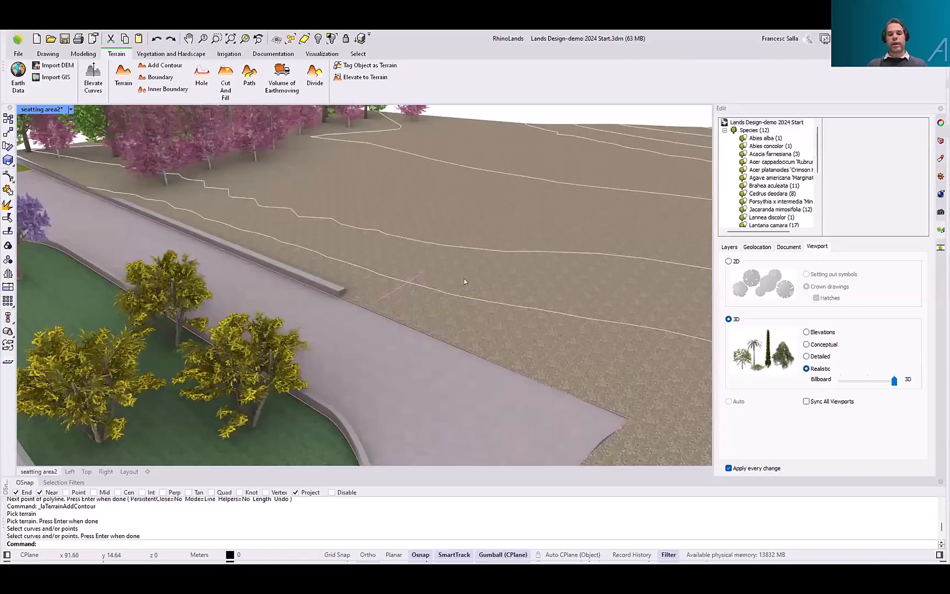
pyautogui.keyDown('shift'); pyautogui.moveTo(353, 311); pyautogui.dragTo(369, 287, button='right'); pyautogui.keyUp('shift')
pyautogui.scroll(-5, 369, 289)
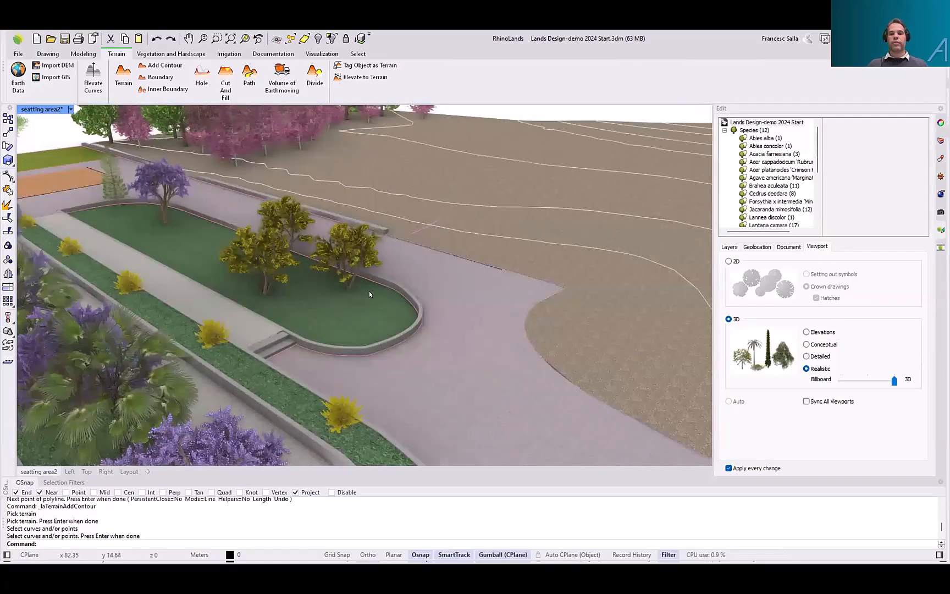
# Add a path to the terrain along the curved line beside the low wall, with width 3 and a 45° slope angle
pyautogui.moveTo(448, 263); pyautogui.dragTo(328, 275, button='right')
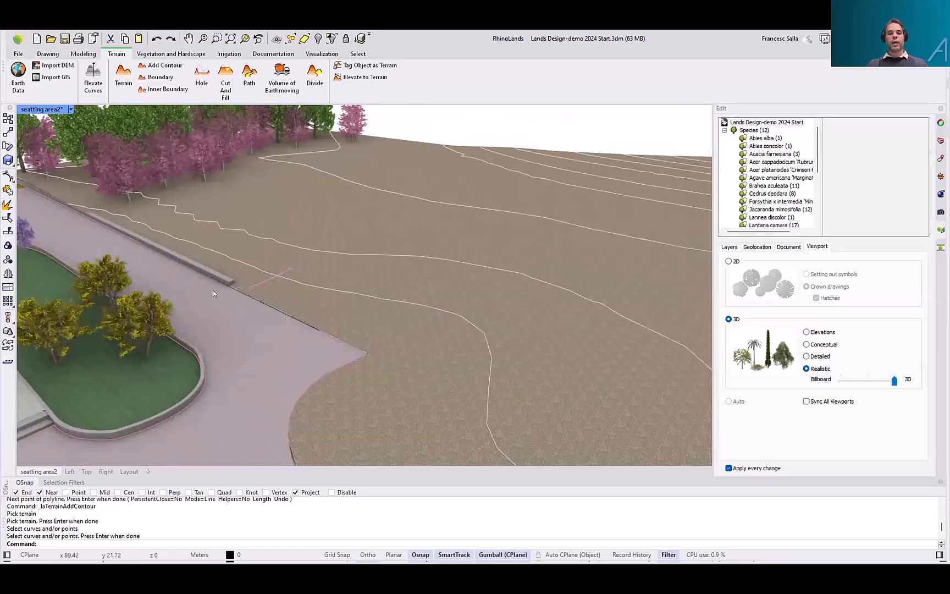
pyautogui.scroll(3, 287, 268)
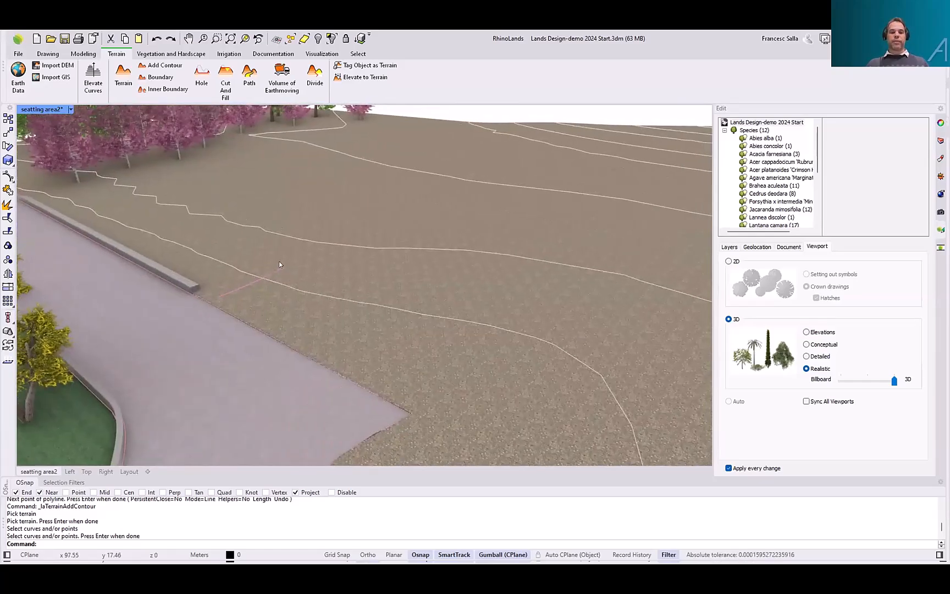
pyautogui.scroll(3, 308, 251)
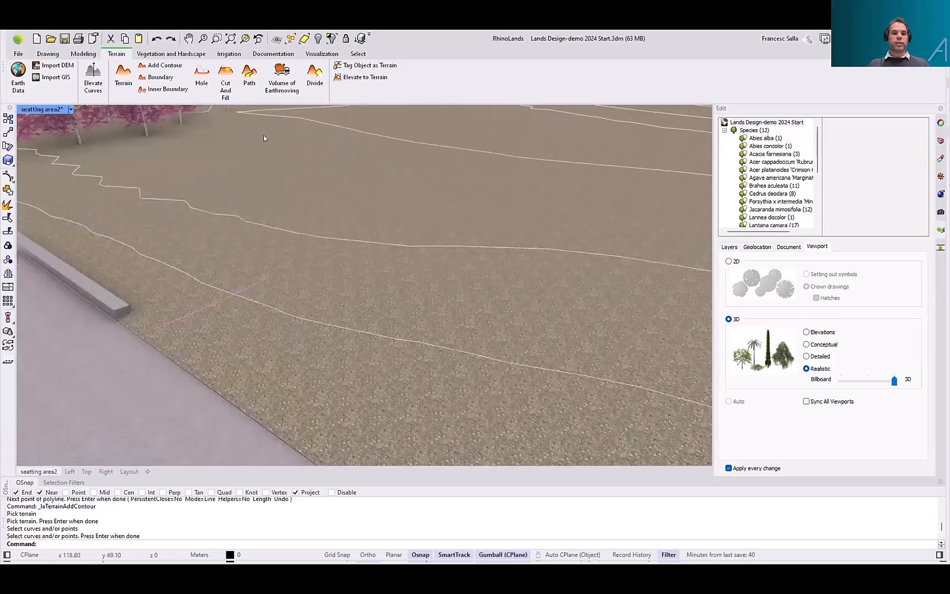
pyautogui.click(249, 82)
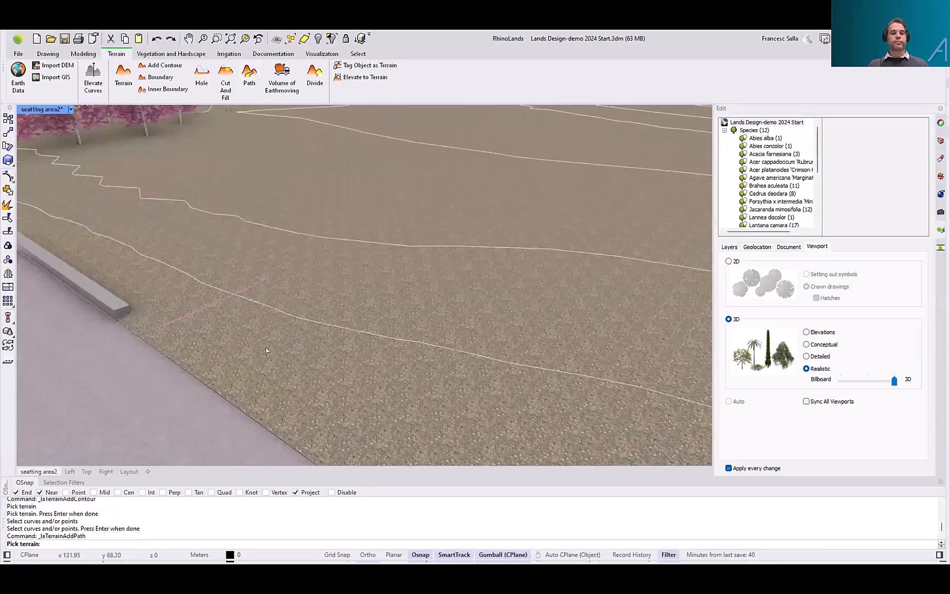
pyautogui.click(359, 290)
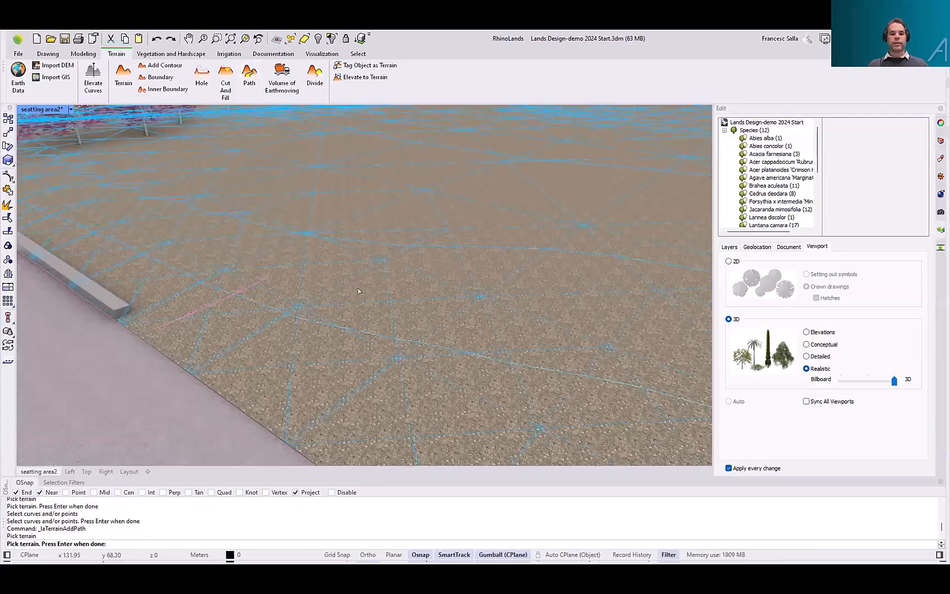
pyautogui.press('Return')
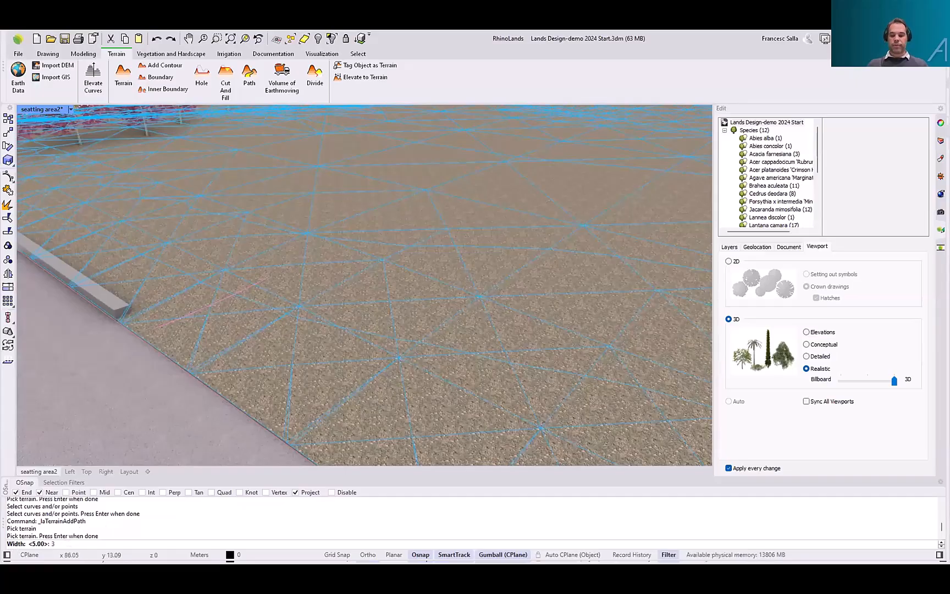
pyautogui.press('Return')
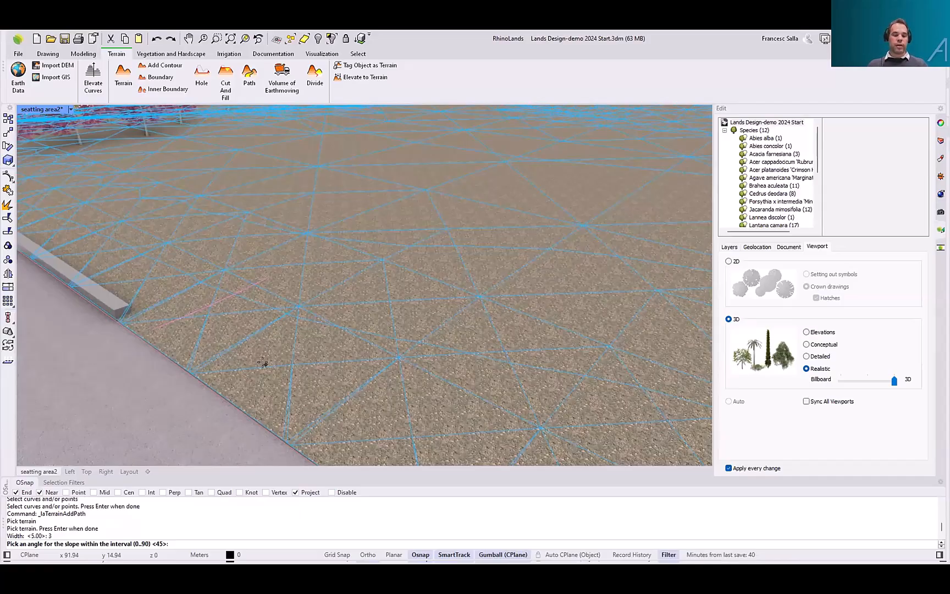
pyautogui.press('F8')
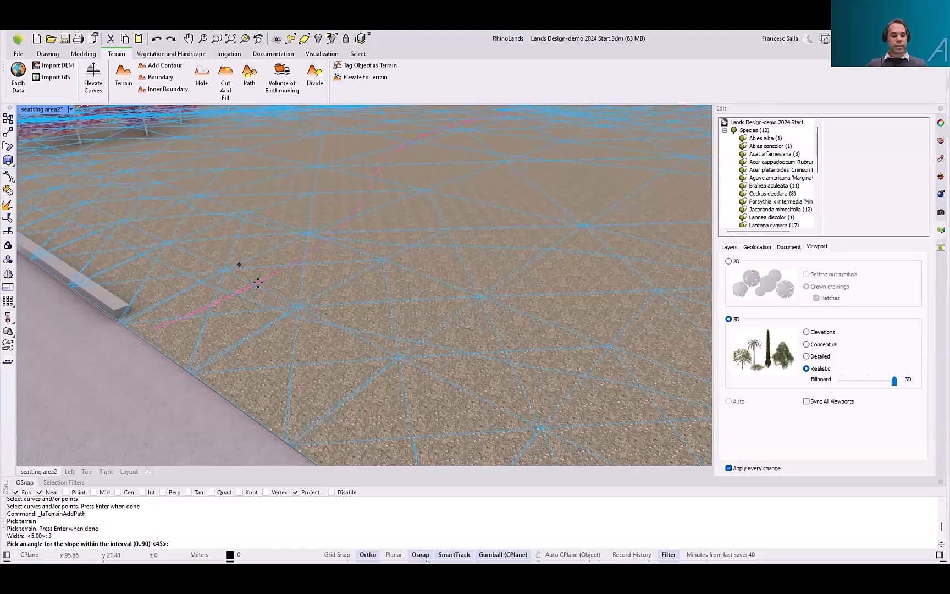
pyautogui.press('Return')
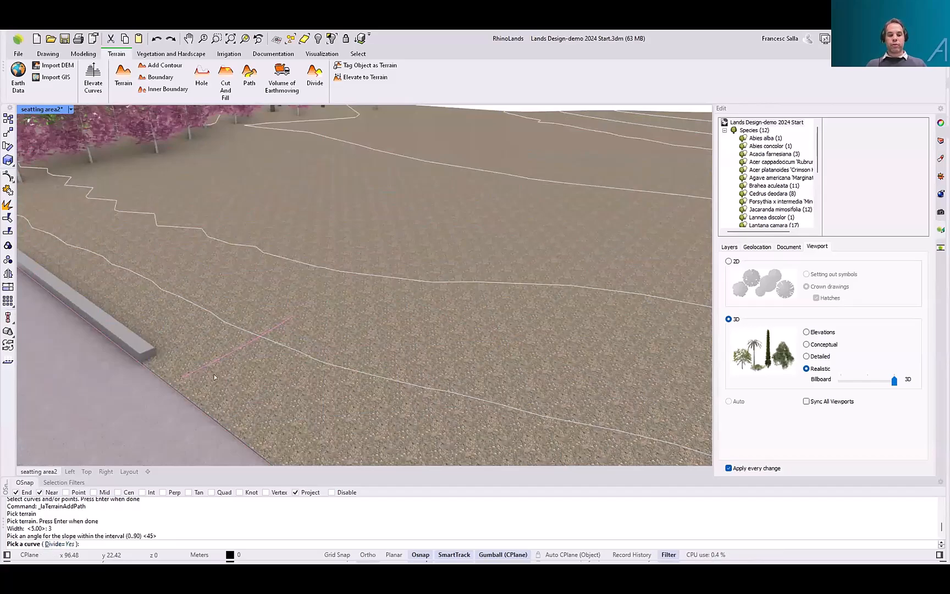
pyautogui.click(225, 354)
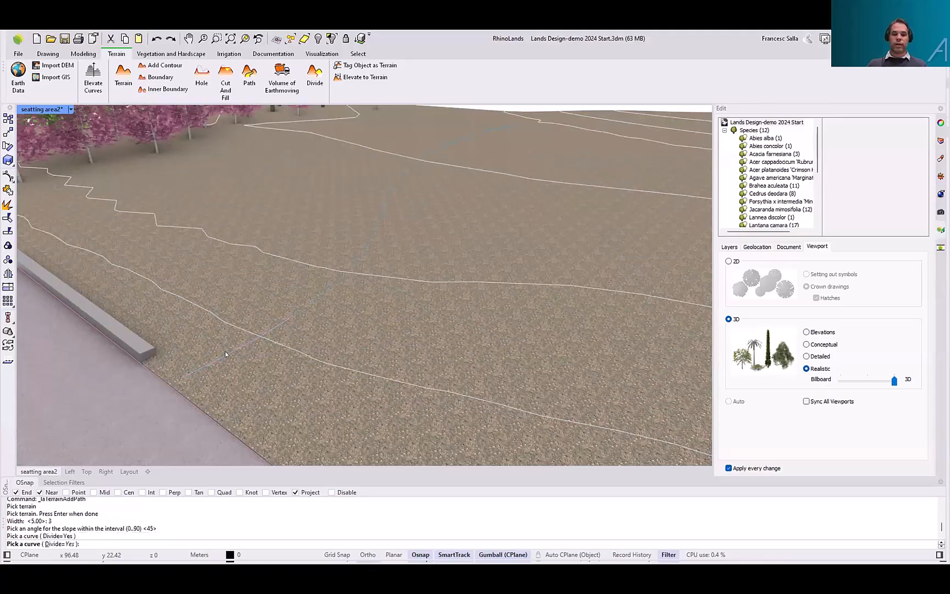
pyautogui.press('Return')
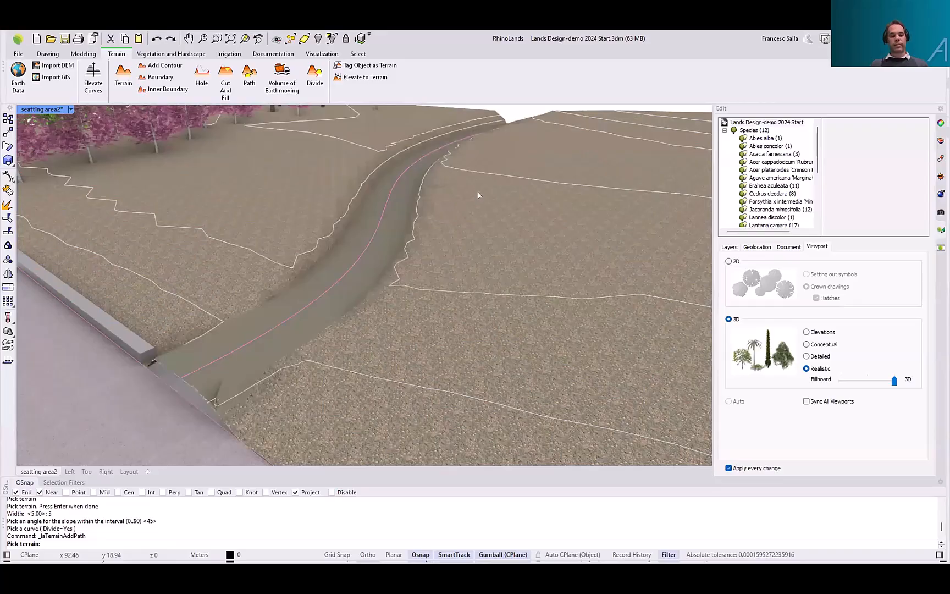
# Select the terrain and lower the path curve's starting grip to the paving edge, then clear the selection
pyautogui.scroll(-5, 424, 212)
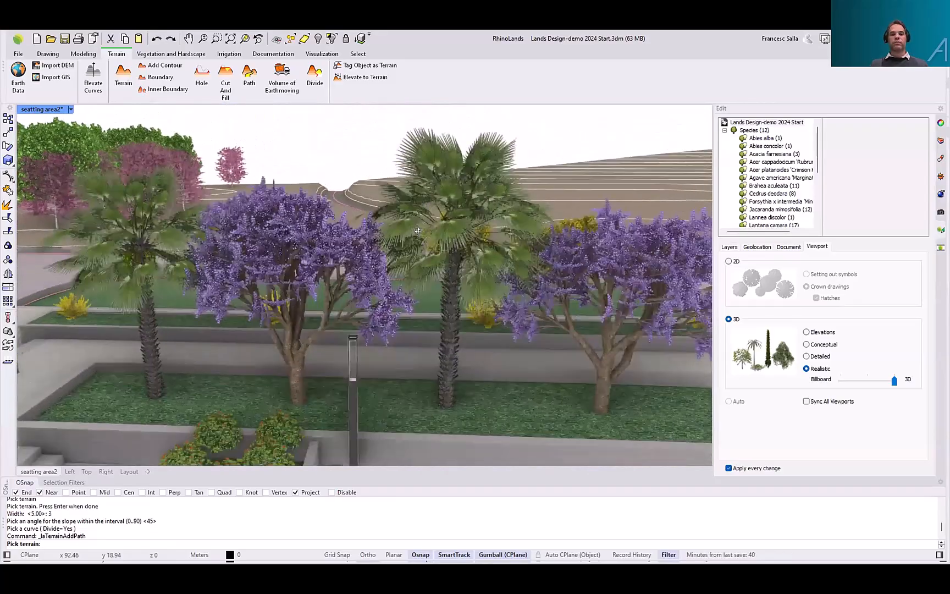
pyautogui.scroll(6, 373, 302)
pyautogui.scroll(-6, 373, 302)
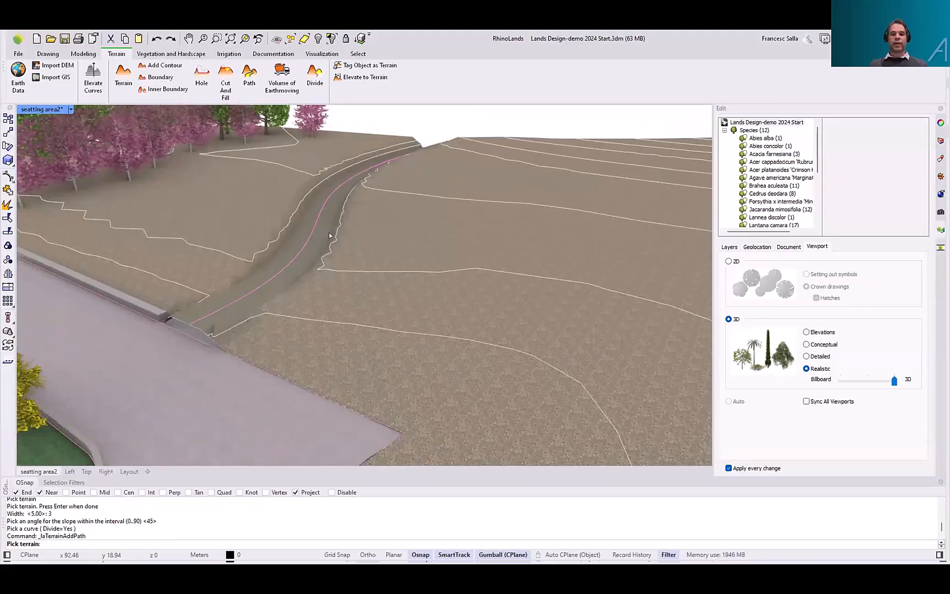
pyautogui.moveTo(338, 183); pyautogui.dragTo(359, 151, button='right')
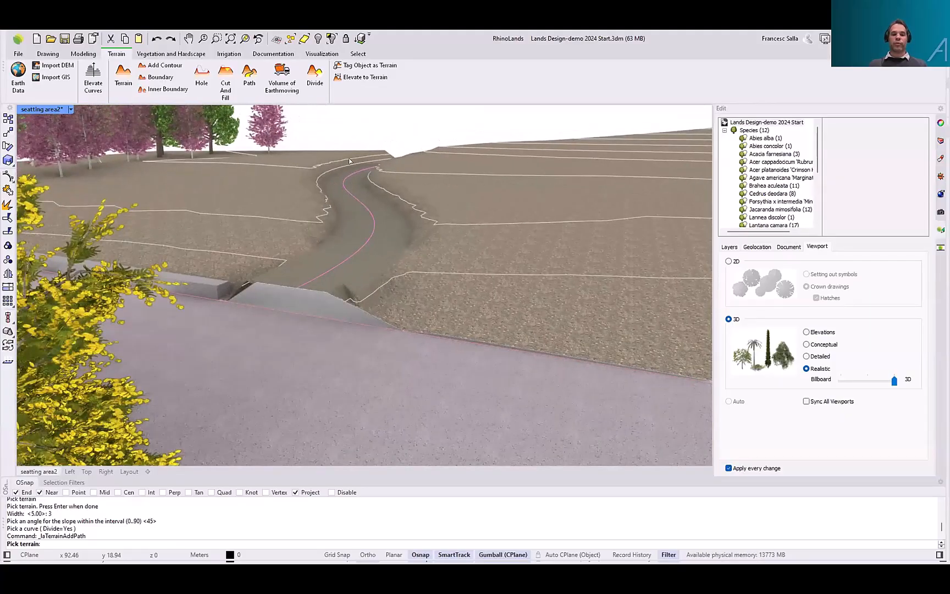
pyautogui.scroll(3, 356, 218)
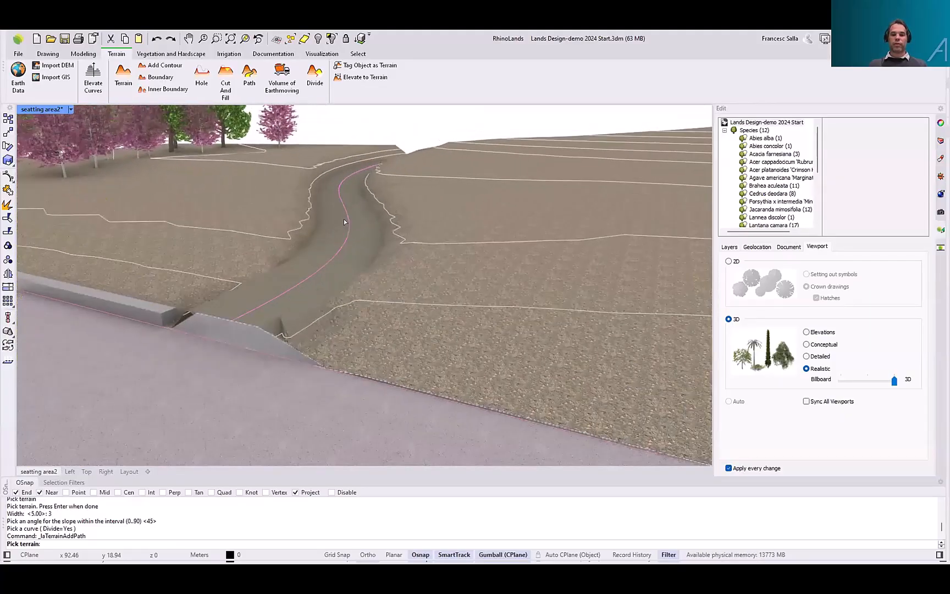
pyautogui.click(322, 286)
pyautogui.press('Return')
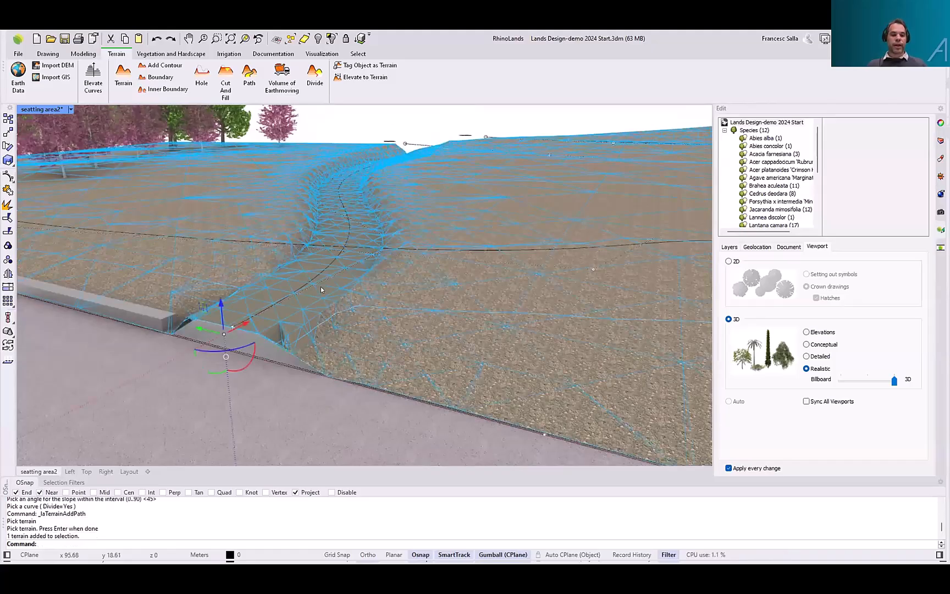
pyautogui.scroll(5, 232, 332)
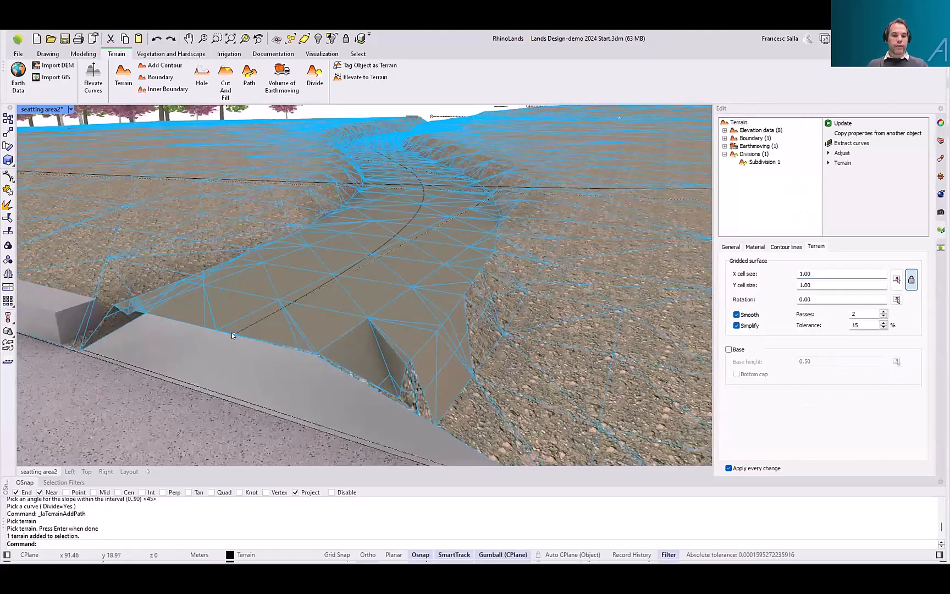
pyautogui.click(231, 332)
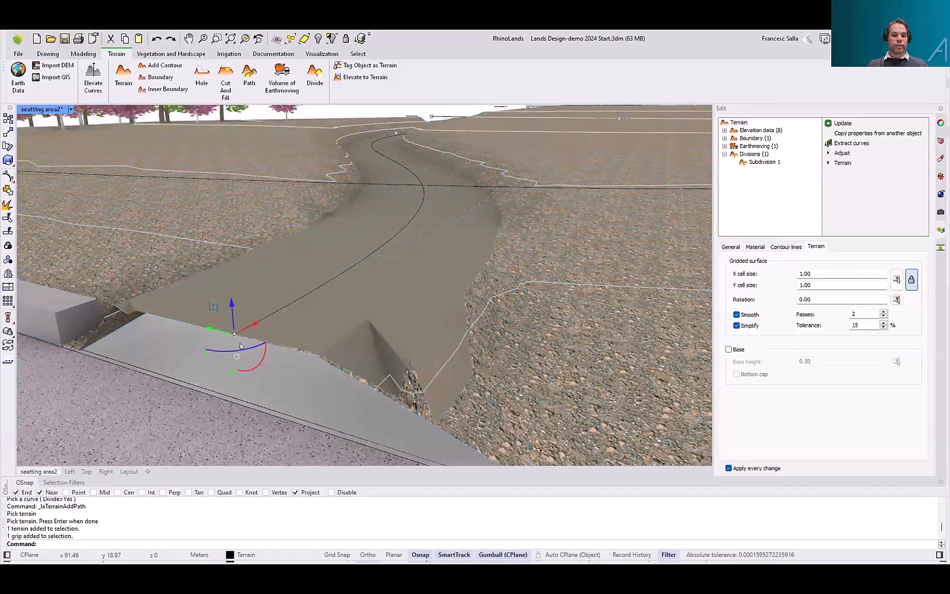
pyautogui.moveTo(241, 350)
pyautogui.mouseDown()
pyautogui.moveTo(242, 361)
pyautogui.moveTo(254, 358)
pyautogui.mouseUp()
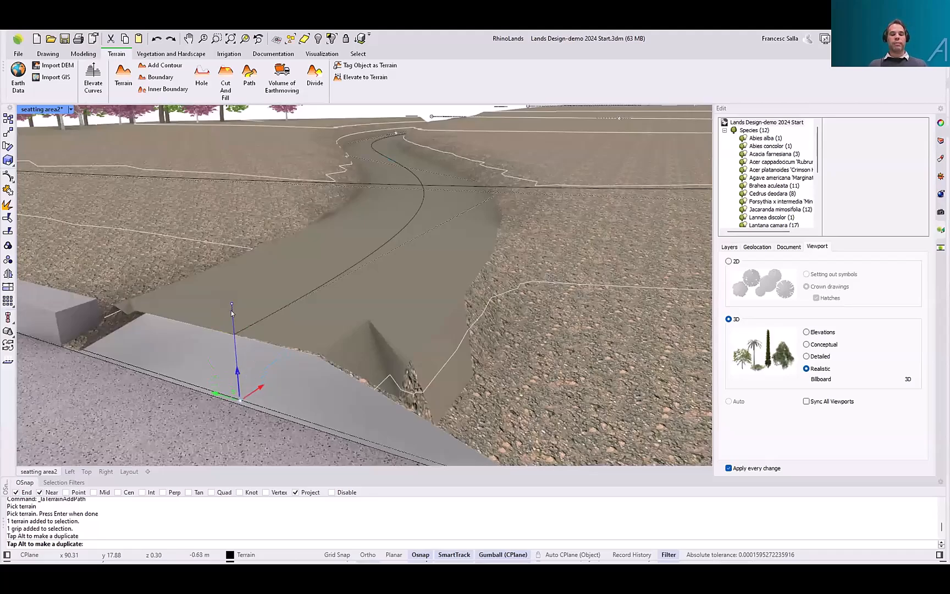
pyautogui.moveTo(232, 313); pyautogui.dragTo(231, 311)
pyautogui.scroll(-10, 231, 311)
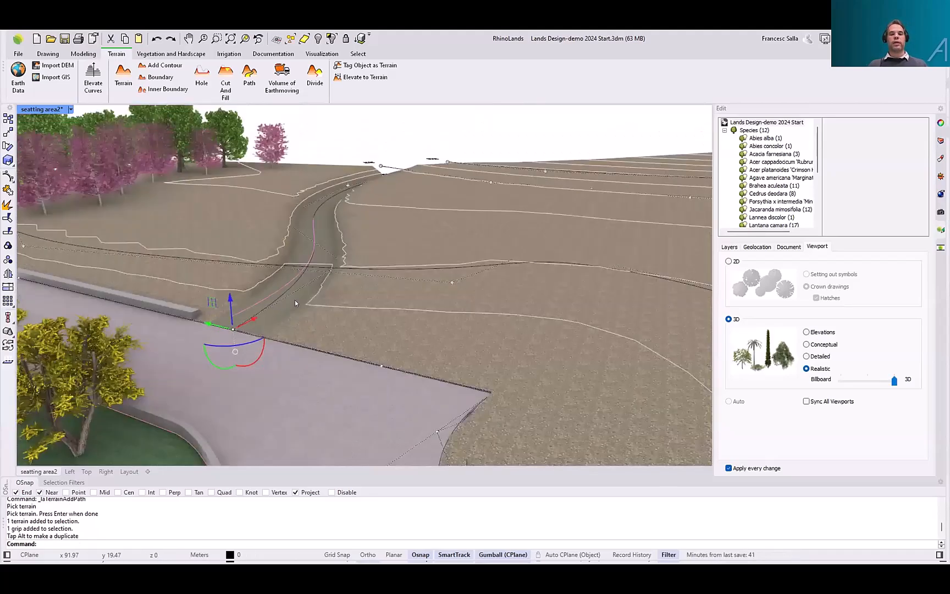
pyautogui.scroll(5, 283, 306)
pyautogui.press('Escape')
# Reselect the terrain, check its Boundary entry and open the path settings of the Subdivision 1 earthmoving
pyautogui.keyDown('shift'); pyautogui.moveTo(308, 276); pyautogui.dragTo(279, 277, button='right'); pyautogui.keyUp('shift')
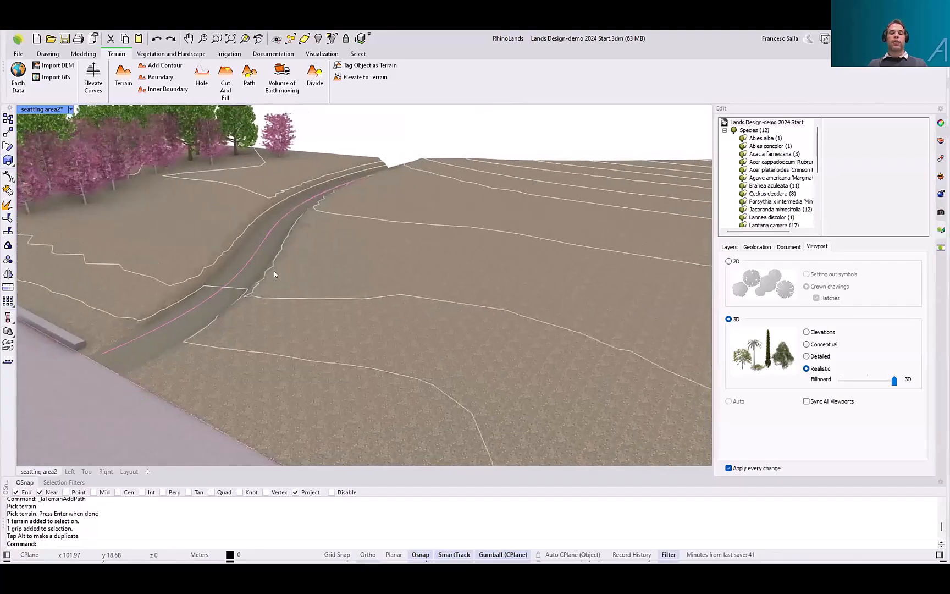
pyautogui.click(273, 268)
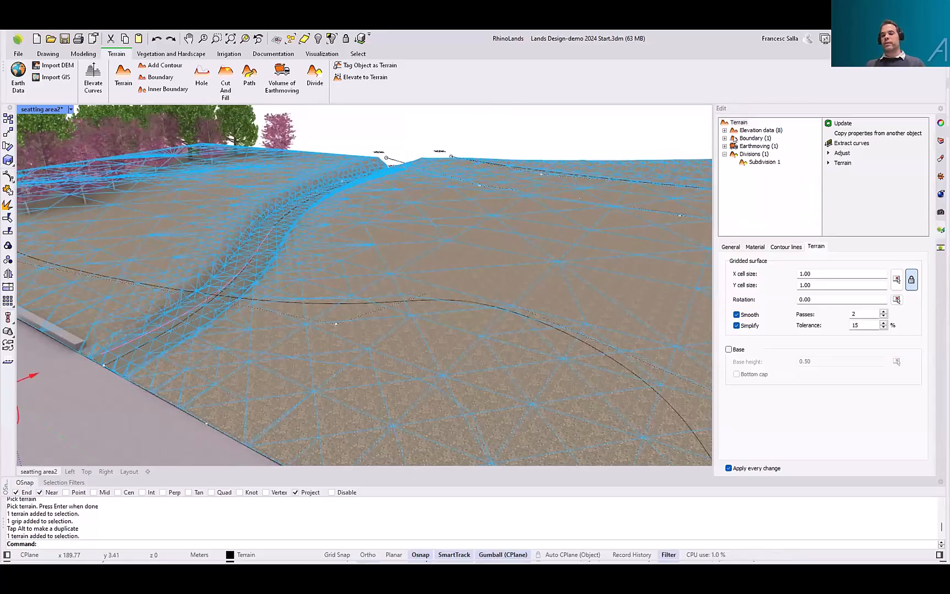
pyautogui.click(724, 138)
pyautogui.click(751, 138)
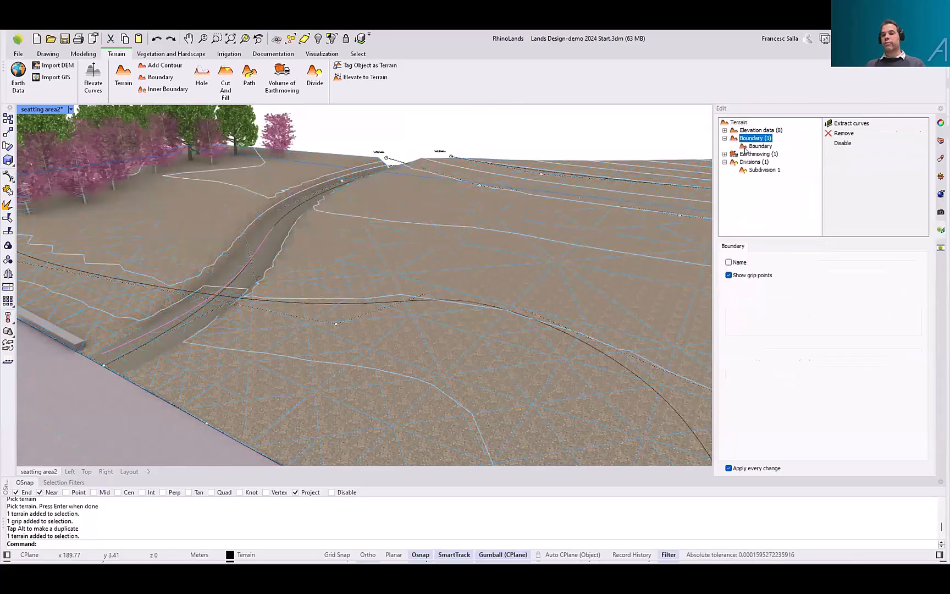
pyautogui.click(761, 146)
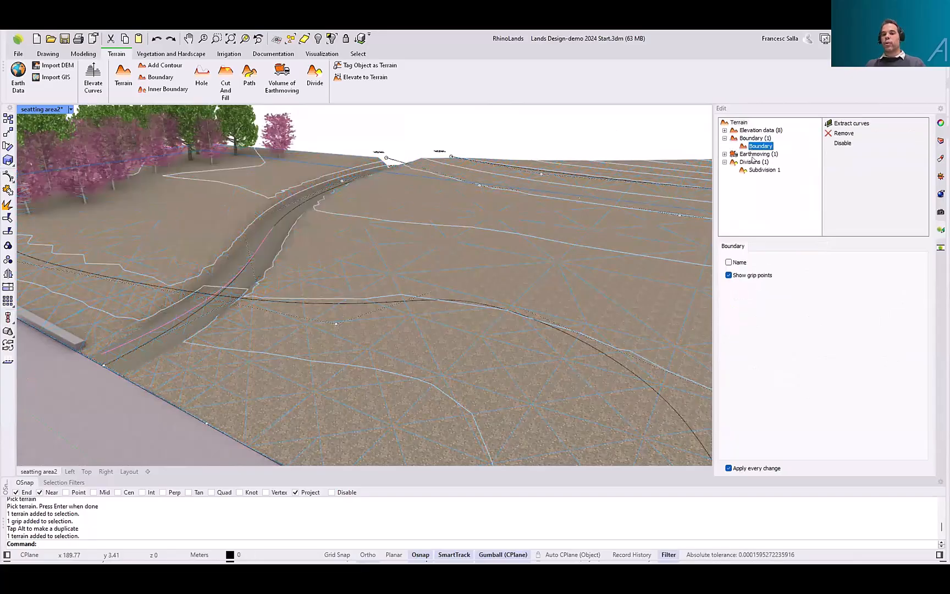
pyautogui.click(724, 154)
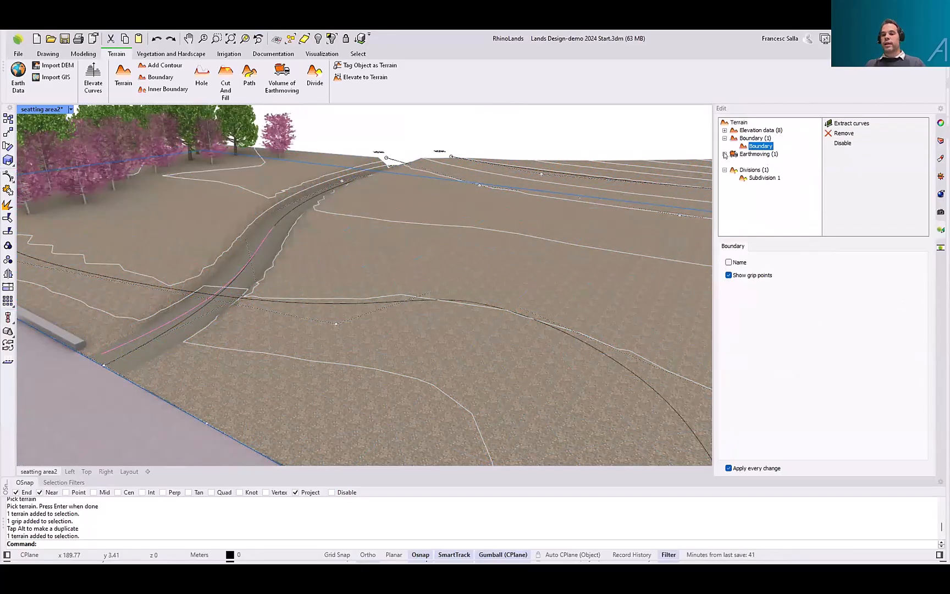
pyautogui.click(755, 154)
pyautogui.click(761, 162)
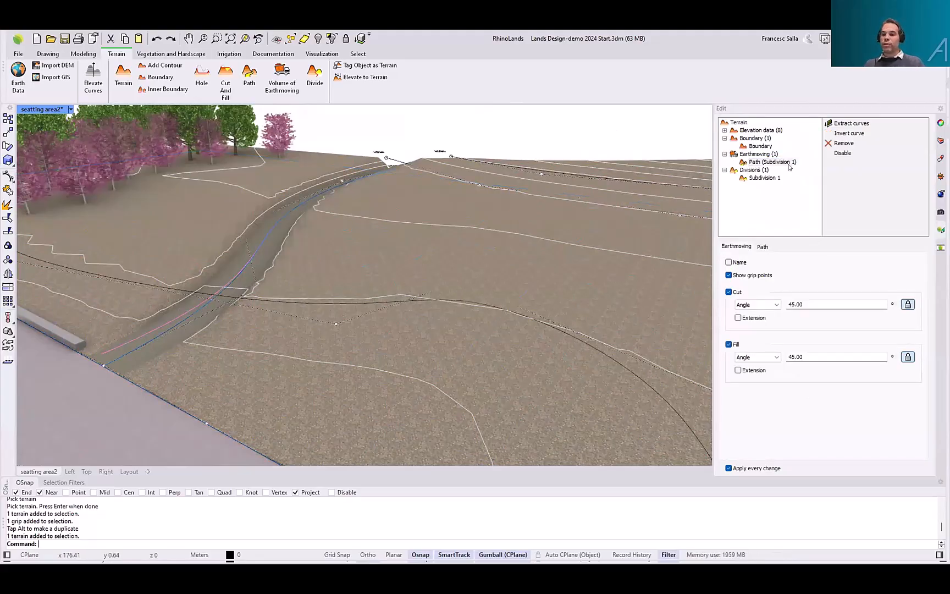
pyautogui.click(763, 247)
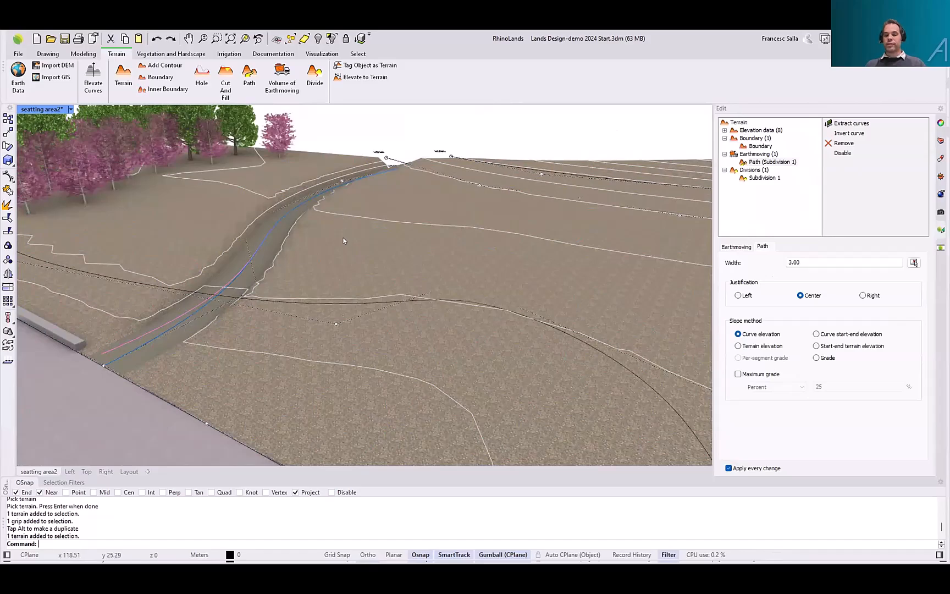
# Set the path's slope method to Grade at 10 percent and look over the reshaped terrain
pyautogui.scroll(2, 352, 238)
pyautogui.scroll(-2, 352, 220)
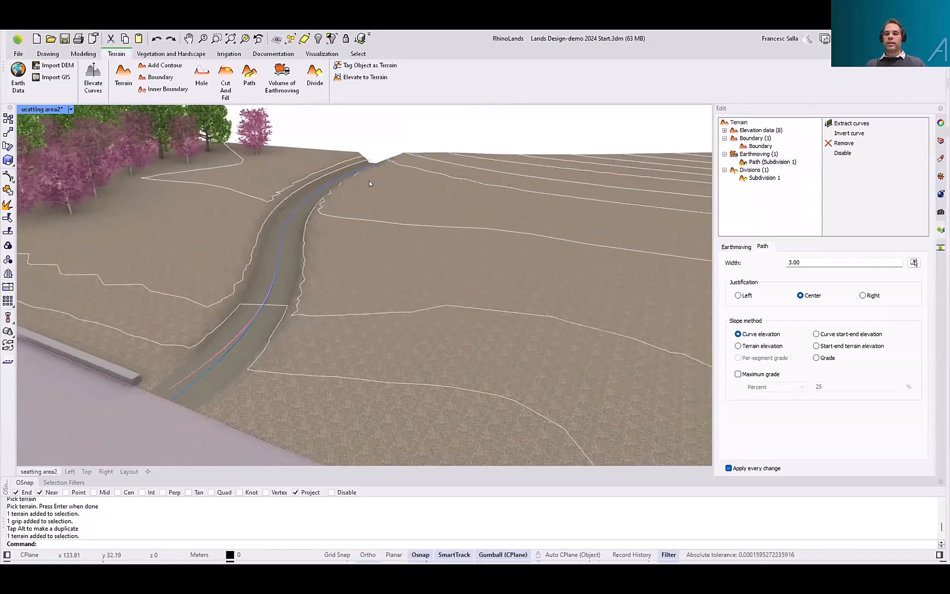
pyautogui.scroll(-2, 360, 177)
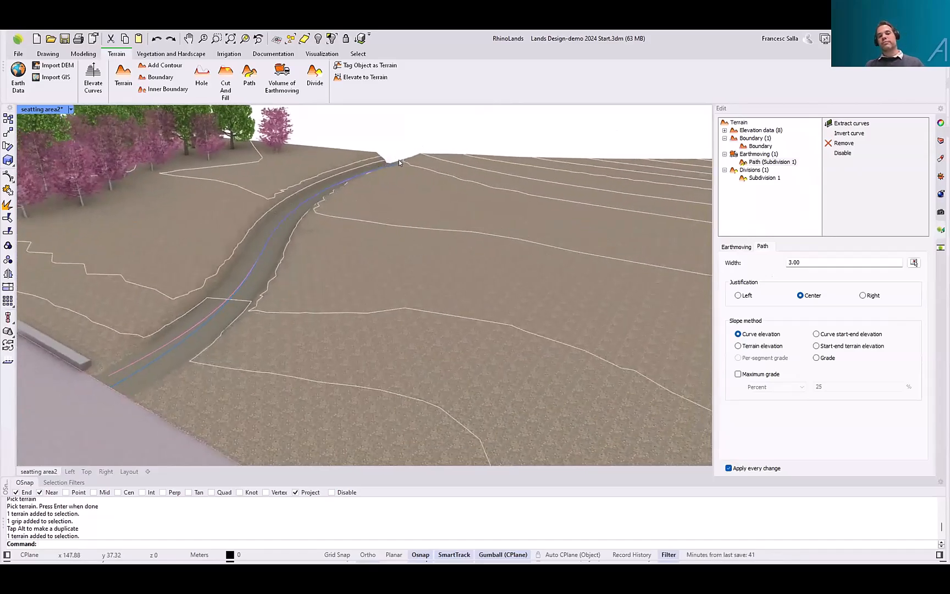
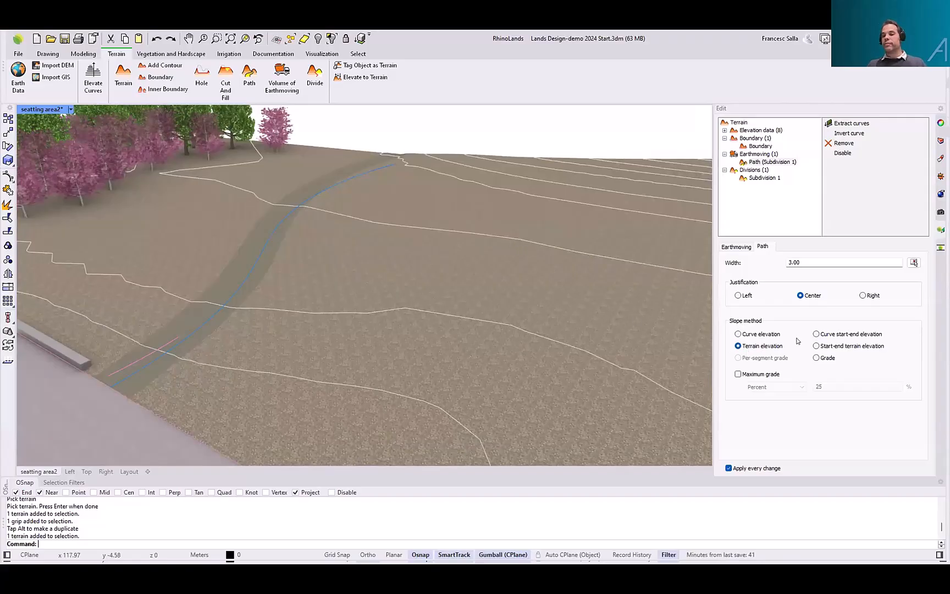
pyautogui.click(816, 358)
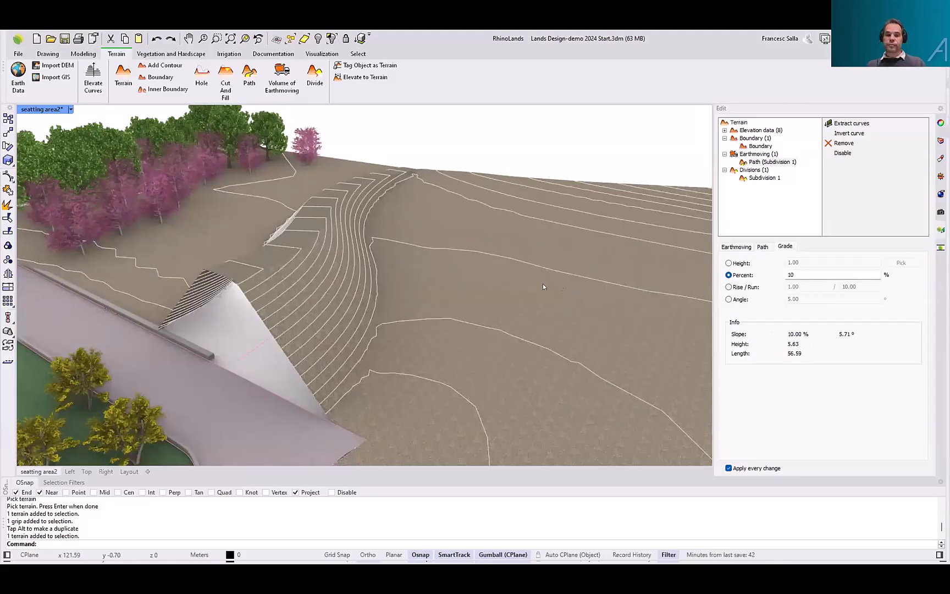
pyautogui.moveTo(429, 300); pyautogui.dragTo(354, 281, button='right')
pyautogui.scroll(5, 338, 243)
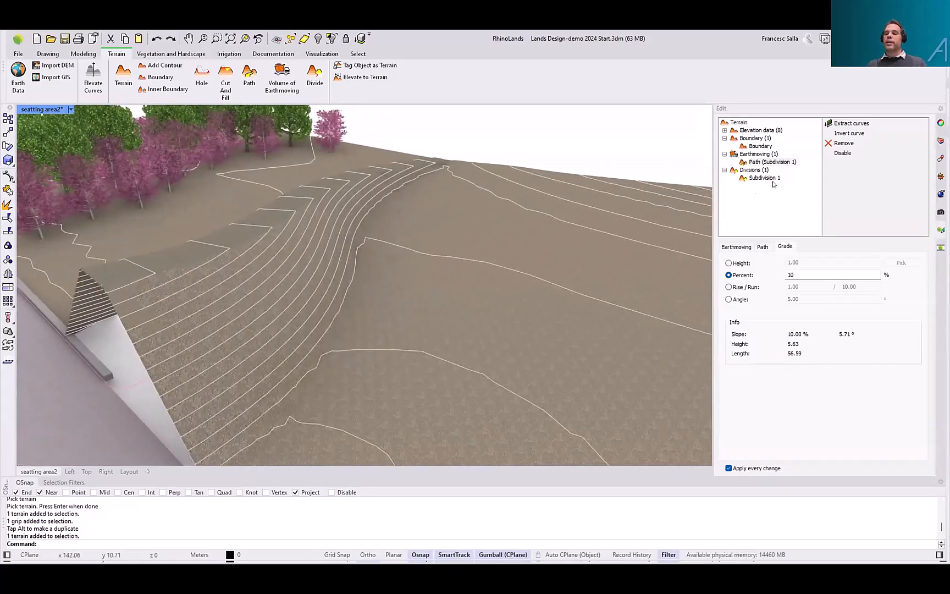
# Invert the path's curve so its grade starts from the paving end, and look along the reshaped path
pyautogui.click(849, 136)
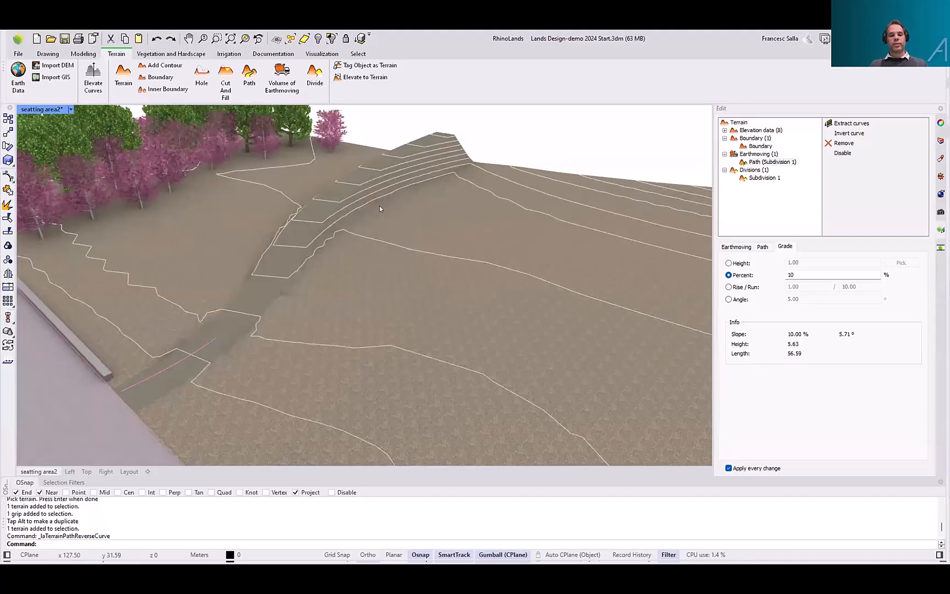
pyautogui.moveTo(342, 256); pyautogui.dragTo(376, 220, button='right')
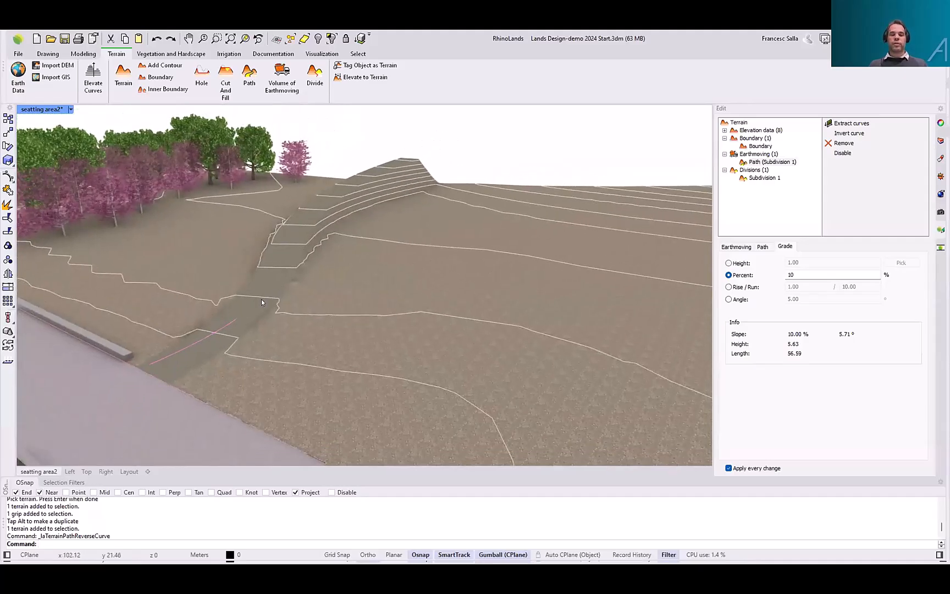
pyautogui.scroll(2, 174, 340)
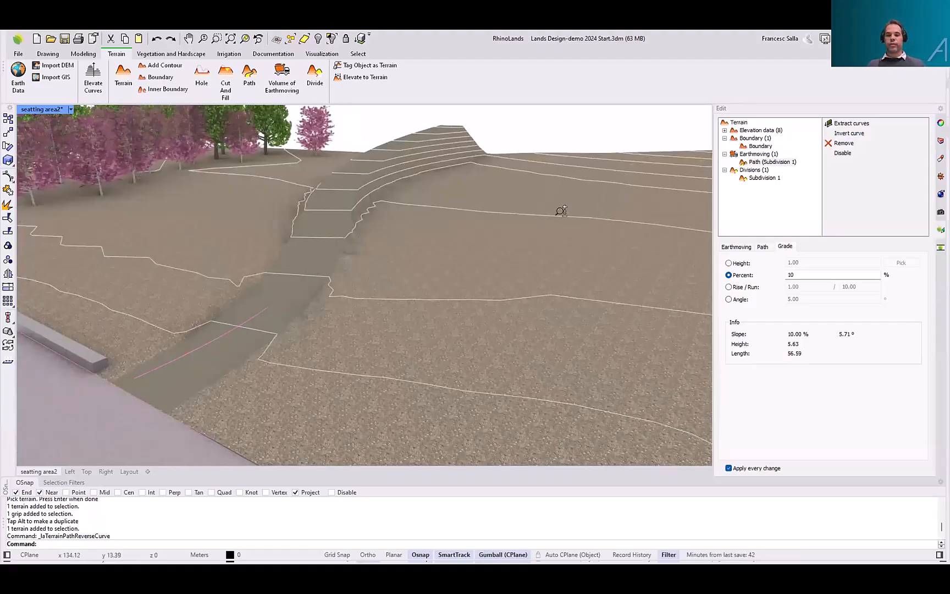
# Set the path's grade to 5 percent, look over the reshaped terrain and clear the selection
pyautogui.scroll(-2, 562, 224)
pyautogui.scroll(2, 556, 226)
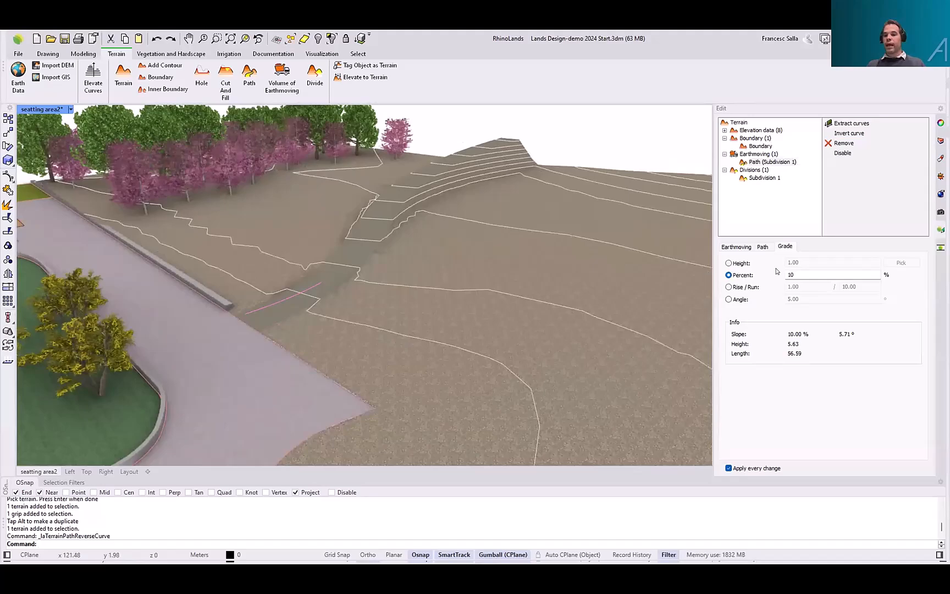
pyautogui.moveTo(796, 272); pyautogui.dragTo(773, 278)
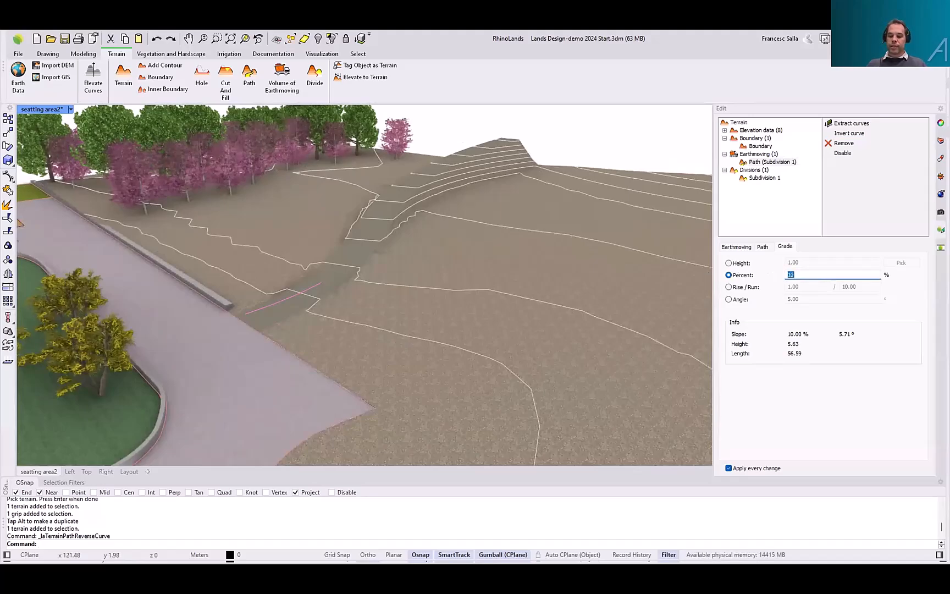
pyautogui.write('5')
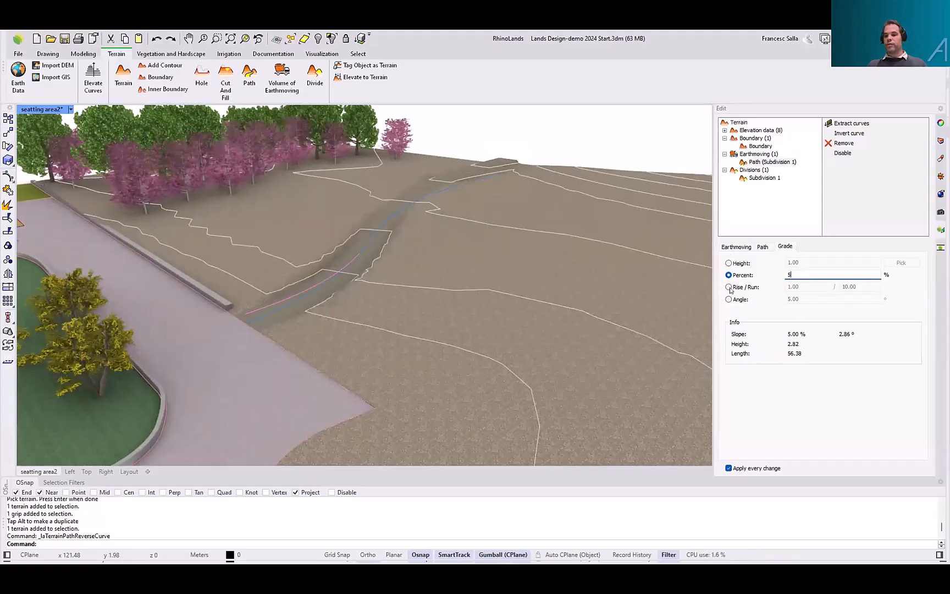
pyautogui.keyDown('shift'); pyautogui.moveTo(602, 269); pyautogui.dragTo(524, 267, button='right'); pyautogui.keyUp('shift')
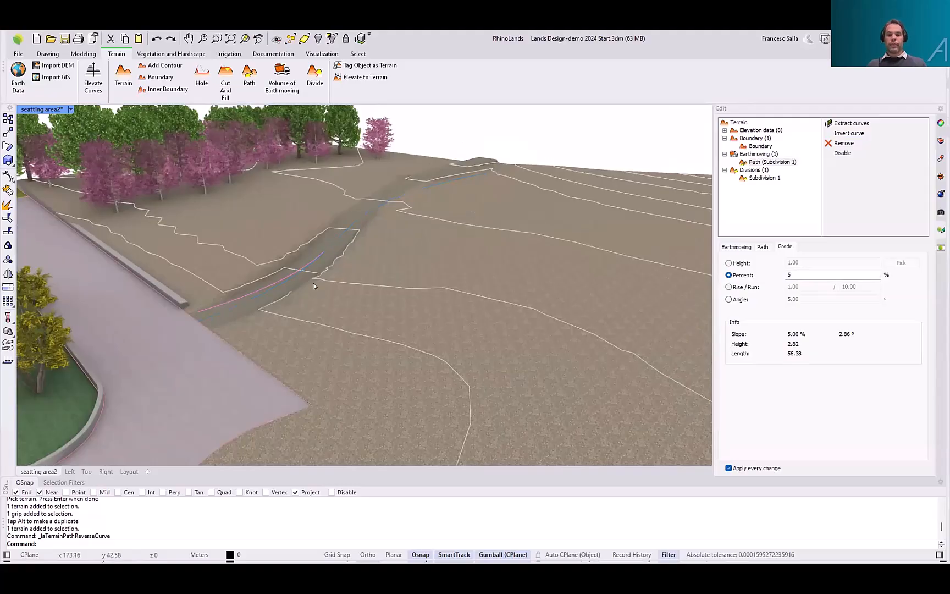
pyautogui.press('Escape')
# Select the closed rectangular curve beneath the sloping terrain, raise it vertically until it partly emerges, and clear the selection
pyautogui.scroll(-3, 314, 286)
pyautogui.moveTo(459, 300); pyautogui.dragTo(397, 311, button='right')
pyautogui.scroll(-3, 392, 288)
pyautogui.scroll(3, 397, 311)
pyautogui.moveTo(397, 311); pyautogui.dragTo(367, 282)
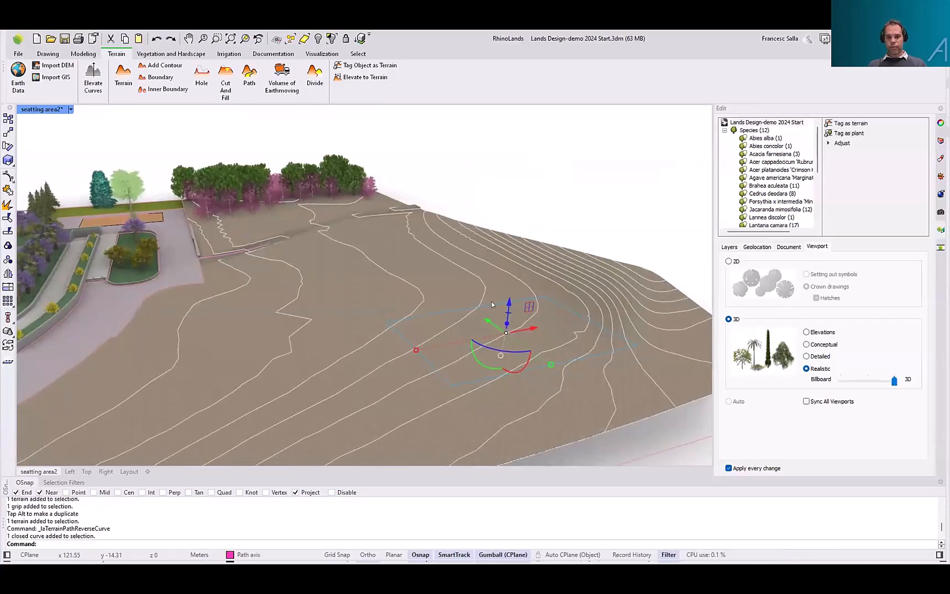
pyautogui.keyDown('shift'); pyautogui.moveTo(491, 302); pyautogui.dragTo(473, 293, button='right'); pyautogui.keyUp('shift')
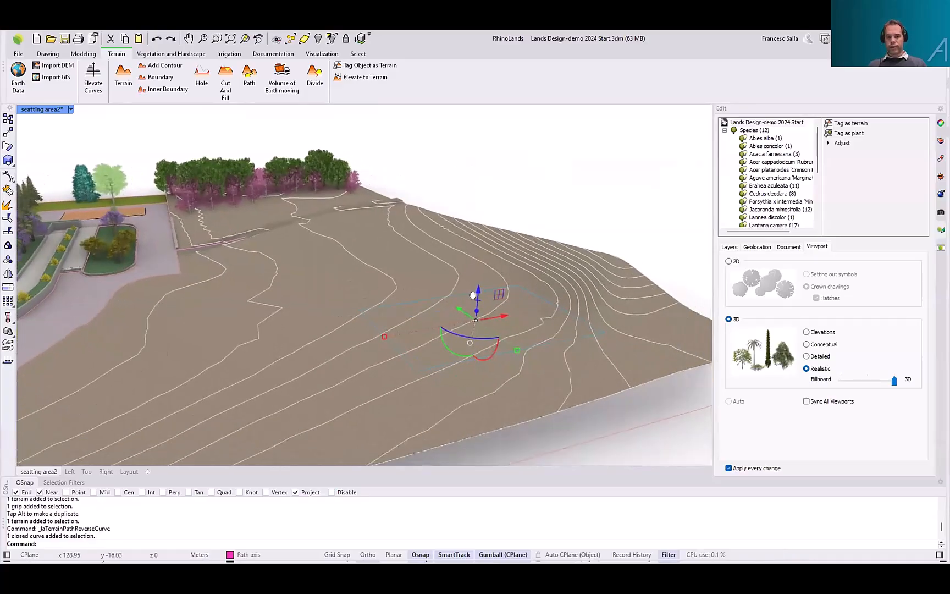
pyautogui.moveTo(479, 292); pyautogui.dragTo(476, 273)
pyautogui.press('Escape')
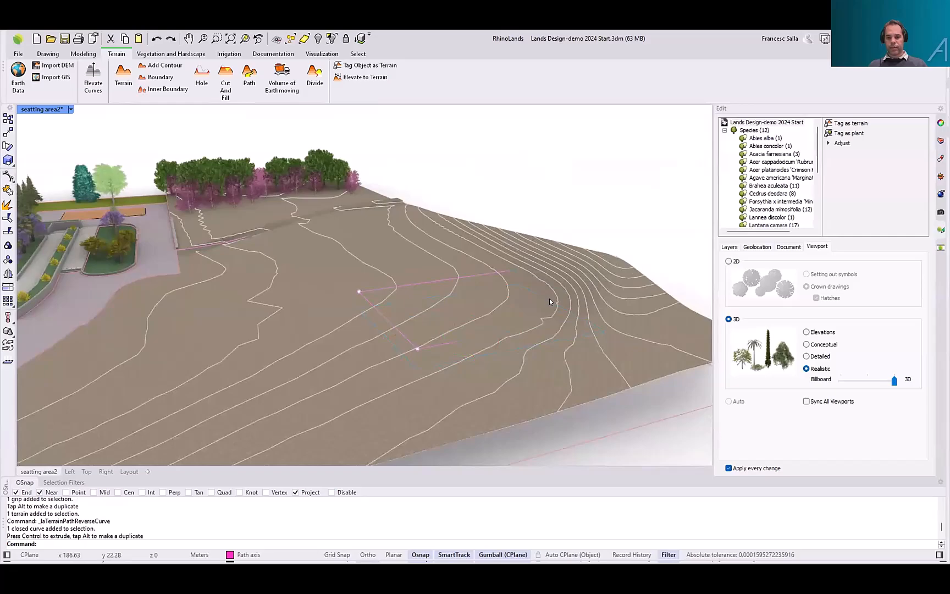
# Add a cut and fill to the terrain from the raised rectangular curve, with a 45-degree slope and Divide set to Yes
pyautogui.scroll(3, 504, 299)
pyautogui.moveTo(460, 308); pyautogui.dragTo(335, 264, button='right')
pyautogui.scroll(3, 334, 242)
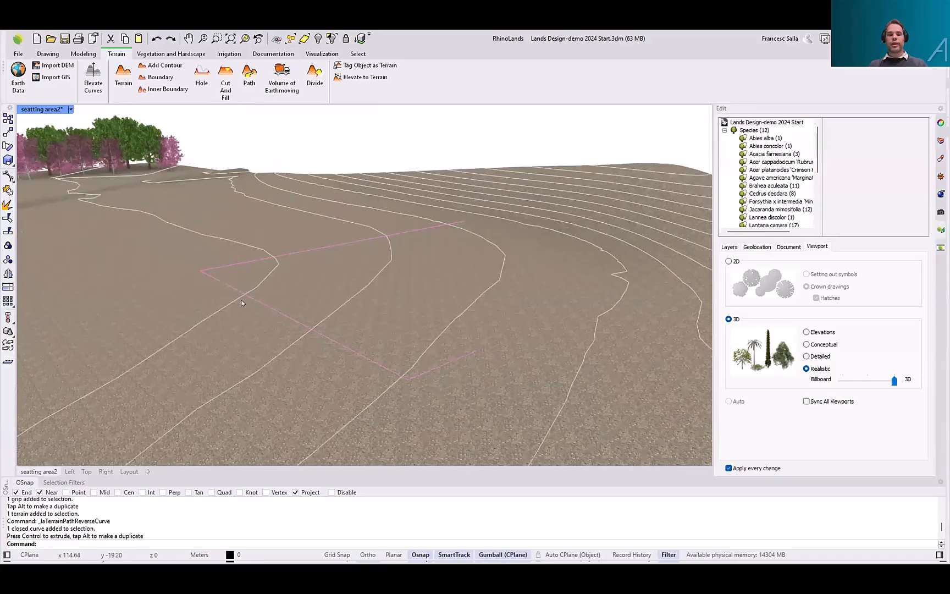
pyautogui.keyDown('shift'); pyautogui.moveTo(243, 297); pyautogui.dragTo(242, 287, button='right'); pyautogui.keyUp('shift')
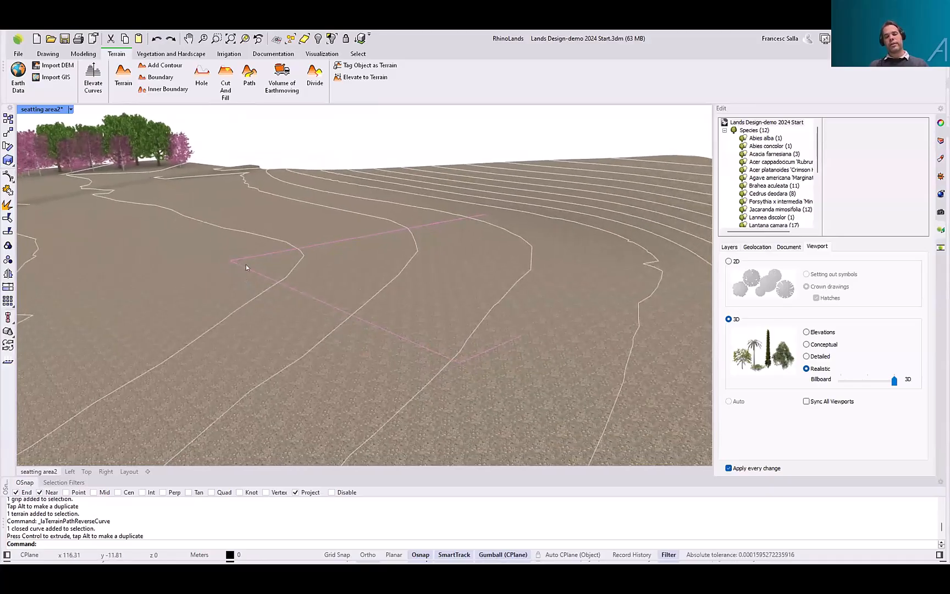
pyautogui.moveTo(263, 287); pyautogui.dragTo(455, 219, button='right')
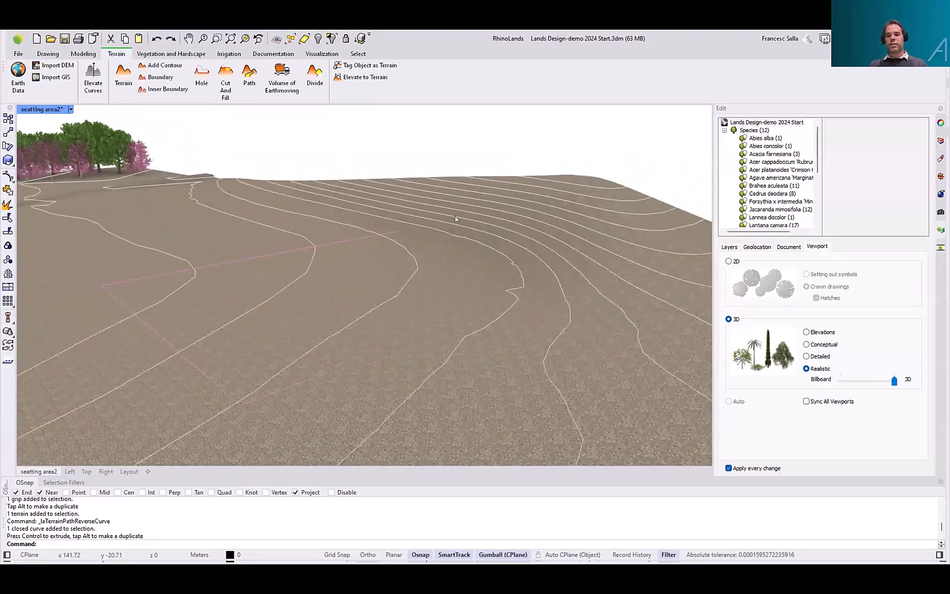
pyautogui.moveTo(425, 295); pyautogui.dragTo(465, 296, button='right')
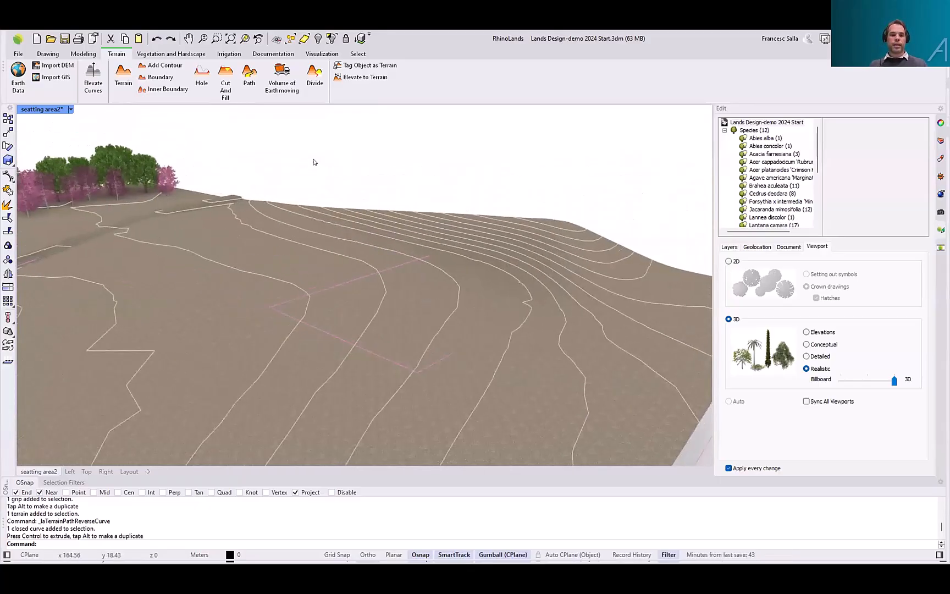
pyautogui.click(222, 81)
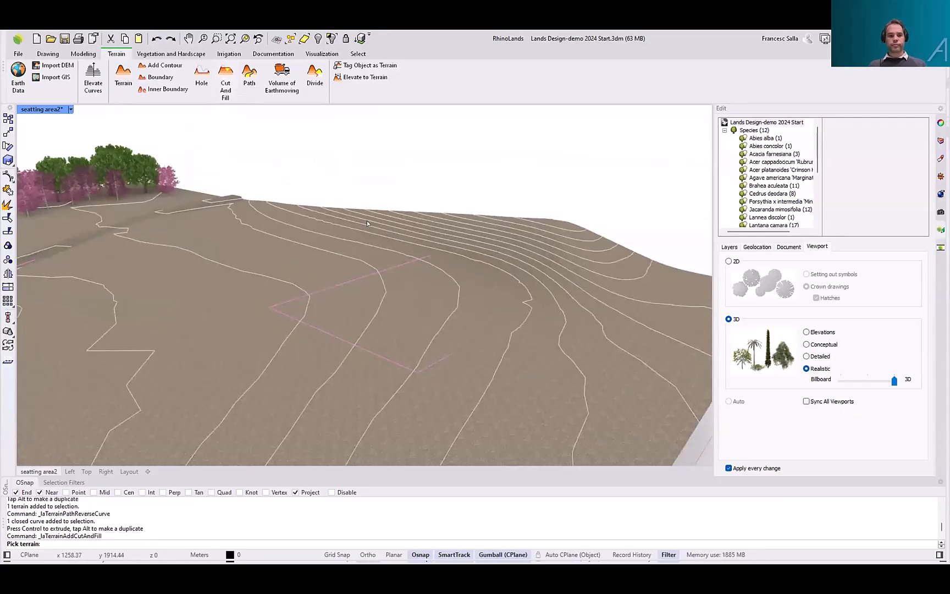
pyautogui.click(342, 256)
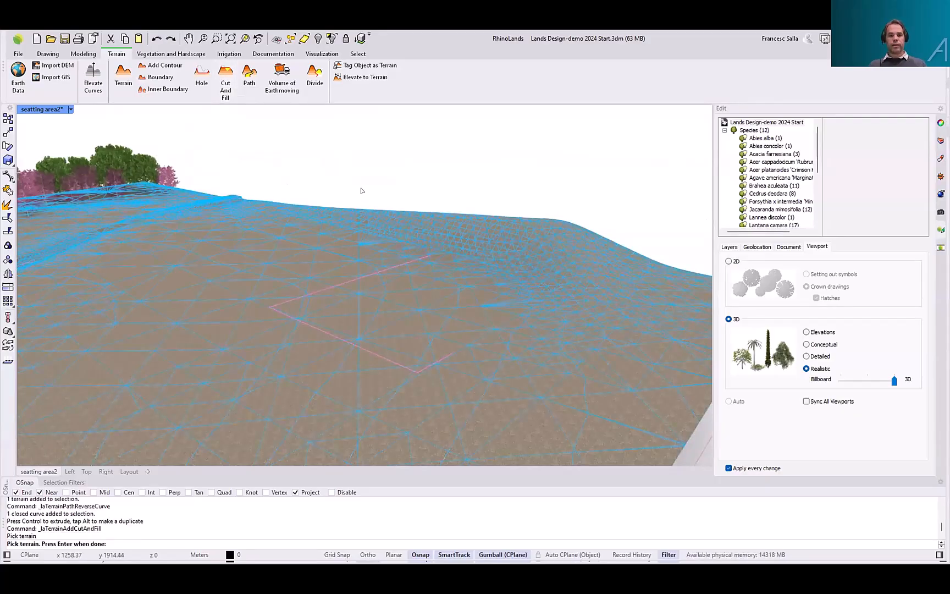
pyautogui.press('Return')
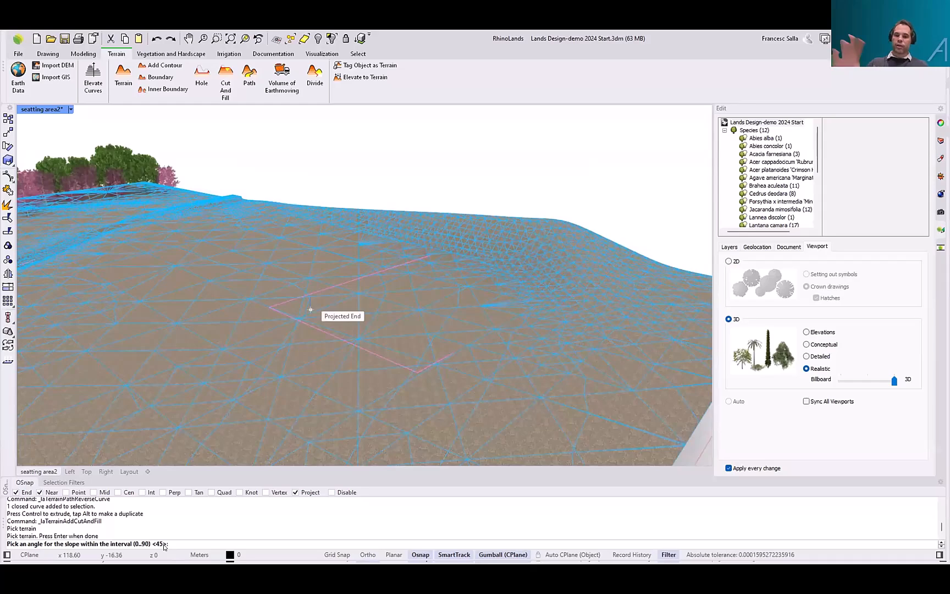
pyautogui.press('Return')
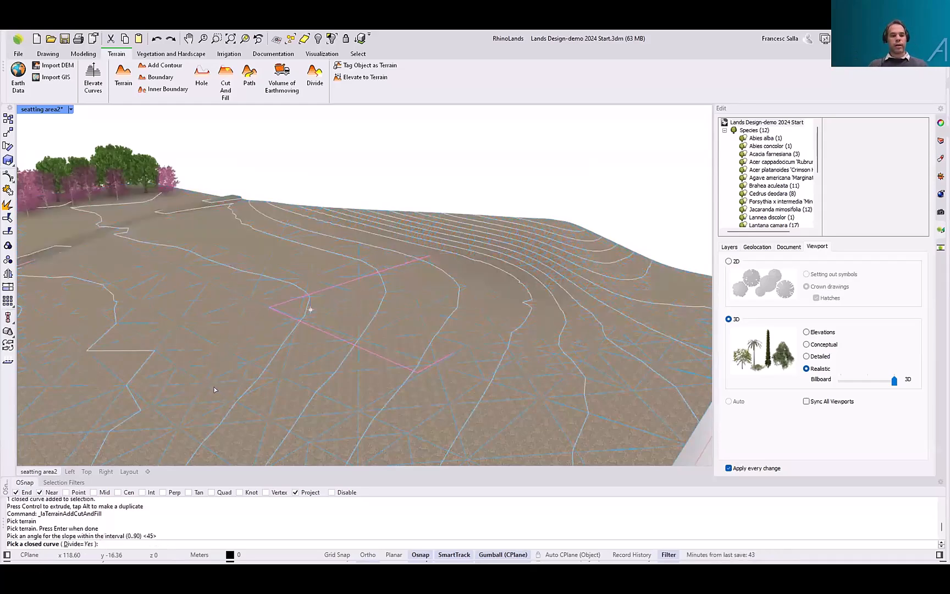
pyautogui.click(369, 350)
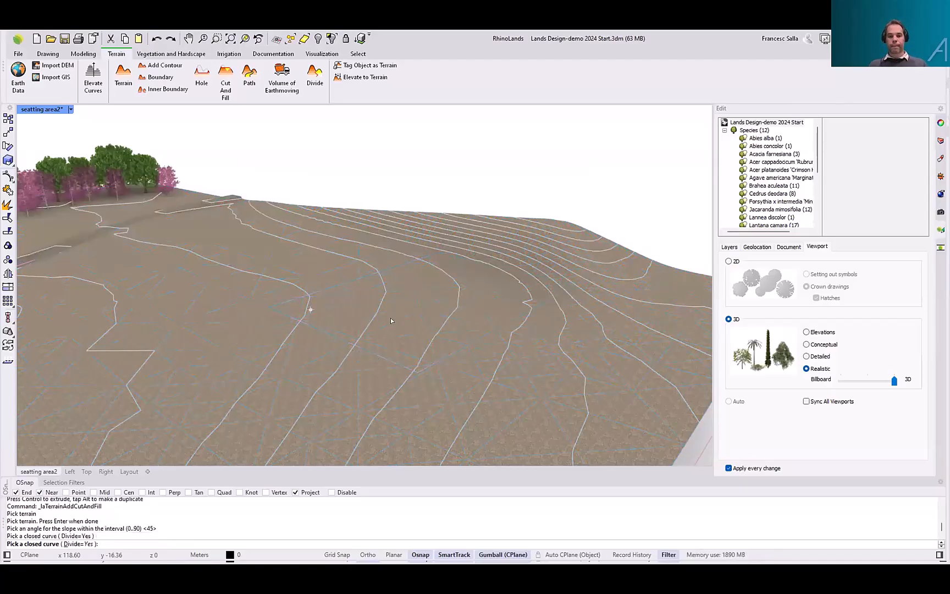
pyautogui.press('Return')
pyautogui.moveTo(407, 322); pyautogui.dragTo(430, 304, button='right')
pyautogui.press('Escape')
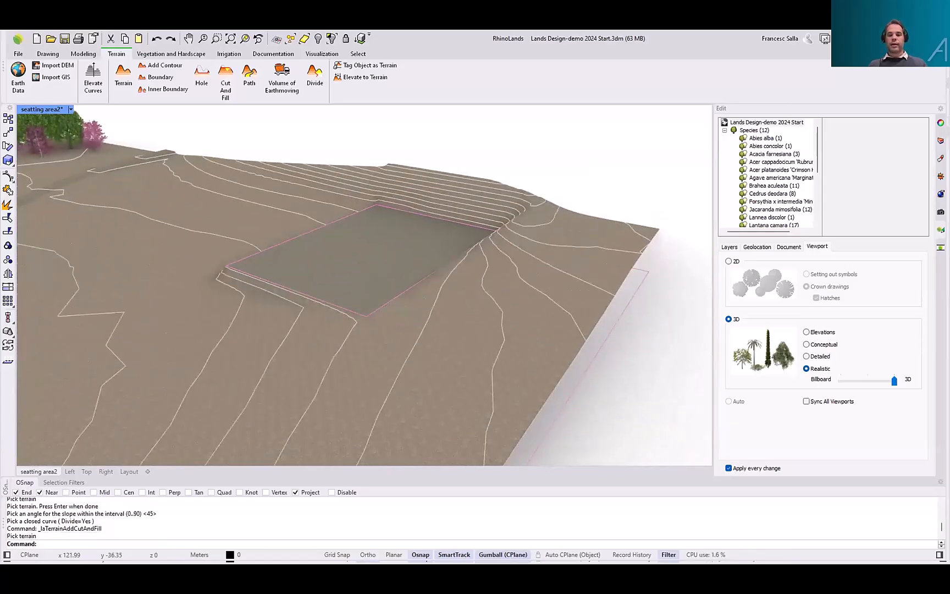
# Open the terrain's Cut and fill (Subdivision 2) earthmoving settings and set the linked cut and fill angles to 30 degrees
pyautogui.click(318, 278)
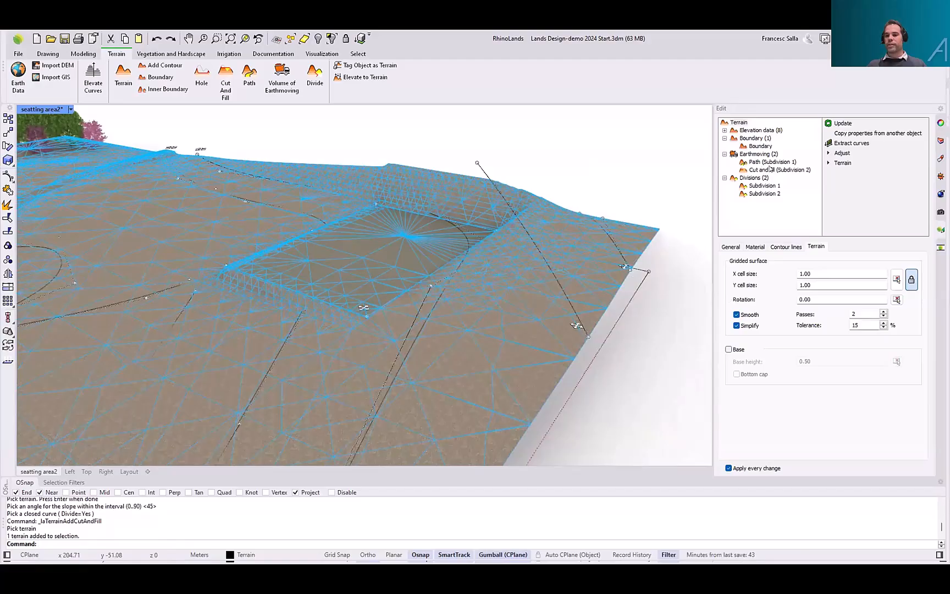
pyautogui.click(766, 170)
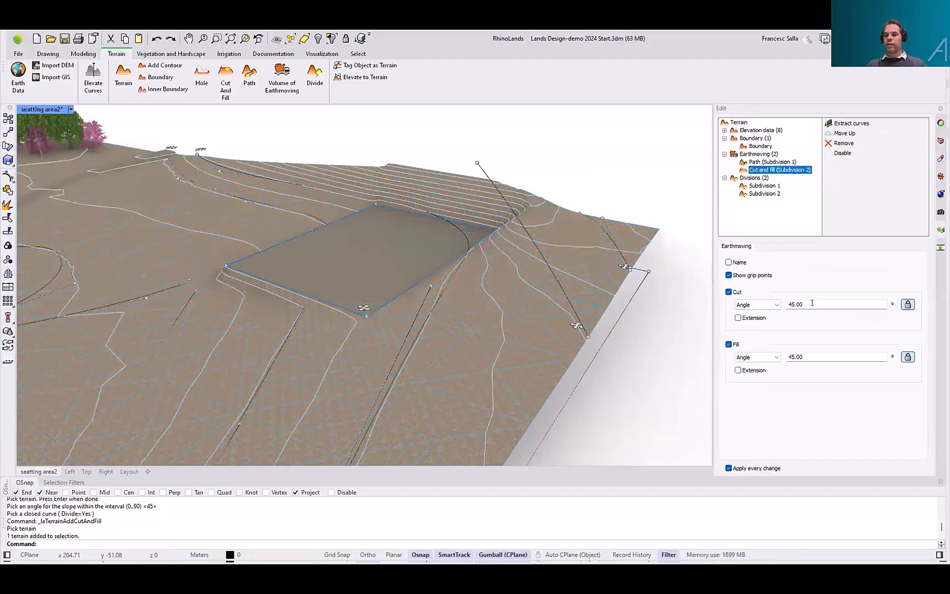
pyautogui.click(813, 303)
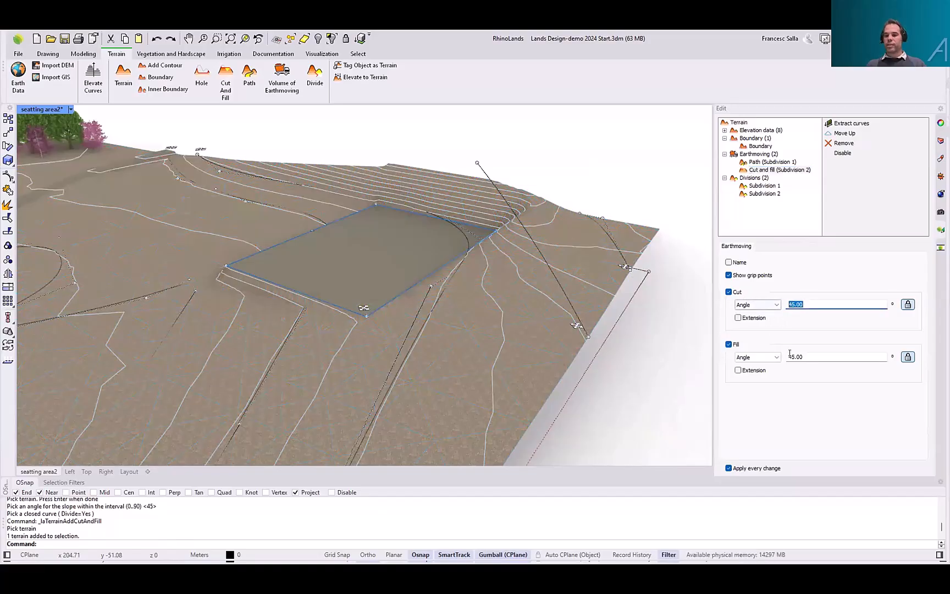
pyautogui.click(809, 355)
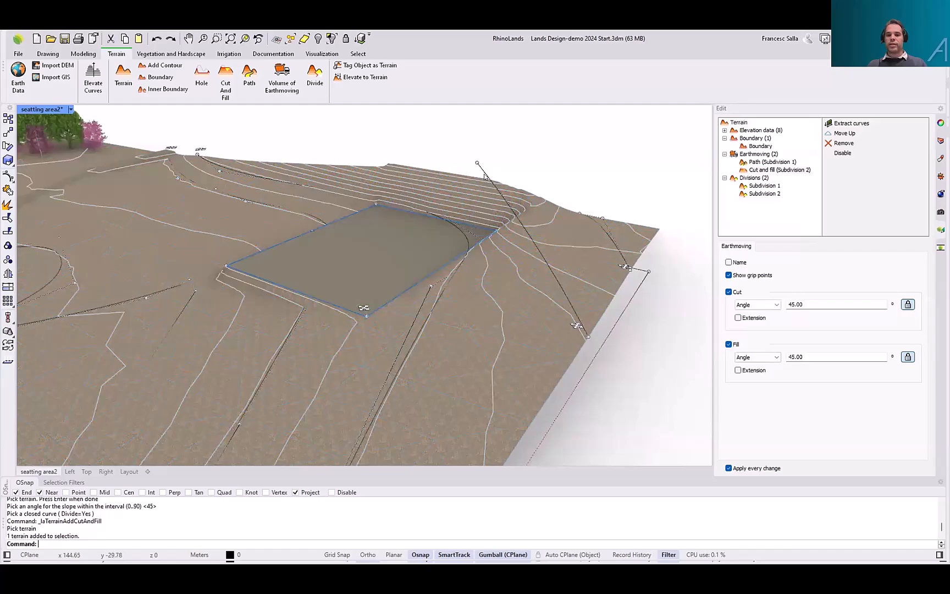
pyautogui.click(809, 304)
pyautogui.doubleClick(787, 304)
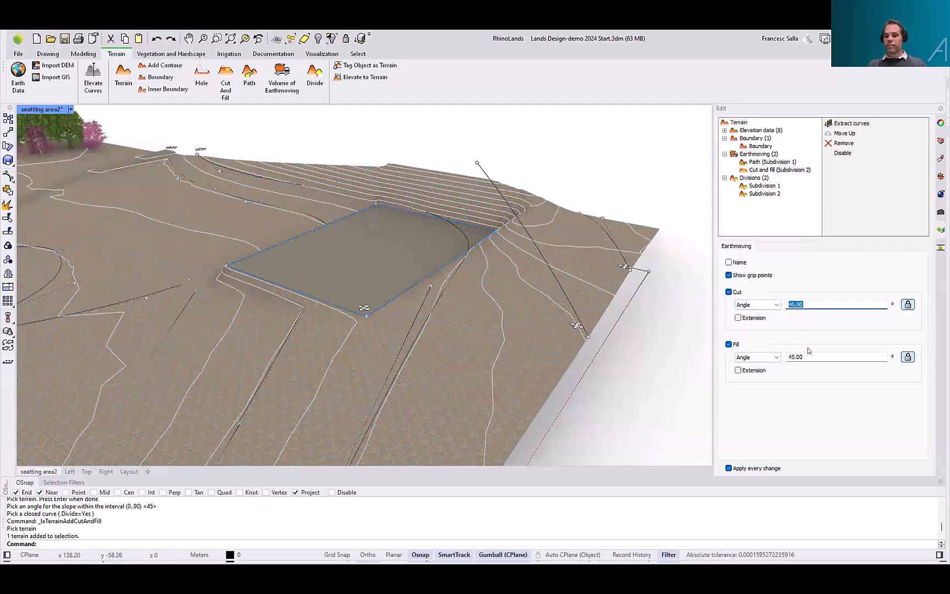
pyautogui.write('30')
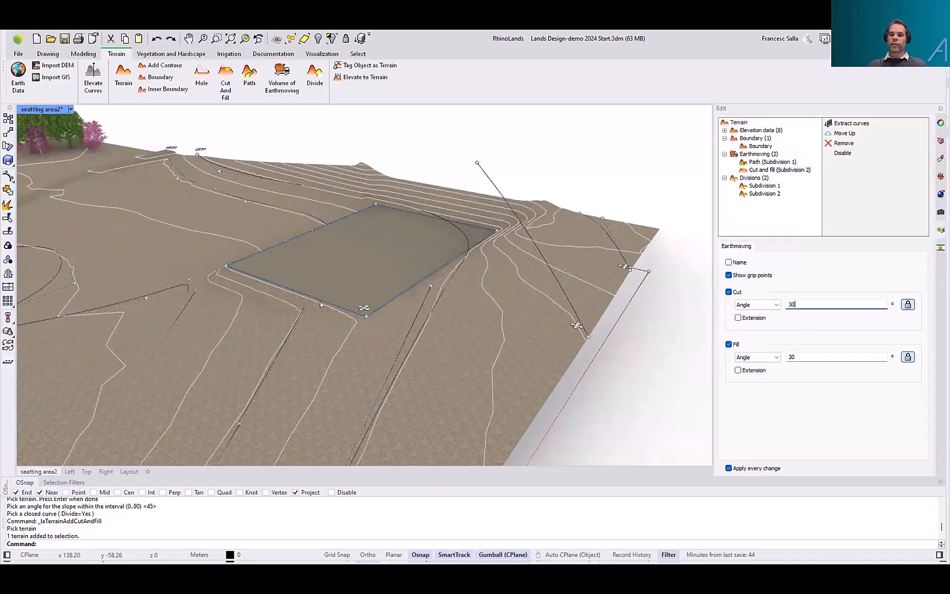
# Reselect the terrain, inspect the grips at the near corner of the cut and fill platform, and clear the selection
pyautogui.click(342, 296)
pyautogui.moveTo(357, 296); pyautogui.dragTo(389, 306, button='right')
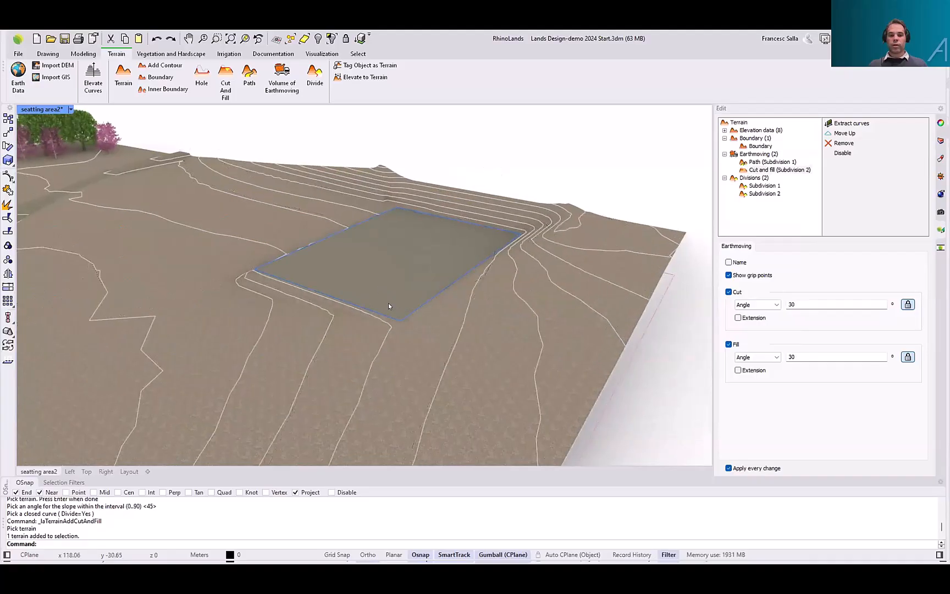
pyautogui.scroll(3, 388, 306)
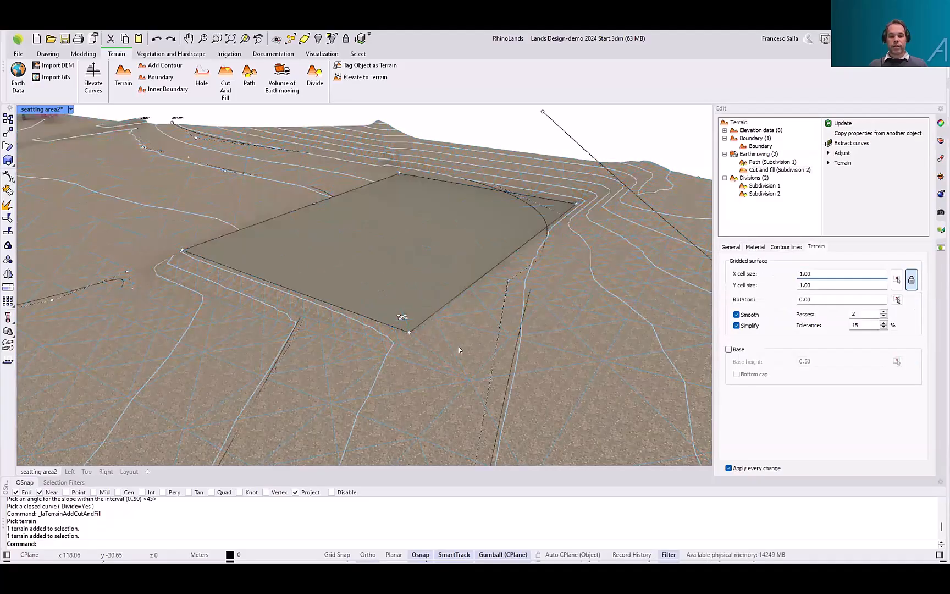
pyautogui.click(420, 353)
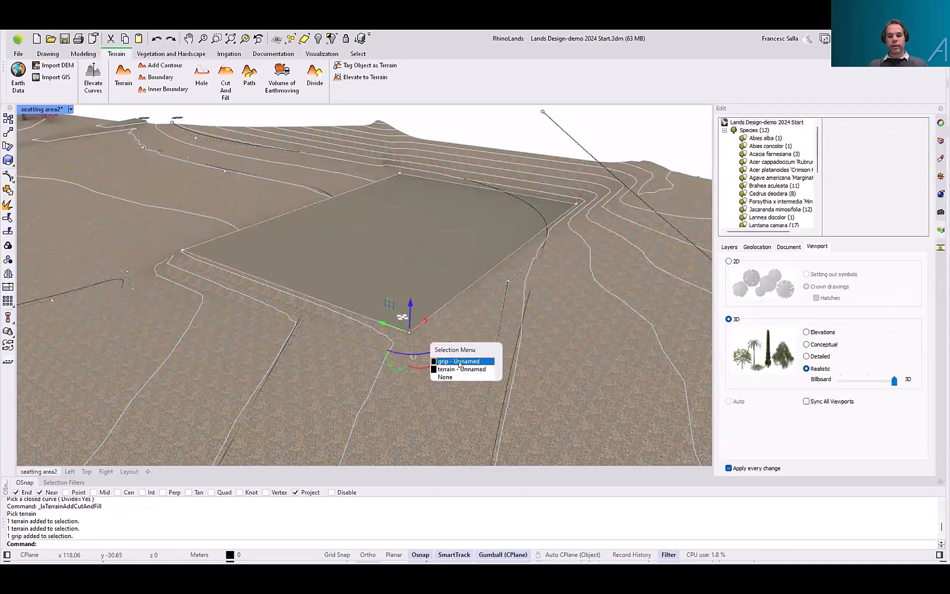
pyautogui.click(460, 362)
pyautogui.press('Escape')
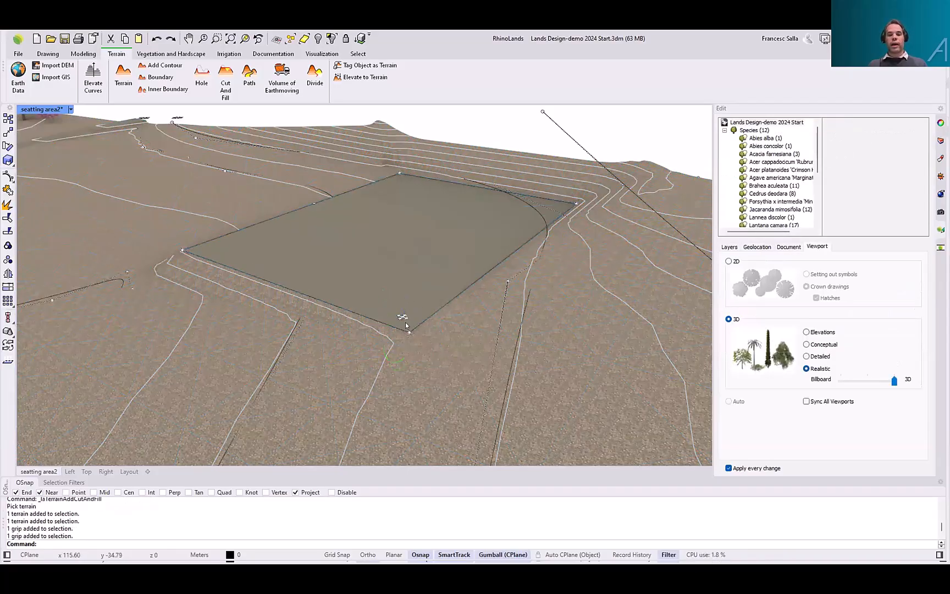
pyautogui.click(400, 316)
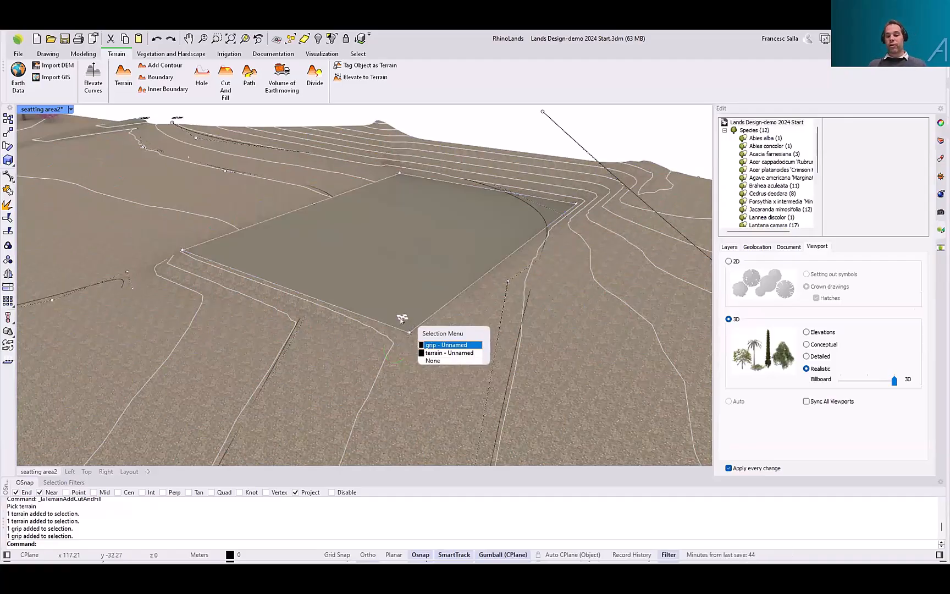
pyautogui.press('Escape')
pyautogui.press('Escape')
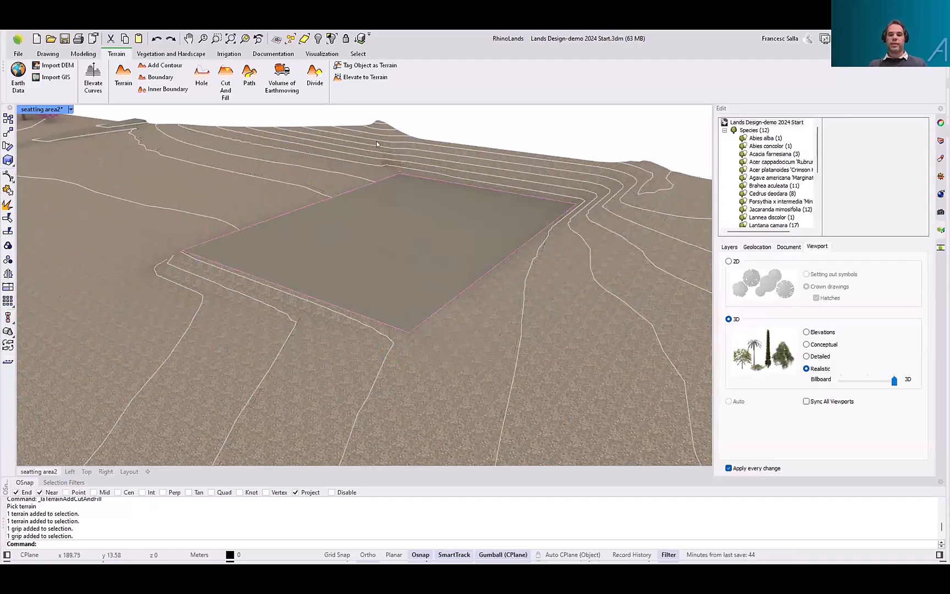
# Look over the whole site with the graded path and the rectangular platform
pyautogui.keyDown('shift'); pyautogui.moveTo(458, 167); pyautogui.dragTo(515, 192, button='right'); pyautogui.keyUp('shift')
pyautogui.scroll(-5, 294, 311)
pyautogui.keyDown('shift'); pyautogui.moveTo(289, 311); pyautogui.dragTo(397, 277, button='right'); pyautogui.keyUp('shift')
pyautogui.scroll(-3, 416, 278)
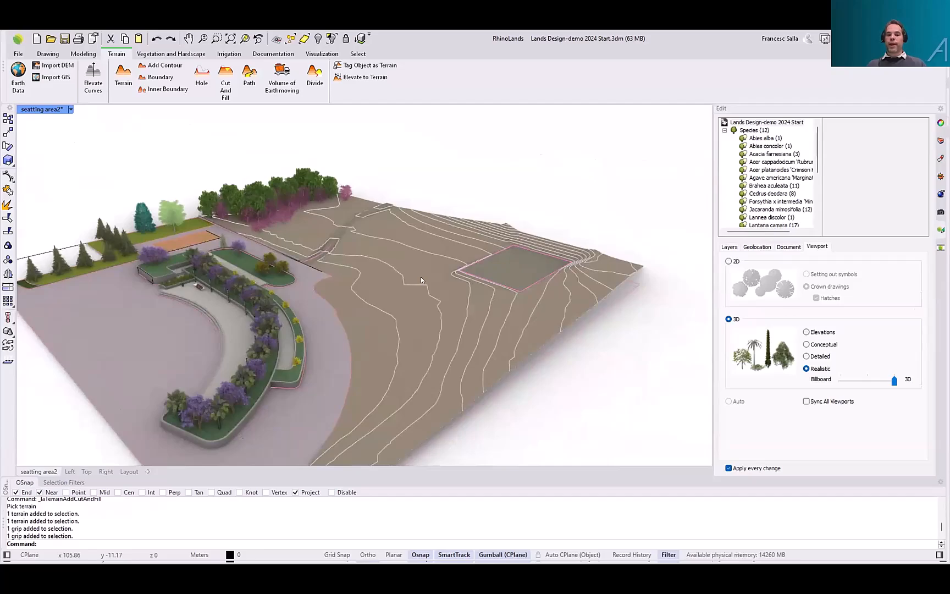
pyautogui.moveTo(448, 250); pyautogui.dragTo(522, 250, button='right')
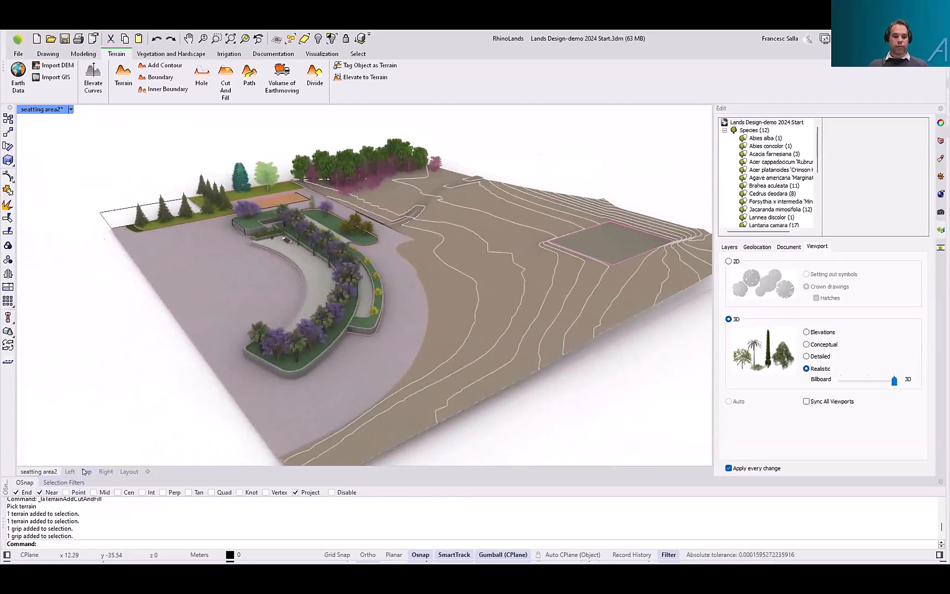
# Insert a terrain list in the empty area beside the site plan in the Top view and inspect its earthmoving rows
pyautogui.scroll(-5, 360, 272)
pyautogui.moveTo(481, 271); pyautogui.dragTo(460, 267, button='right')
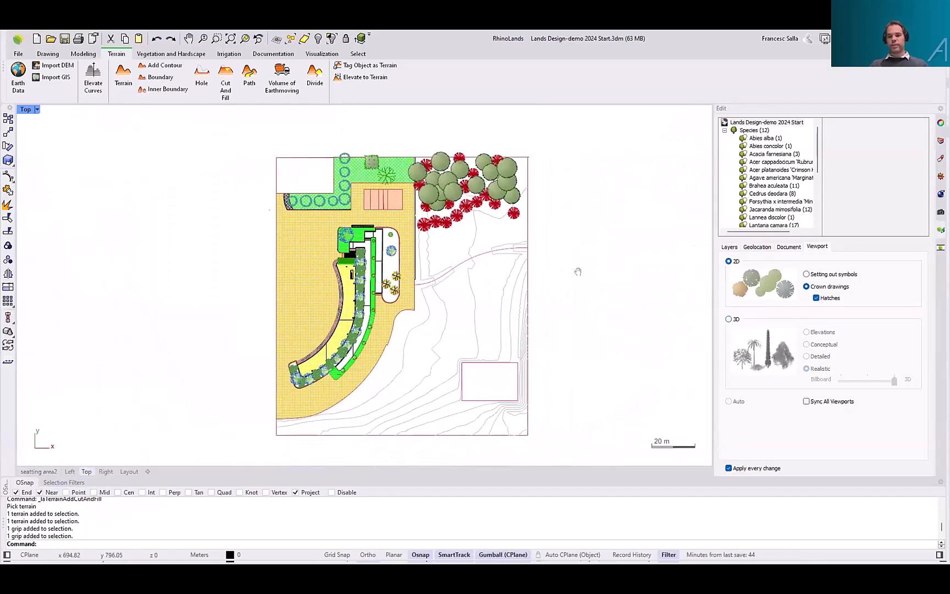
pyautogui.moveTo(581, 271); pyautogui.dragTo(572, 273, button='right')
pyautogui.moveTo(456, 270); pyautogui.dragTo(486, 282, button='right')
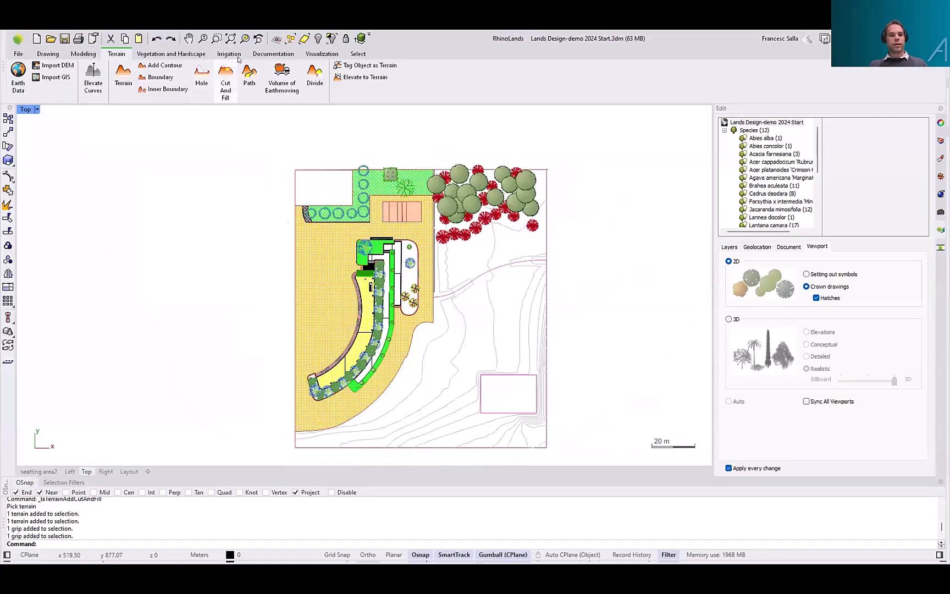
pyautogui.click(266, 54)
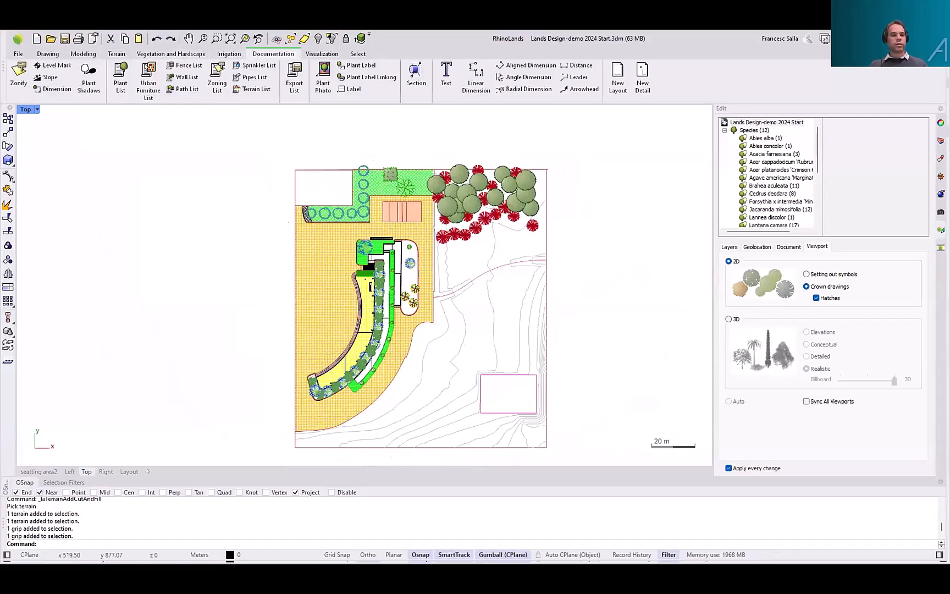
pyautogui.click(252, 89)
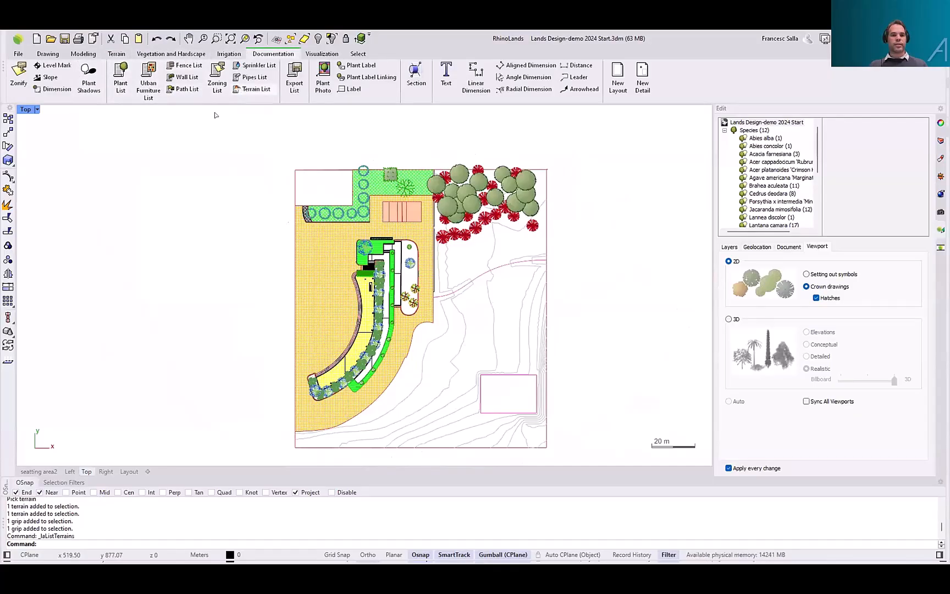
pyautogui.click(169, 176)
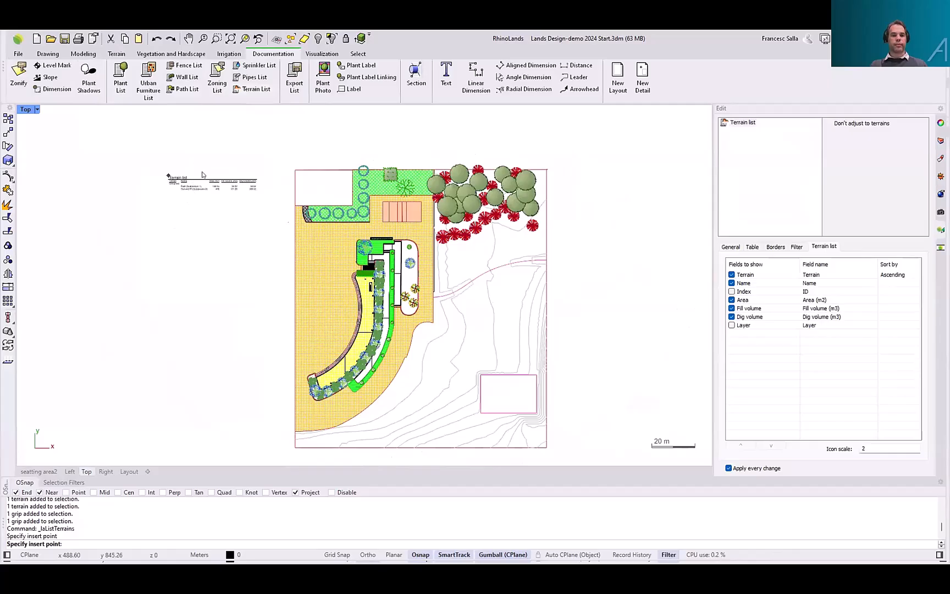
pyautogui.scroll(10, 202, 174)
pyautogui.scroll(4, 206, 202)
pyautogui.scroll(-1, 249, 184)
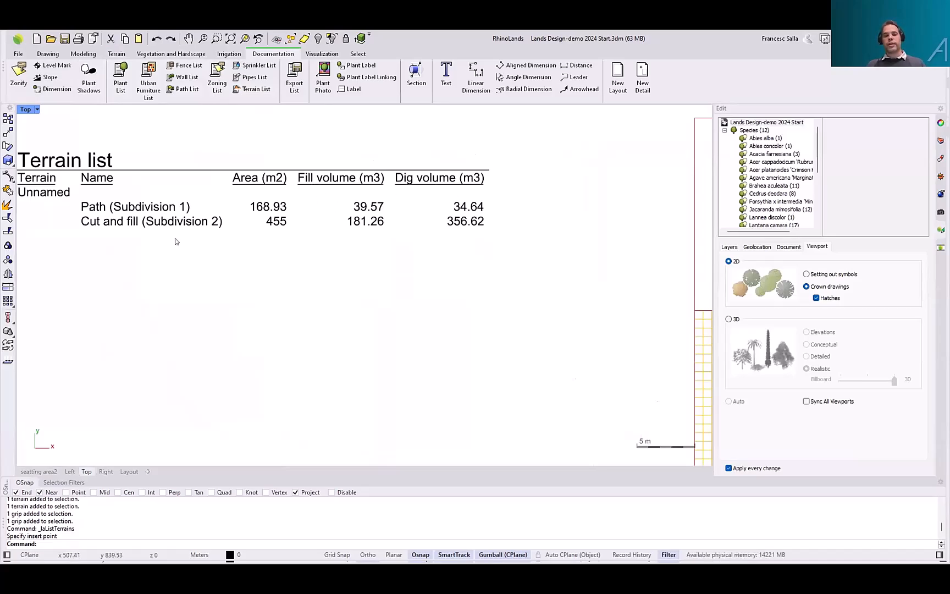
pyautogui.click(151, 218)
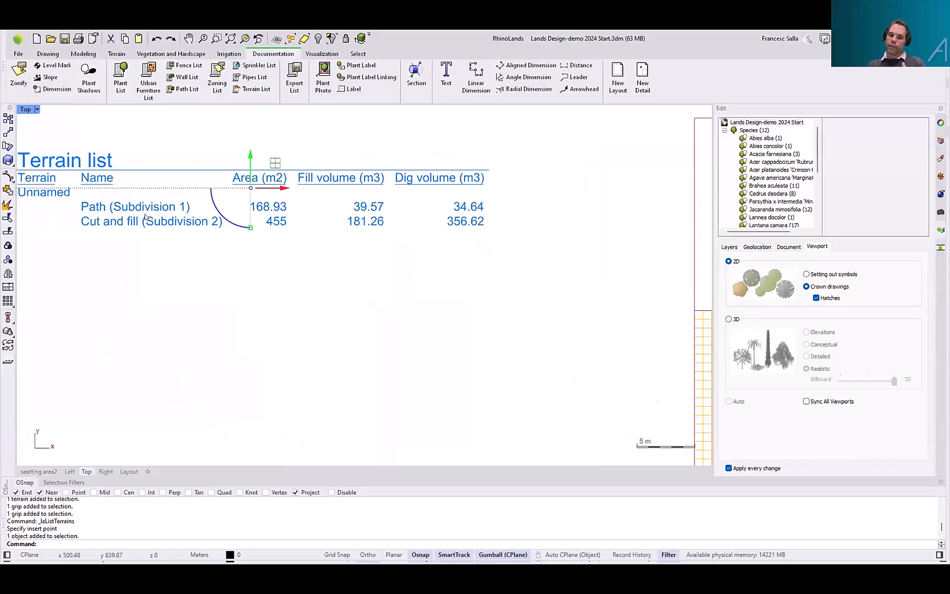
# Set the linked cut and fill angles of the terrain's Cut and fill (Subdivision 2) to 45 degrees
pyautogui.scroll(-2, 147, 218)
pyautogui.scroll(-4, 144, 218)
pyautogui.moveTo(216, 266); pyautogui.dragTo(141, 193, button='right')
pyautogui.scroll(-4, 140, 193)
pyautogui.moveTo(373, 305); pyautogui.dragTo(381, 236, button='right')
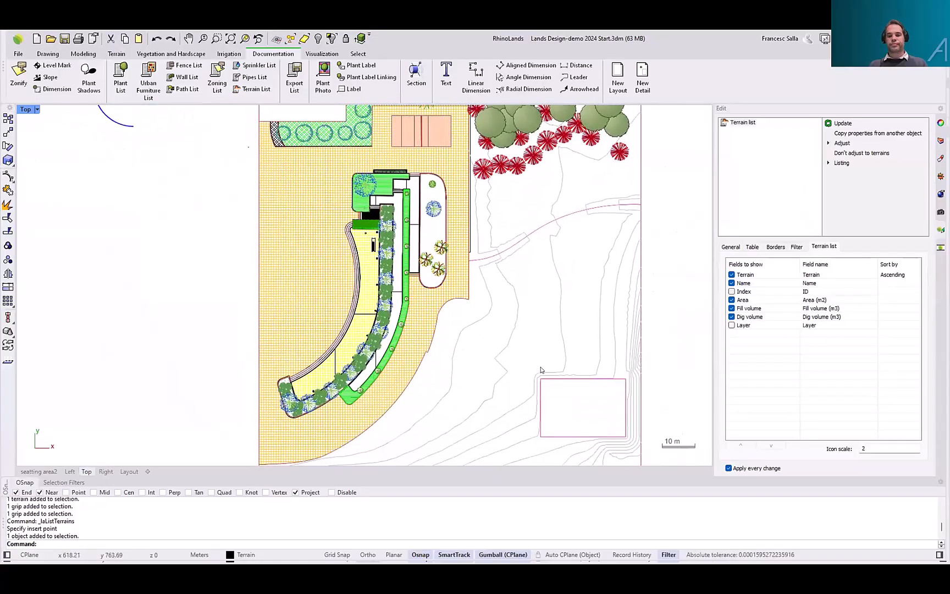
pyautogui.click(548, 375)
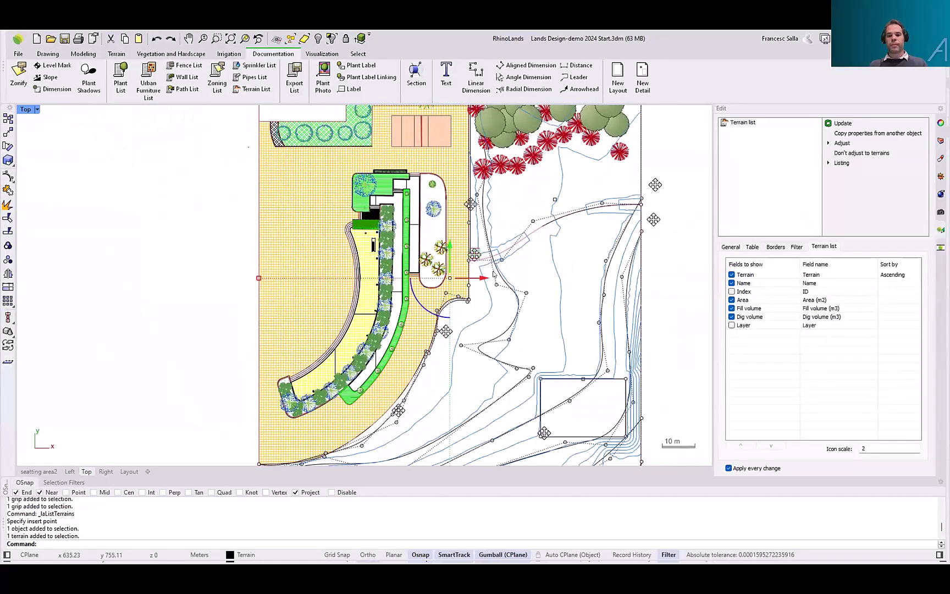
pyautogui.moveTo(428, 199); pyautogui.dragTo(446, 273, button='right')
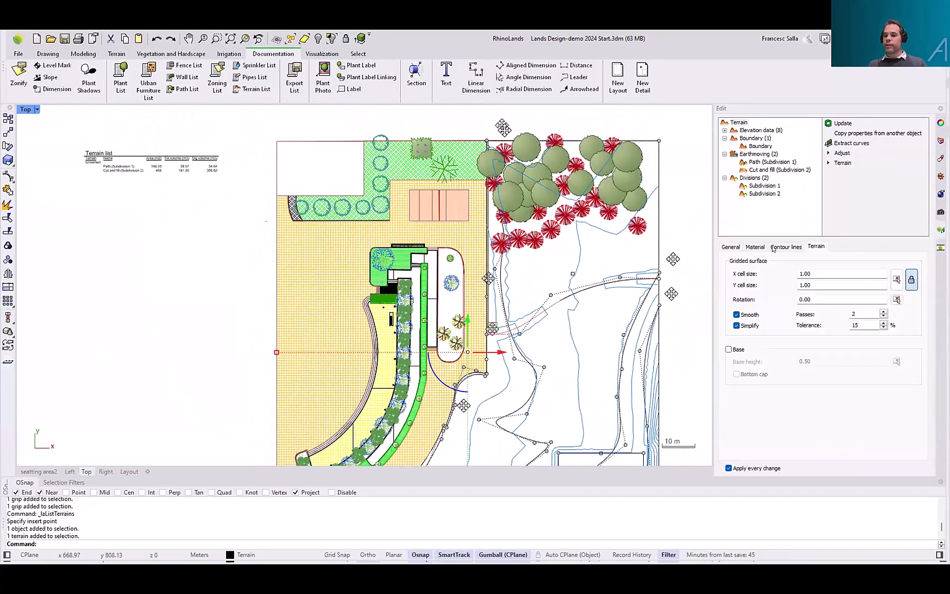
pyautogui.click(755, 170)
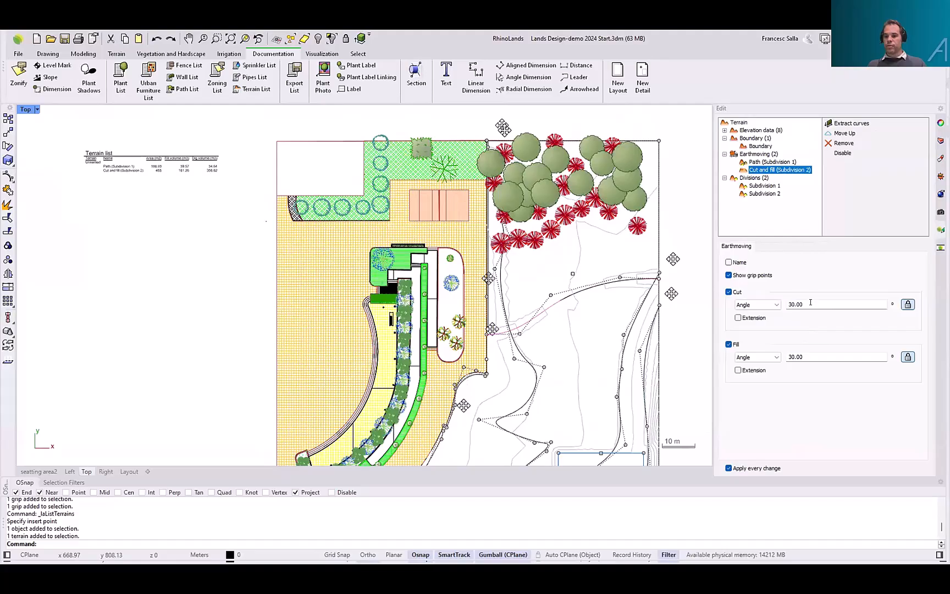
pyautogui.doubleClick(797, 305)
pyautogui.write('45')
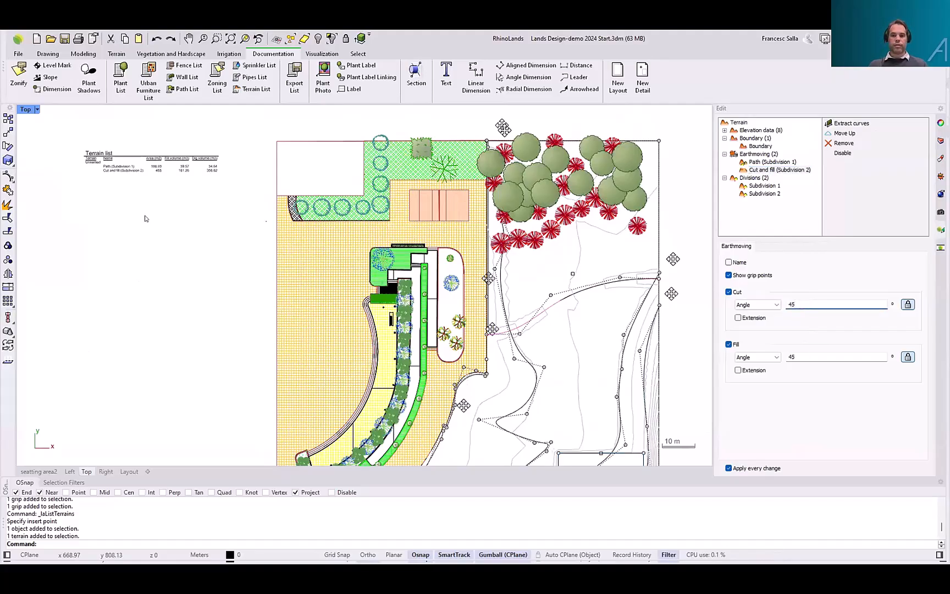
# Clear the selection and check the cut and fill volumes in the terrain list and the platform slopes in the seating area view
pyautogui.moveTo(198, 181); pyautogui.dragTo(210, 182, button='right')
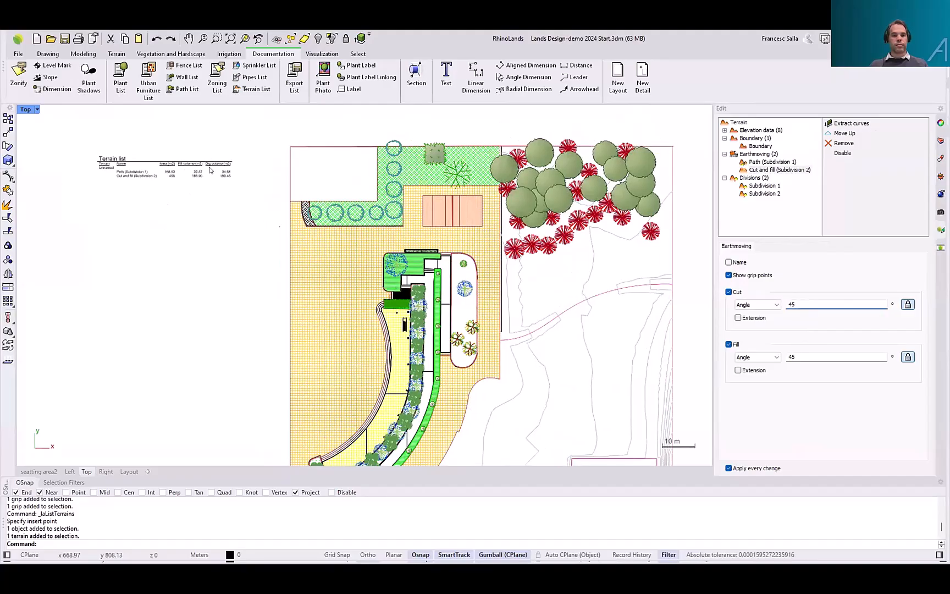
pyautogui.press('Escape')
pyautogui.scroll(5, 204, 170)
pyautogui.moveTo(211, 172); pyautogui.dragTo(226, 178, button='right')
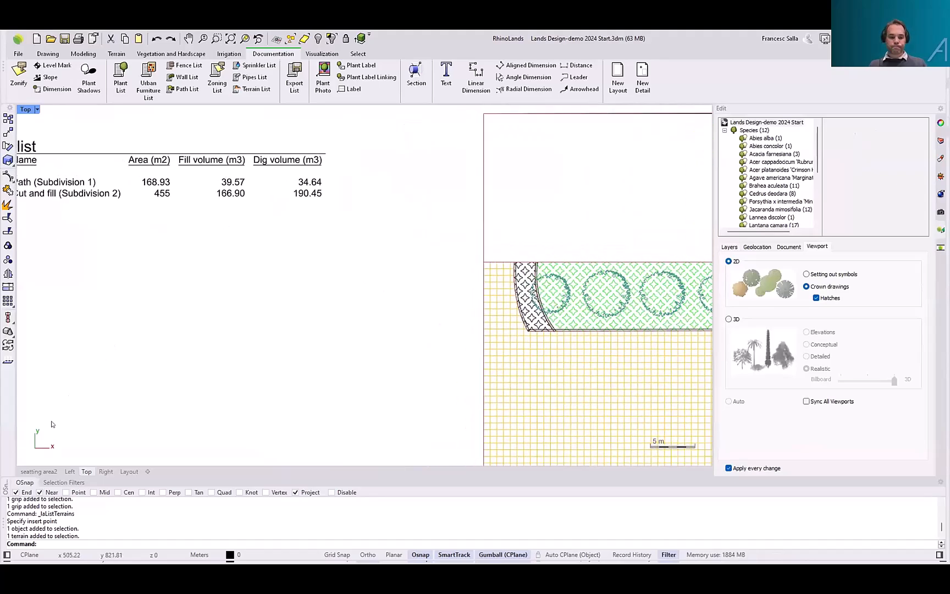
pyautogui.keyDown('shift'); pyautogui.moveTo(437, 311); pyautogui.dragTo(423, 278, button='right'); pyautogui.keyUp('shift')
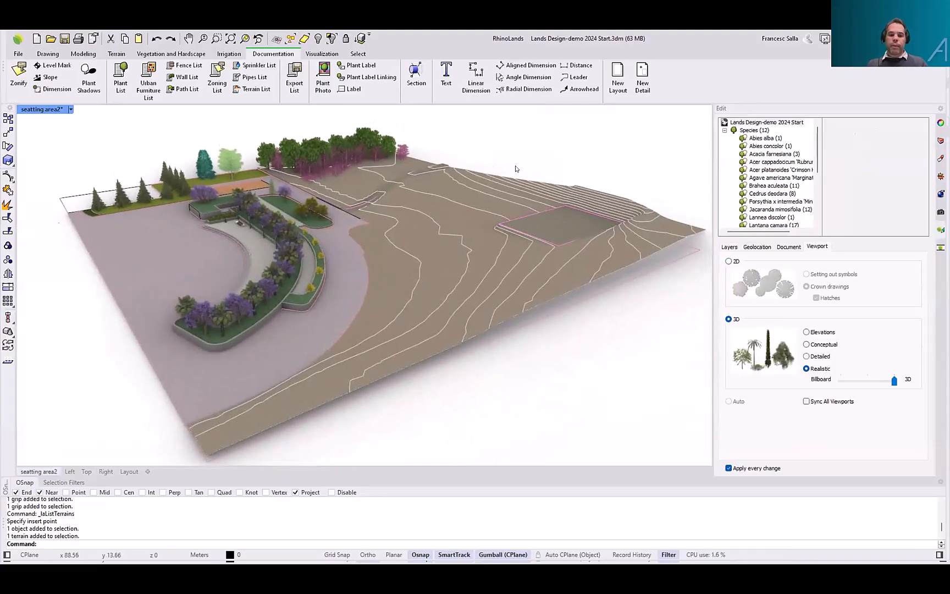
pyautogui.moveTo(441, 391); pyautogui.dragTo(383, 215, button='right')
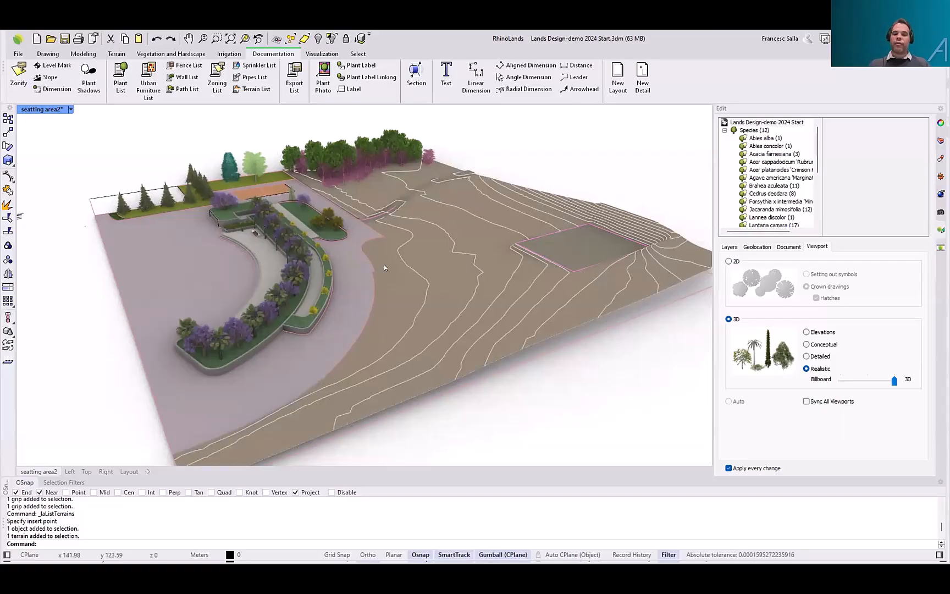
pyautogui.keyDown('shift'); pyautogui.moveTo(394, 269); pyautogui.dragTo(448, 215, button='right'); pyautogui.keyUp('shift')
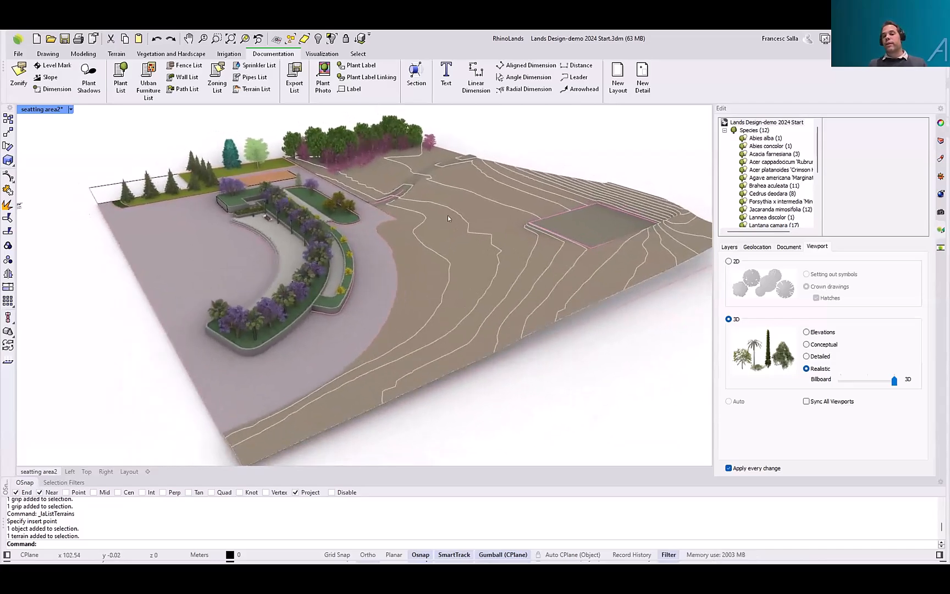
# Start a forest from the Top view using Cedrus deodara, with a 9.72 m crown diameter and 15 m approximate height
pyautogui.click(86, 471)
pyautogui.scroll(-8, 280, 335)
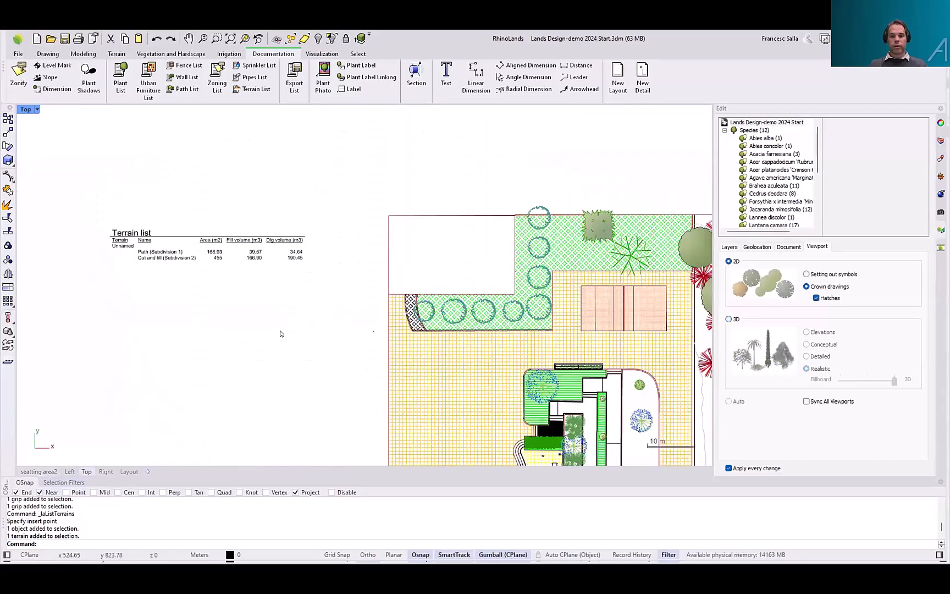
pyautogui.moveTo(338, 345); pyautogui.dragTo(300, 350, button='right')
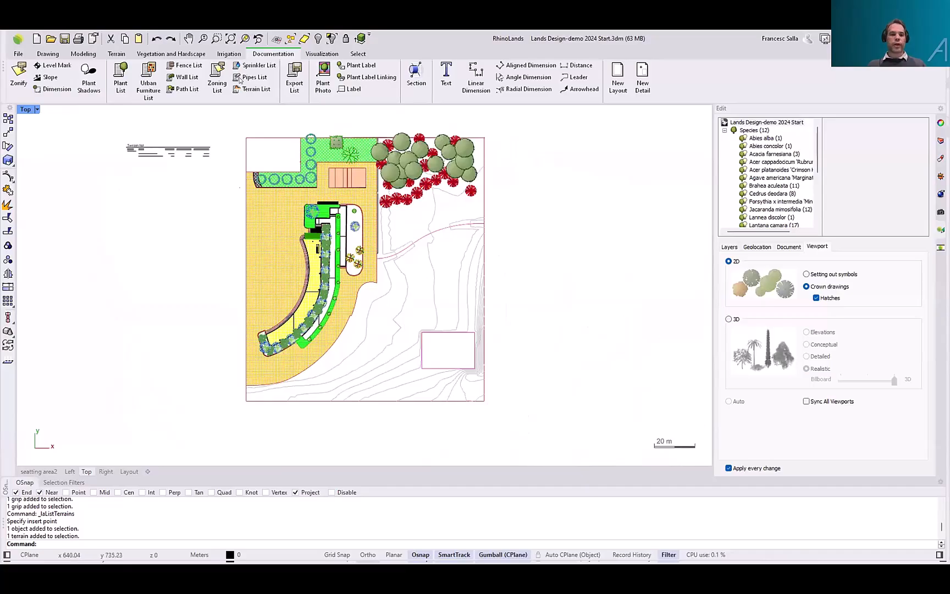
pyautogui.click(171, 53)
pyautogui.click(163, 71)
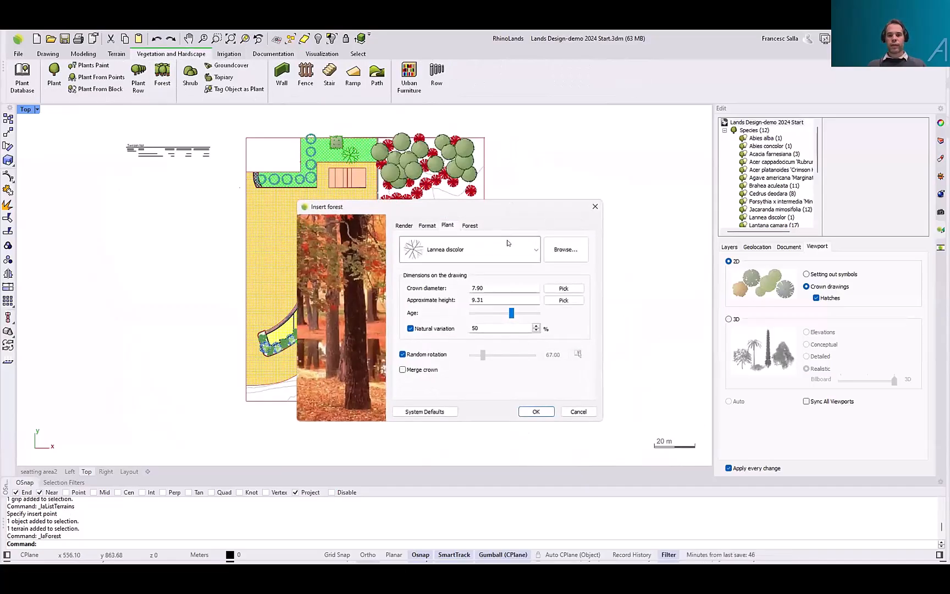
pyautogui.click(533, 254)
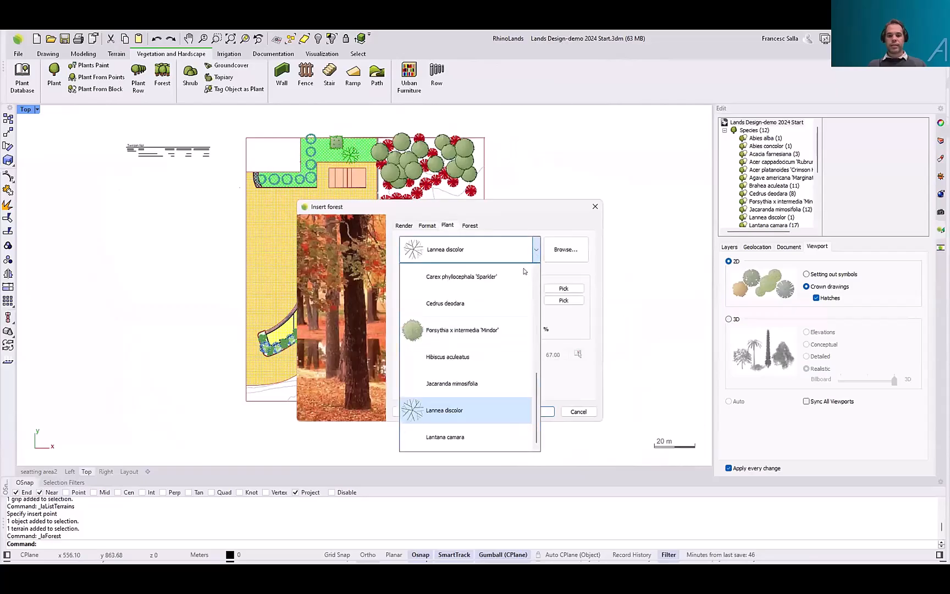
pyautogui.click(496, 299)
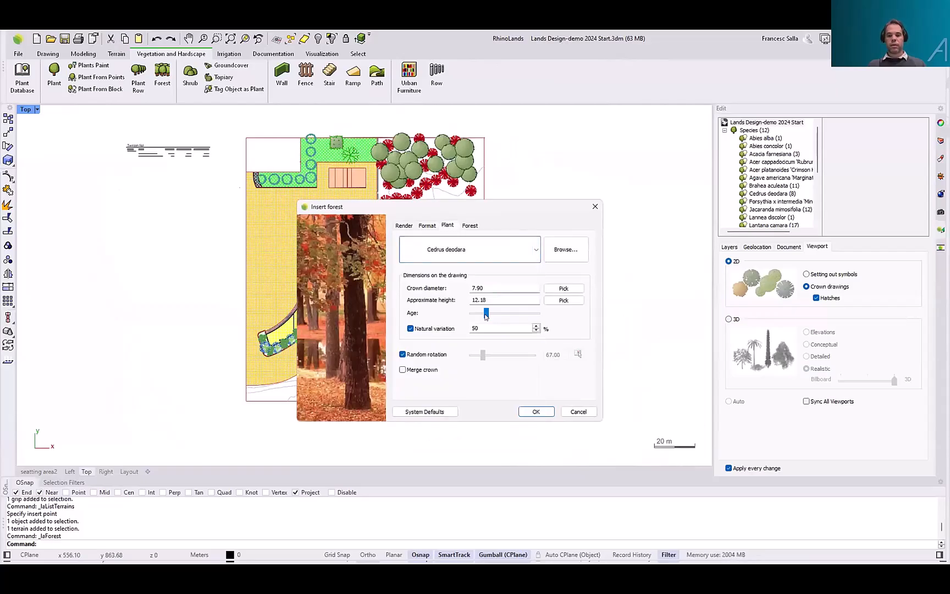
pyautogui.moveTo(487, 313); pyautogui.dragTo(490, 313)
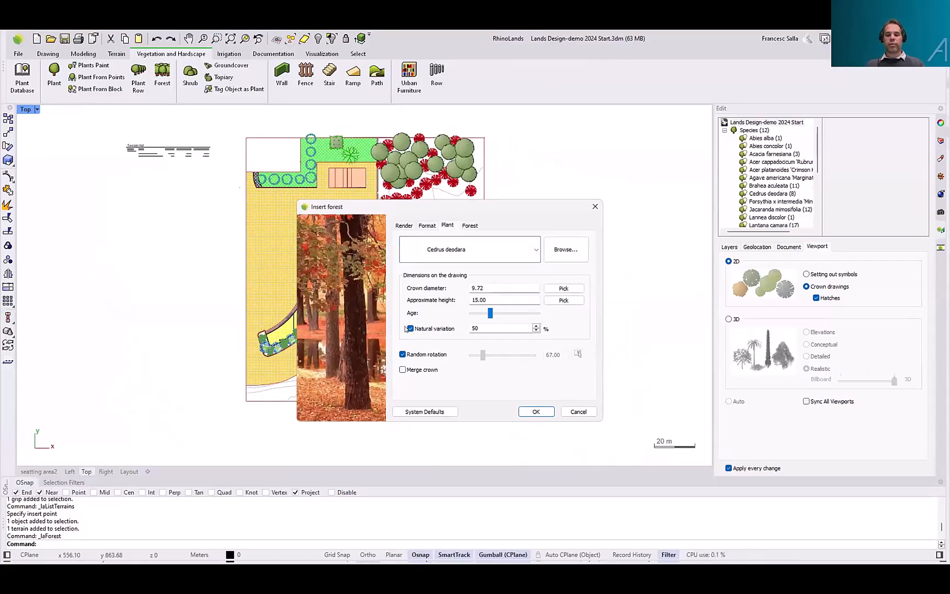
# Set the forest's number of units to 60
pyautogui.click(470, 226)
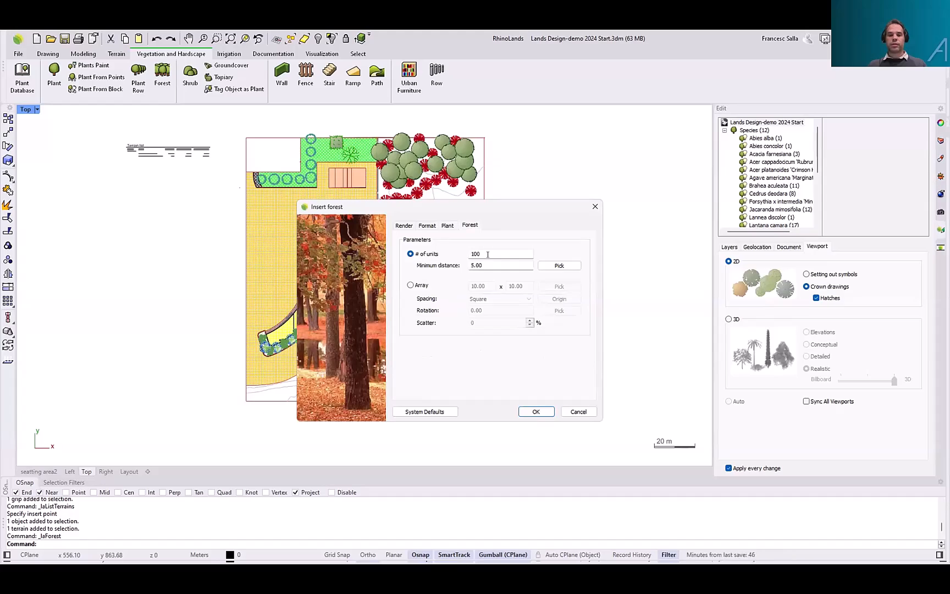
pyautogui.click(423, 258)
pyautogui.write('60')
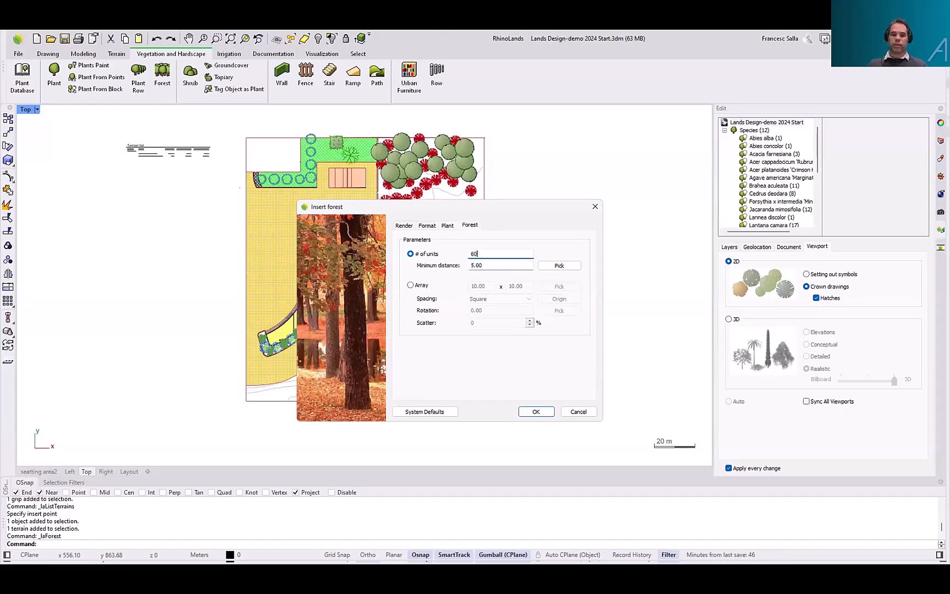
# Set the forest's minimum distance to 2 and accept the insertion parameters
pyautogui.press('Tab')
pyautogui.write('2')
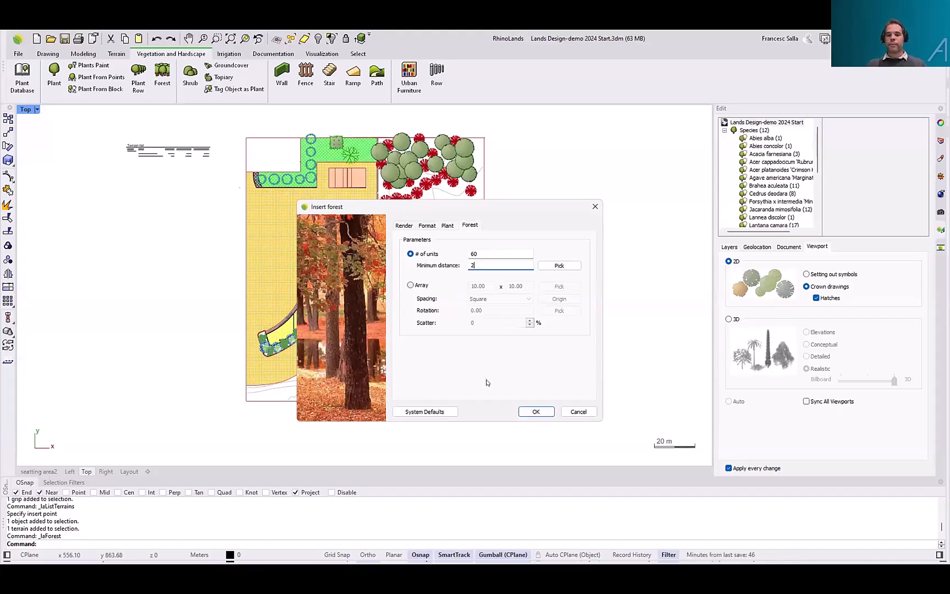
pyautogui.click(525, 412)
# With object snaps disabled, outline the forest area as a polyline around the contoured slope beside the paved area, enclosing the rectangular platform
pyautogui.moveTo(469, 277); pyautogui.dragTo(472, 242, button='right')
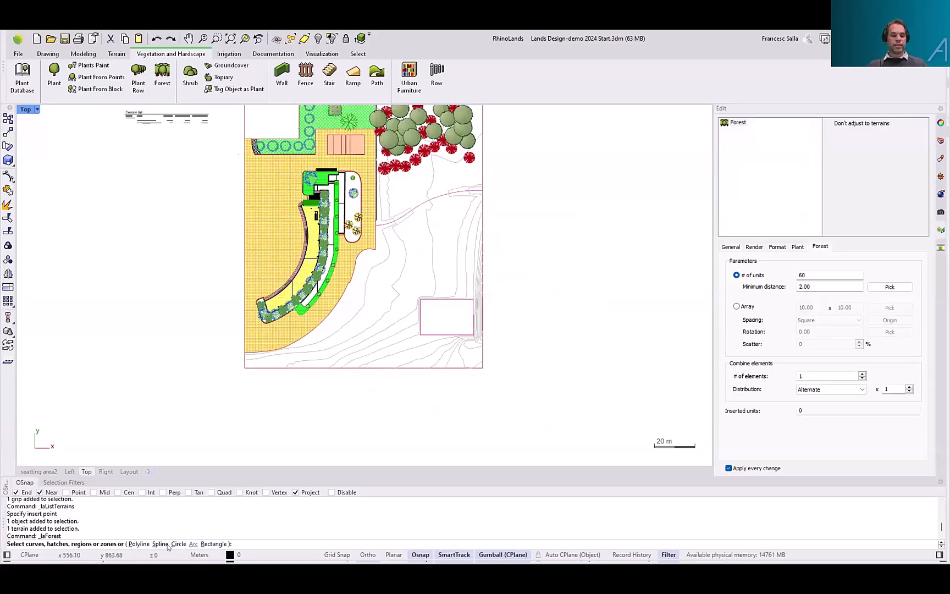
pyautogui.click(137, 543)
pyautogui.scroll(3, 297, 367)
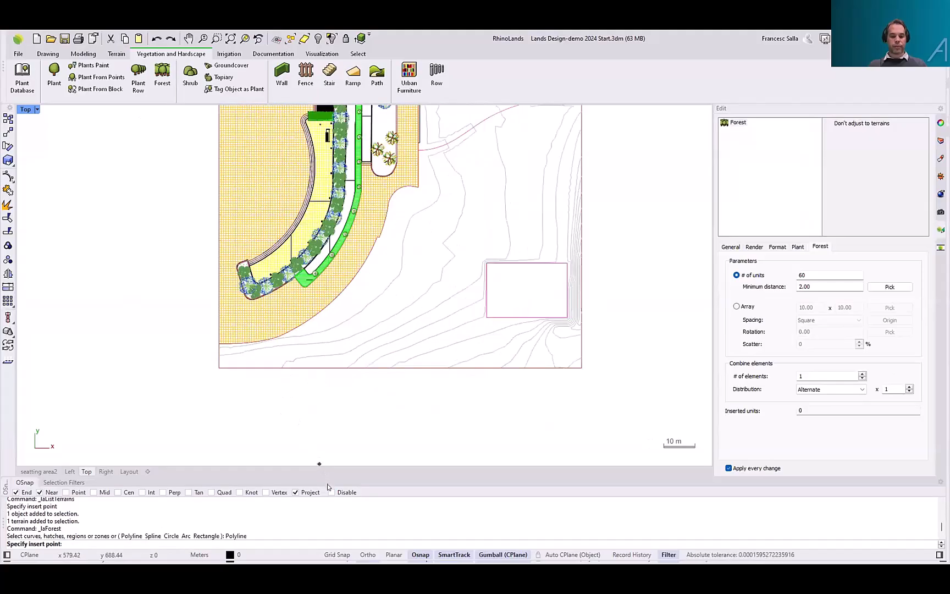
pyautogui.click(332, 493)
pyautogui.click(264, 351)
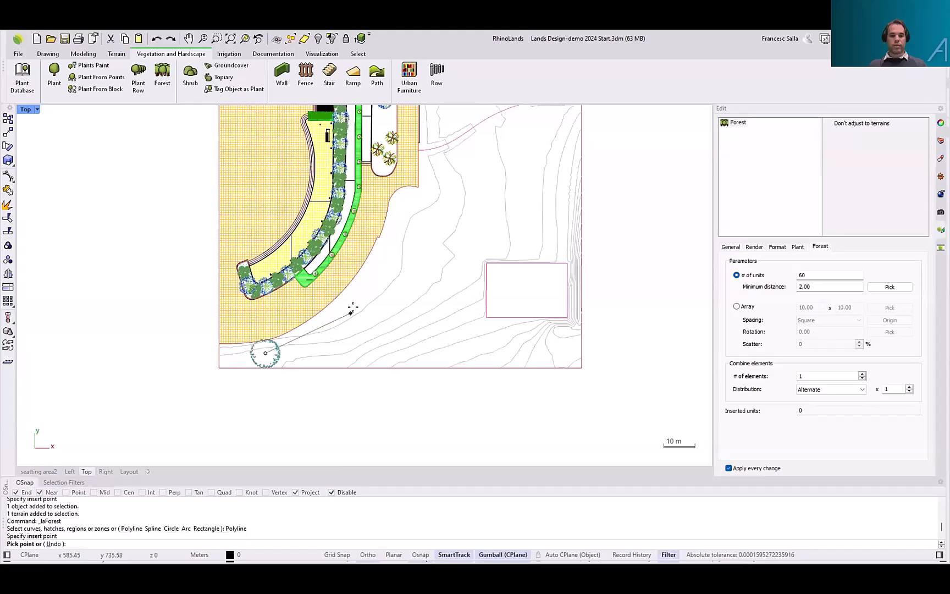
pyautogui.click(409, 210)
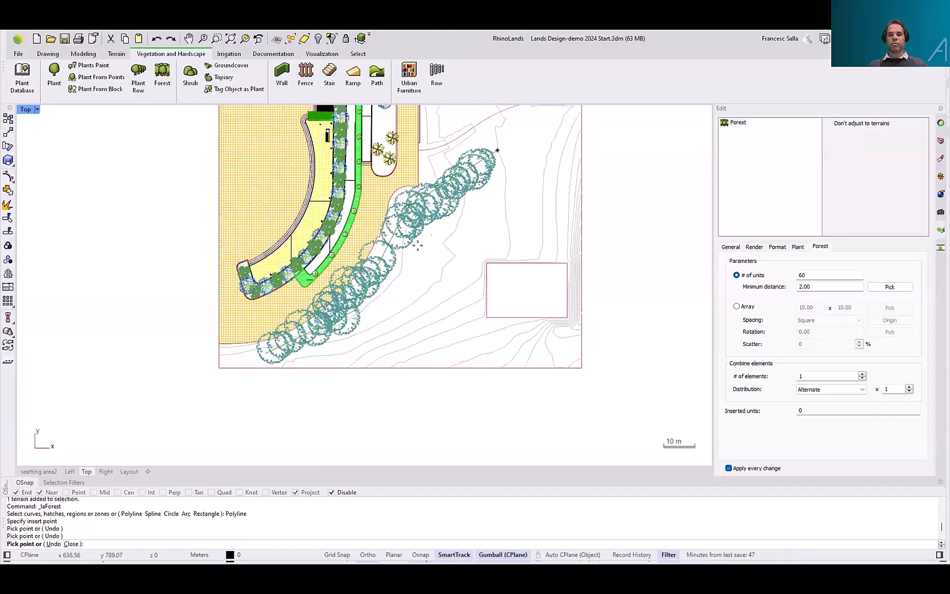
pyautogui.scroll(-3, 472, 185)
pyautogui.scroll(3, 471, 185)
pyautogui.click(472, 167)
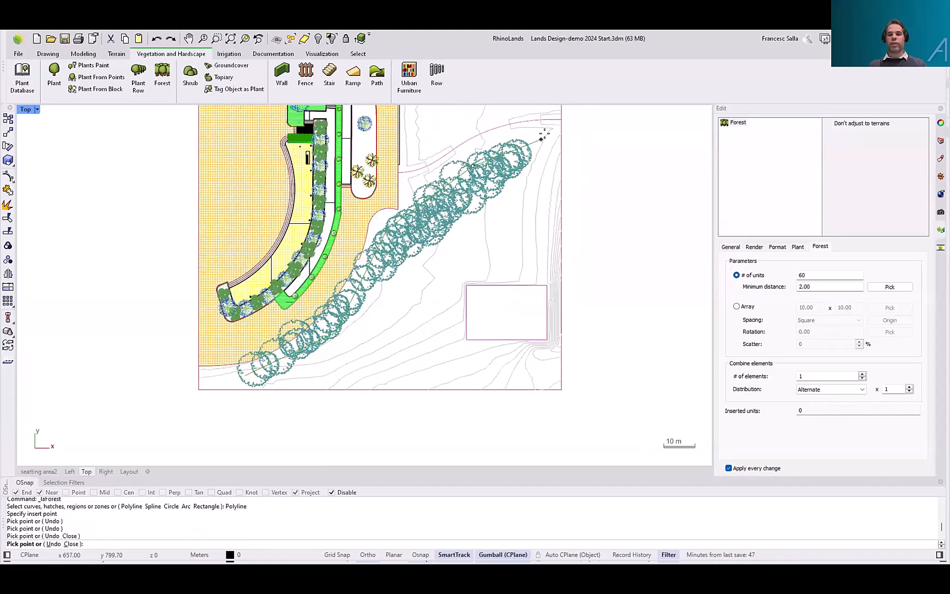
pyautogui.click(552, 370)
pyautogui.click(353, 378)
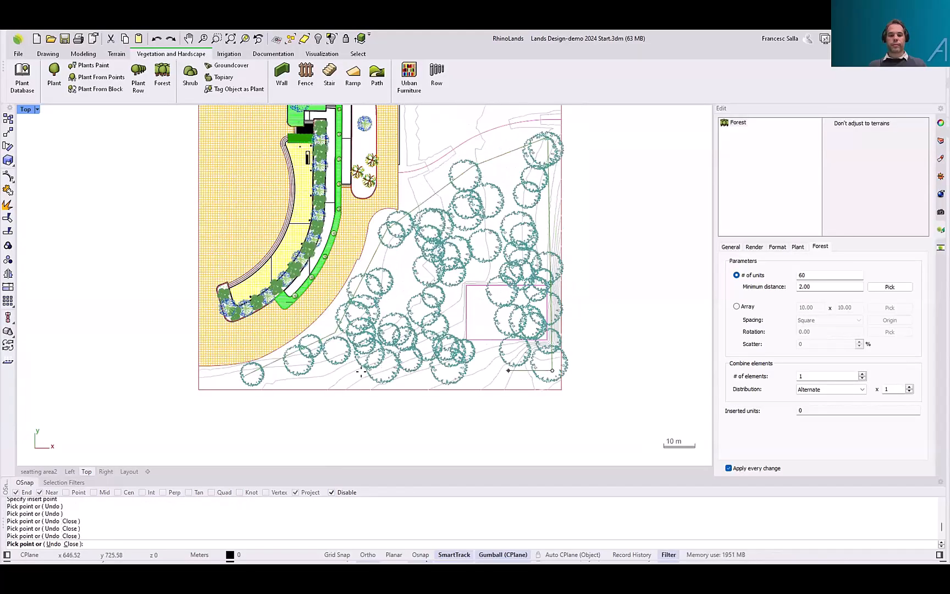
pyautogui.scroll(4, 337, 384)
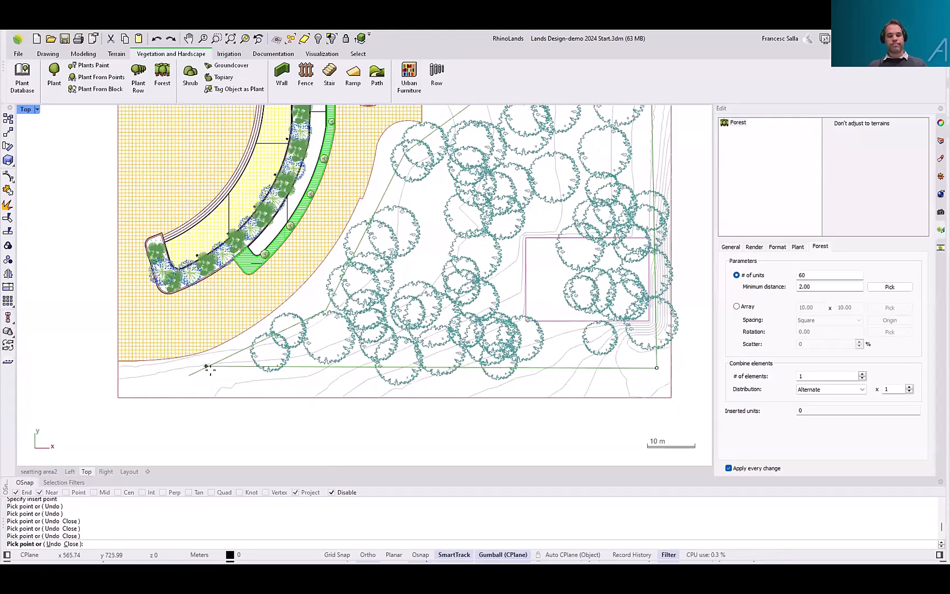
pyautogui.click(257, 384)
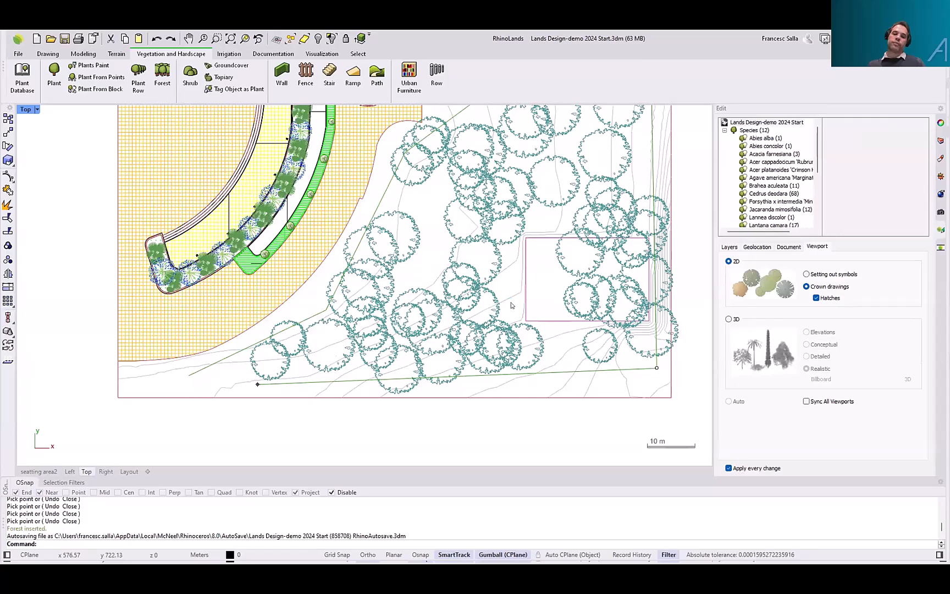
# Switch to the seatting area2 view and redistribute the new forest's trees twice
pyautogui.moveTo(510, 303); pyautogui.dragTo(480, 326, button='right')
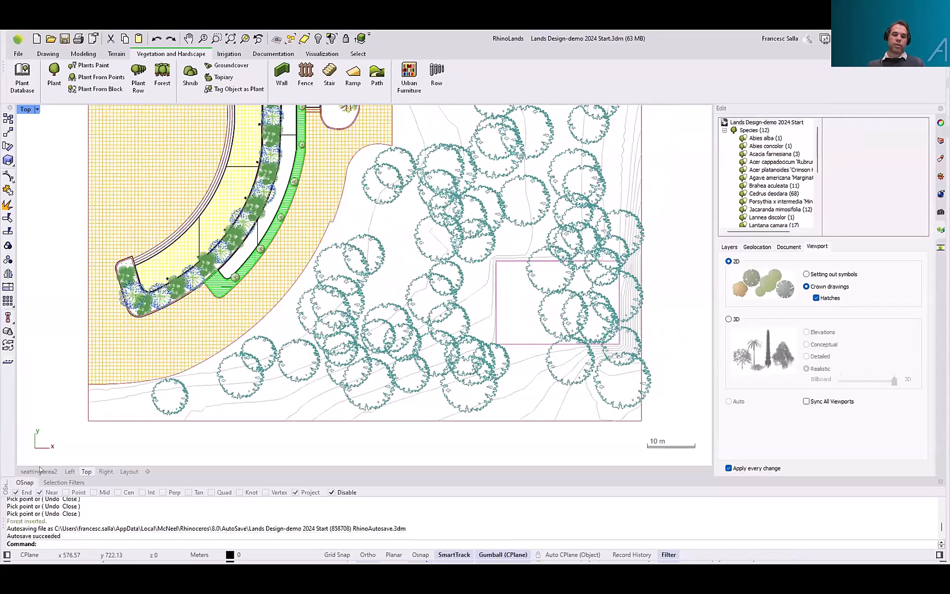
pyautogui.hotkey('ctrl', 'Tab')
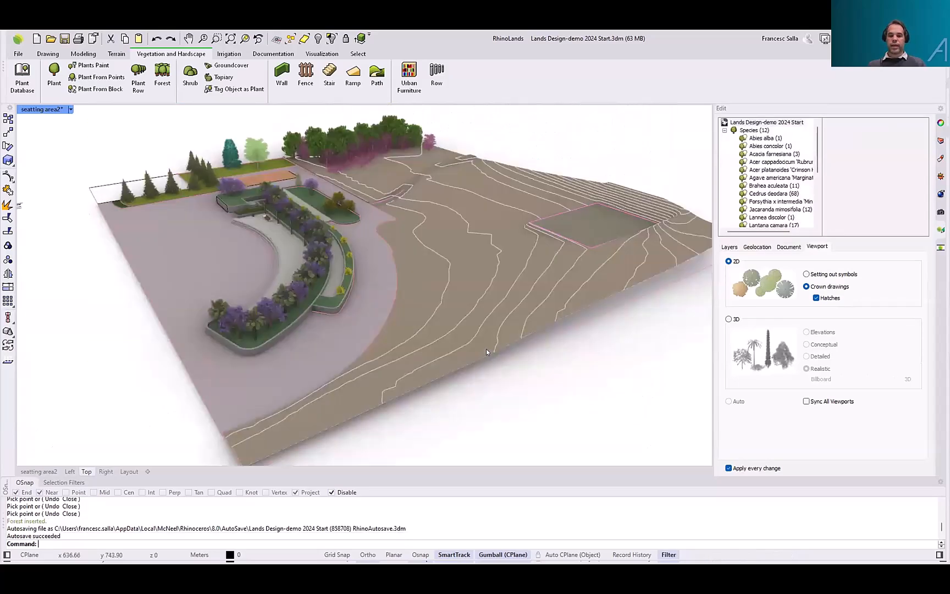
pyautogui.moveTo(518, 342); pyautogui.dragTo(461, 353, button='right')
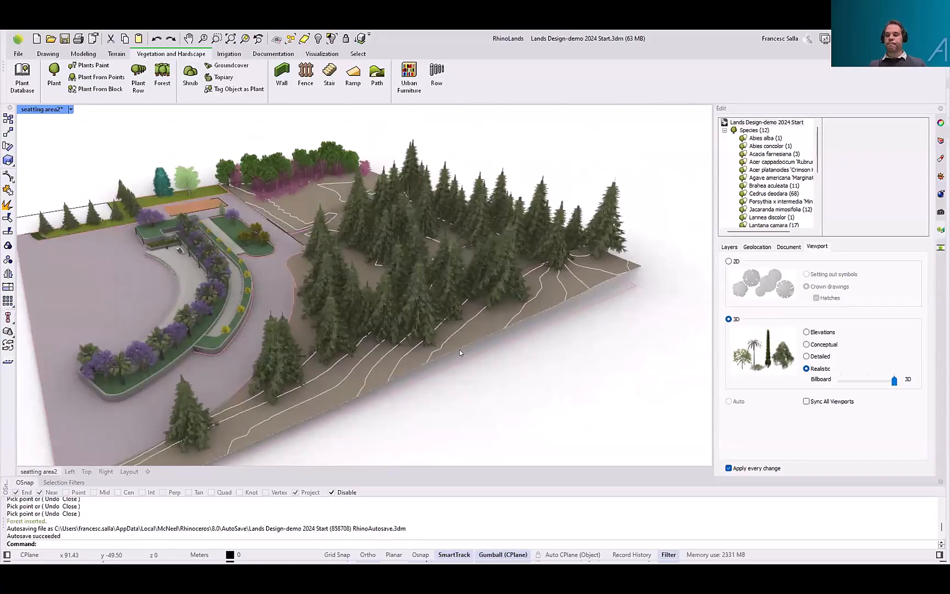
pyautogui.click(477, 285)
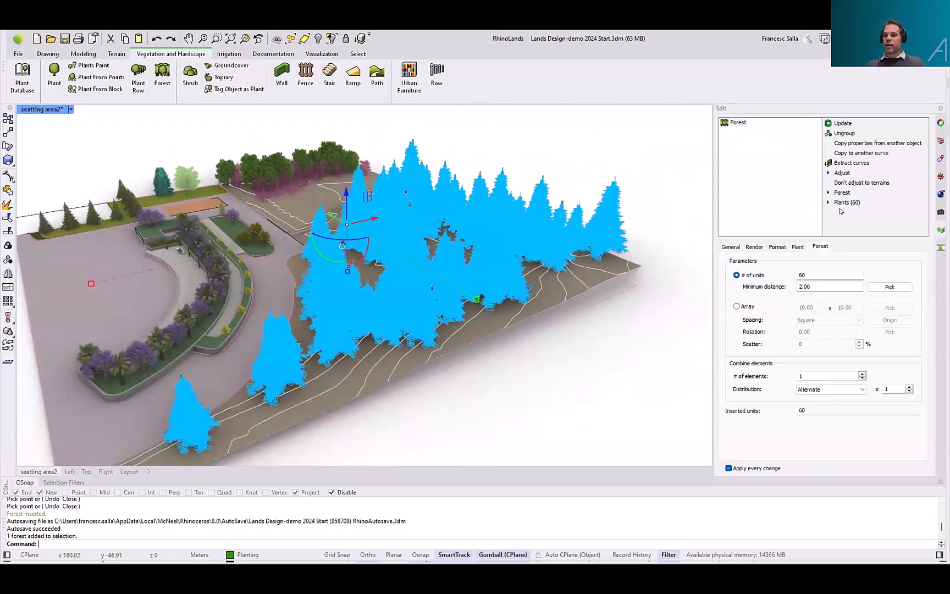
pyautogui.click(842, 193)
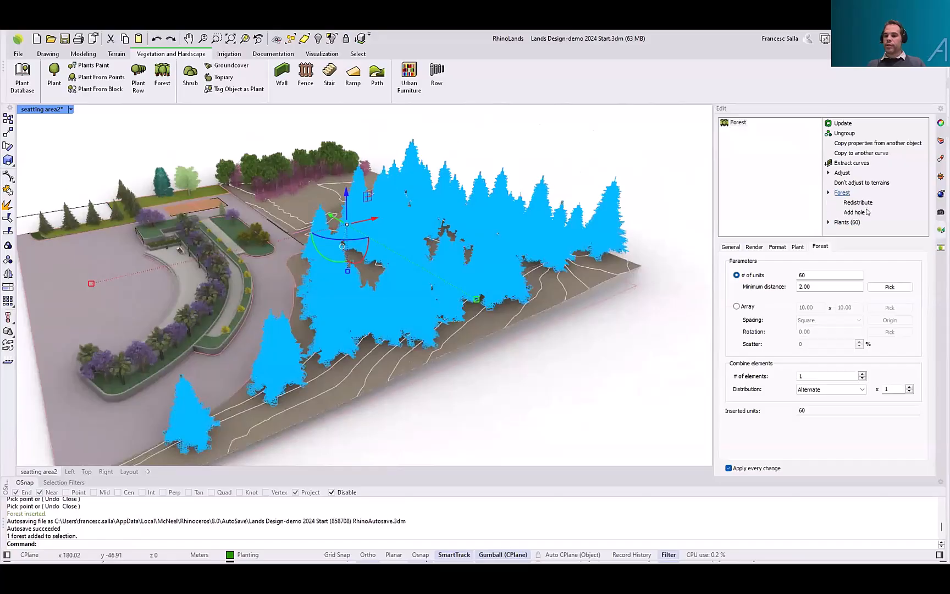
pyautogui.click(859, 203)
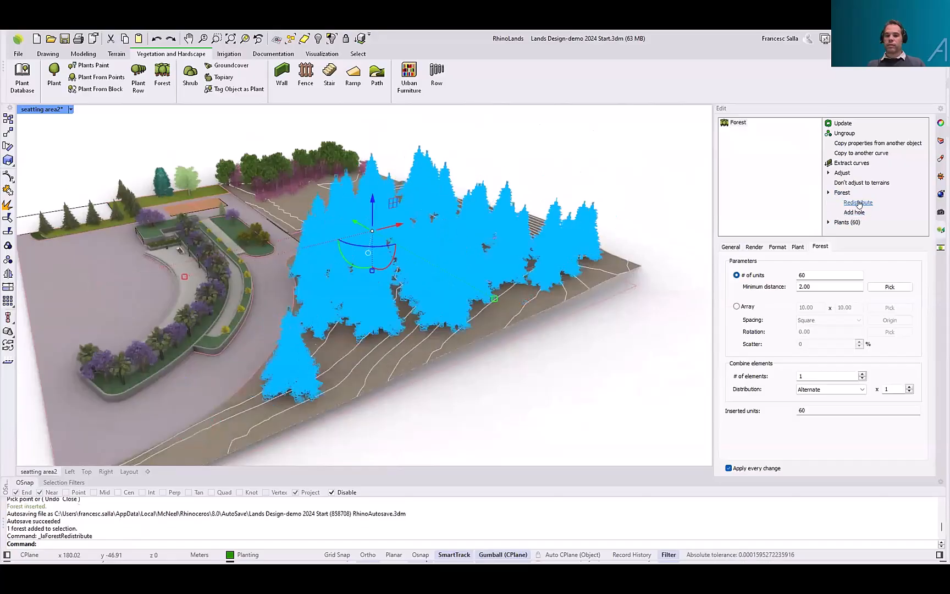
pyautogui.click(842, 203)
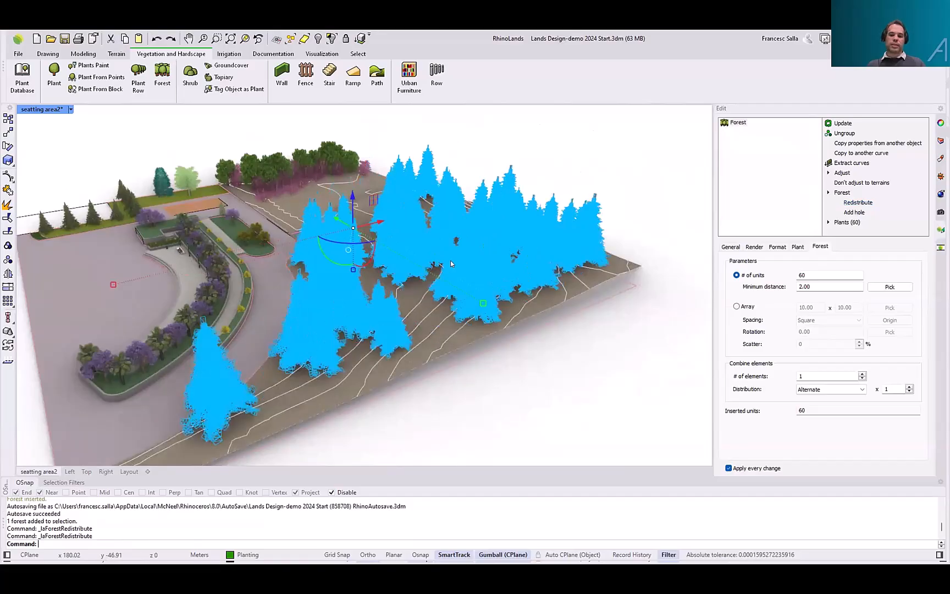
# Add a hole to the forest using the outline of the rectangular platform on the slope
pyautogui.moveTo(503, 286); pyautogui.dragTo(471, 343, button='right')
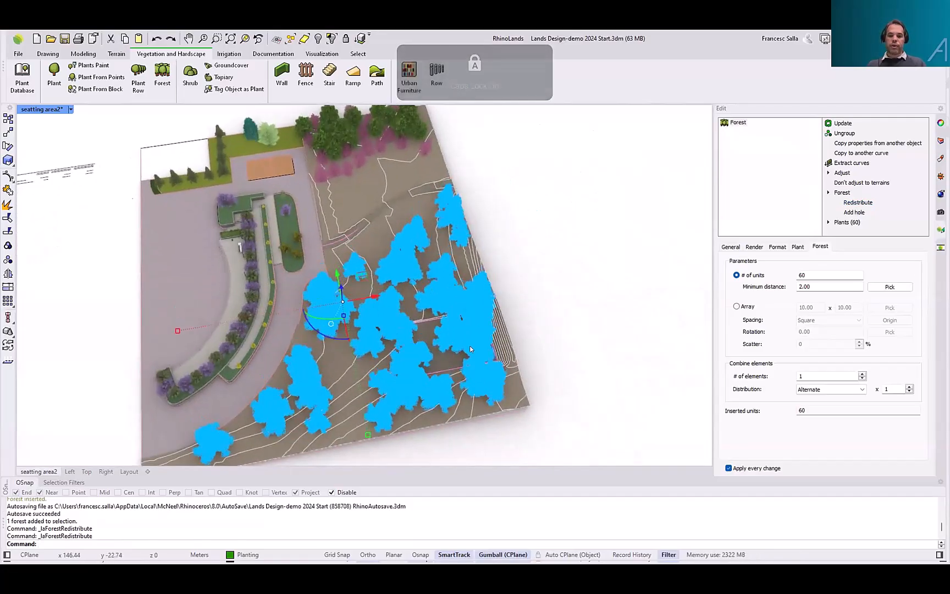
pyautogui.scroll(5, 456, 318)
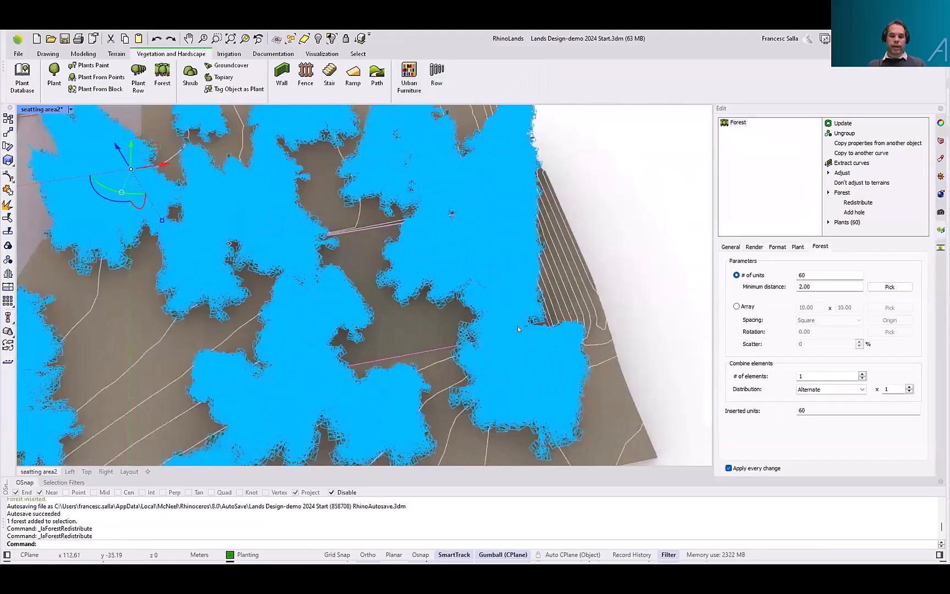
pyautogui.keyDown('shift'); pyautogui.moveTo(443, 330); pyautogui.dragTo(476, 342, button='right'); pyautogui.keyUp('shift')
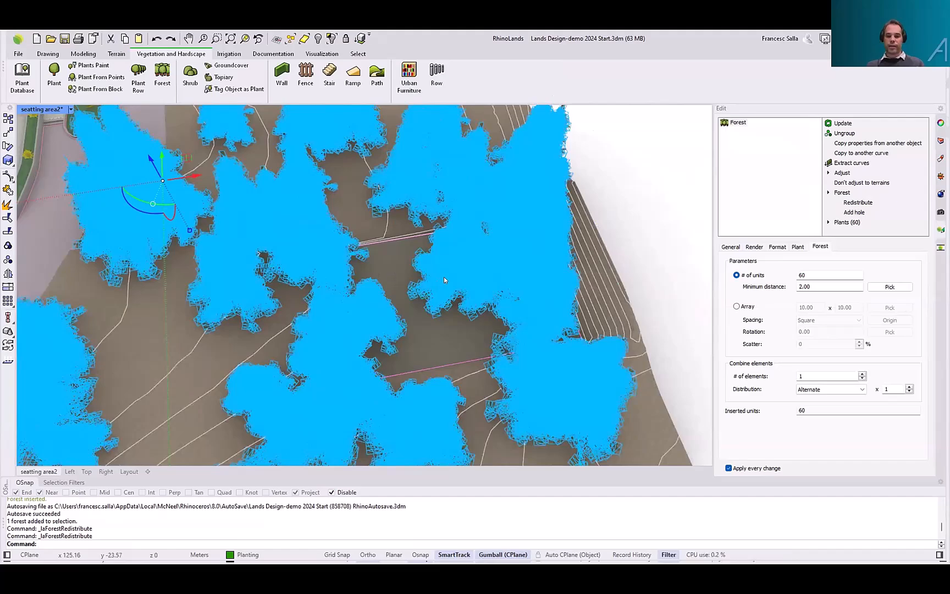
pyautogui.click(423, 333)
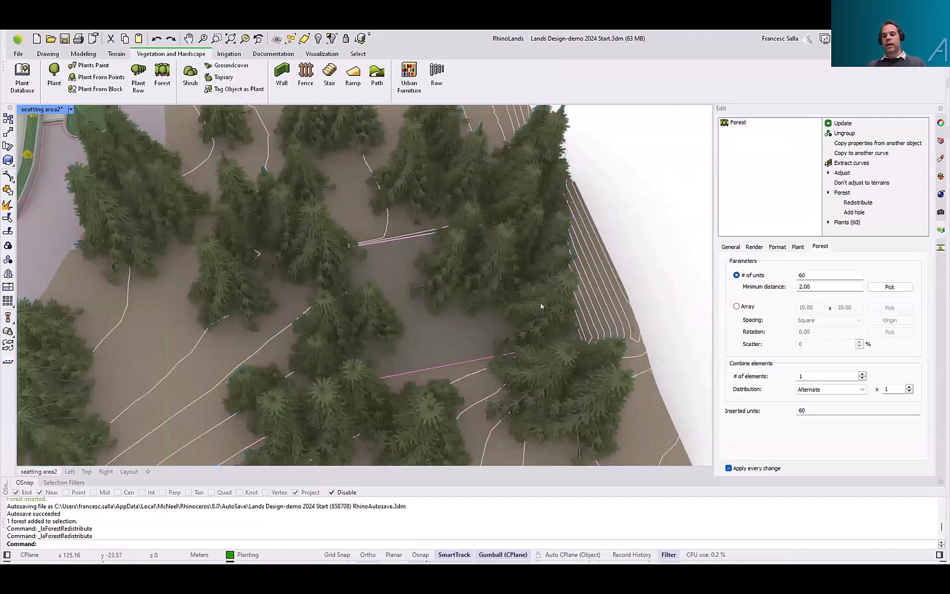
pyautogui.click(533, 250)
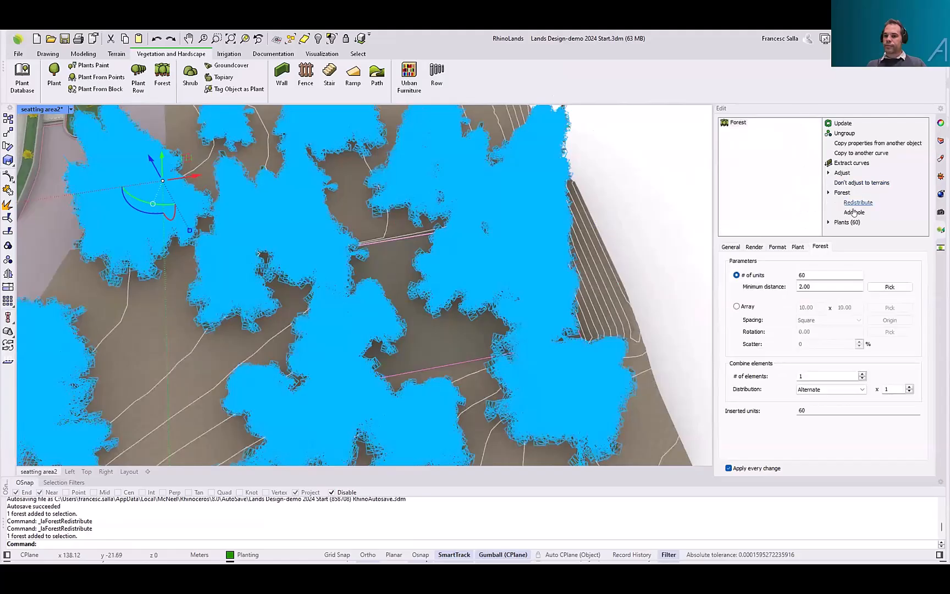
pyautogui.click(854, 213)
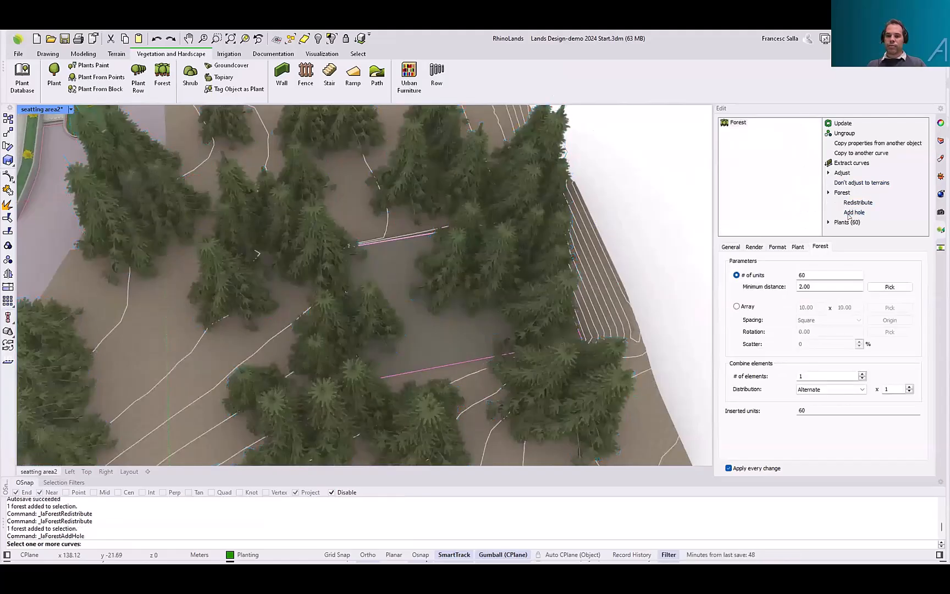
pyautogui.click(463, 362)
pyautogui.press('Return')
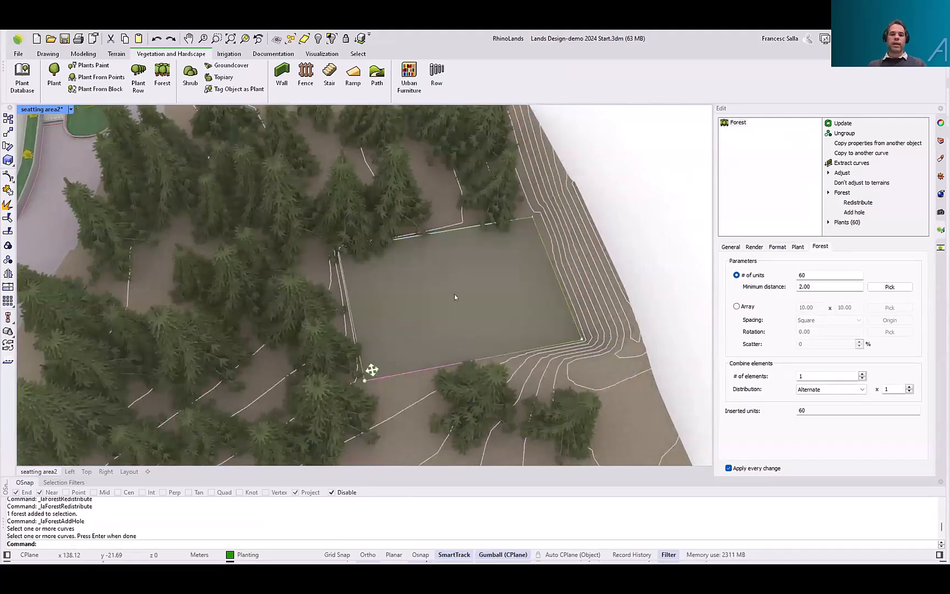
pyautogui.press('Escape')
# Lower the age of the forest's Cedrus deodara to an approximate height of 13.00 and a crown diameter of 8.43
pyautogui.scroll(-6, 495, 307)
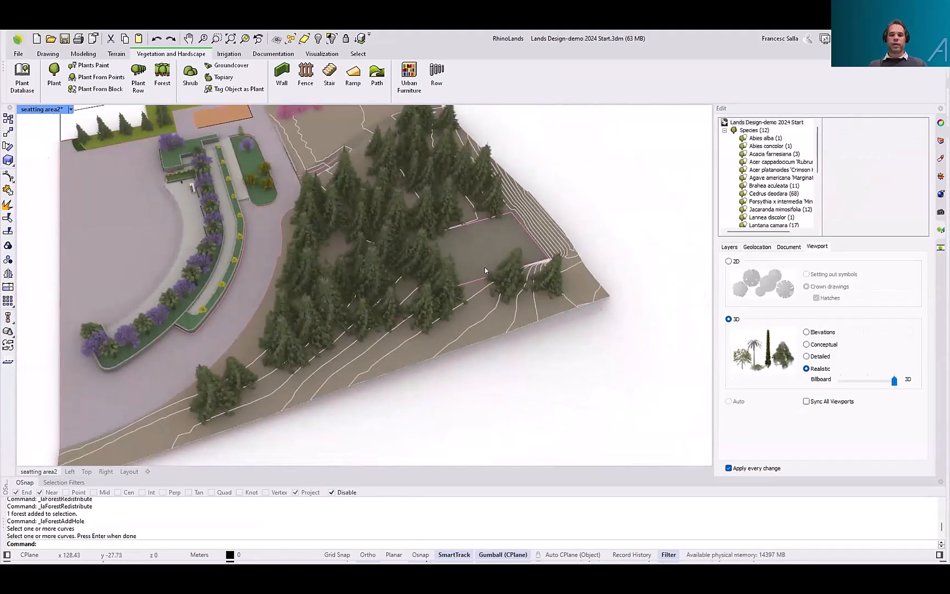
pyautogui.click(411, 253)
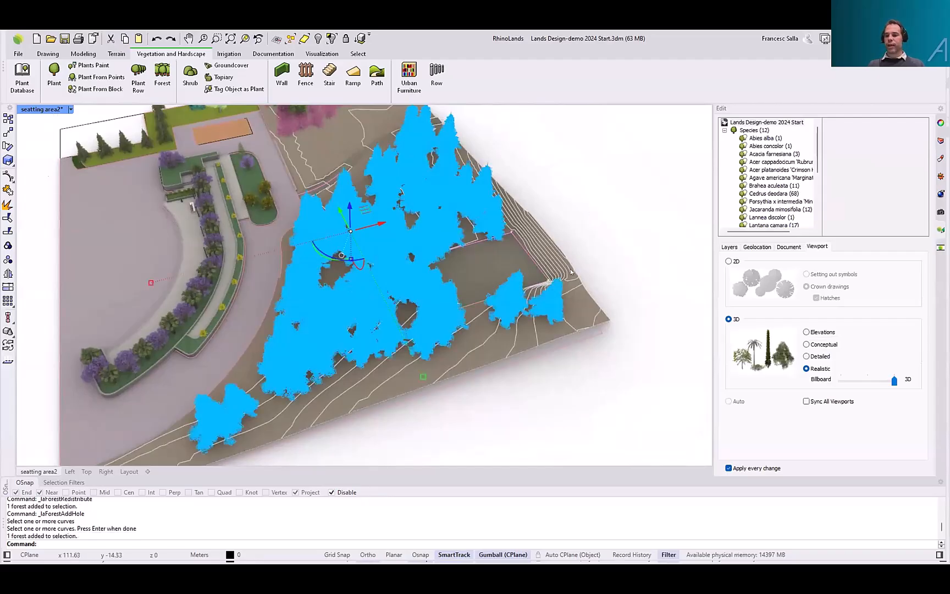
pyautogui.click(796, 247)
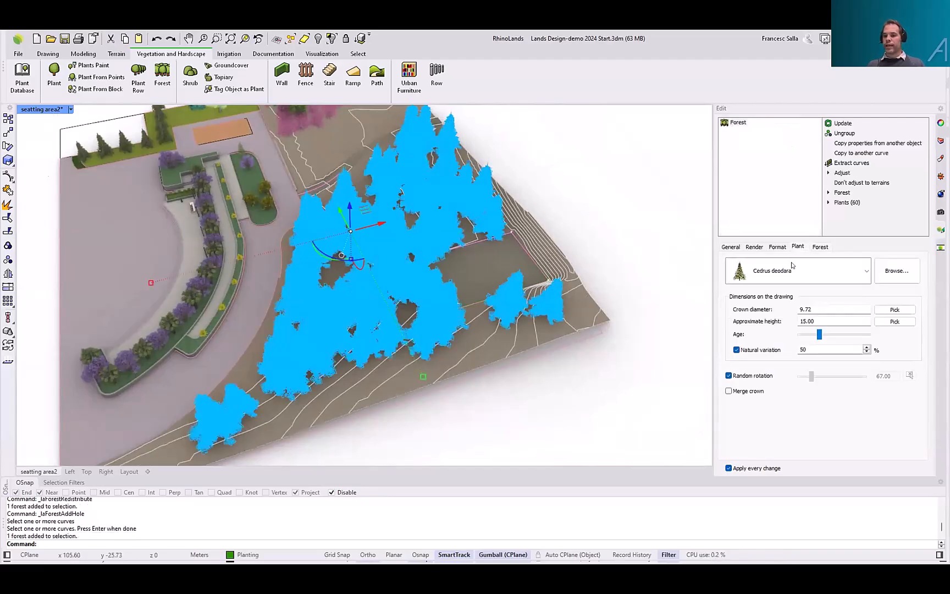
pyautogui.click(813, 333)
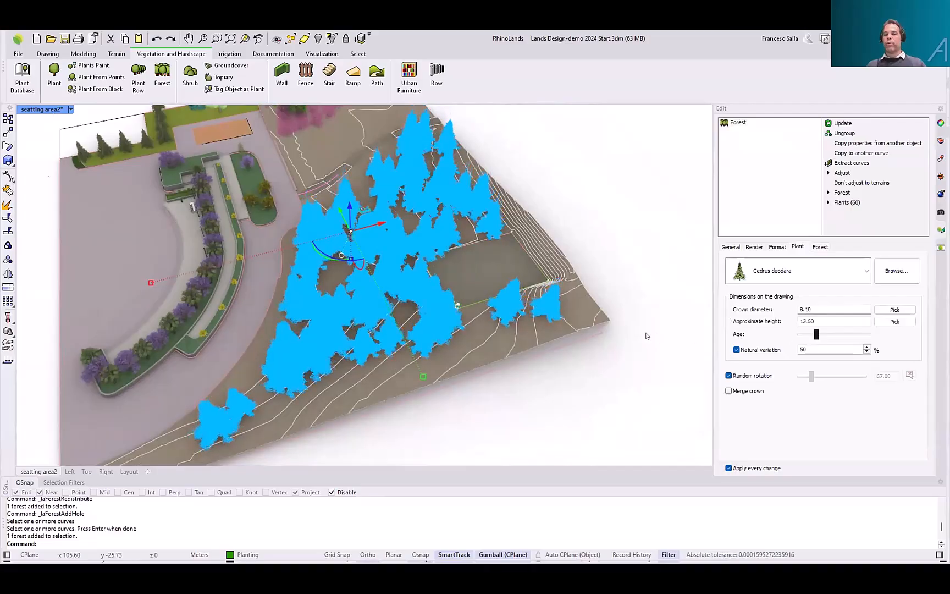
pyautogui.press('Escape')
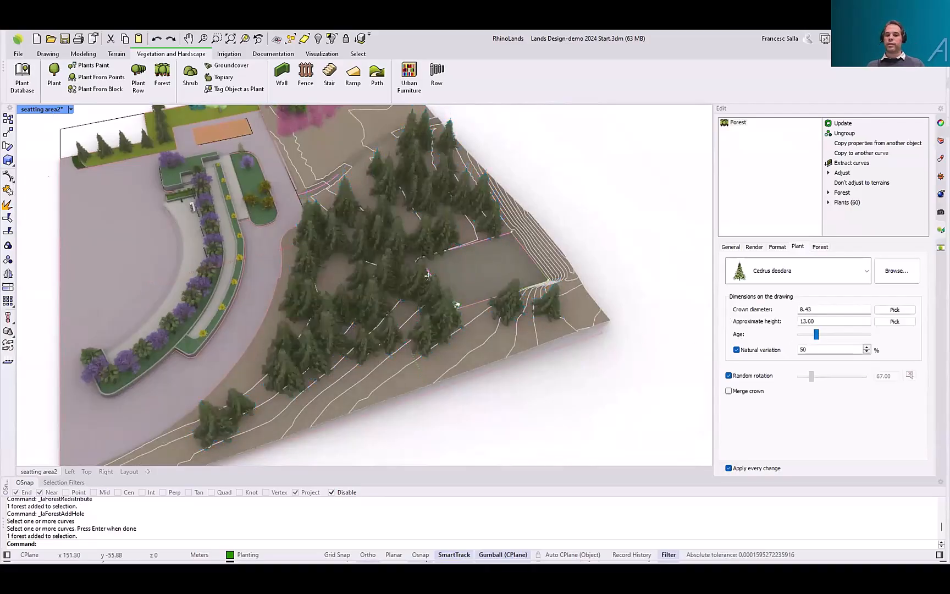
# Set the forest's number of combined elements to 2
pyautogui.moveTo(432, 283); pyautogui.dragTo(499, 283, button='right')
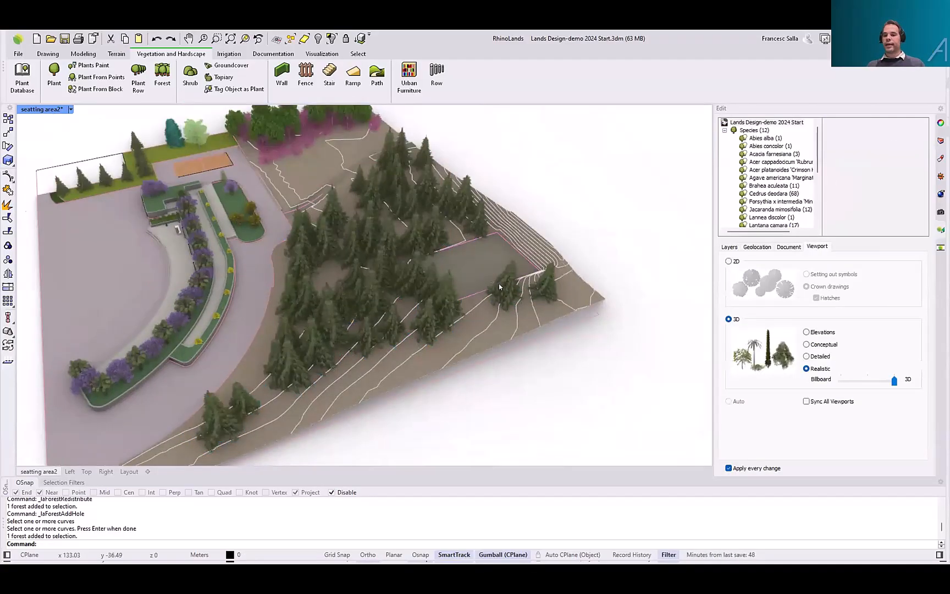
pyautogui.click(414, 271)
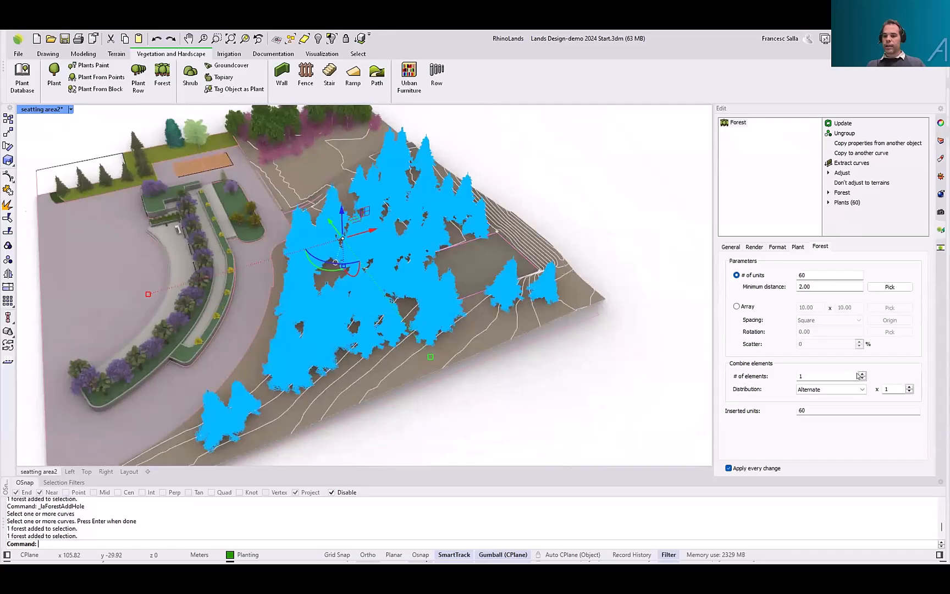
pyautogui.click(862, 374)
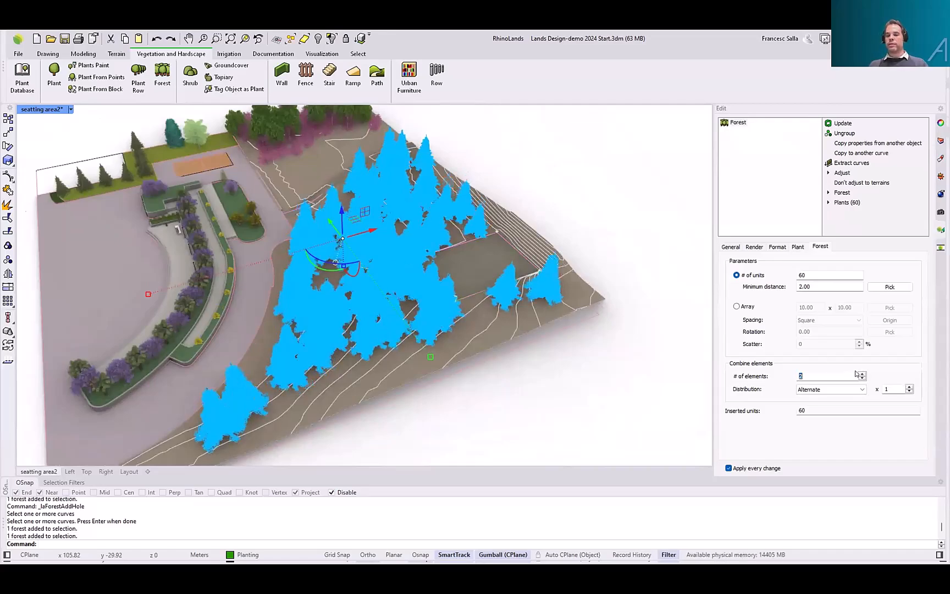
# Change the forest's second Cedrus deodara element to Jacaranda mimosifolia
pyautogui.keyDown('shift'); pyautogui.moveTo(594, 291); pyautogui.dragTo(633, 304, button='right'); pyautogui.keyUp('shift')
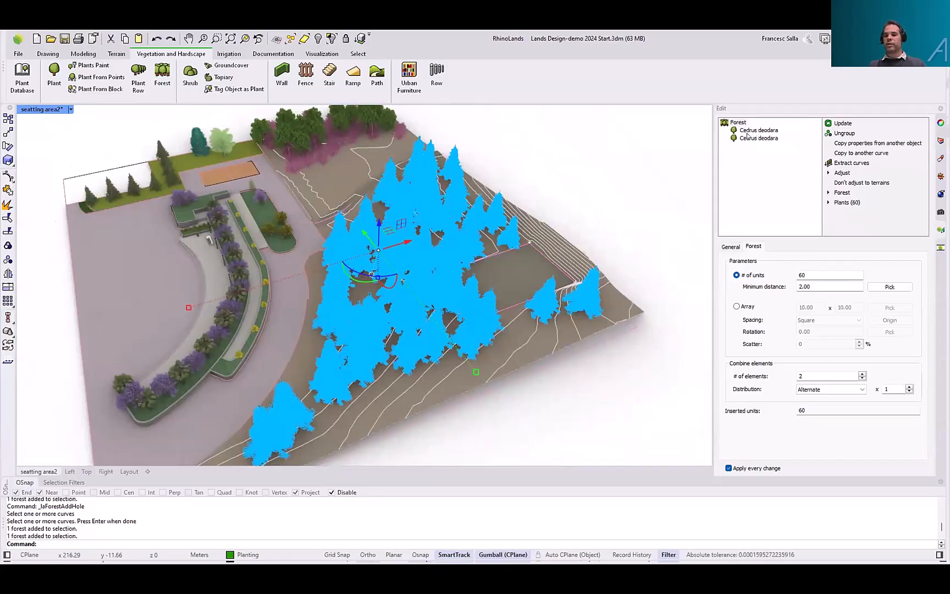
pyautogui.click(748, 138)
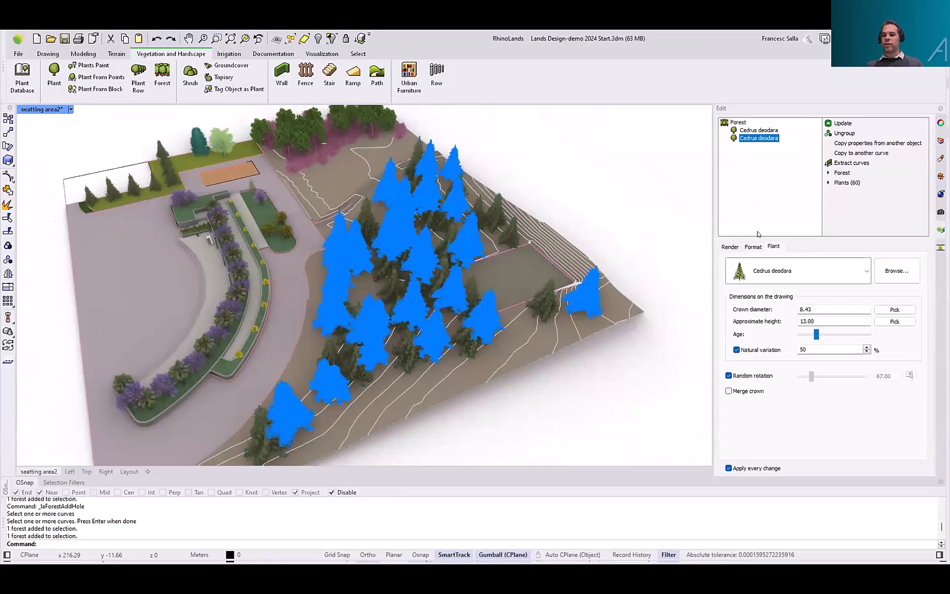
pyautogui.click(866, 271)
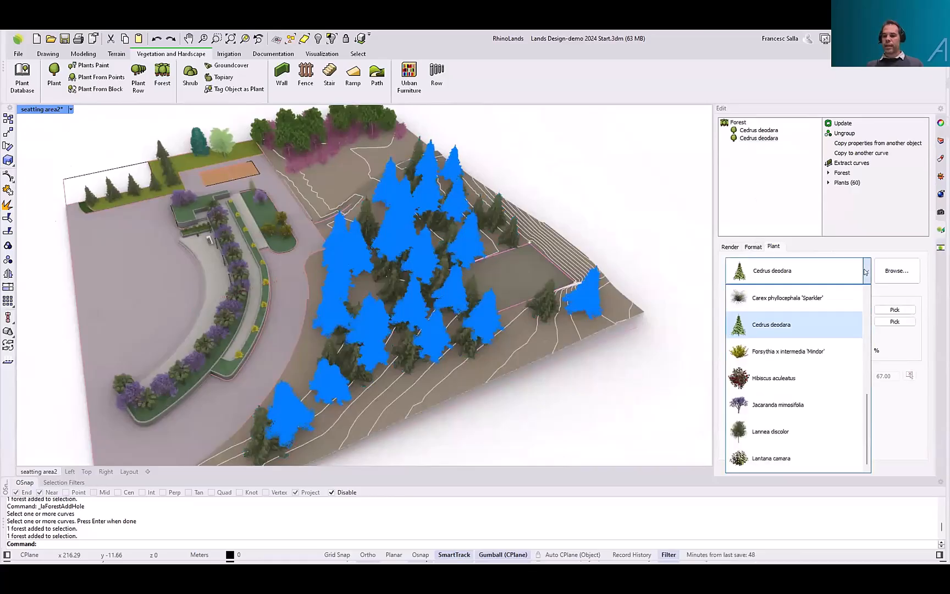
pyautogui.click(786, 403)
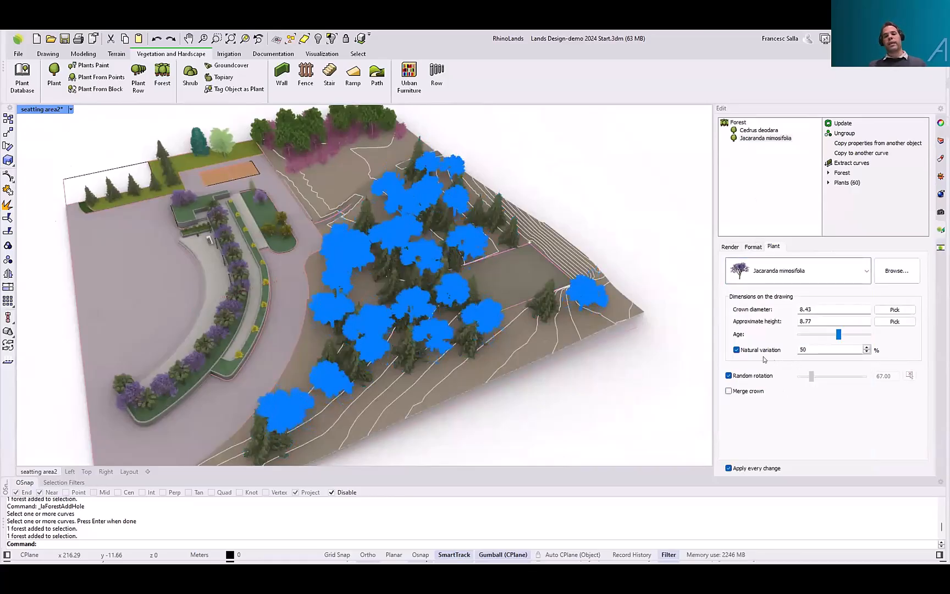
# Lower the age of the forest's Jacaranda mimosifolia to a crown diameter of 8.07 and an approximate height of 8.40
pyautogui.keyDown('shift'); pyautogui.moveTo(603, 310); pyautogui.dragTo(590, 307, button='right'); pyautogui.keyUp('shift')
pyautogui.moveTo(837, 337); pyautogui.dragTo(833, 336)
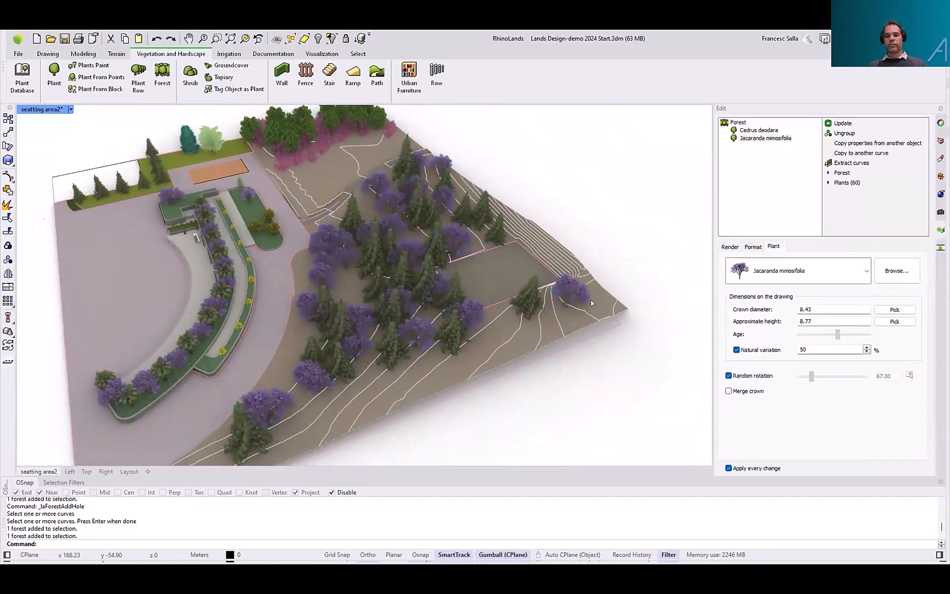
pyautogui.keyDown('shift'); pyautogui.moveTo(594, 299); pyautogui.dragTo(629, 301, button='right'); pyautogui.keyUp('shift')
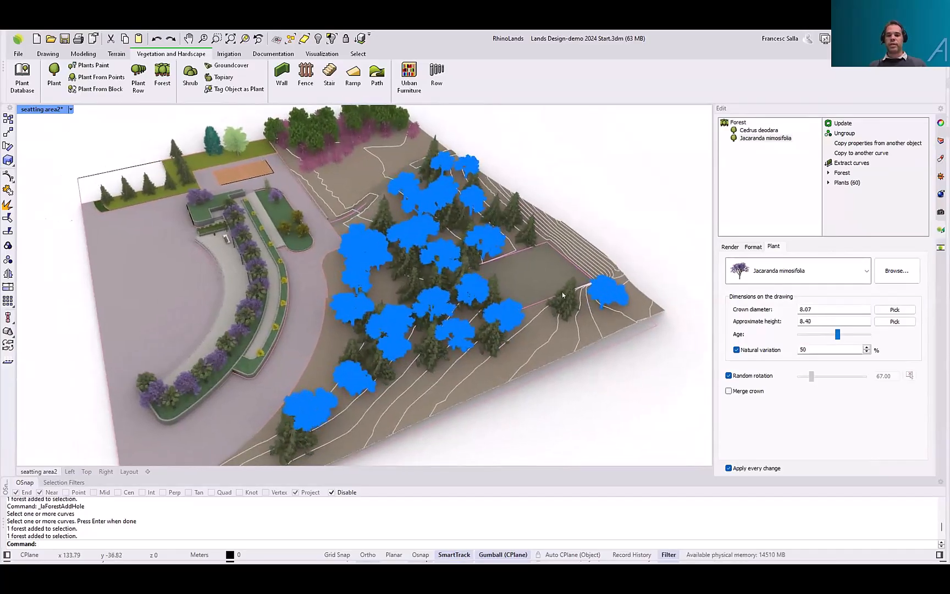
# Switch the whole forest from a number of units to a square array with a spacing of 8
pyautogui.click(732, 132)
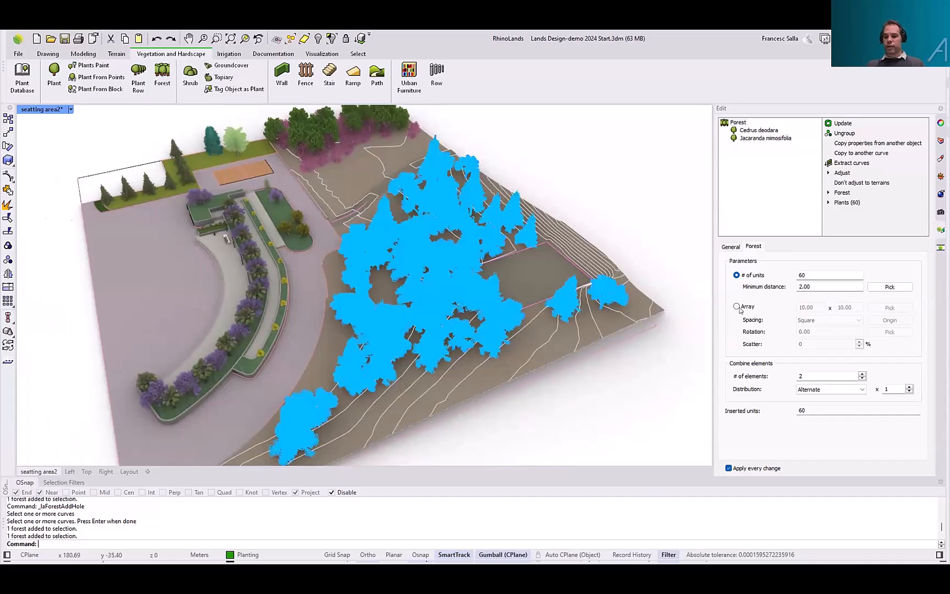
pyautogui.click(736, 307)
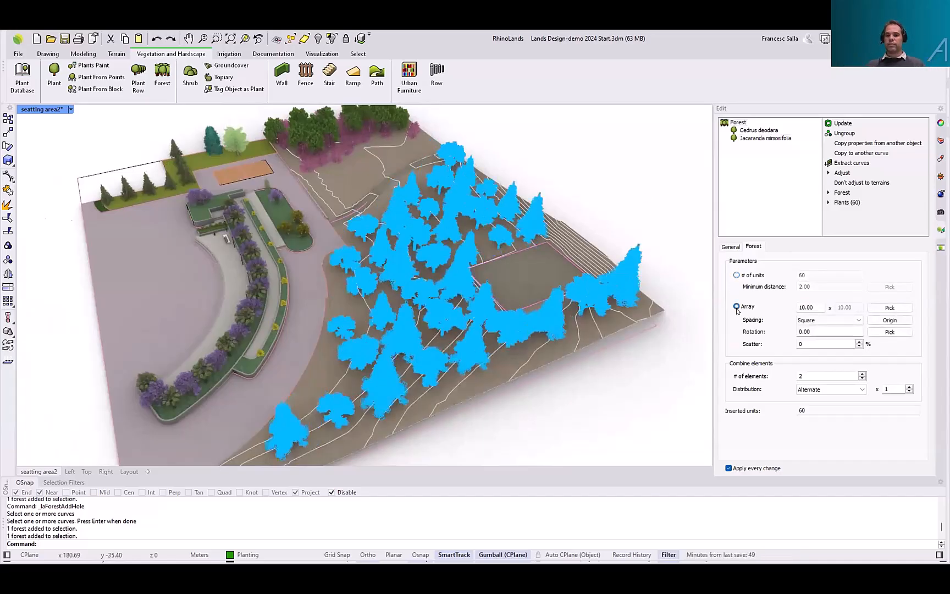
pyautogui.moveTo(571, 287); pyautogui.dragTo(547, 231, button='right')
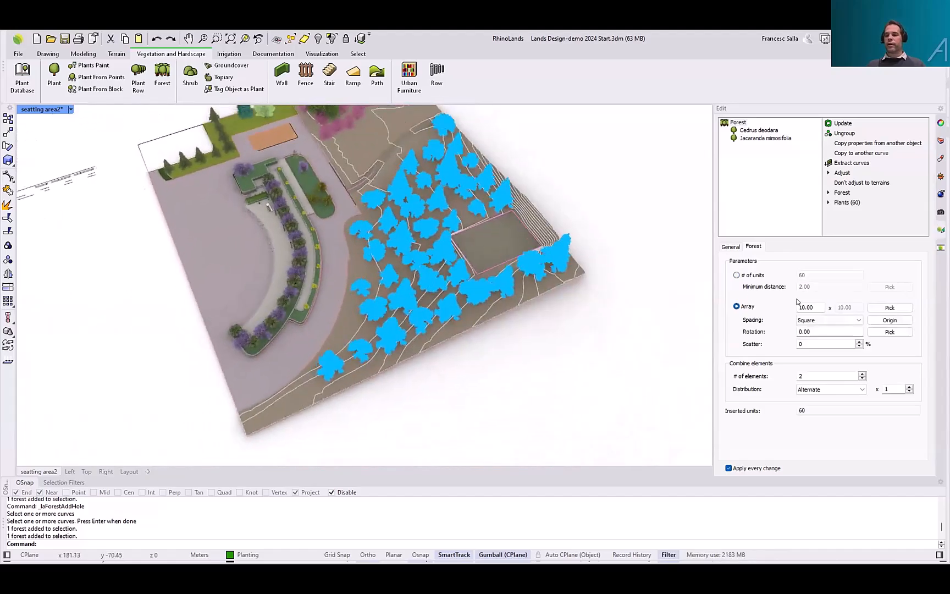
pyautogui.doubleClick(813, 306)
pyautogui.write('8')
pyautogui.press('Return')
pyautogui.moveTo(576, 302)
pyautogui.mouseDown(button='right')
pyautogui.moveTo(582, 281)
pyautogui.moveTo(578, 302)
pyautogui.mouseUp(button='right')
pyautogui.click(578, 305)
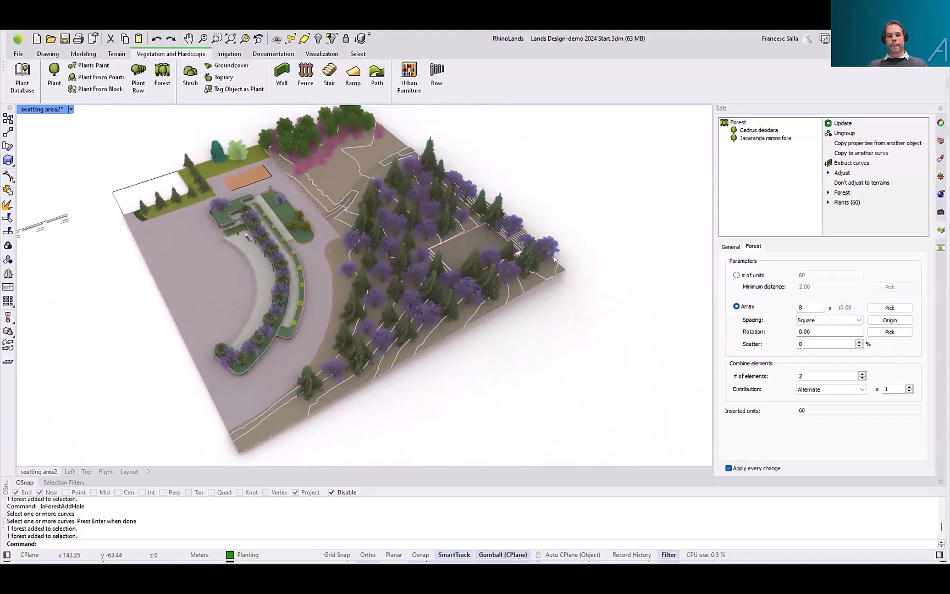
# Start a groundcover for the slope beside the path and choose Aptenia cordifolia Variegata as its species
pyautogui.moveTo(550, 247); pyautogui.dragTo(547, 282, button='right')
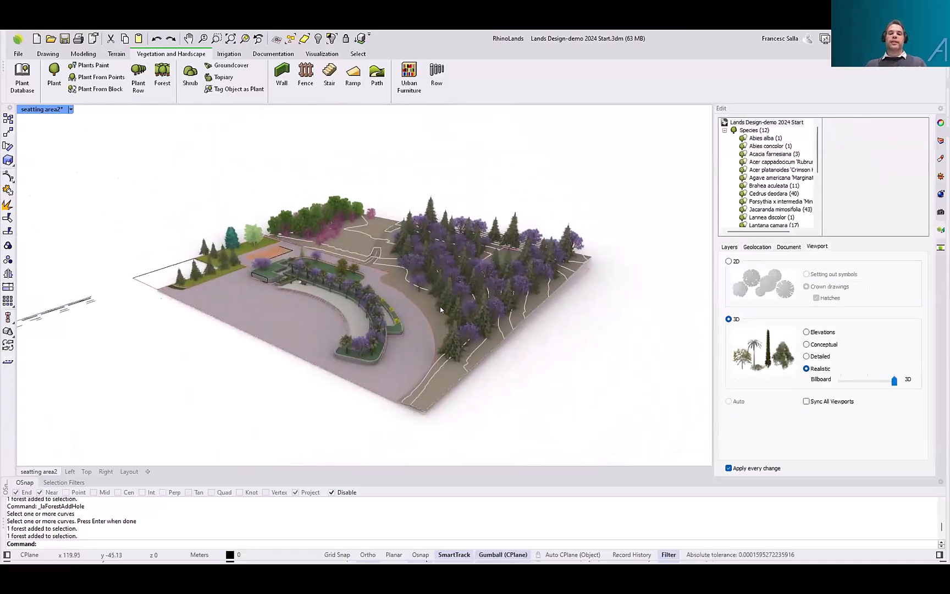
pyautogui.scroll(6, 367, 283)
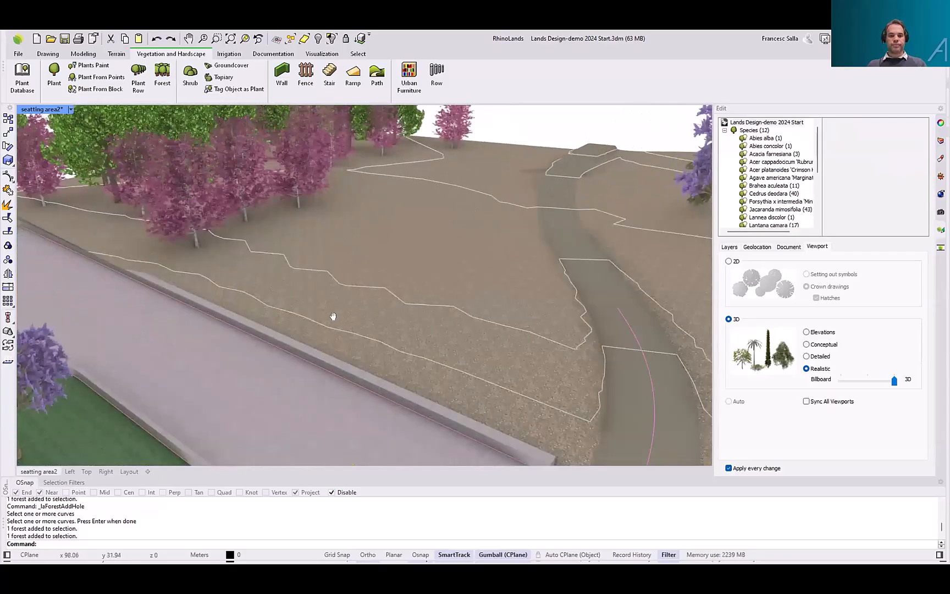
pyautogui.scroll(-2, 331, 315)
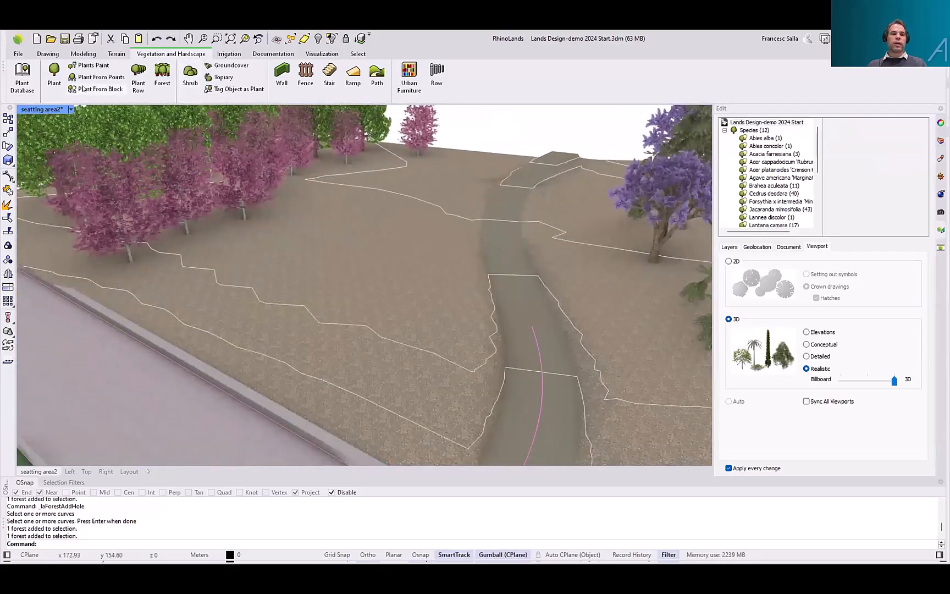
pyautogui.click(231, 66)
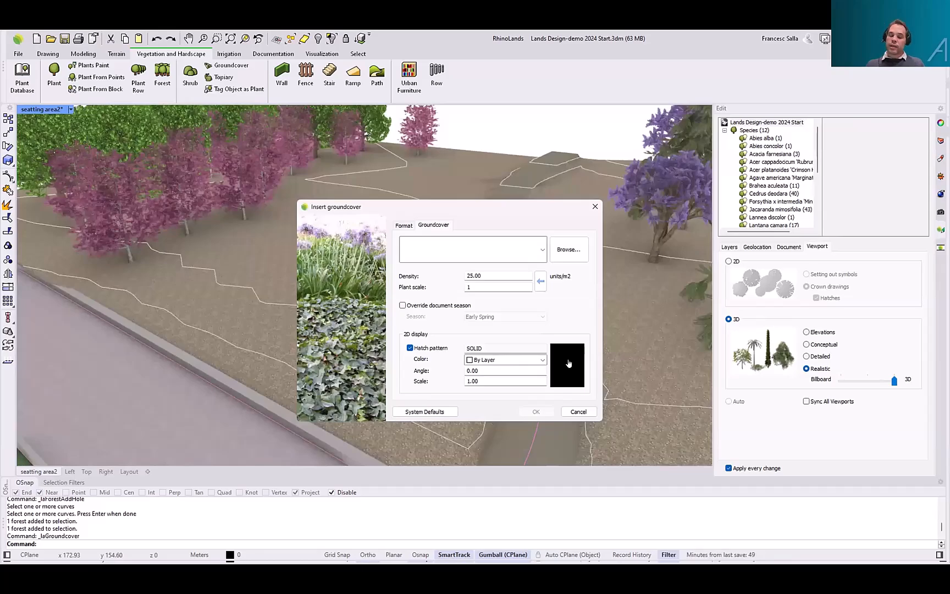
pyautogui.click(568, 250)
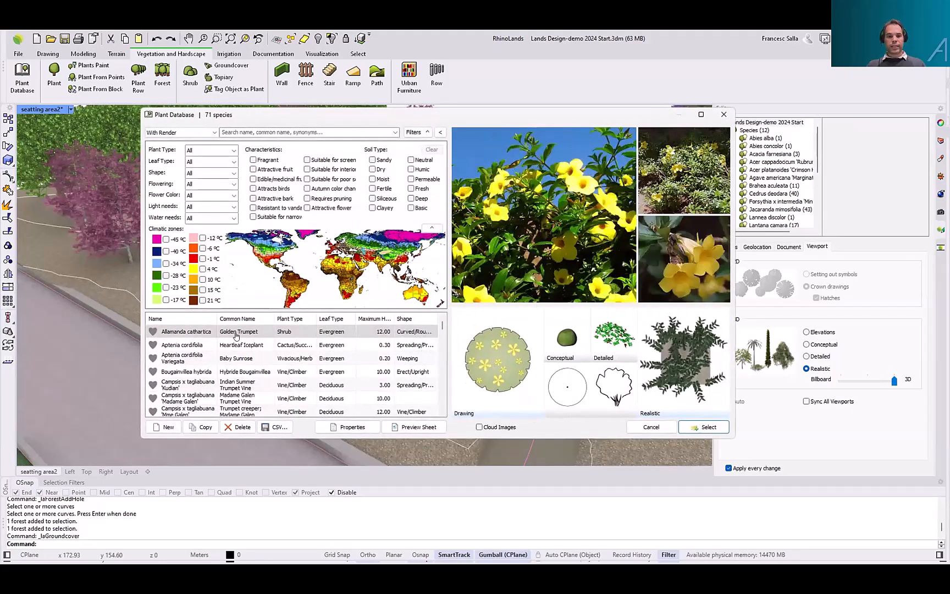
pyautogui.click(236, 358)
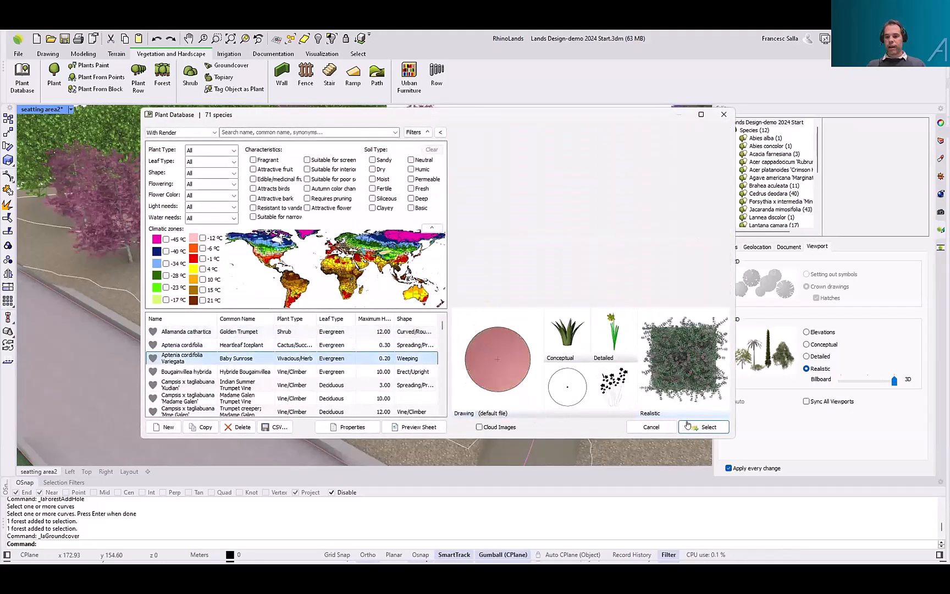
pyautogui.click(694, 428)
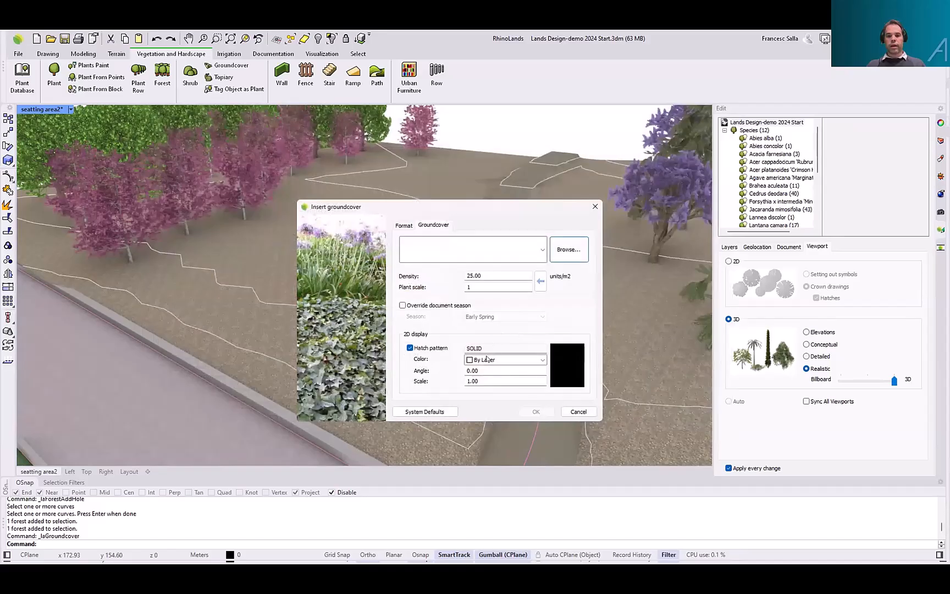
# Give the groundcover a plant scale of 0.5, keep its density at 25.00 units/m2, and accept the settings
pyautogui.moveTo(493, 275); pyautogui.dragTo(433, 278)
pyautogui.press('Tab')
pyautogui.write('0.')
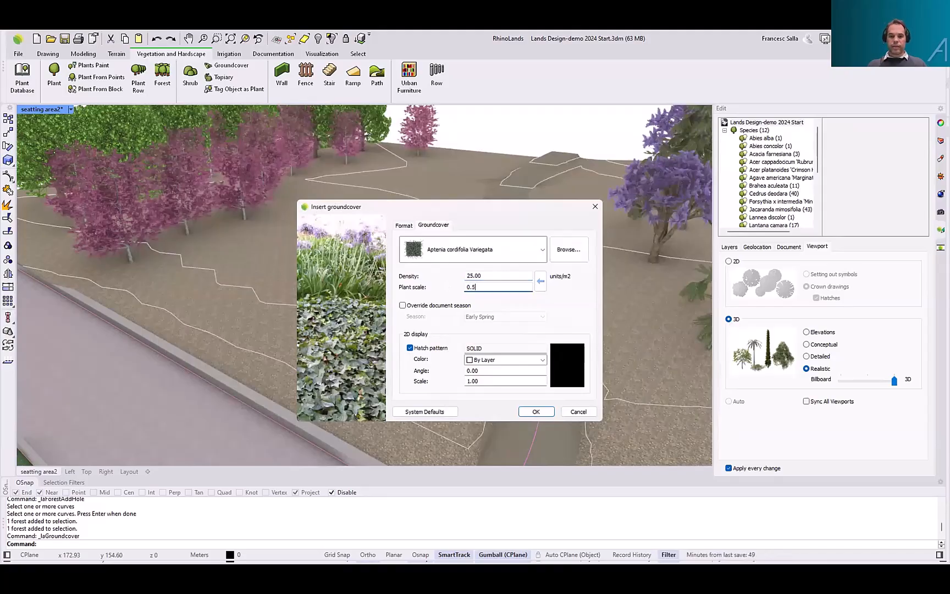
pyautogui.click(526, 413)
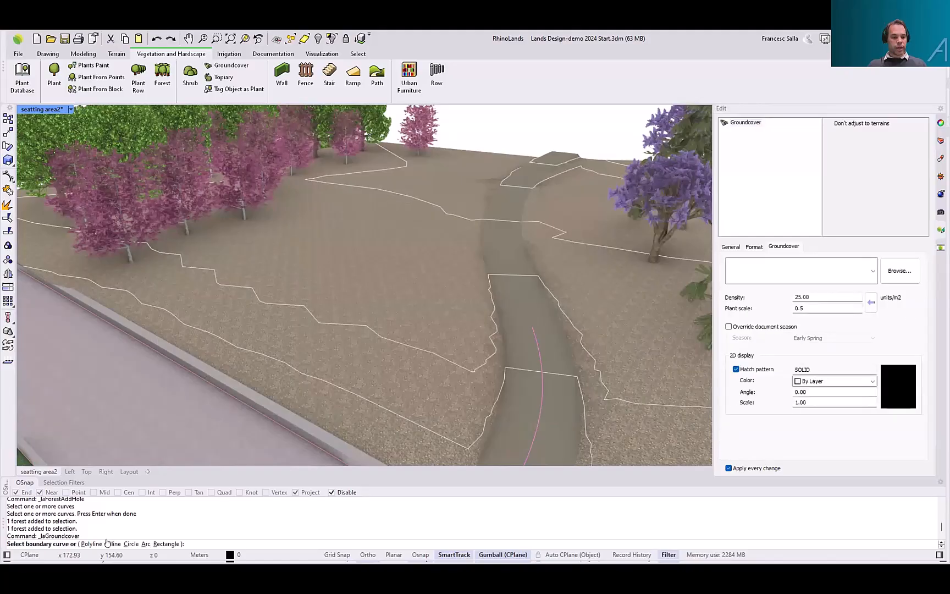
# Draw a rectangular groundcover boundary on the slope between the retaining wall and the curved path
pyautogui.click(166, 545)
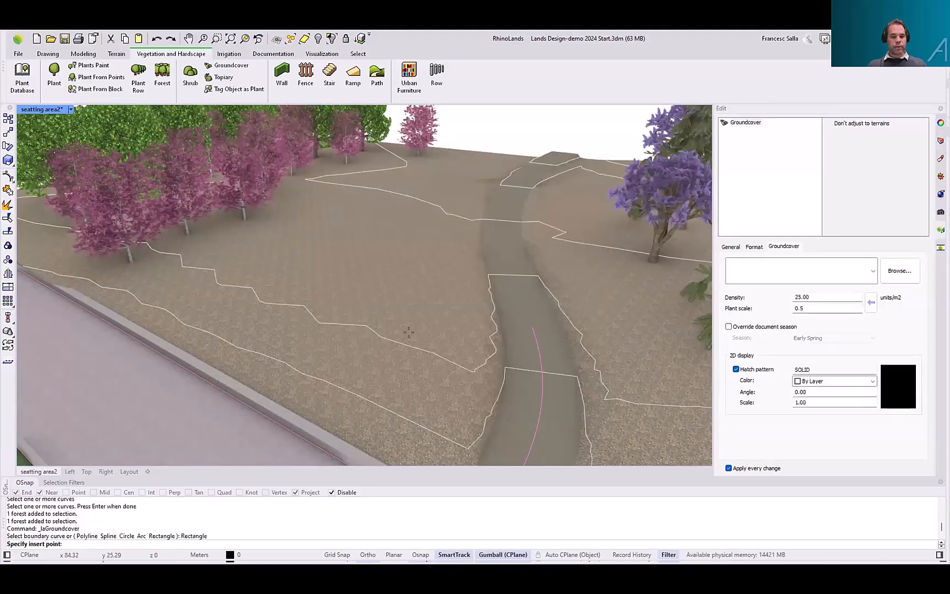
pyautogui.click(442, 329)
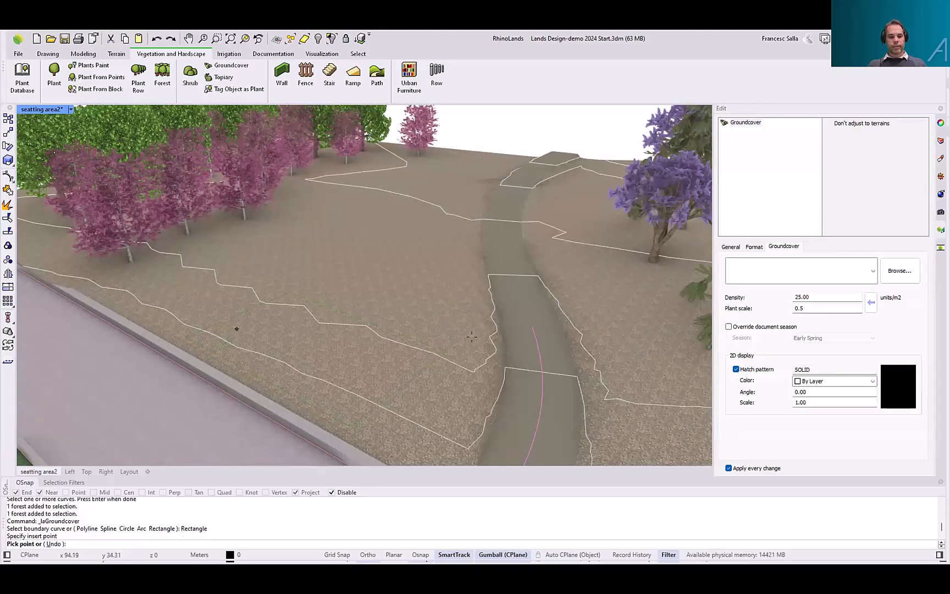
pyautogui.click(468, 334)
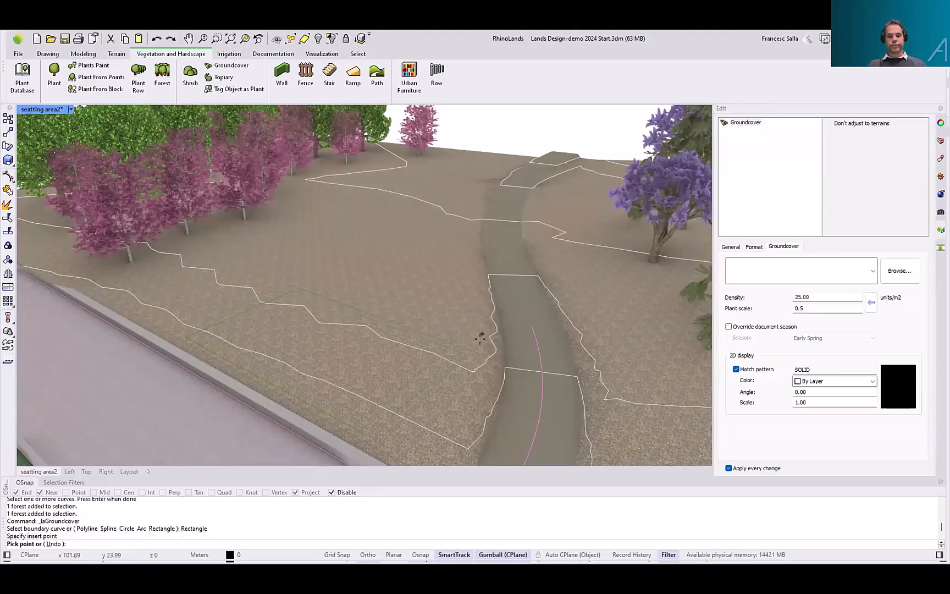
pyautogui.click(481, 333)
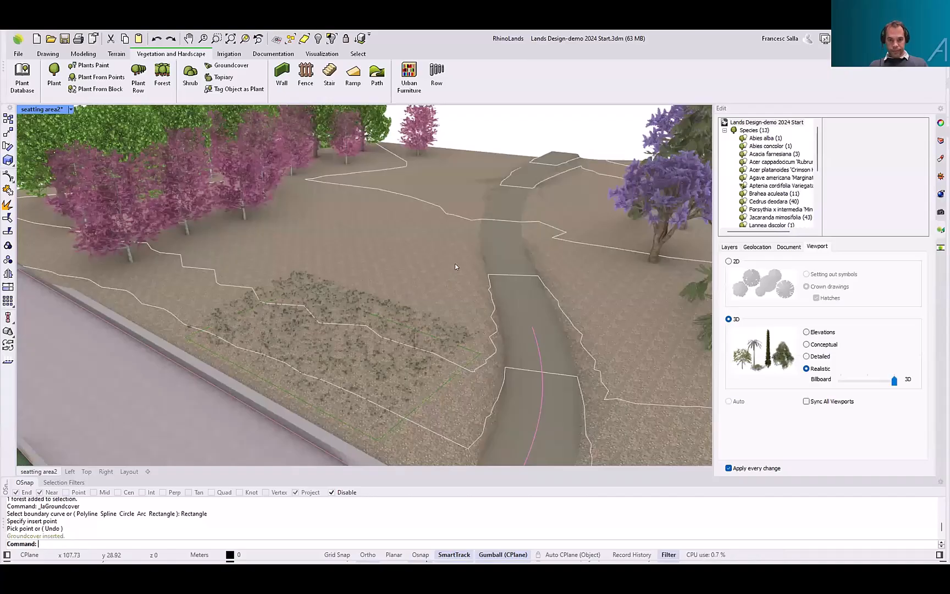
# Change the groundcover's plant scale to 0.8 and its density to 40 units/m2
pyautogui.moveTo(422, 307); pyautogui.dragTo(386, 292, button='right')
pyautogui.scroll(-3, 386, 291)
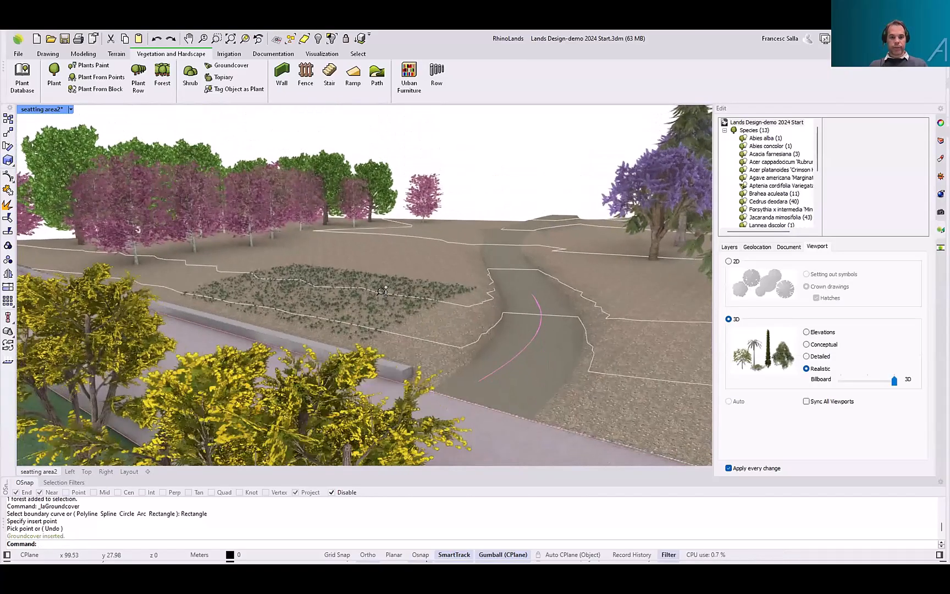
pyautogui.scroll(9, 377, 283)
pyautogui.scroll(-4, 375, 283)
pyautogui.scroll(-4, 376, 283)
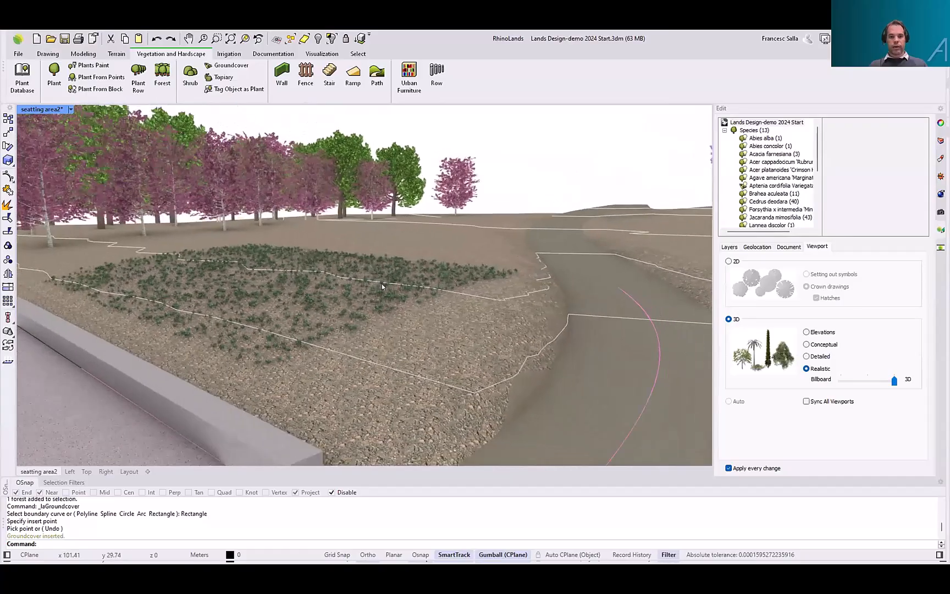
pyautogui.click(407, 270)
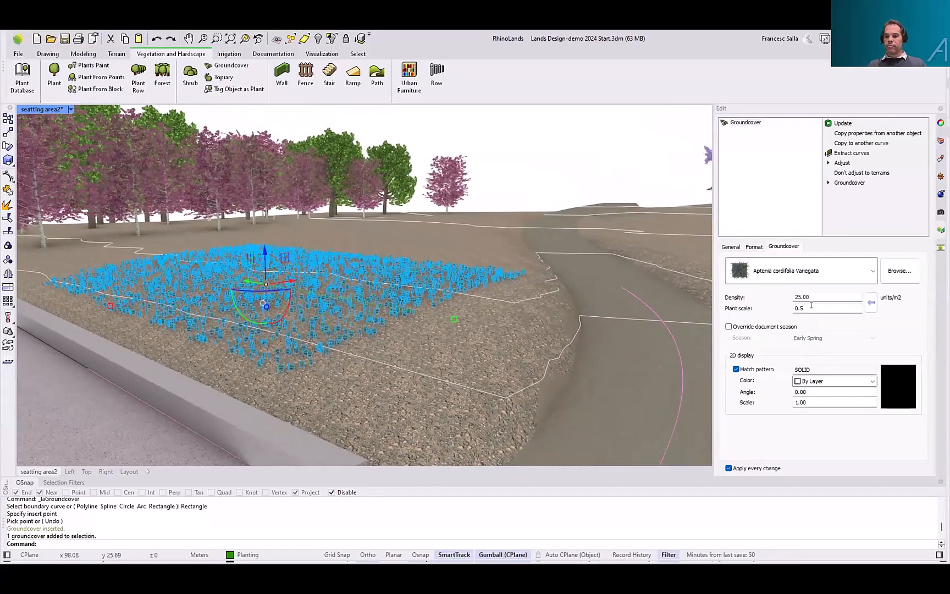
pyautogui.doubleClick(802, 308)
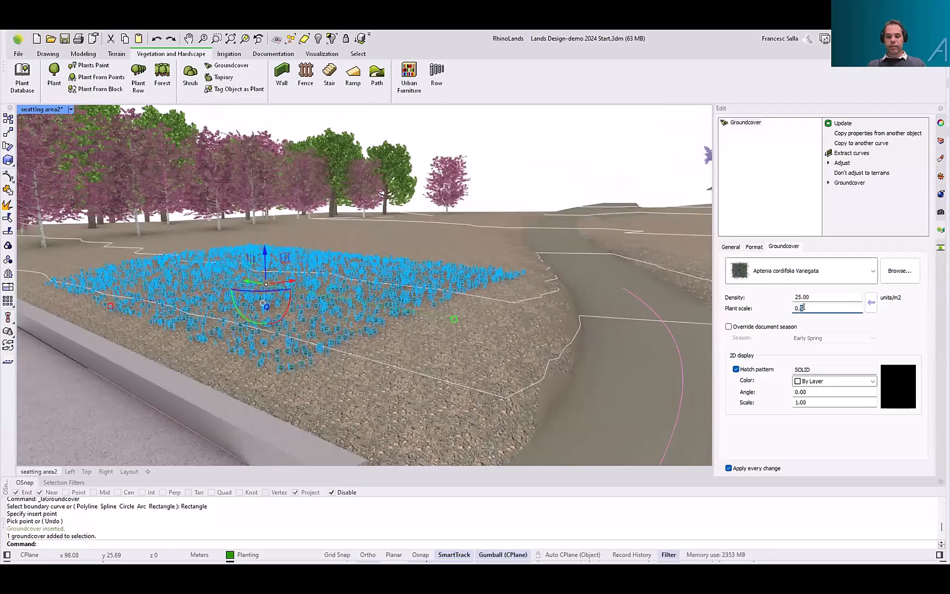
pyautogui.moveTo(815, 295); pyautogui.dragTo(782, 298)
pyautogui.write('40')
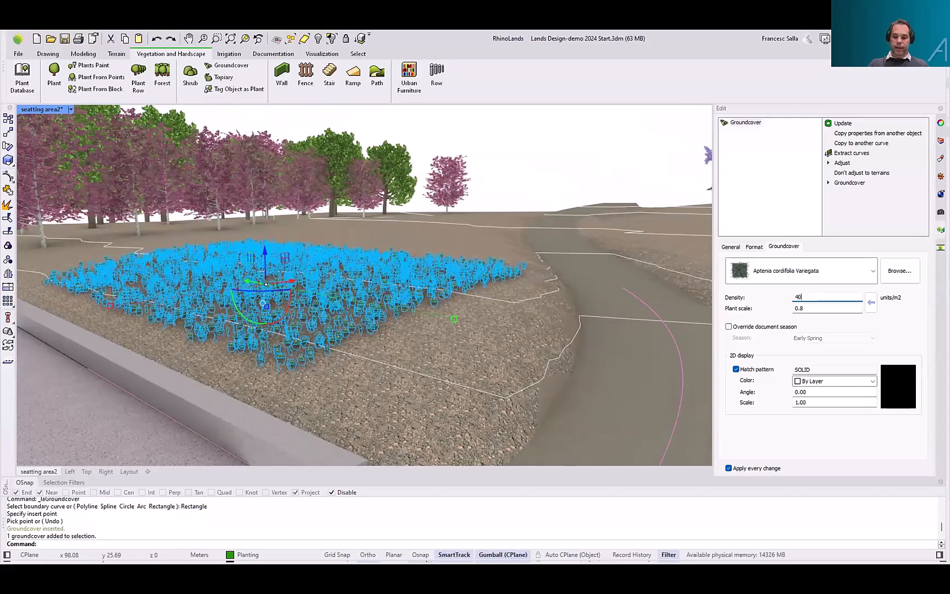
pyautogui.press('Return')
pyautogui.click(527, 194)
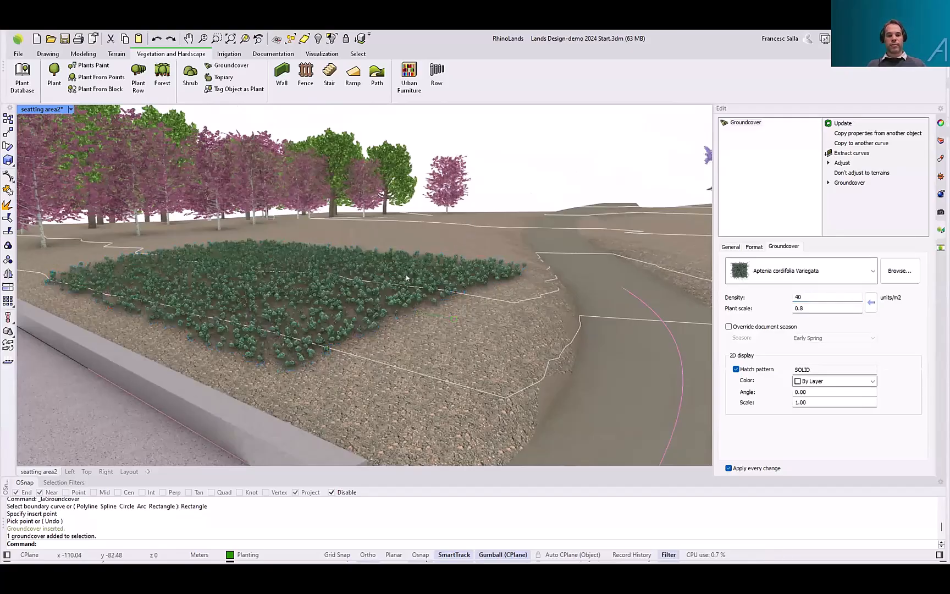
# Move the groundcover patch across the slope, away from the curved path
pyautogui.scroll(-10, 405, 275)
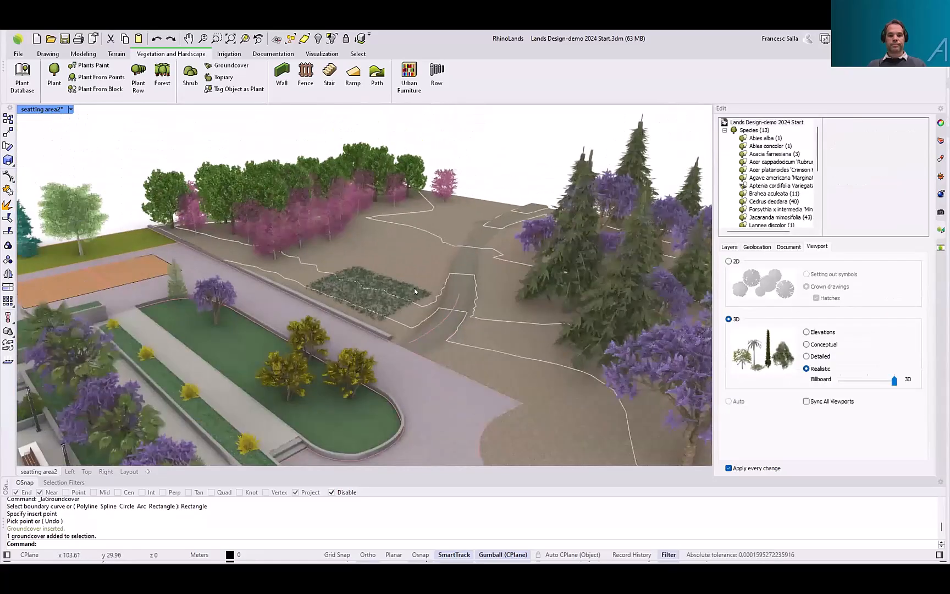
pyautogui.scroll(6, 360, 292)
pyautogui.moveTo(365, 290); pyautogui.dragTo(358, 329, button='right')
pyautogui.scroll(2, 325, 247)
pyautogui.moveTo(358, 327); pyautogui.dragTo(305, 288)
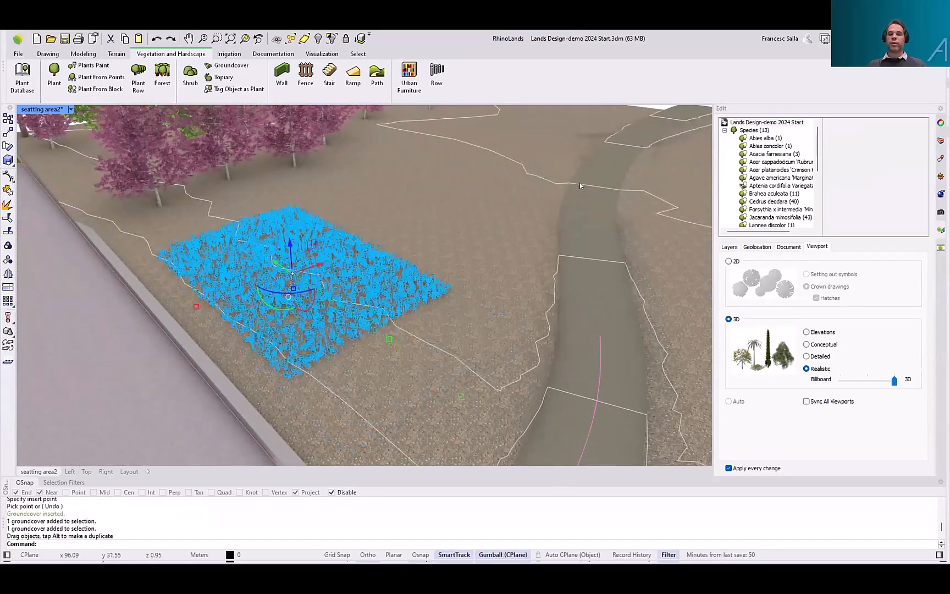
pyautogui.scroll(-2, 427, 314)
pyautogui.moveTo(427, 315); pyautogui.dragTo(429, 287, button='right')
pyautogui.click(410, 283)
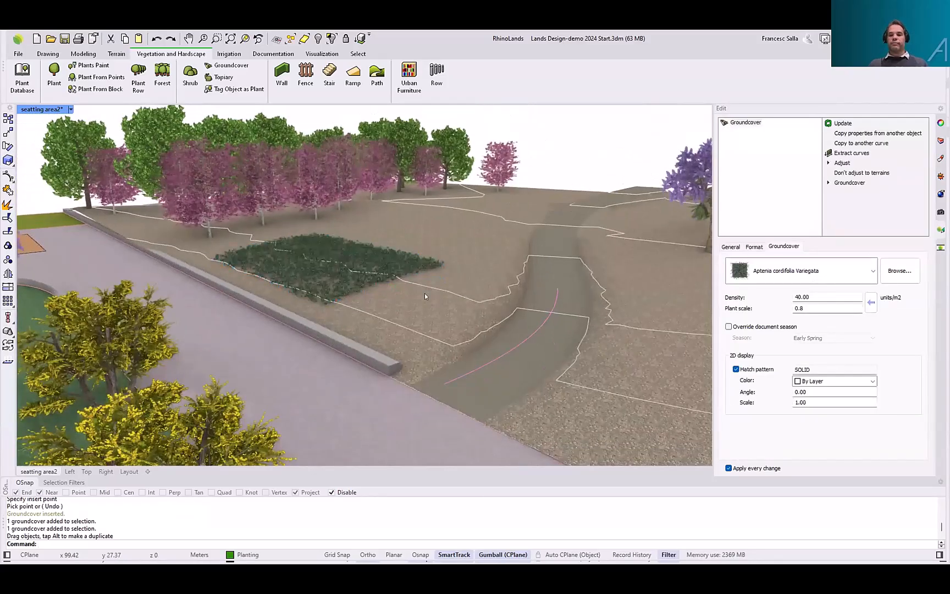
# Insert a plant list in the Top view, in the empty space directly below the terrain list
pyautogui.scroll(-2, 425, 297)
pyautogui.scroll(-4, 429, 303)
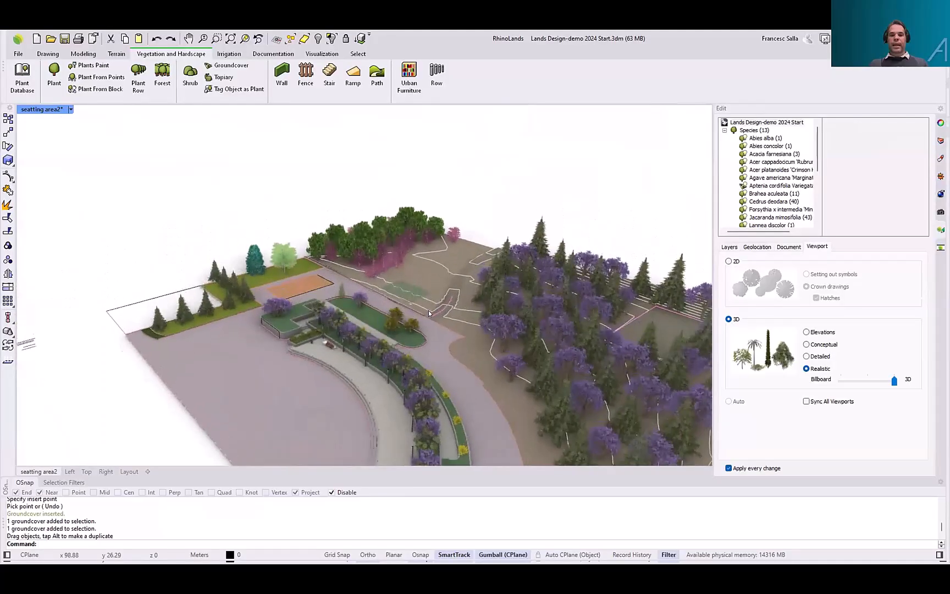
pyautogui.moveTo(429, 310); pyautogui.dragTo(440, 341, button='right')
pyautogui.scroll(-2, 484, 286)
pyautogui.moveTo(492, 301); pyautogui.dragTo(461, 310, button='right')
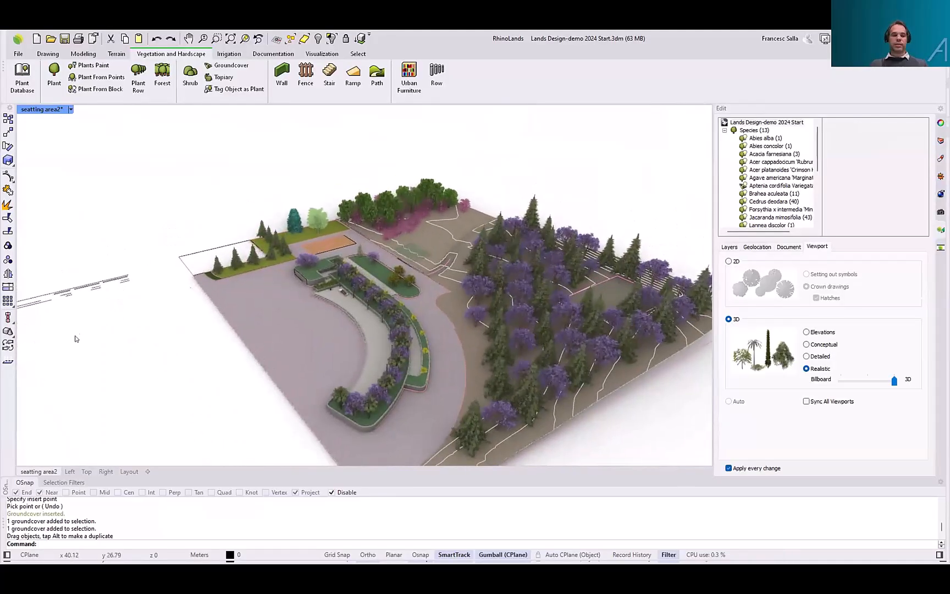
pyautogui.click(87, 471)
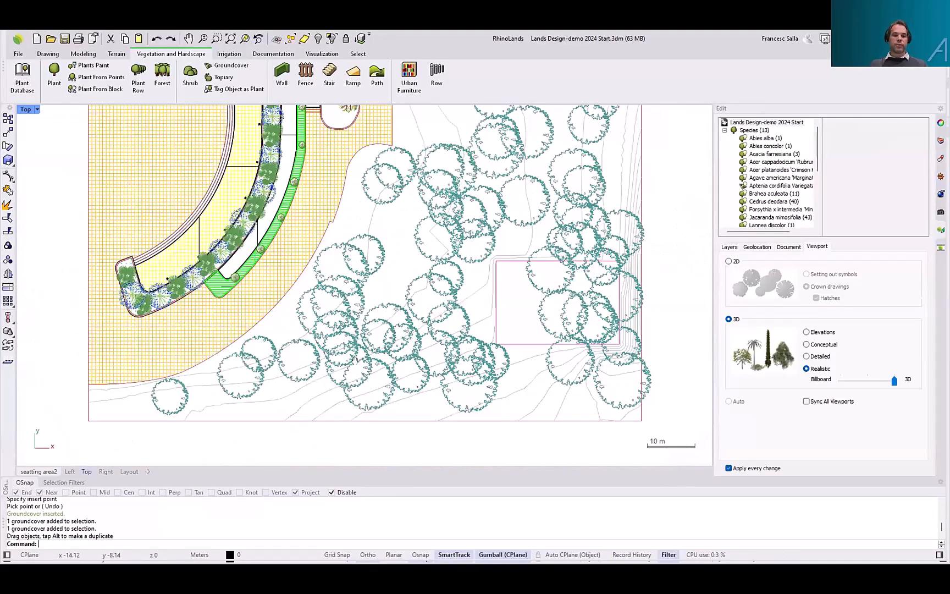
pyautogui.scroll(-5, 305, 206)
pyautogui.scroll(2, 305, 206)
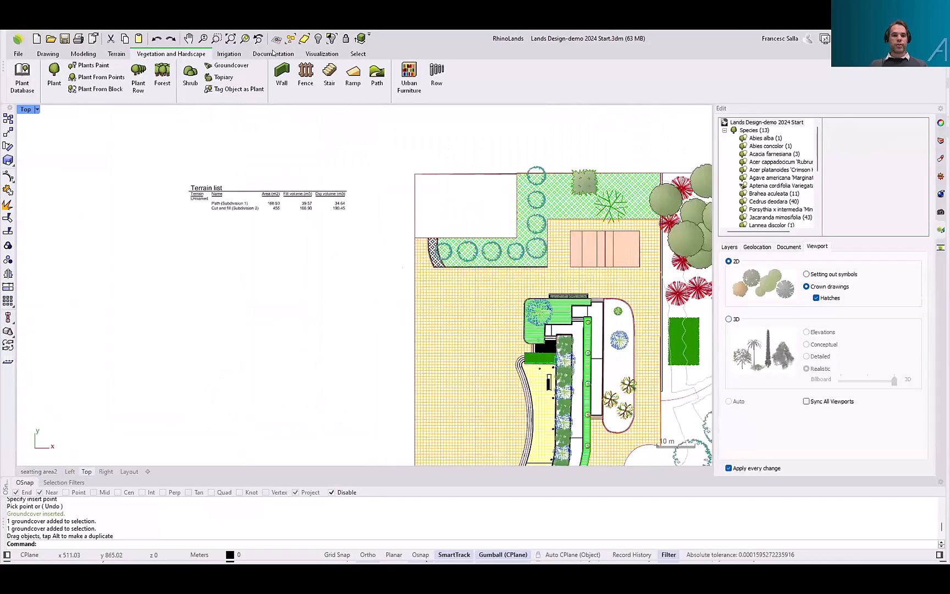
pyautogui.click(273, 53)
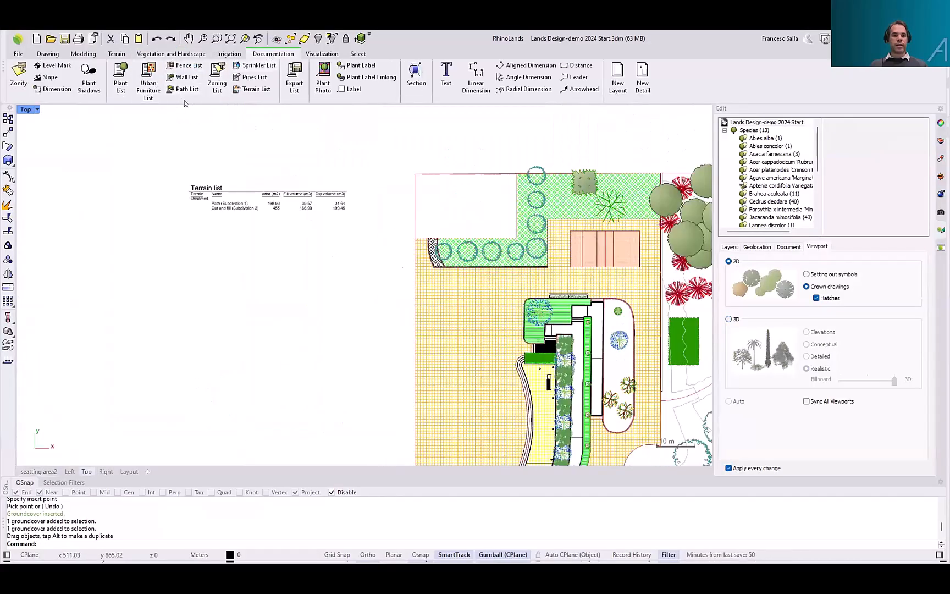
pyautogui.click(126, 84)
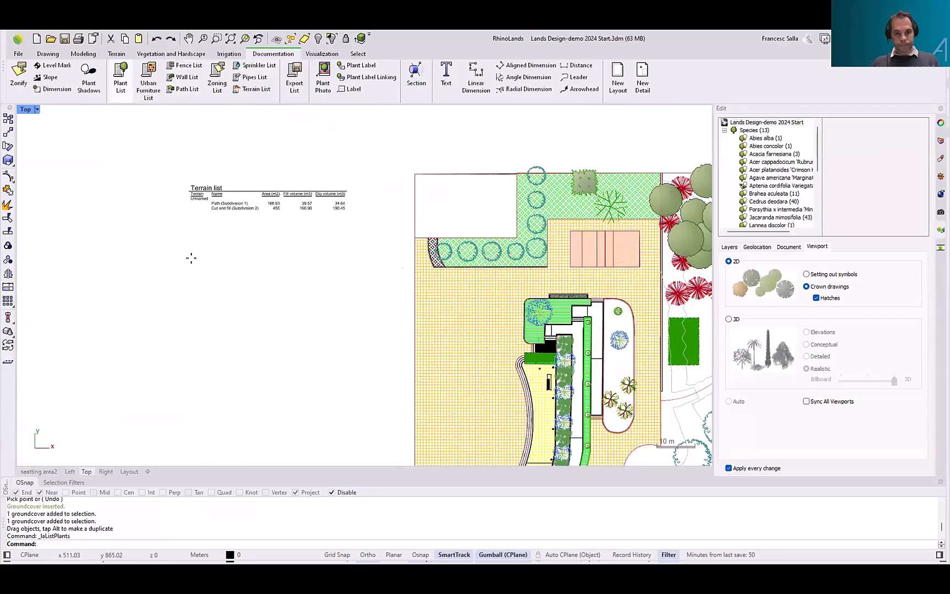
pyautogui.click(175, 247)
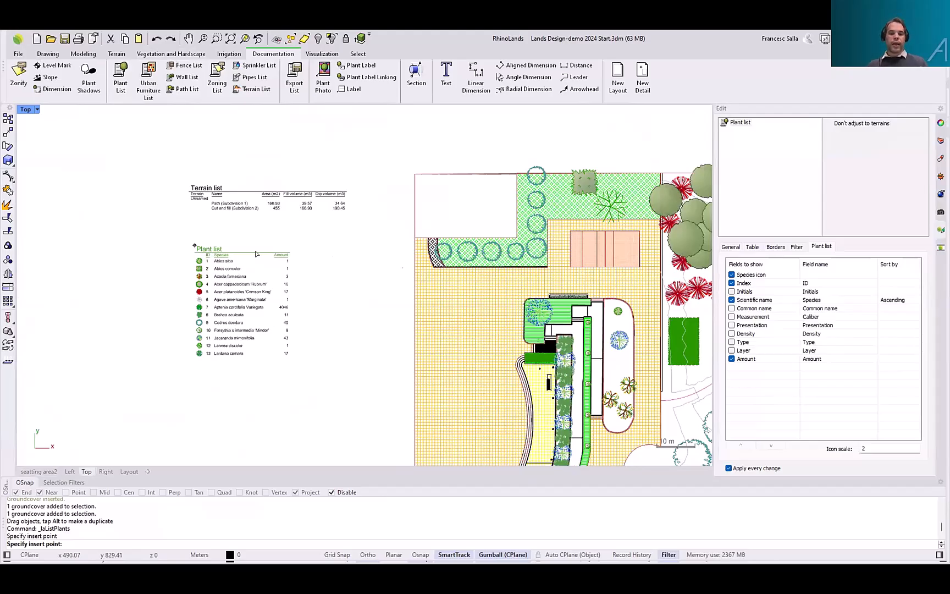
# Add the Density field to the plant list's columns
pyautogui.scroll(3, 231, 278)
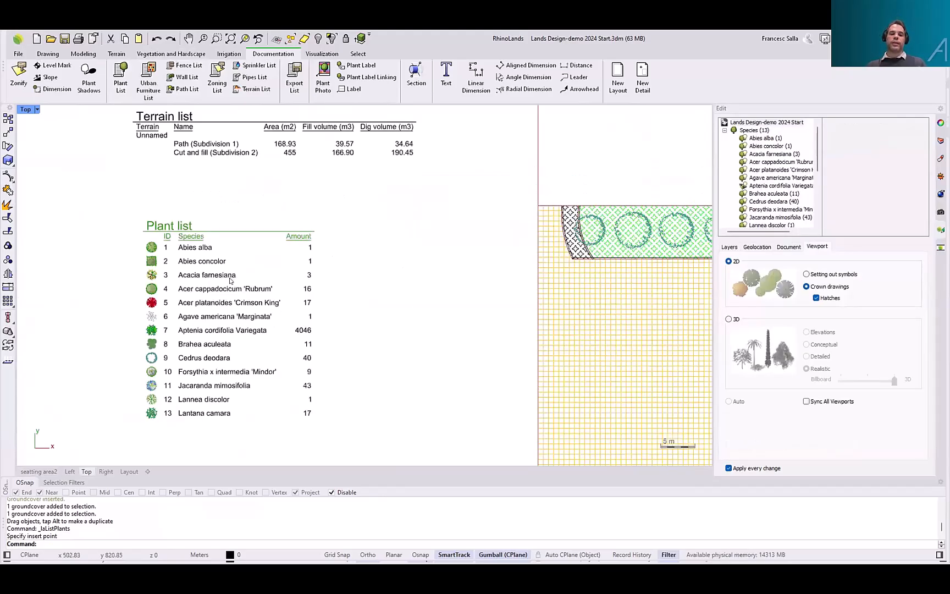
pyautogui.click(234, 284)
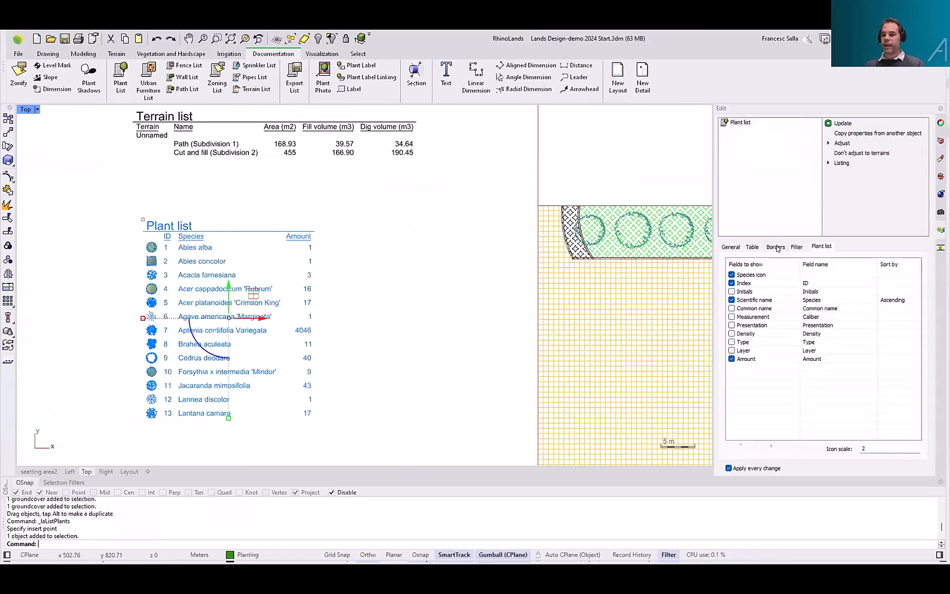
pyautogui.click(776, 247)
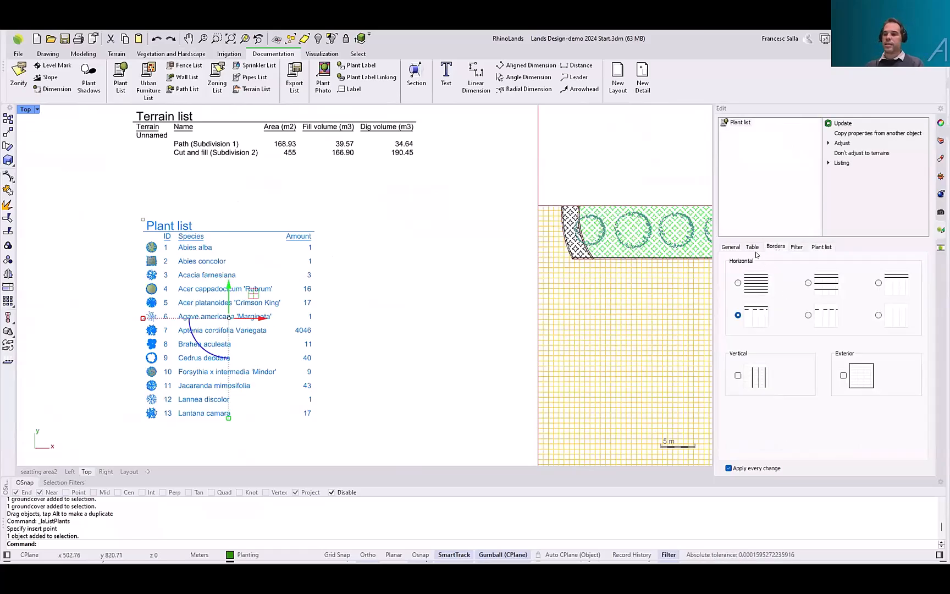
pyautogui.click(797, 248)
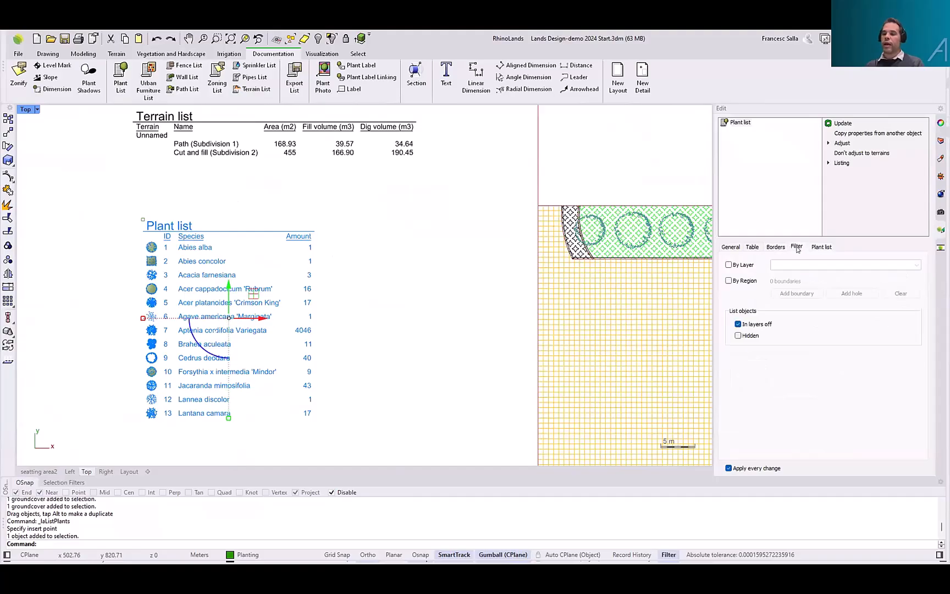
pyautogui.click(821, 248)
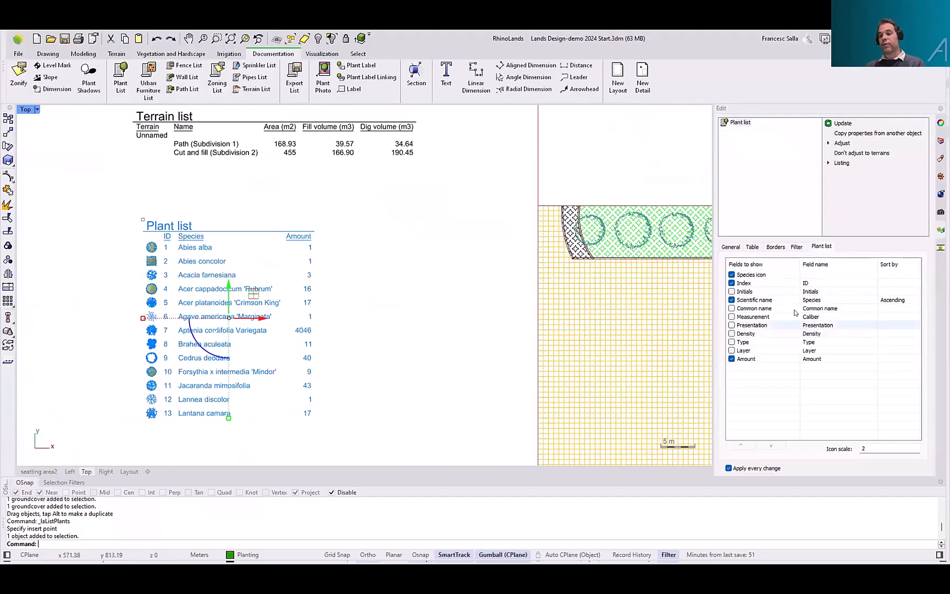
pyautogui.click(732, 333)
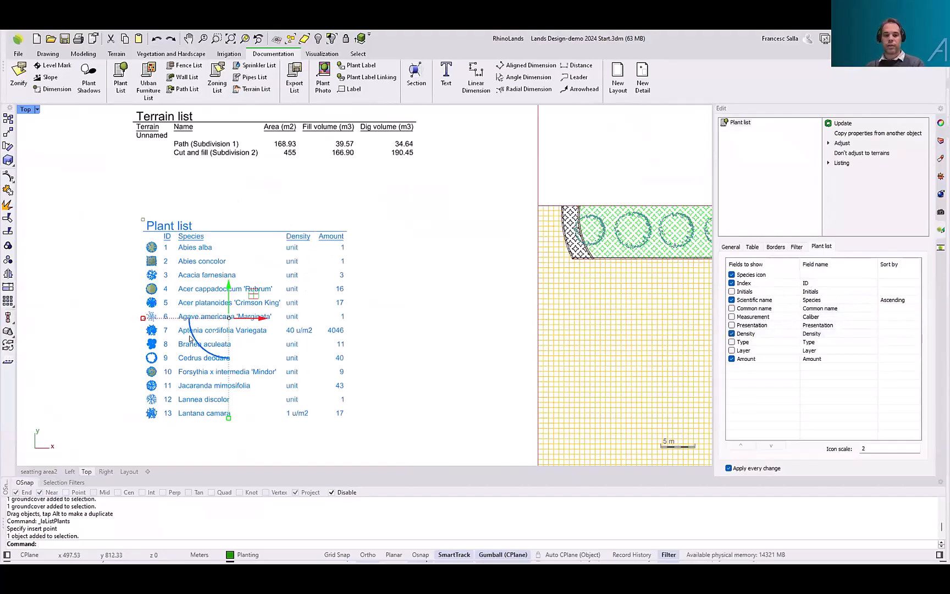
pyautogui.scroll(2, 192, 337)
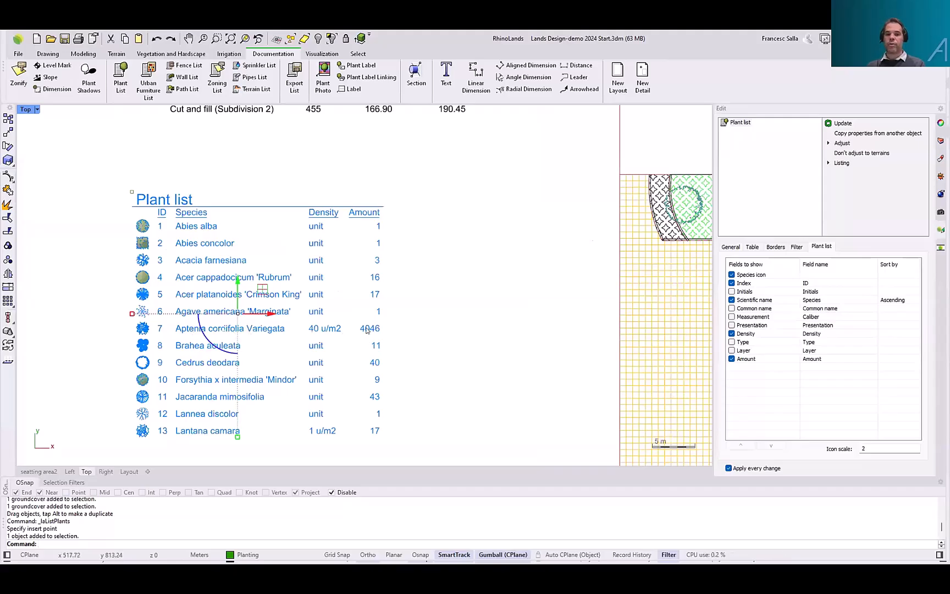
pyautogui.scroll(-3, 368, 329)
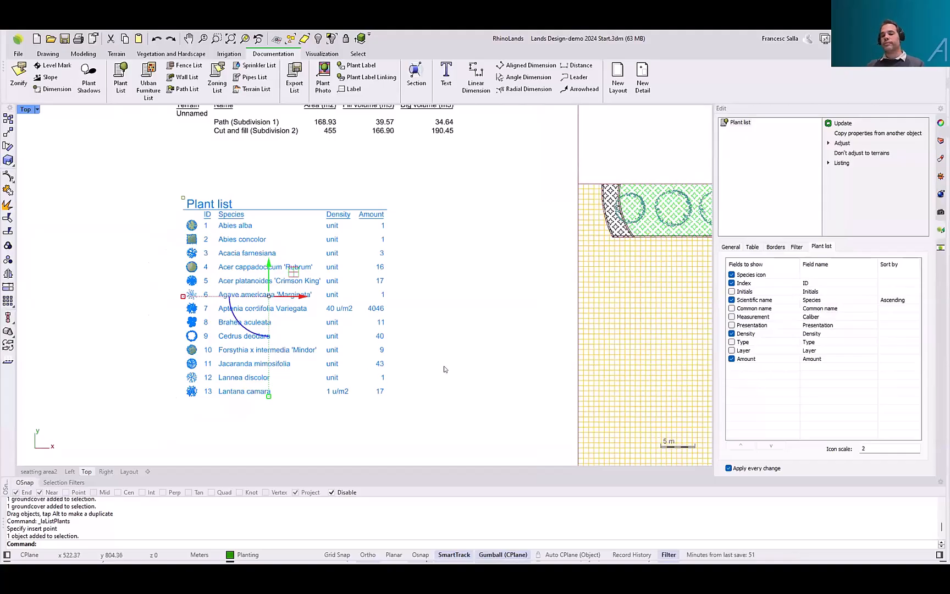
# Examine the plant list's filter options and the closed curve that outlines the sloped planting area
pyautogui.click(797, 247)
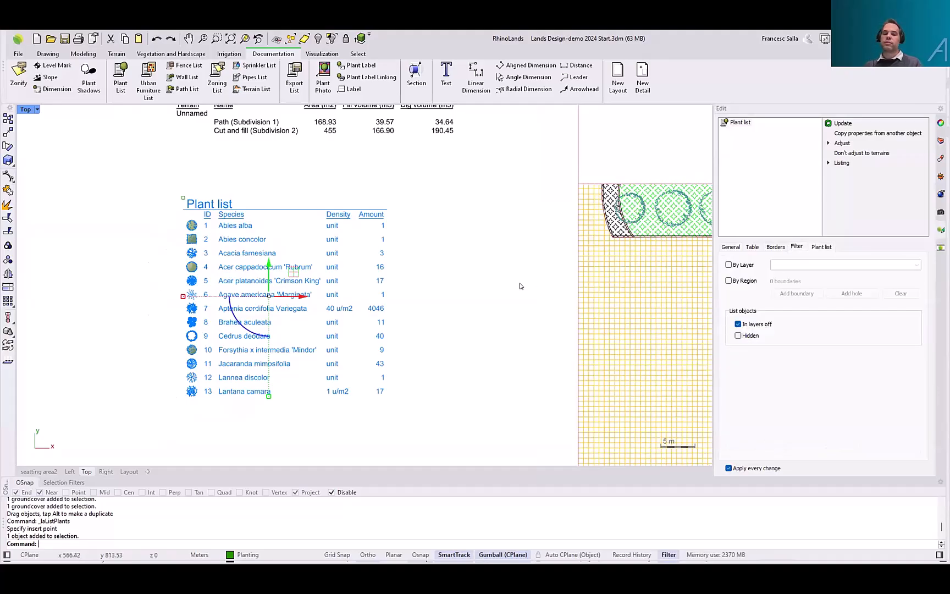
pyautogui.scroll(-3, 484, 286)
pyautogui.moveTo(334, 252); pyautogui.dragTo(310, 217, button='right')
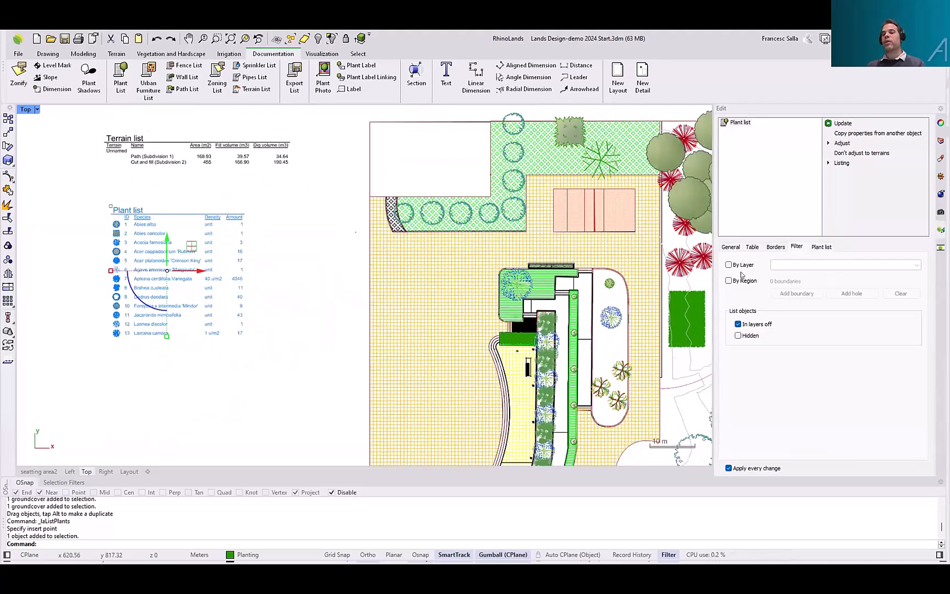
pyautogui.scroll(-5, 502, 282)
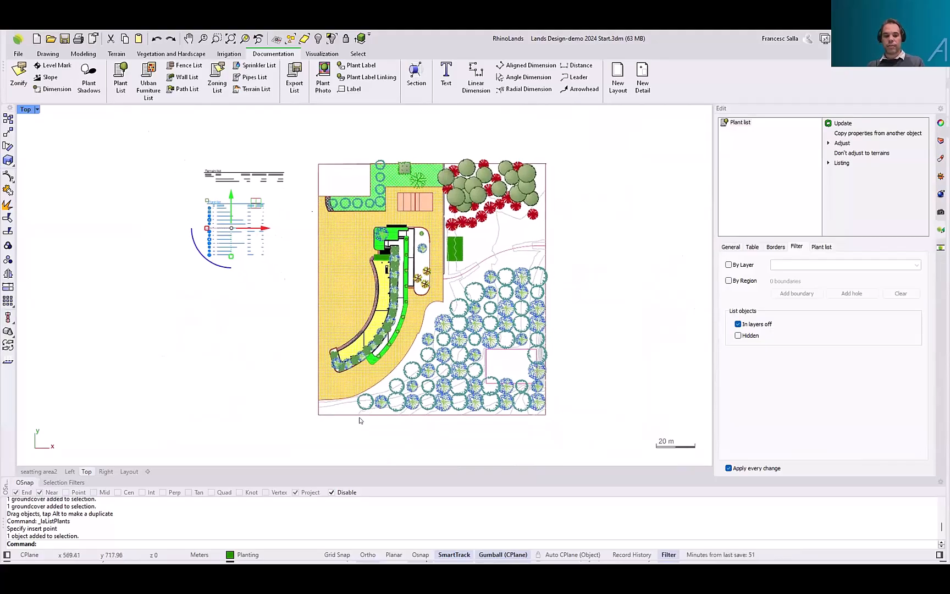
pyautogui.press('Escape')
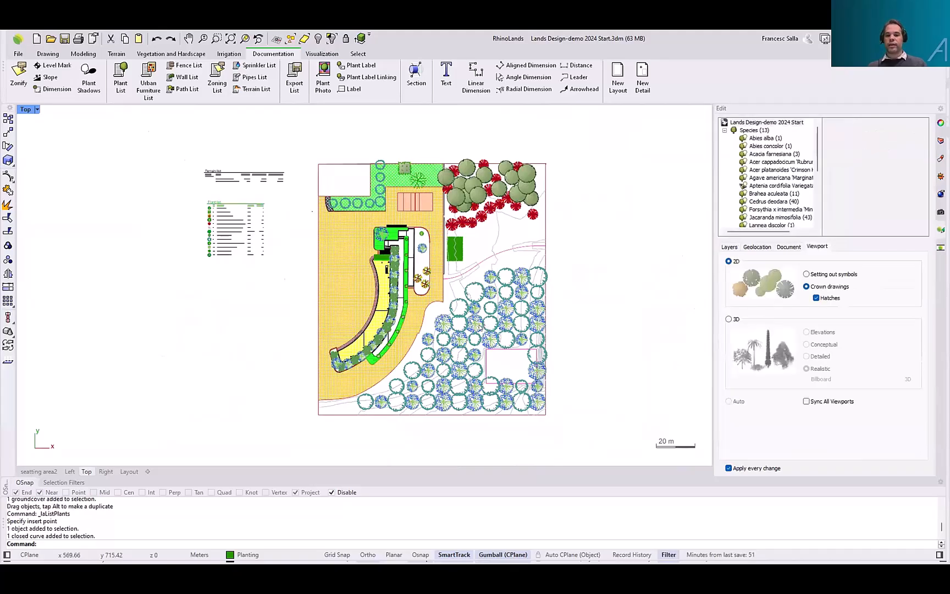
pyautogui.click(437, 232)
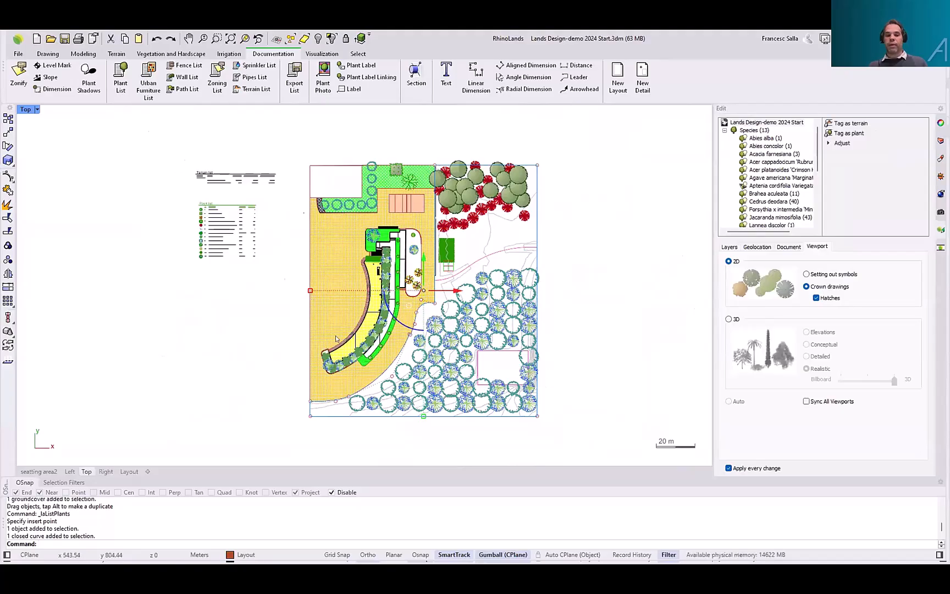
pyautogui.scroll(4, 252, 223)
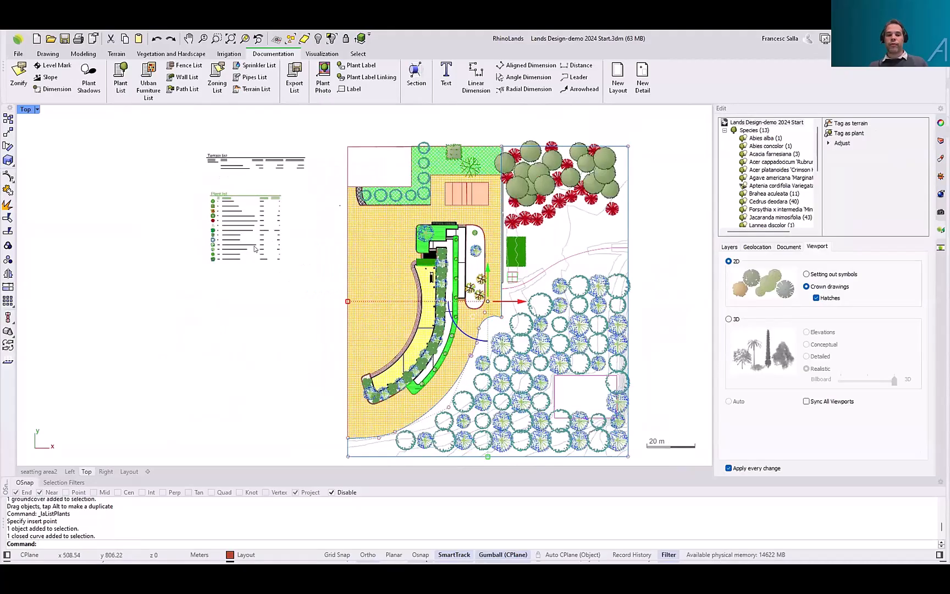
pyautogui.scroll(2, 235, 213)
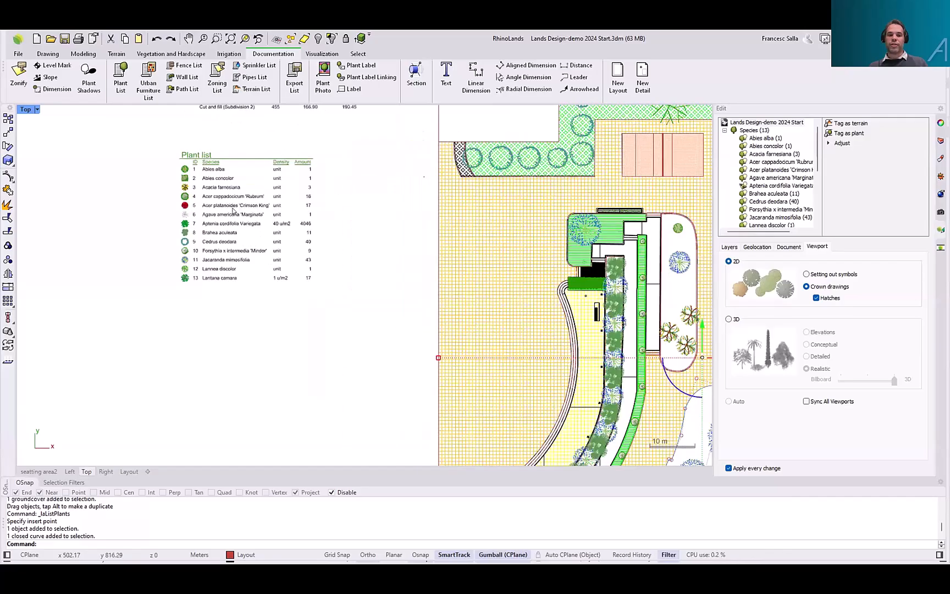
pyautogui.press('Escape')
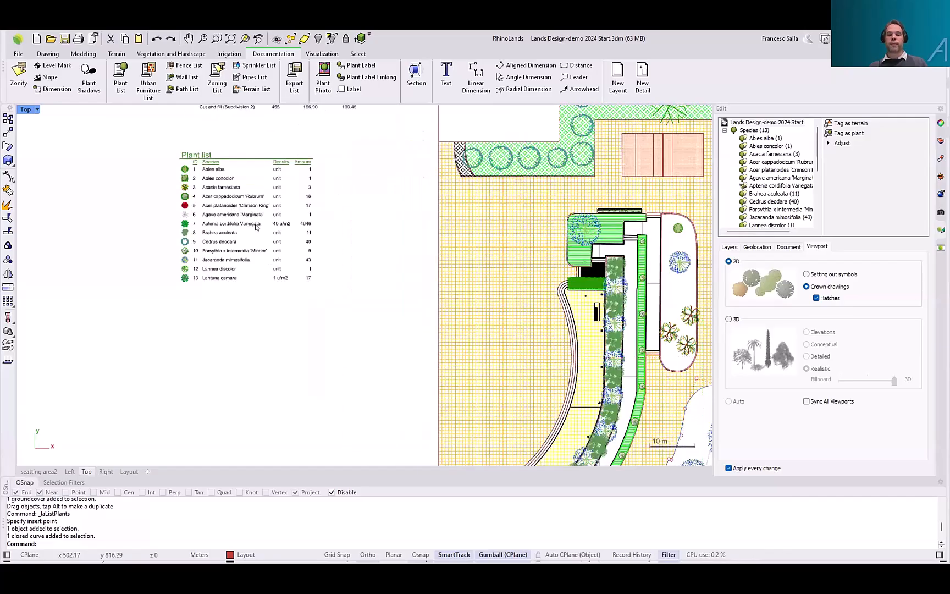
# Filter the plant list by region, adding the closed curve around the sloped planting area as its boundary
pyautogui.click(216, 162)
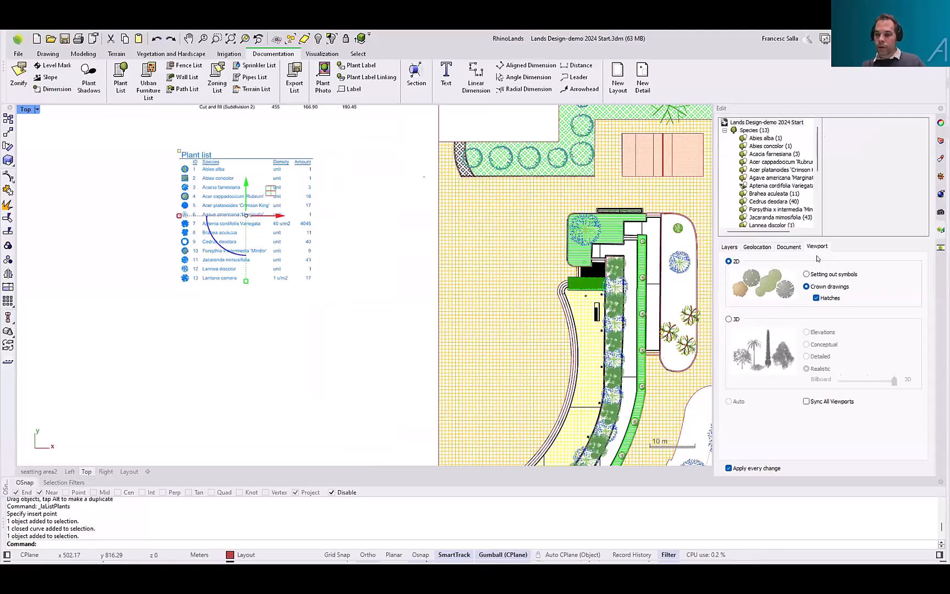
pyautogui.click(797, 247)
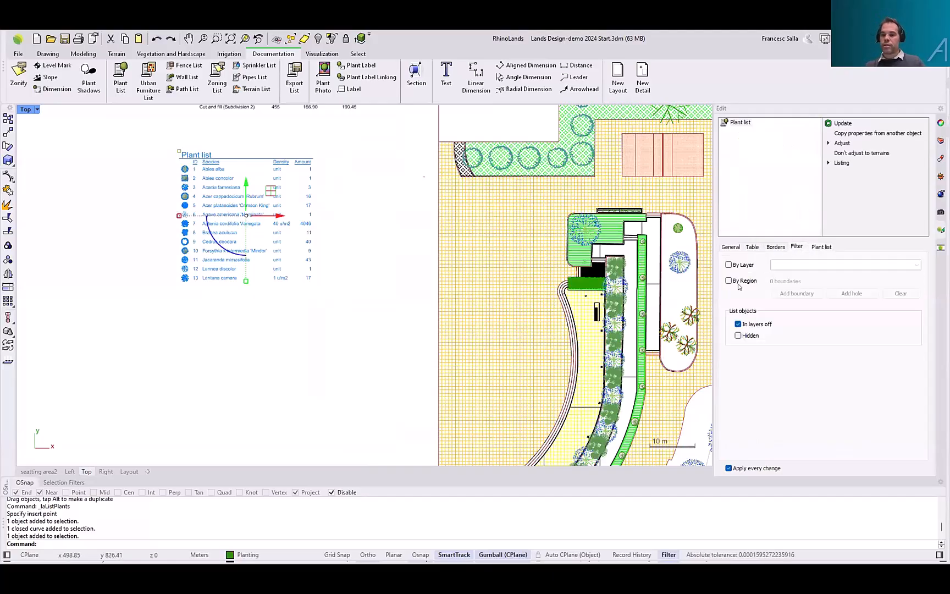
pyautogui.click(729, 281)
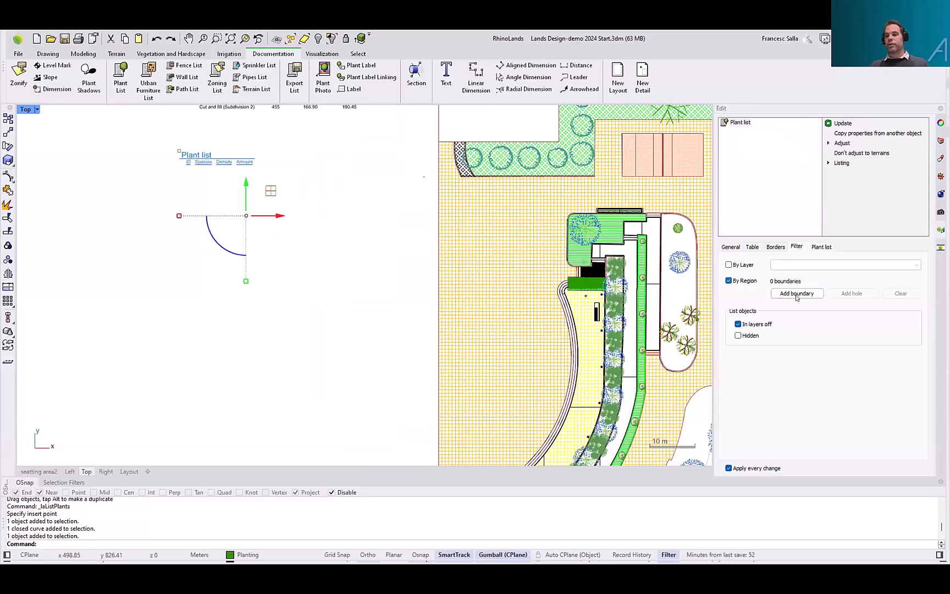
pyautogui.click(796, 294)
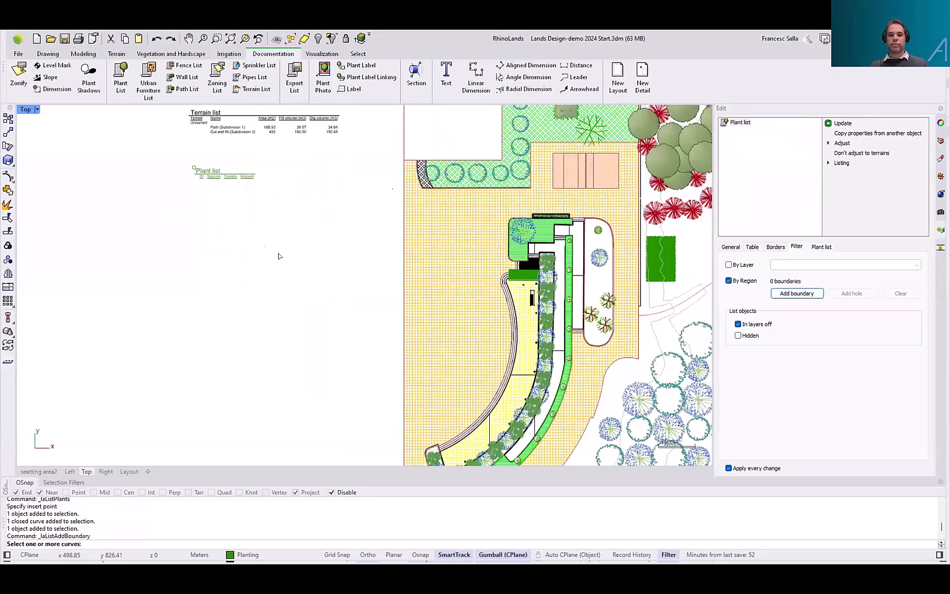
pyautogui.scroll(-4, 262, 246)
pyautogui.scroll(4, 406, 395)
pyautogui.press('Return')
pyautogui.moveTo(184, 141); pyautogui.dragTo(189, 211, button='right')
pyautogui.scroll(3, 227, 185)
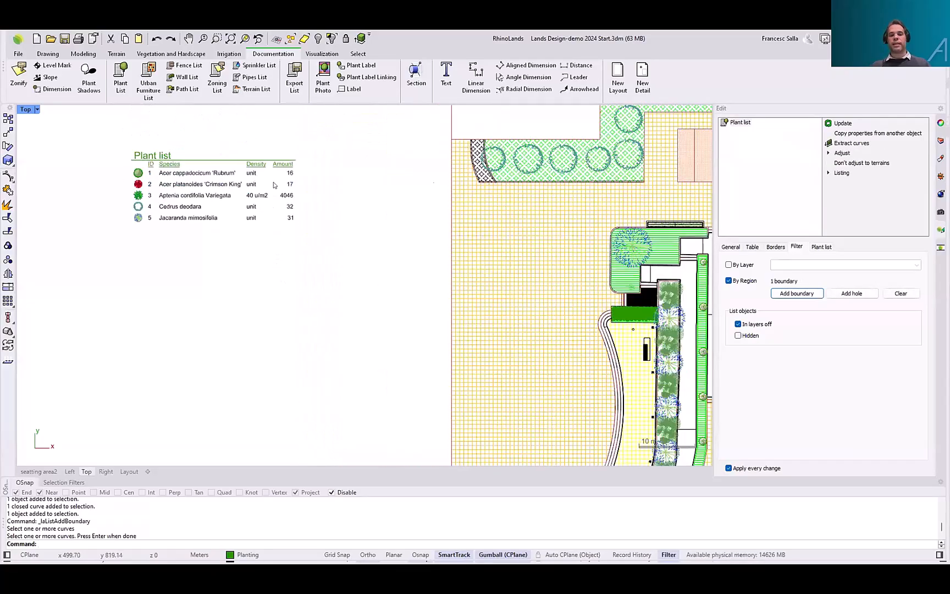
pyautogui.press('Escape')
pyautogui.scroll(4, 270, 192)
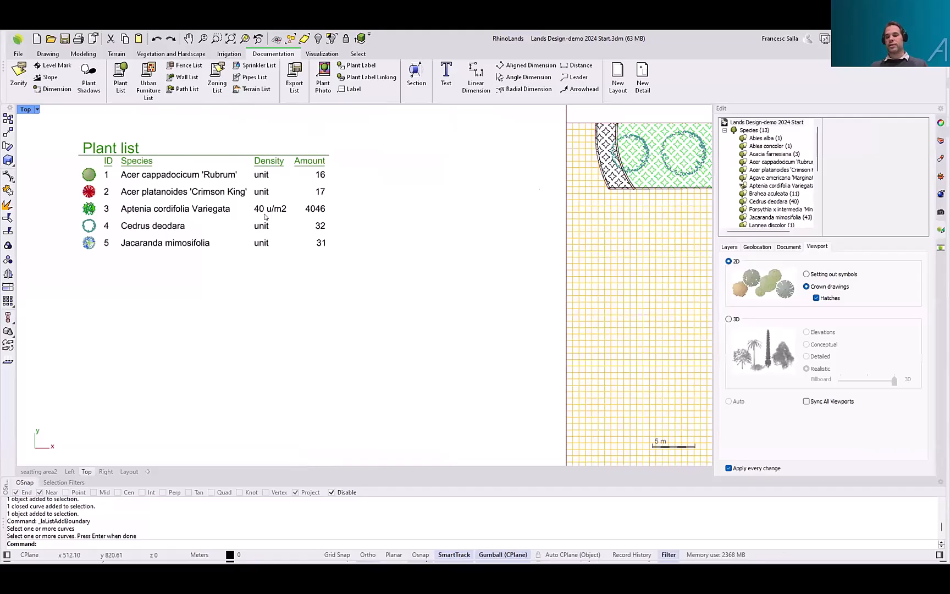
pyautogui.scroll(-3, 266, 218)
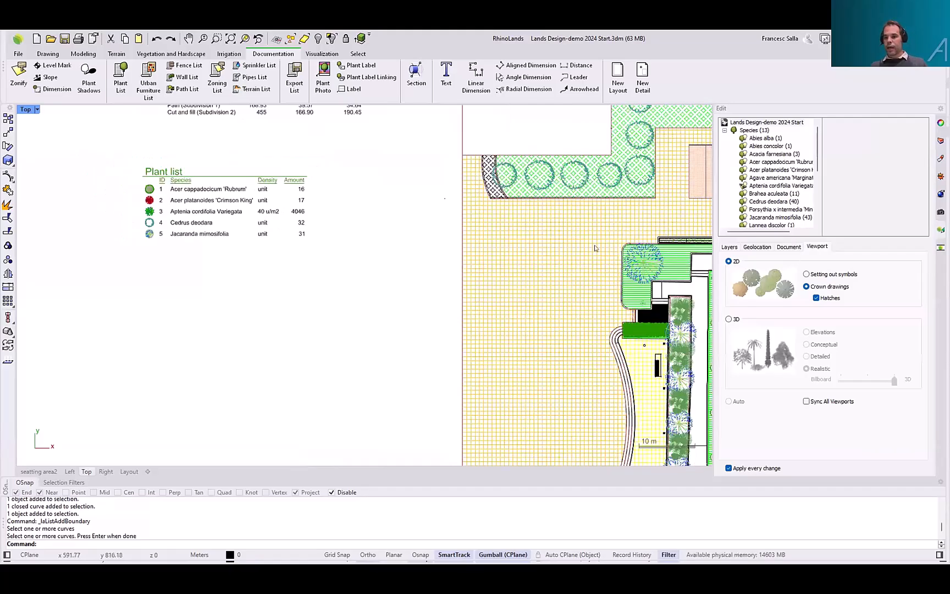
# Review the plant list's export listing, close it without exporting, and return to the seatting area2 view
pyautogui.click(263, 232)
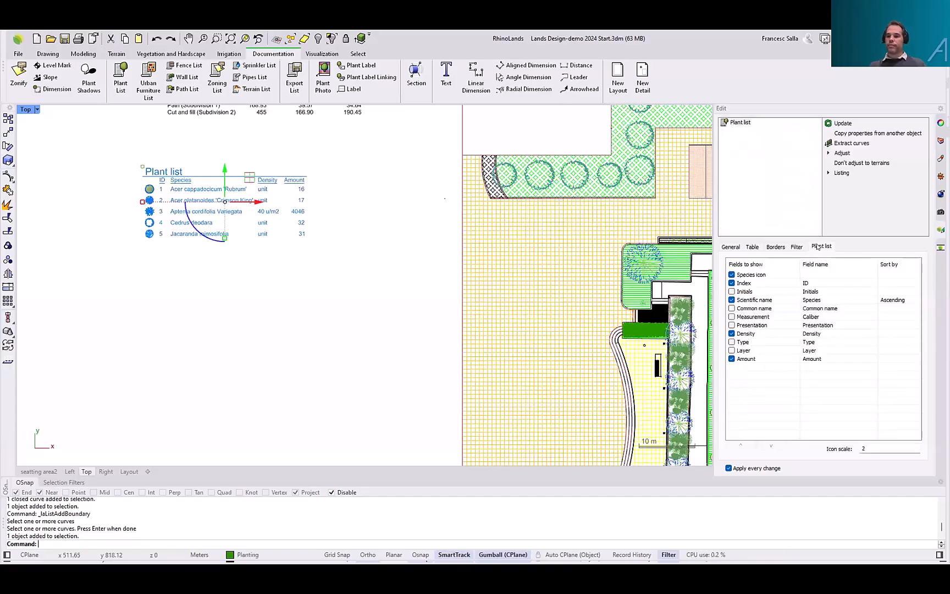
pyautogui.doubleClick(842, 173)
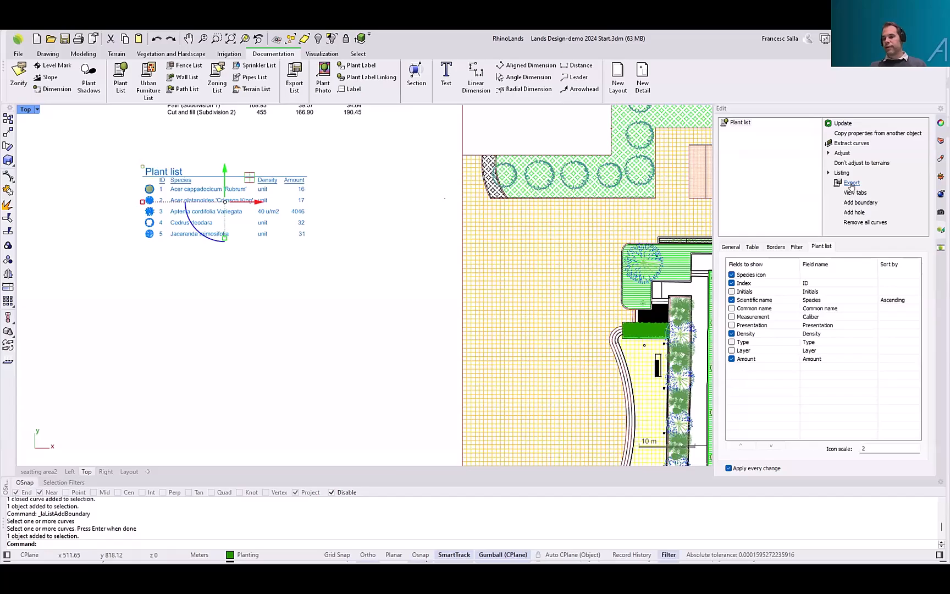
pyautogui.click(852, 184)
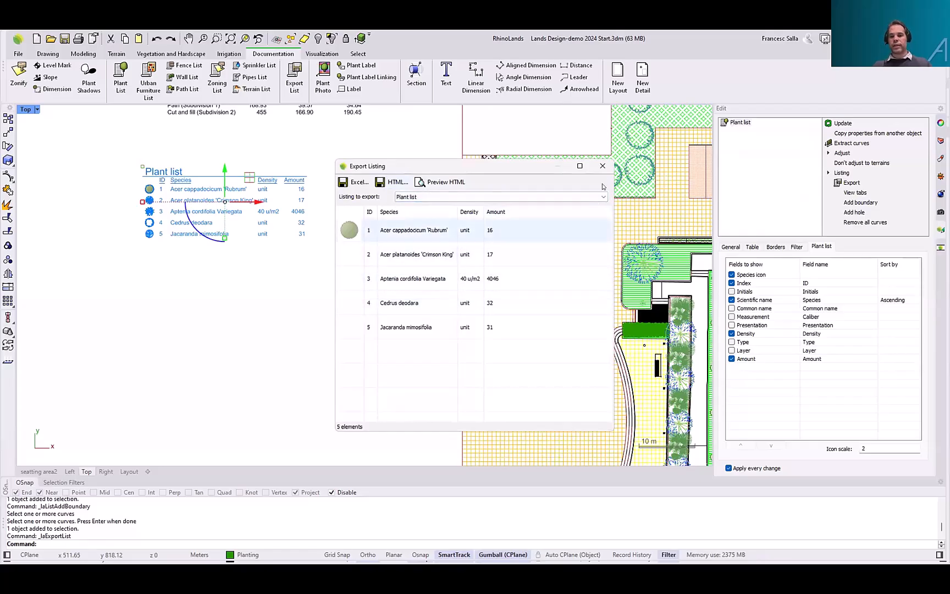
pyautogui.click(603, 165)
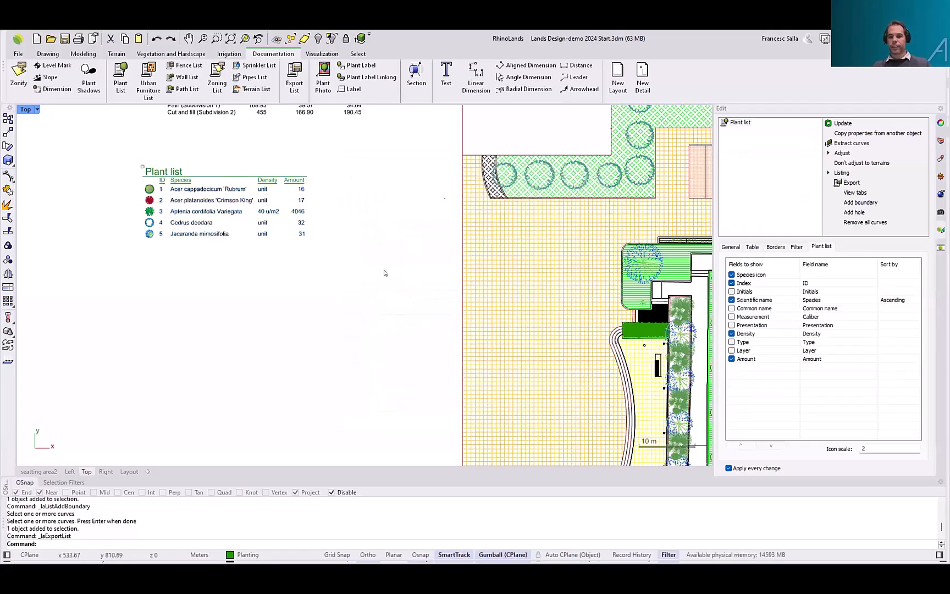
pyautogui.click(41, 471)
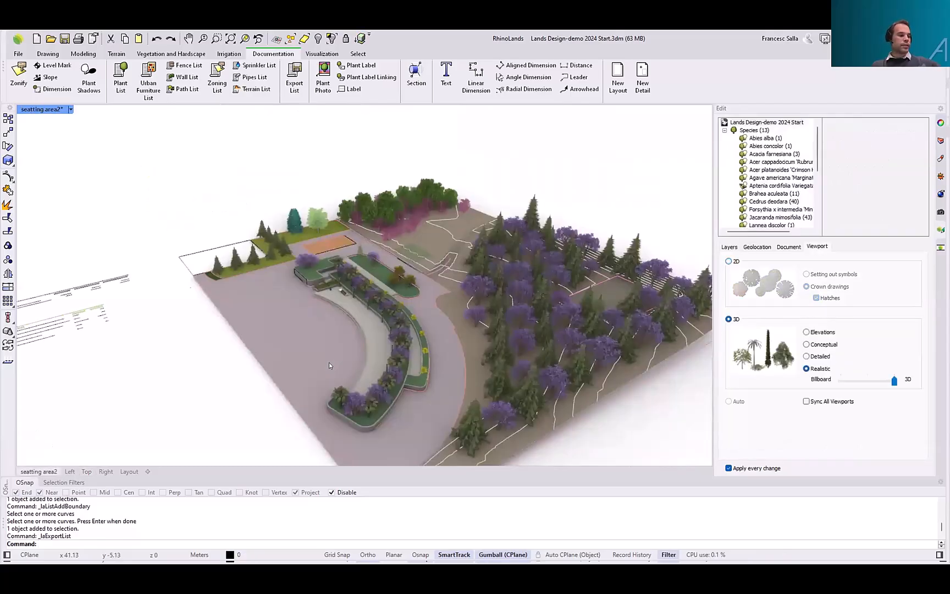
# Start a row of urban furniture and pick the single-head street light with a curved arm from the library's Lighting category
pyautogui.moveTo(451, 359); pyautogui.dragTo(385, 264, button='right')
pyautogui.scroll(4, 428, 296)
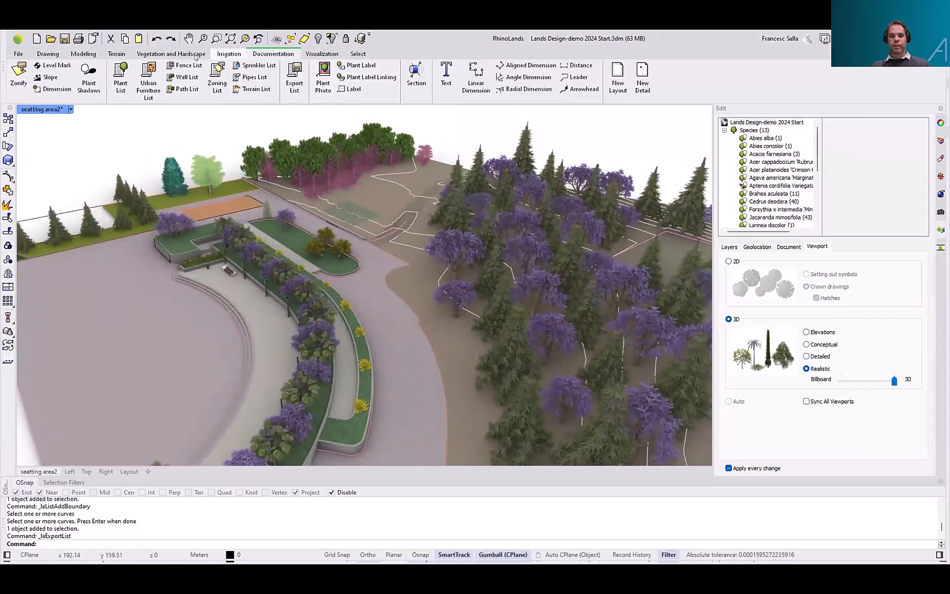
pyautogui.click(171, 53)
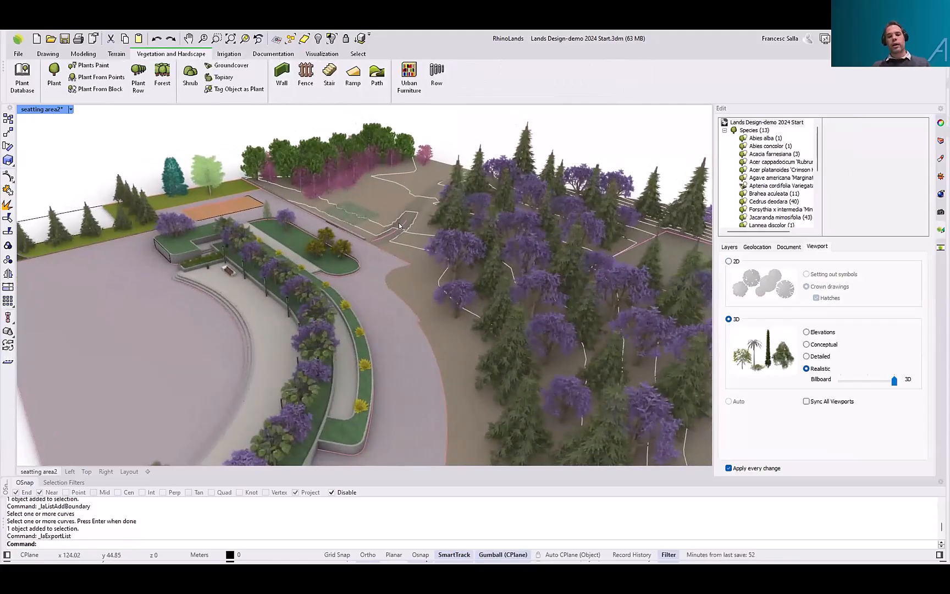
pyautogui.scroll(5, 393, 214)
pyautogui.moveTo(341, 267); pyautogui.dragTo(376, 317, button='right')
pyautogui.scroll(2, 367, 317)
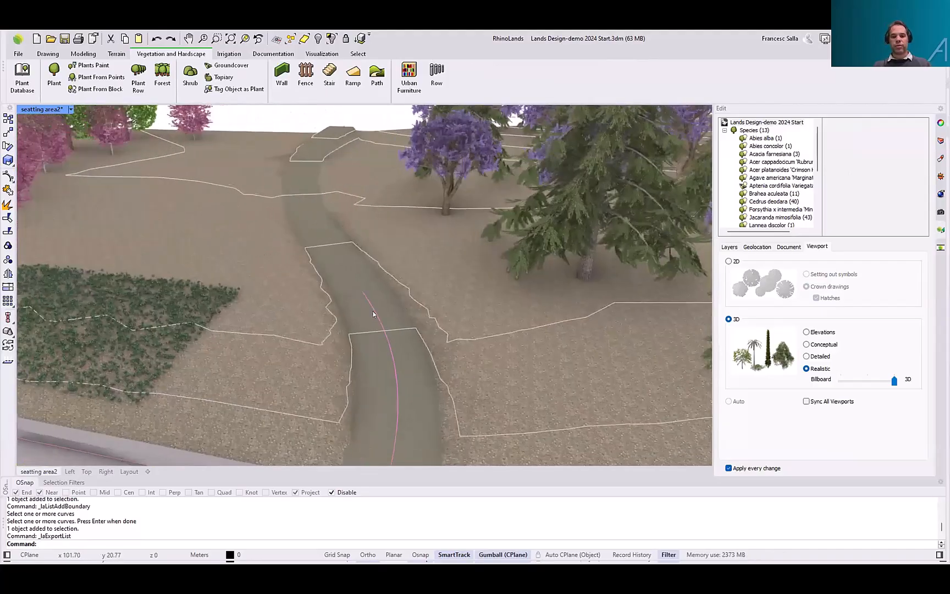
pyautogui.moveTo(329, 263); pyautogui.dragTo(336, 236, button='right')
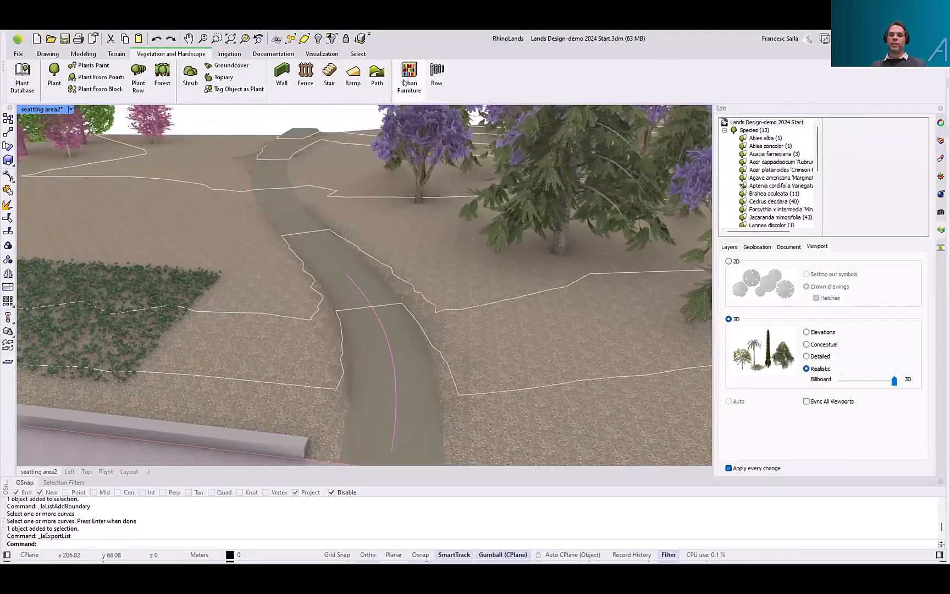
pyautogui.click(433, 81)
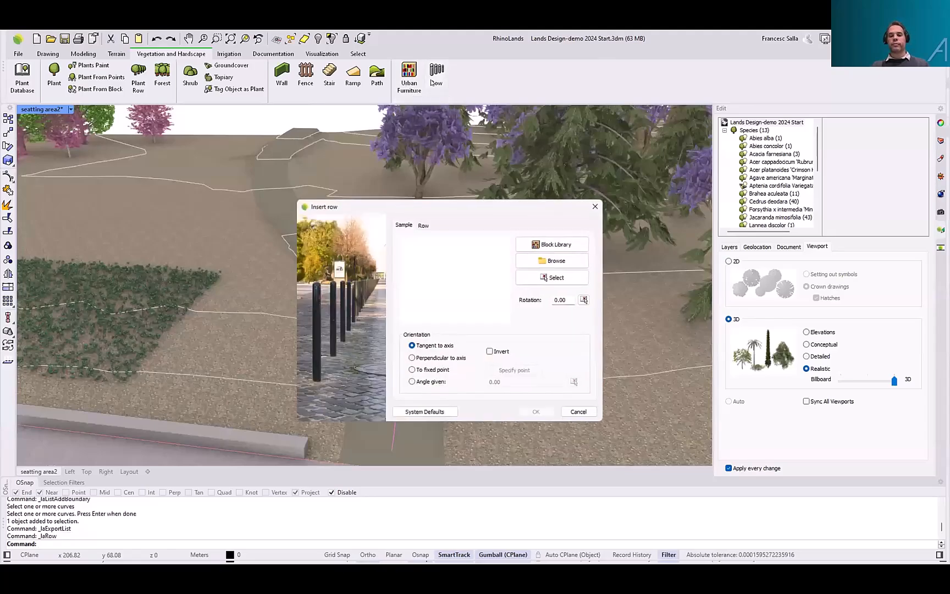
pyautogui.click(552, 244)
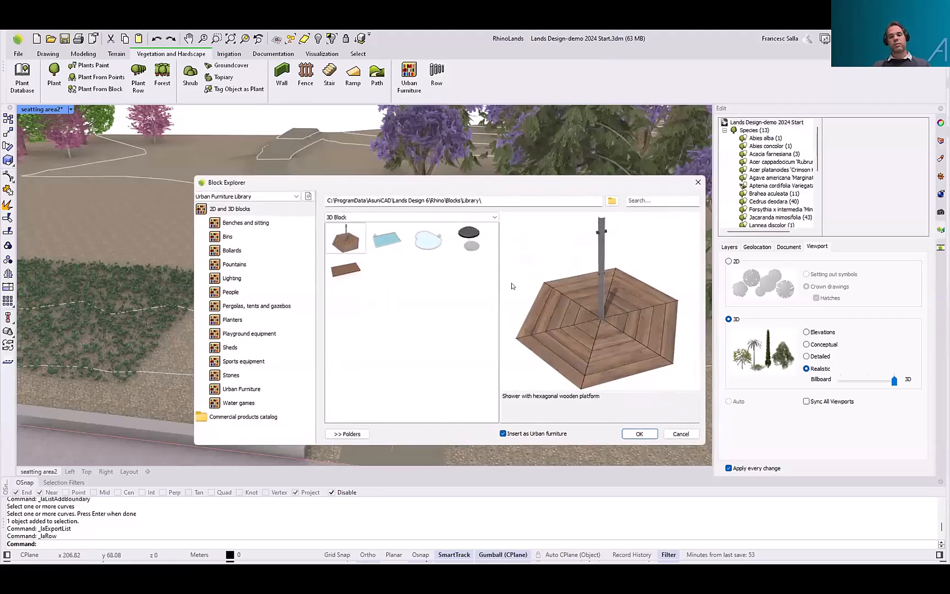
pyautogui.click(233, 279)
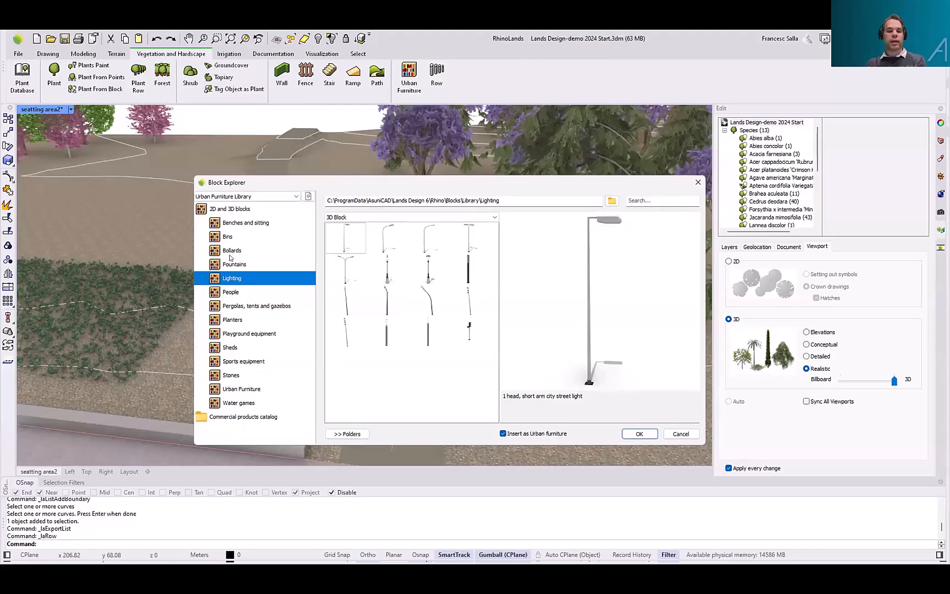
pyautogui.click(231, 253)
pyautogui.click(242, 267)
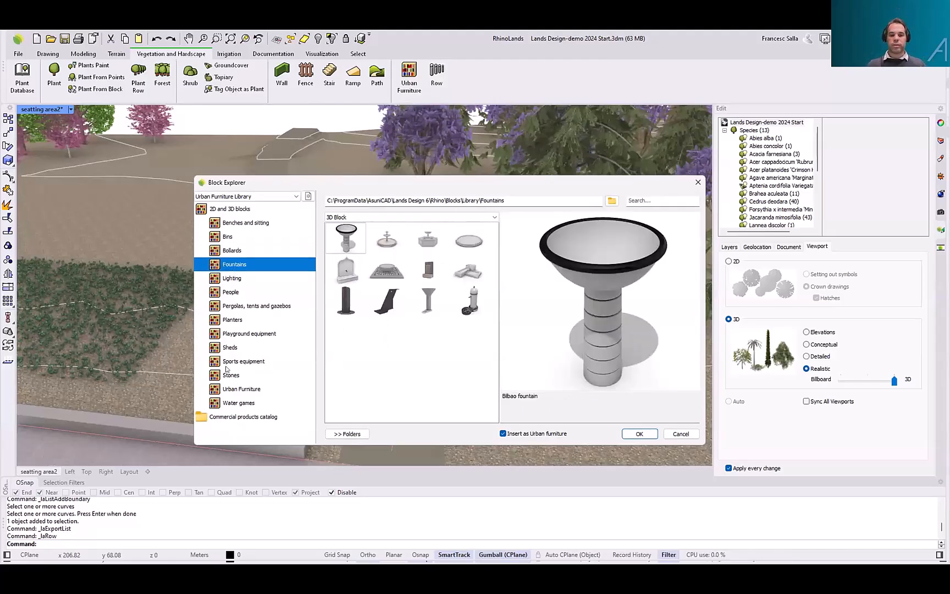
pyautogui.click(231, 279)
pyautogui.click(428, 238)
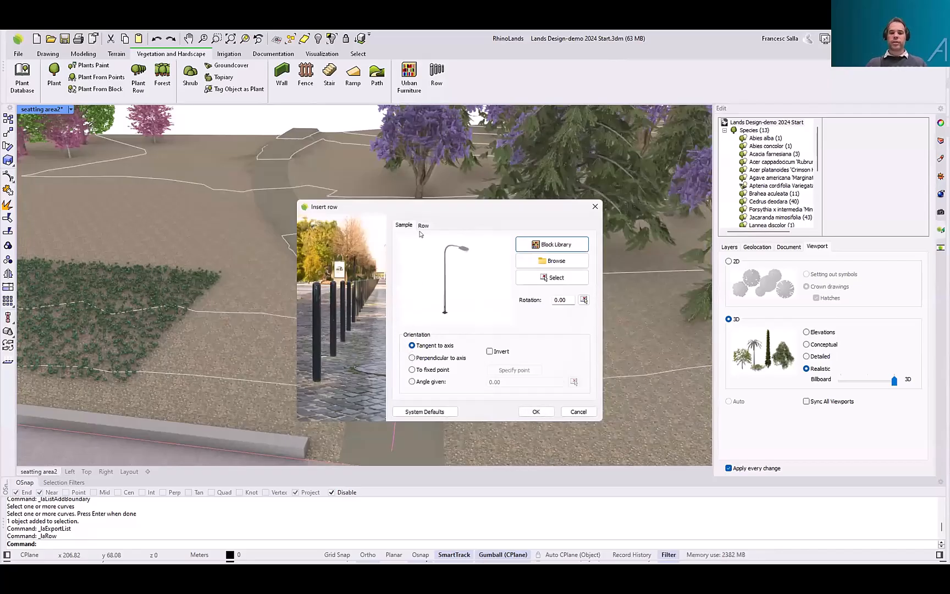
# Insert the street light row along the sloped path's centre curve with a 6 m separation and a 1.8 m distance to axis
pyautogui.click(423, 226)
pyautogui.moveTo(468, 255); pyautogui.dragTo(440, 260)
pyautogui.click(416, 273)
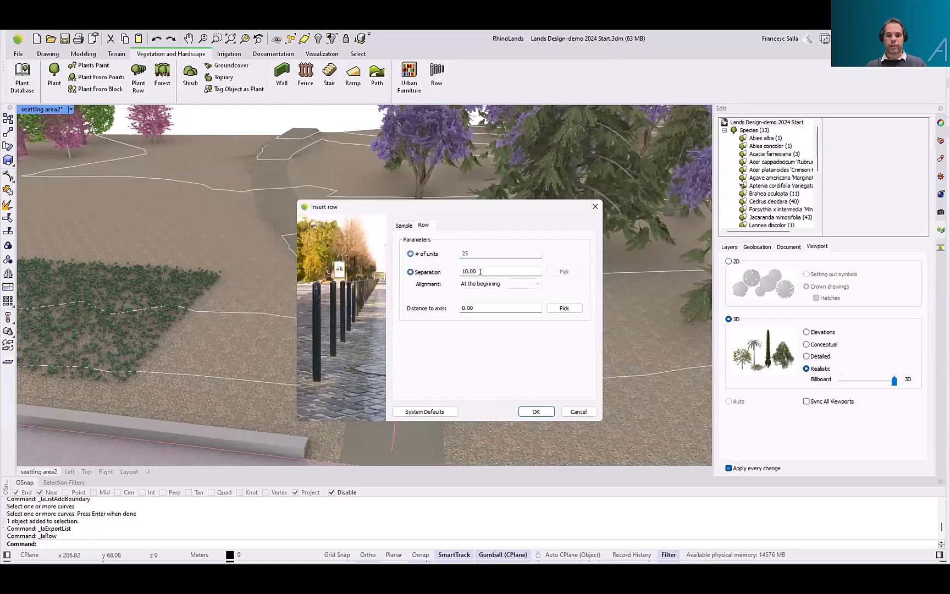
pyautogui.moveTo(481, 267); pyautogui.dragTo(437, 271)
pyautogui.write('6')
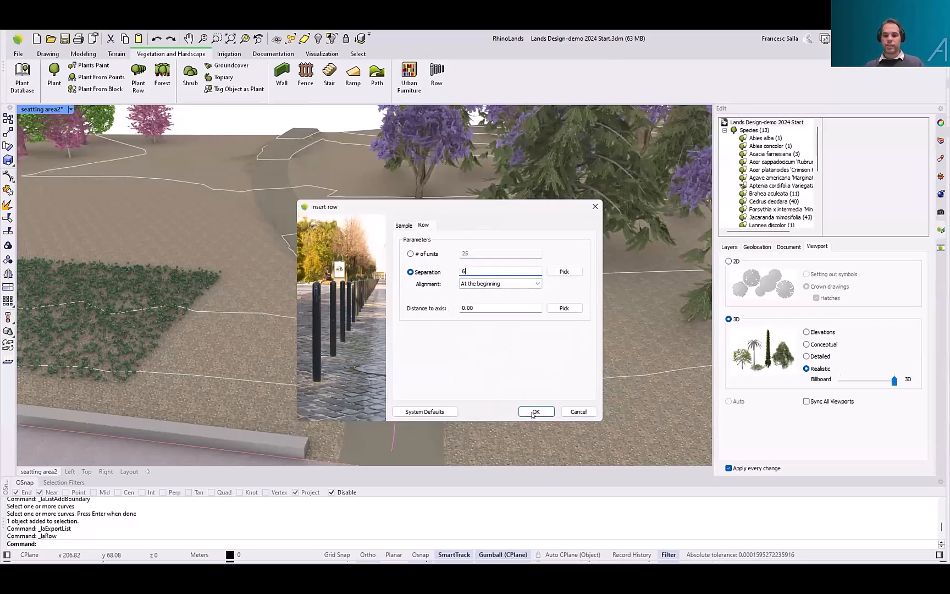
pyautogui.moveTo(482, 308); pyautogui.dragTo(453, 308)
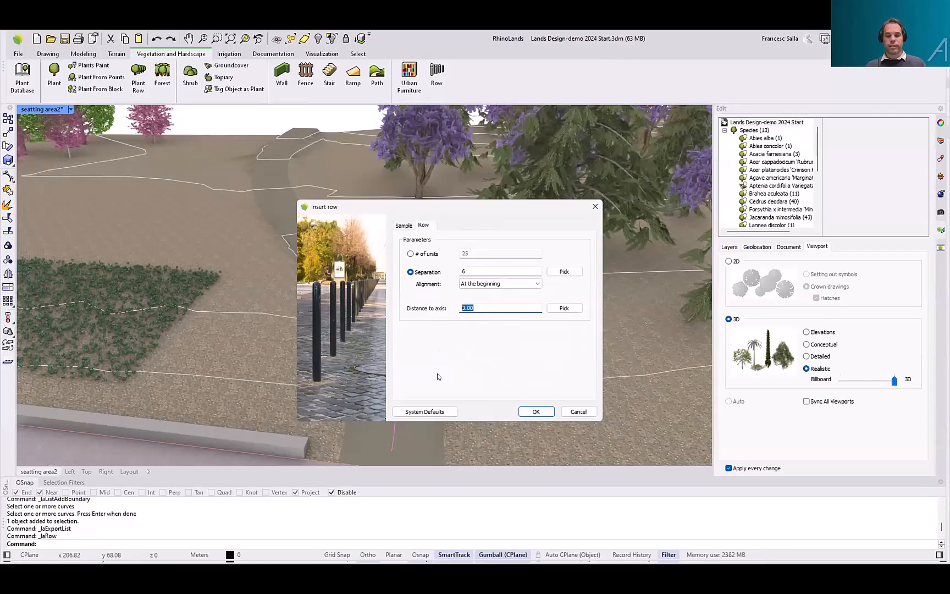
pyautogui.write('1.')
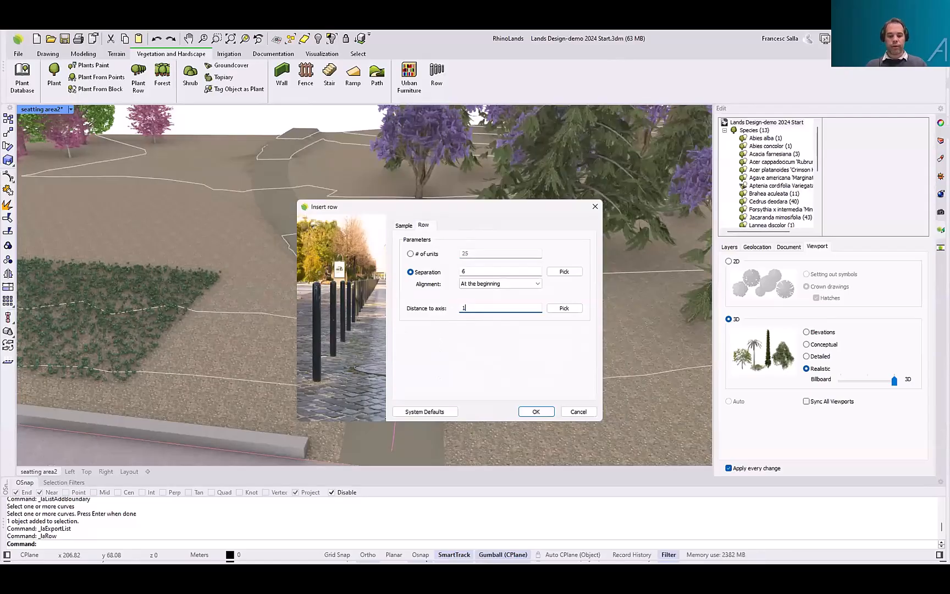
pyautogui.write('8')
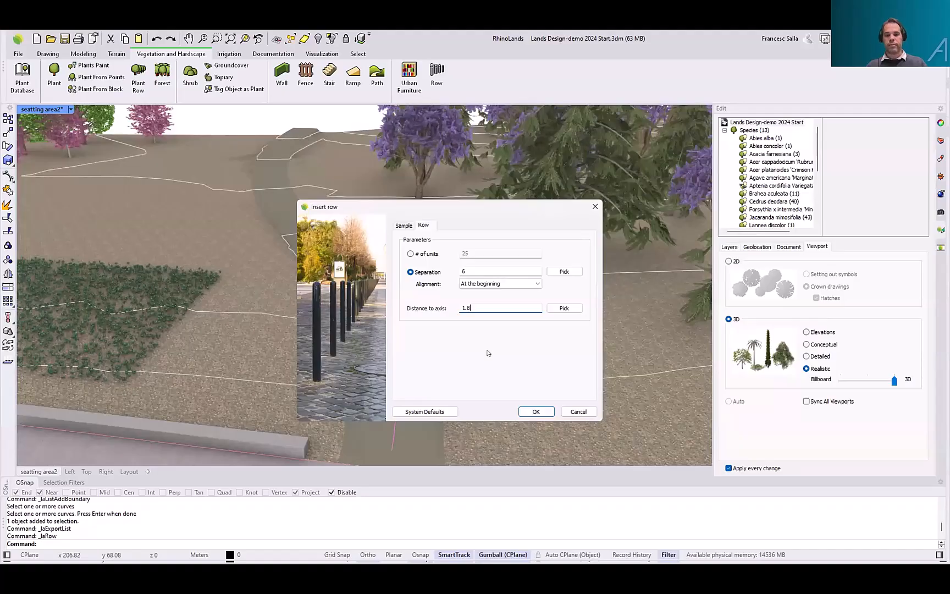
pyautogui.moveTo(397, 207); pyautogui.dragTo(573, 211)
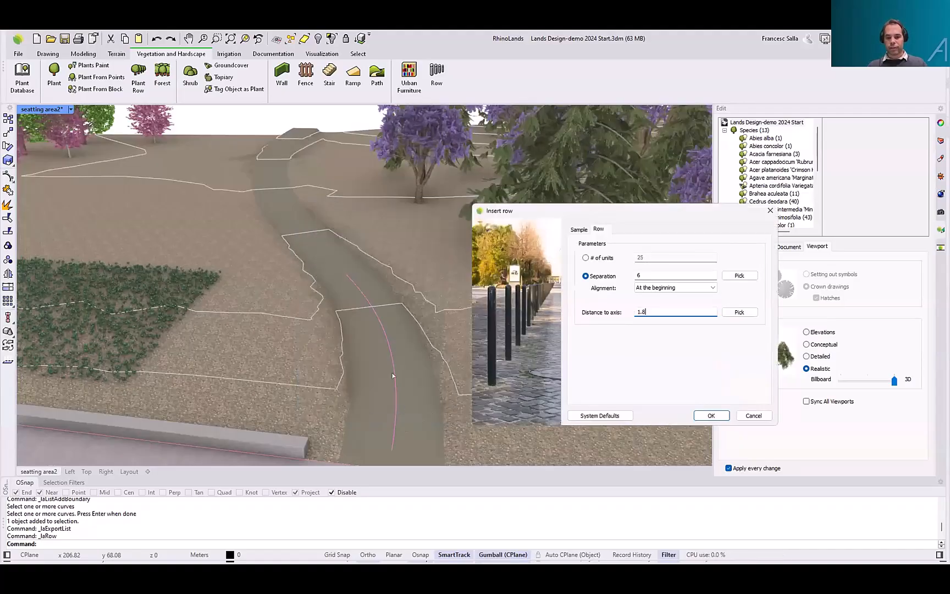
pyautogui.click(703, 414)
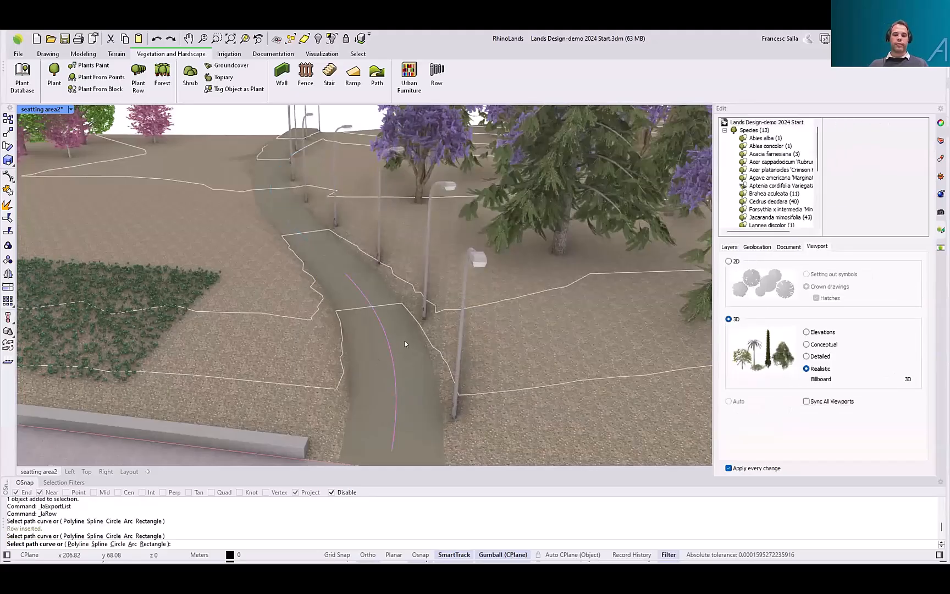
pyautogui.press('Escape')
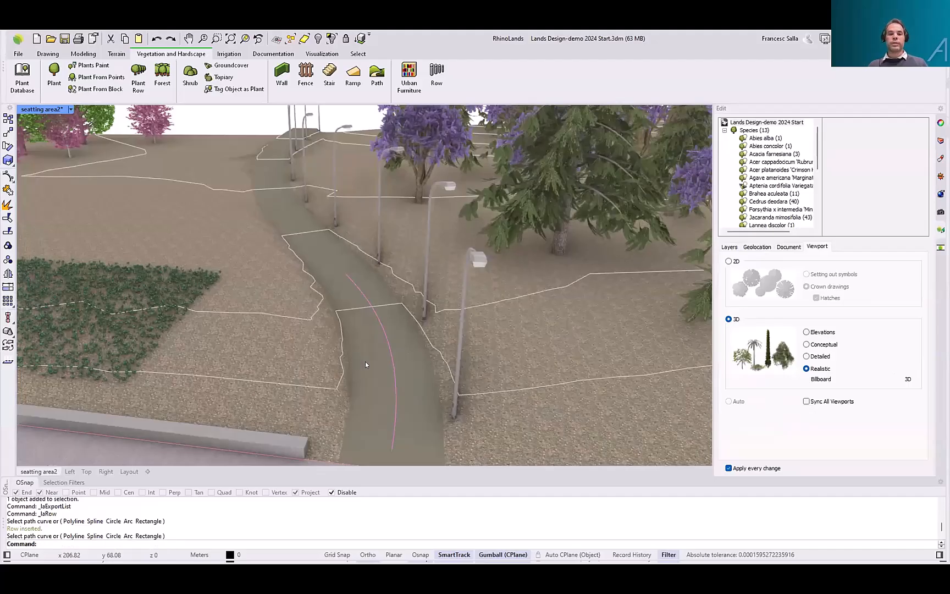
# Orient the street light row perpendicular to its axis and invert it so the lamps face the path
pyautogui.scroll(-5, 365, 361)
pyautogui.moveTo(370, 362); pyautogui.dragTo(438, 354, button='right')
pyautogui.scroll(3, 401, 327)
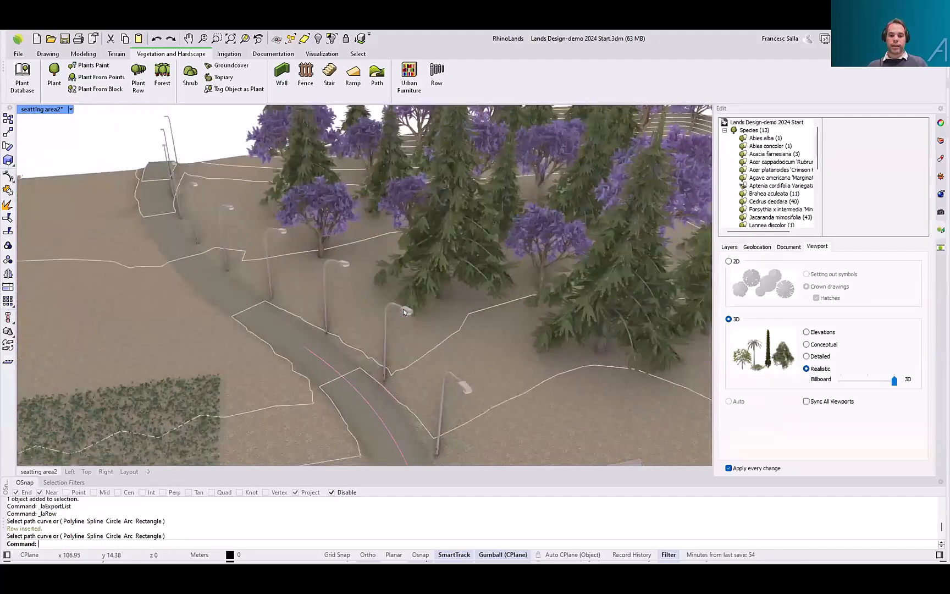
pyautogui.click(402, 310)
pyautogui.moveTo(582, 328); pyautogui.dragTo(591, 316, button='right')
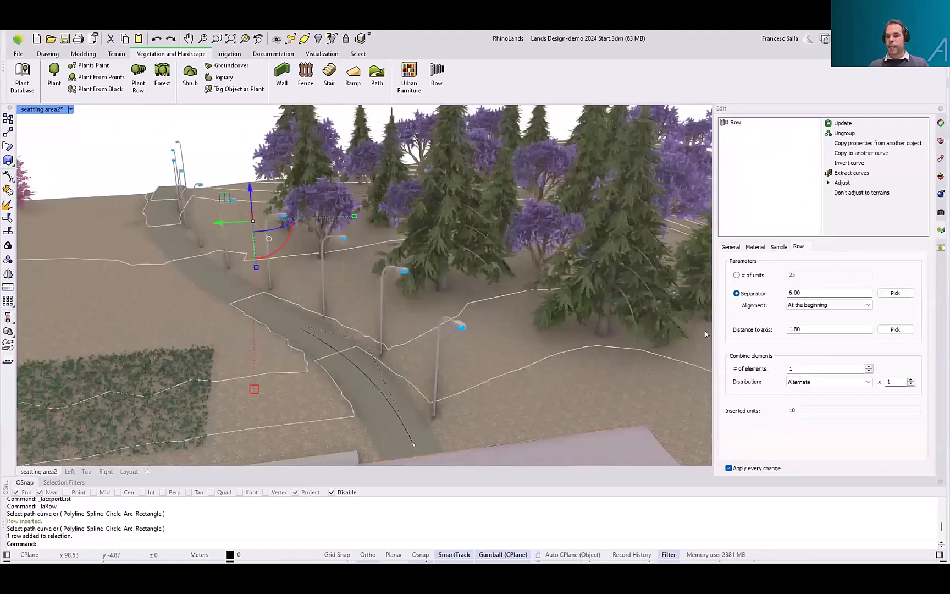
pyautogui.click(779, 247)
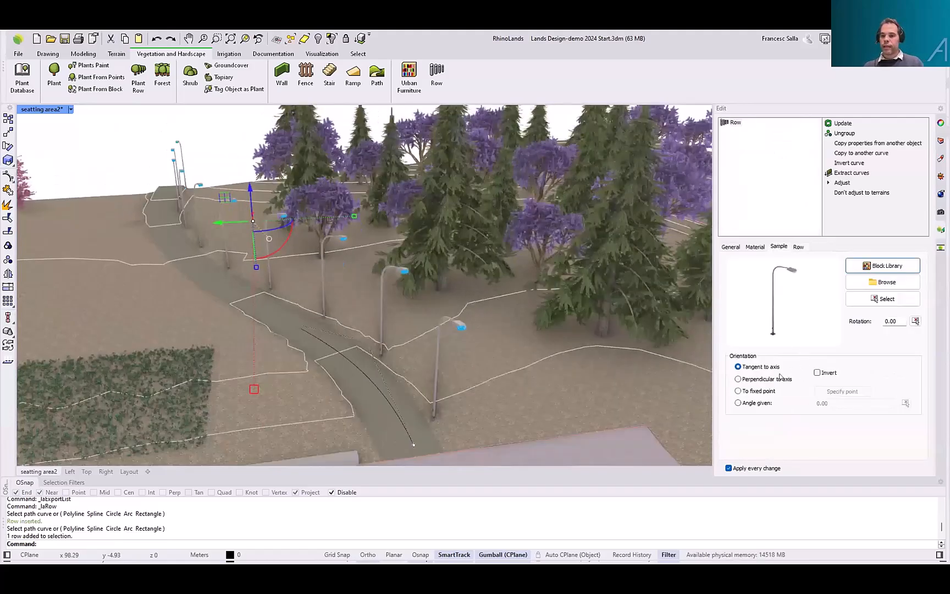
pyautogui.click(739, 379)
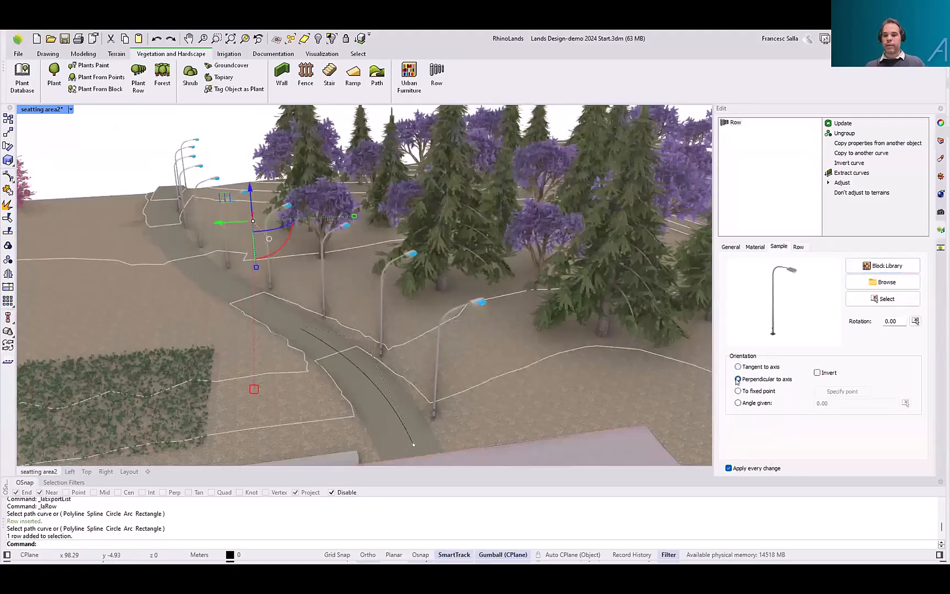
pyautogui.click(818, 373)
pyautogui.moveTo(278, 361); pyautogui.dragTo(452, 347, button='right')
# Set the street light row's separation to 8 m and deselect the row
pyautogui.click(798, 247)
pyautogui.click(772, 298)
pyautogui.write('8')
pyautogui.press('Return')
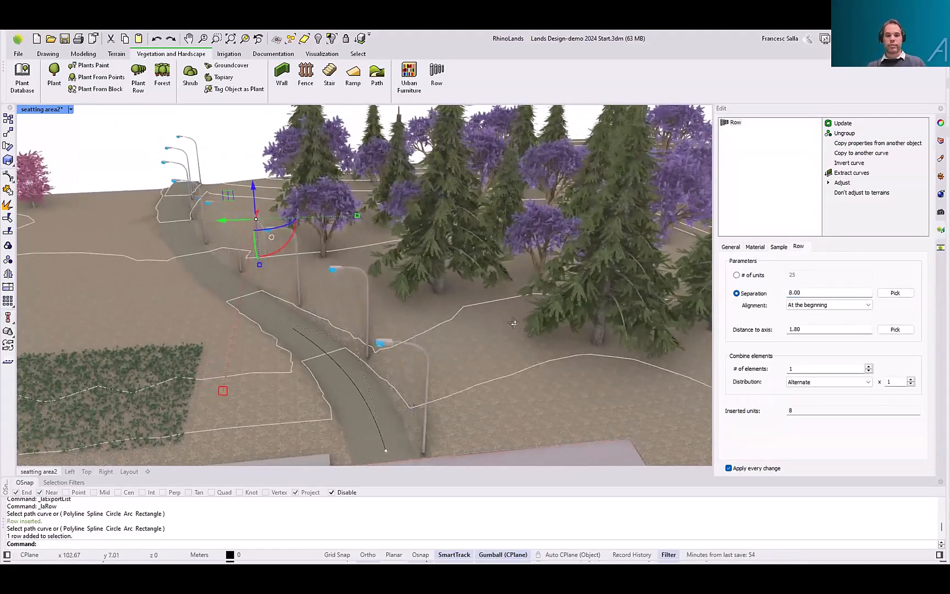
pyautogui.scroll(-4, 508, 323)
pyautogui.moveTo(497, 323); pyautogui.dragTo(473, 322, button='right')
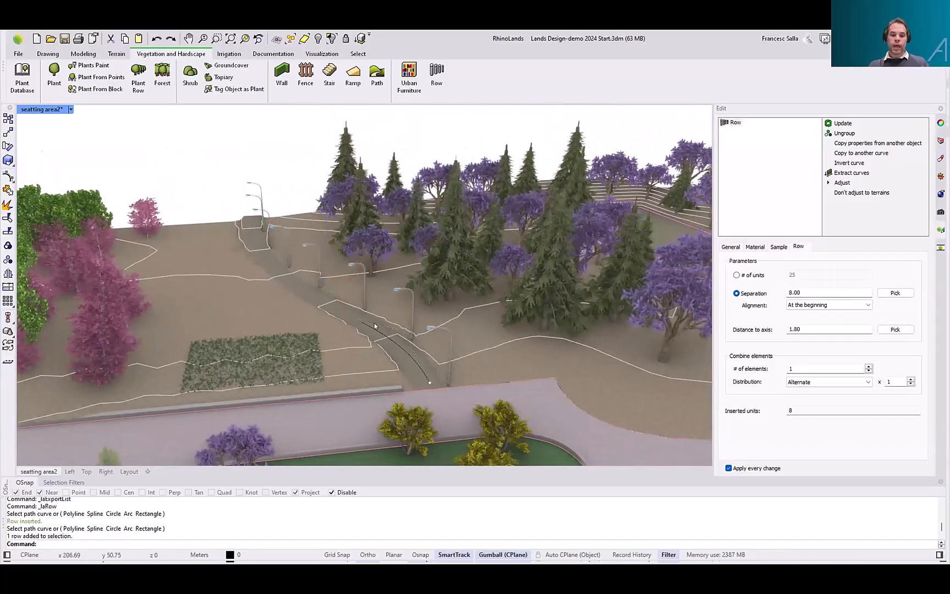
pyautogui.press('Escape')
# Set the constant width of the stair beside the rounded planter to 1 m with left justification
pyautogui.scroll(-3, 398, 355)
pyautogui.moveTo(459, 292); pyautogui.dragTo(357, 289, button='right')
pyautogui.scroll(6, 215, 316)
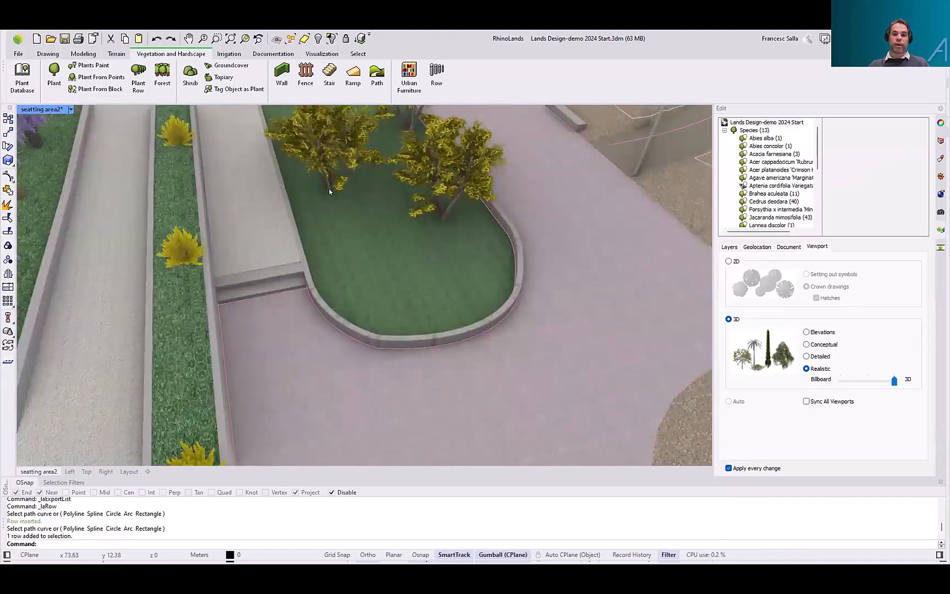
pyautogui.moveTo(329, 191); pyautogui.dragTo(176, 316, button='right')
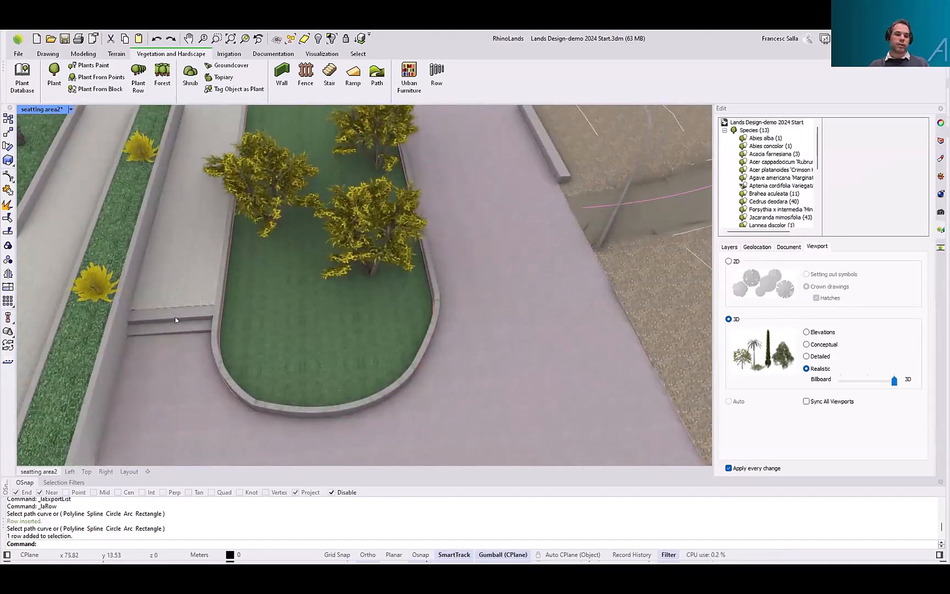
pyautogui.click(176, 317)
pyautogui.keyDown('shift'); pyautogui.moveTo(293, 323); pyautogui.dragTo(291, 281, button='right'); pyautogui.keyUp('shift')
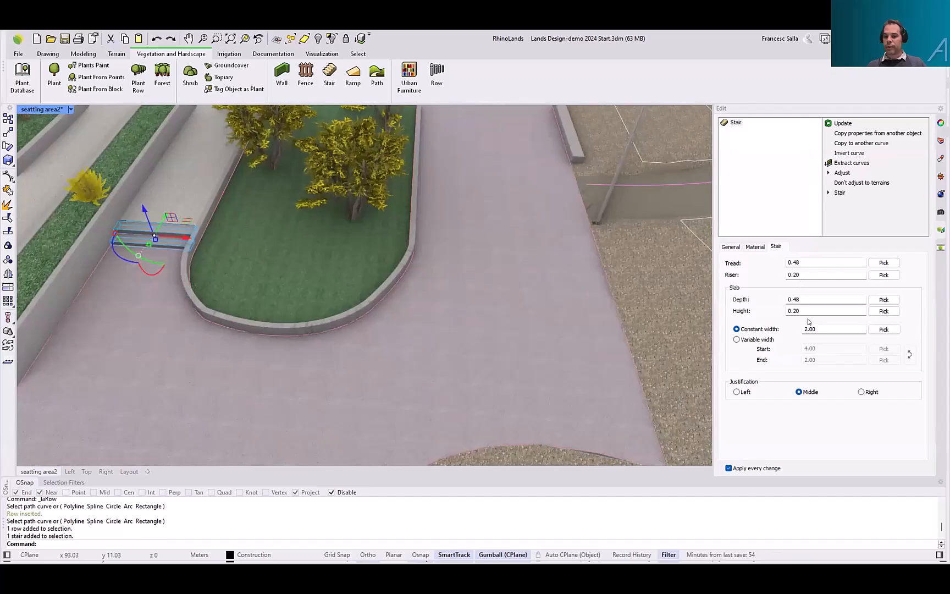
pyautogui.doubleClick(823, 328)
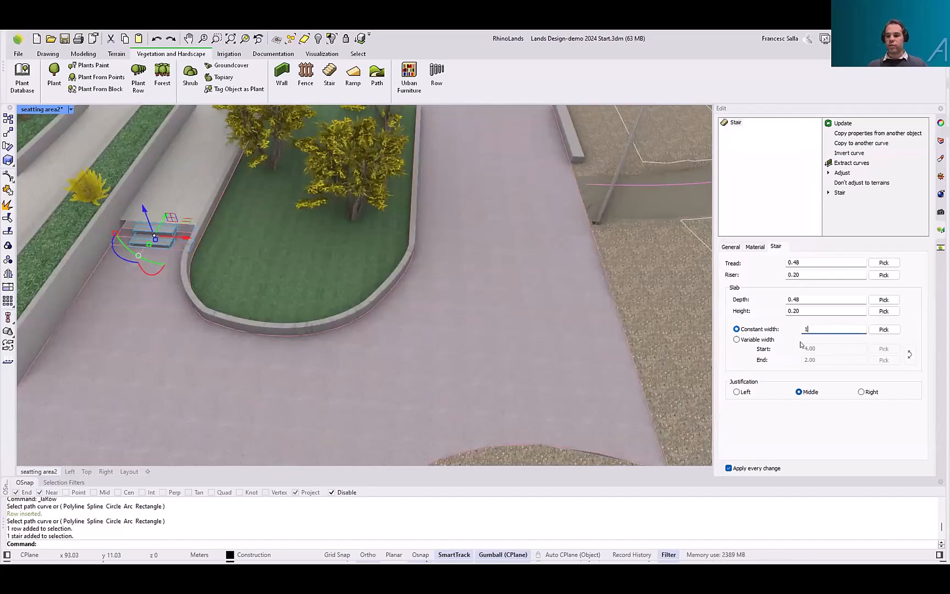
pyautogui.click(736, 391)
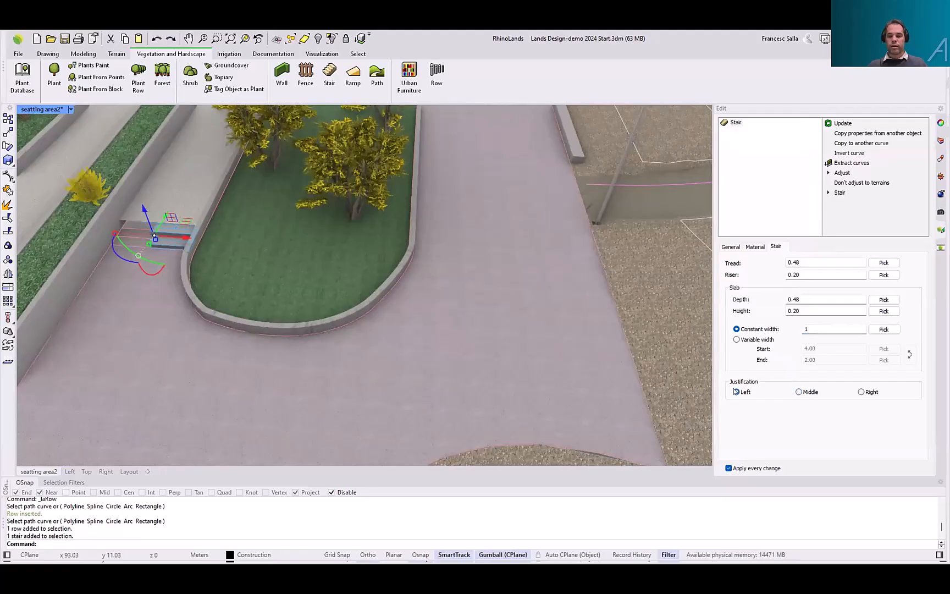
pyautogui.keyDown('shift'); pyautogui.moveTo(330, 310); pyautogui.dragTo(443, 307, button='right'); pyautogui.keyUp('shift')
# In the plan view, deselect the stair and configure a new masonry ramp with a start height of 0 and left justification
pyautogui.scroll(10, 270, 246)
pyautogui.scroll(-7, 270, 247)
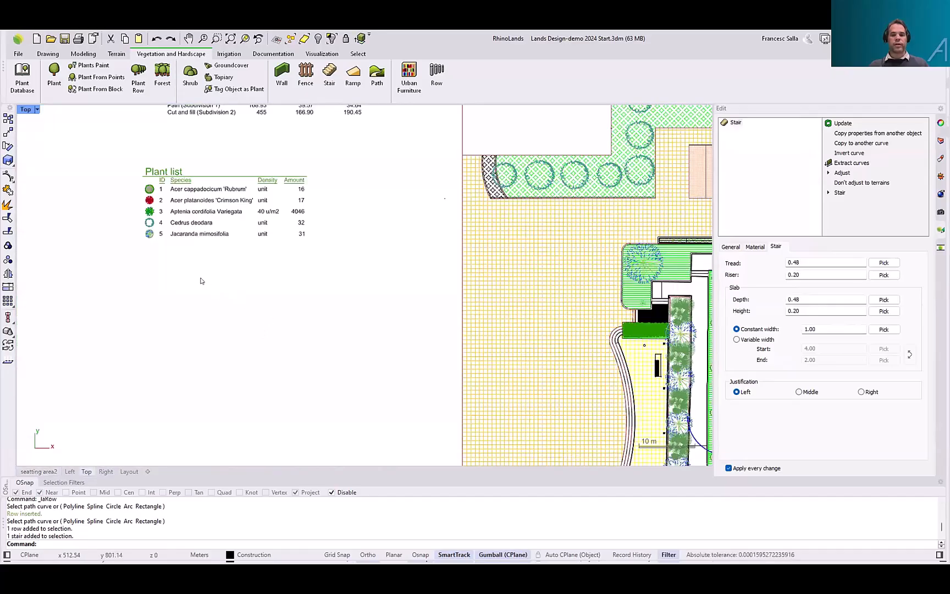
pyautogui.moveTo(430, 306); pyautogui.dragTo(280, 246, button='right')
pyautogui.scroll(-6, 280, 247)
pyautogui.scroll(4, 457, 316)
pyautogui.moveTo(457, 316); pyautogui.dragTo(464, 283, button='right')
pyautogui.scroll(2, 464, 284)
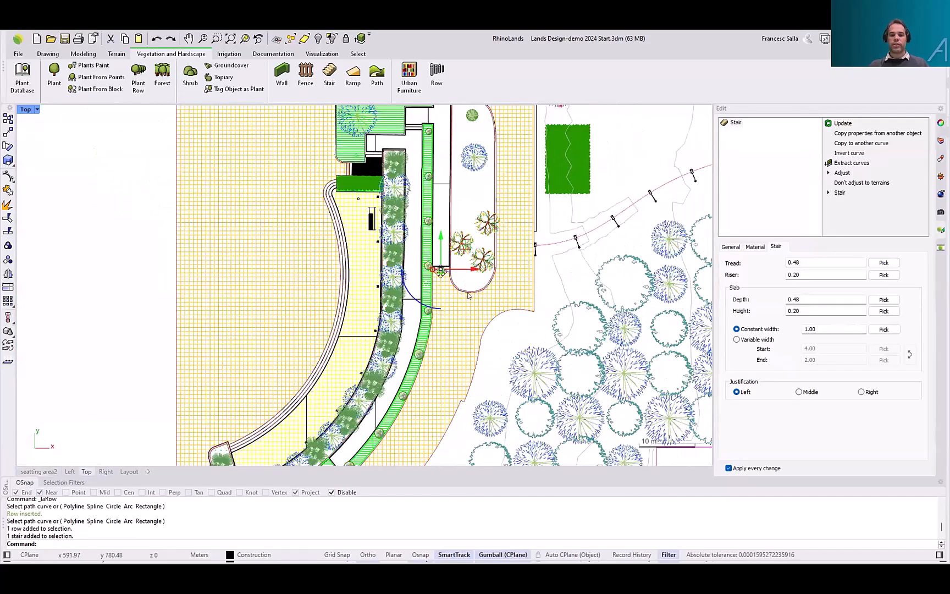
pyautogui.scroll(2, 464, 295)
pyautogui.press('Escape')
pyautogui.scroll(6, 468, 285)
pyautogui.moveTo(469, 285); pyautogui.dragTo(437, 272, button='right')
pyautogui.click(353, 75)
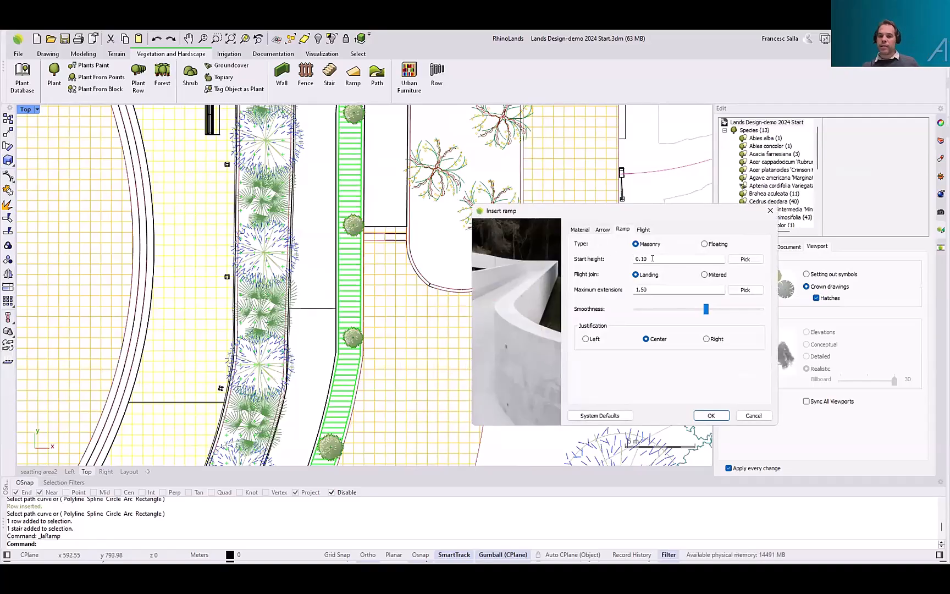
pyautogui.press('BackSpace')
pyautogui.press('BackSpace')
pyautogui.press('BackSpace')
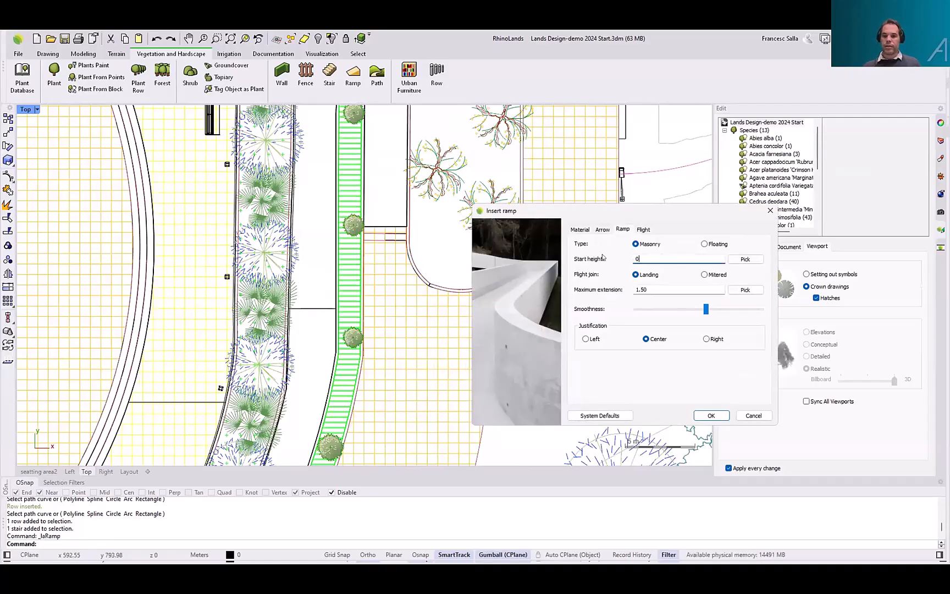
pyautogui.click(647, 289)
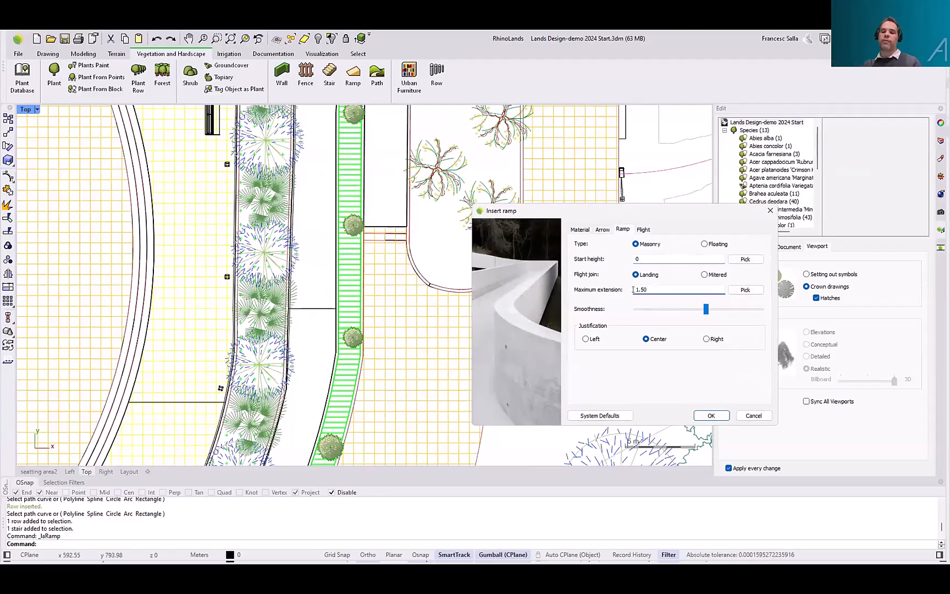
pyautogui.click(591, 339)
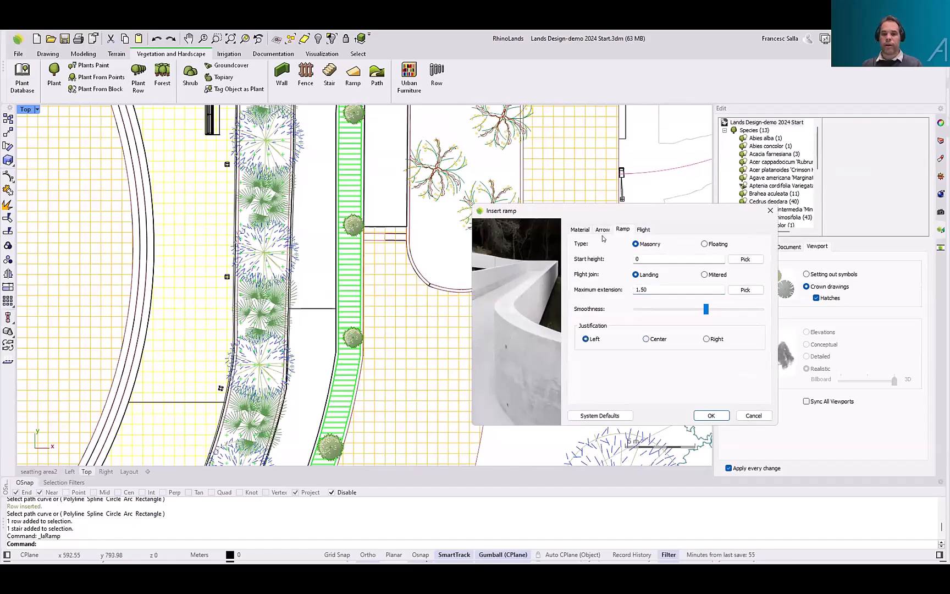
# Define the ramp flight's slope by height and set that height to 0.4 m
pyautogui.click(643, 229)
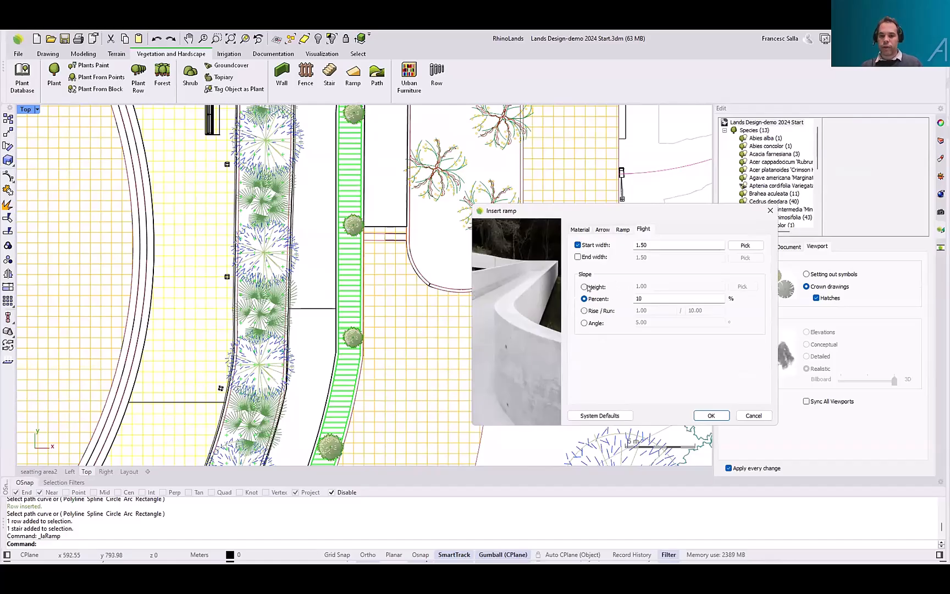
pyautogui.click(584, 288)
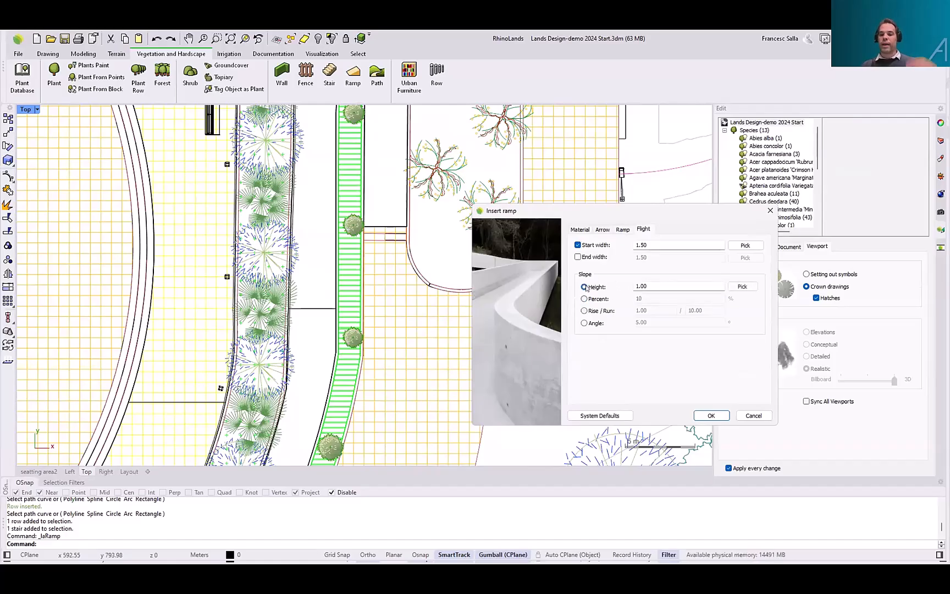
pyautogui.click(584, 299)
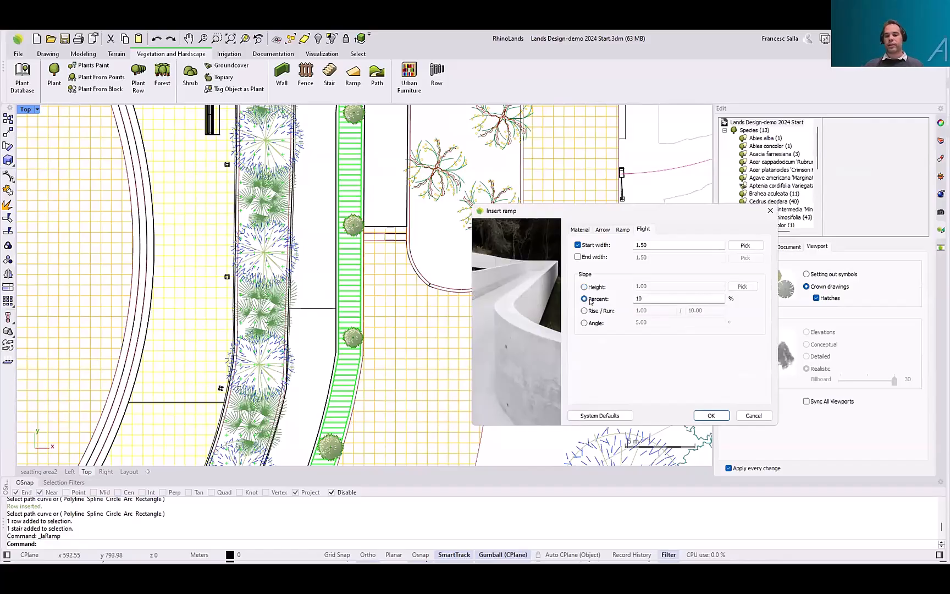
pyautogui.click(585, 287)
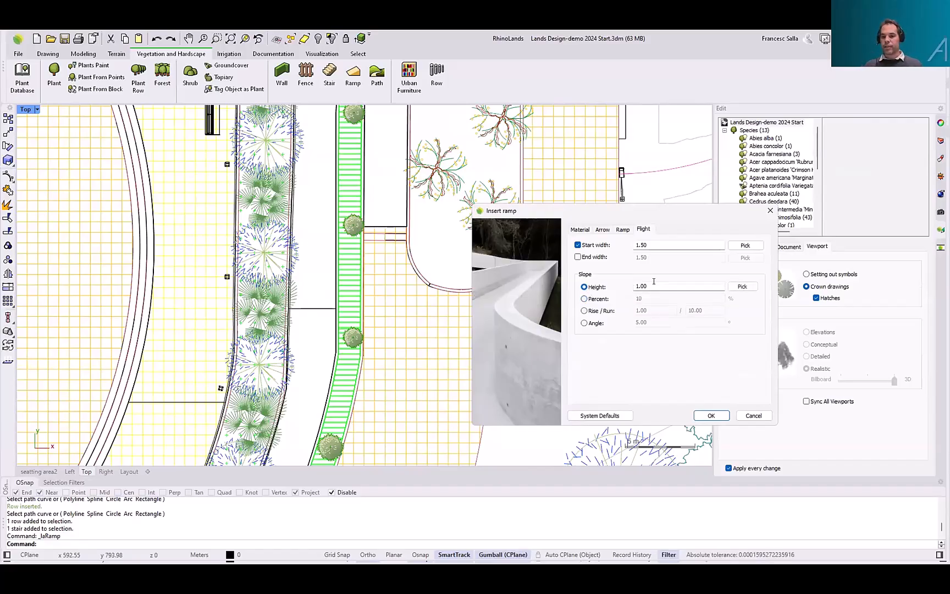
pyautogui.moveTo(648, 286); pyautogui.dragTo(618, 287)
pyautogui.write('0.4')
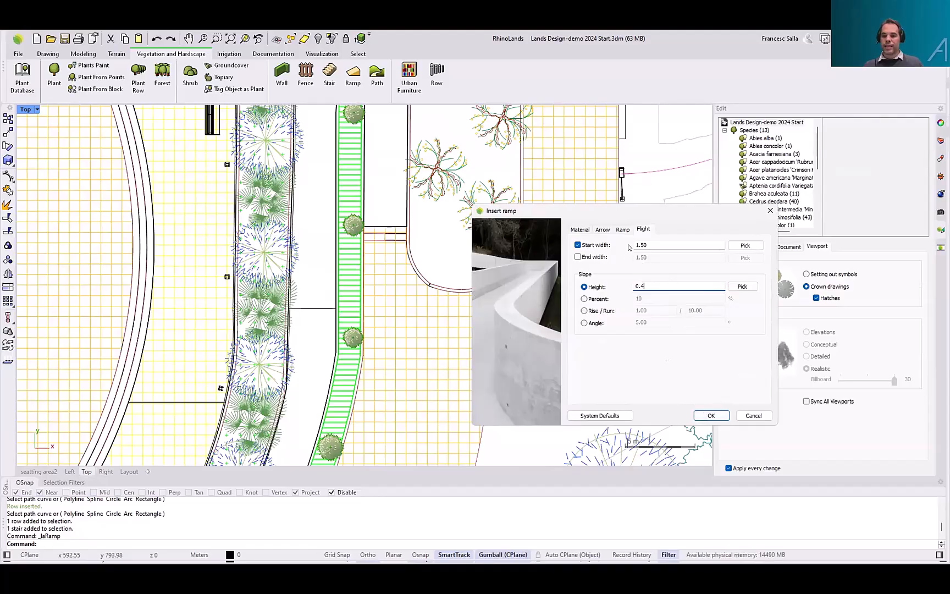
# Pick the ramp's start width between the planter wall and the stair's edge, round it to 1.5 m and accept the settings
pyautogui.click(735, 246)
pyautogui.scroll(3, 370, 226)
pyautogui.scroll(6, 370, 225)
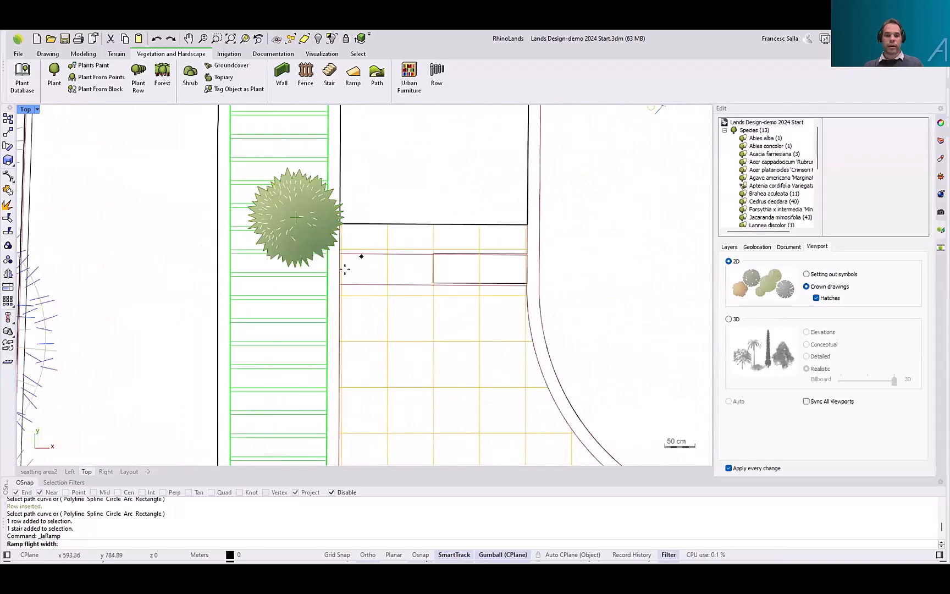
pyautogui.click(328, 273)
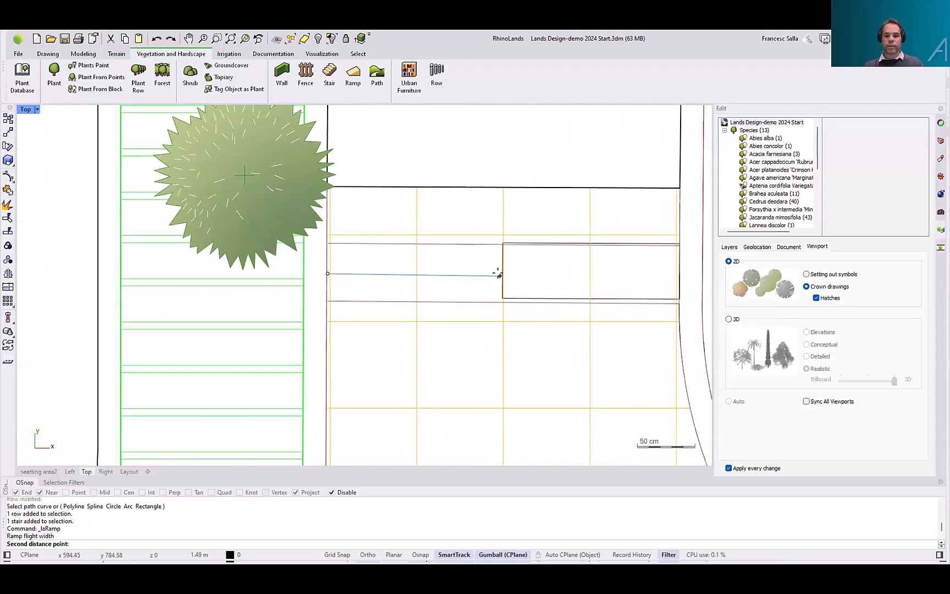
pyautogui.click(502, 273)
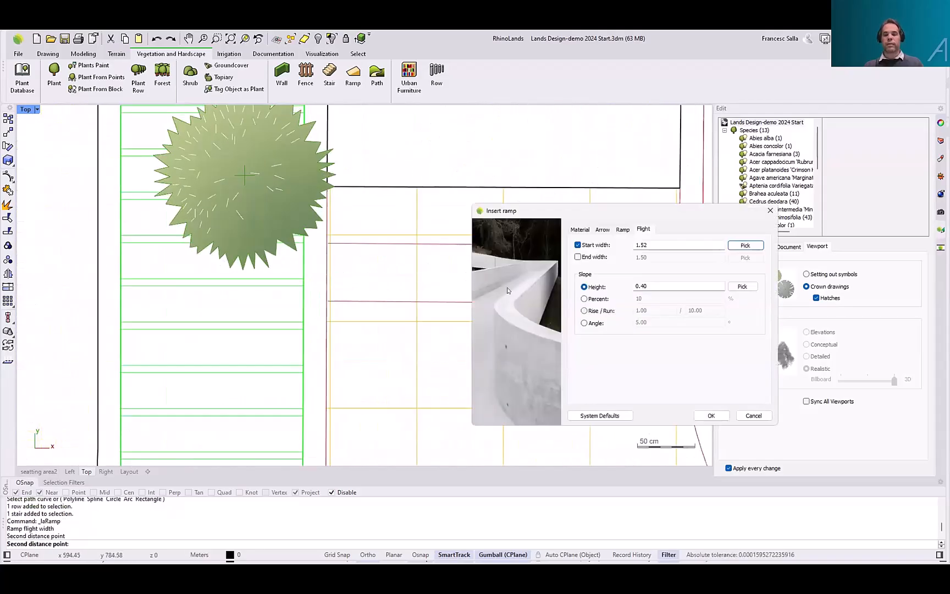
pyautogui.click(644, 244)
pyautogui.press('BackSpace')
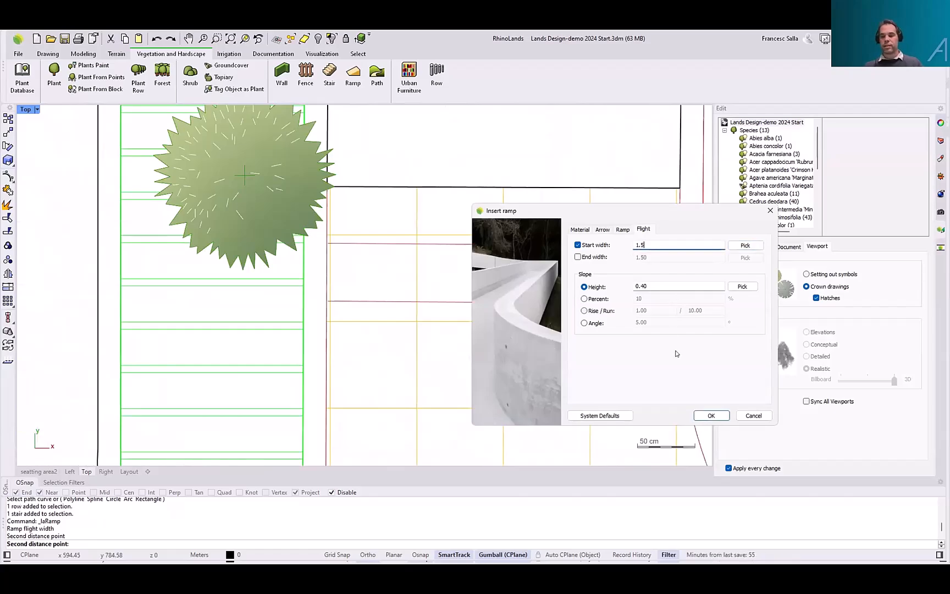
pyautogui.click(713, 416)
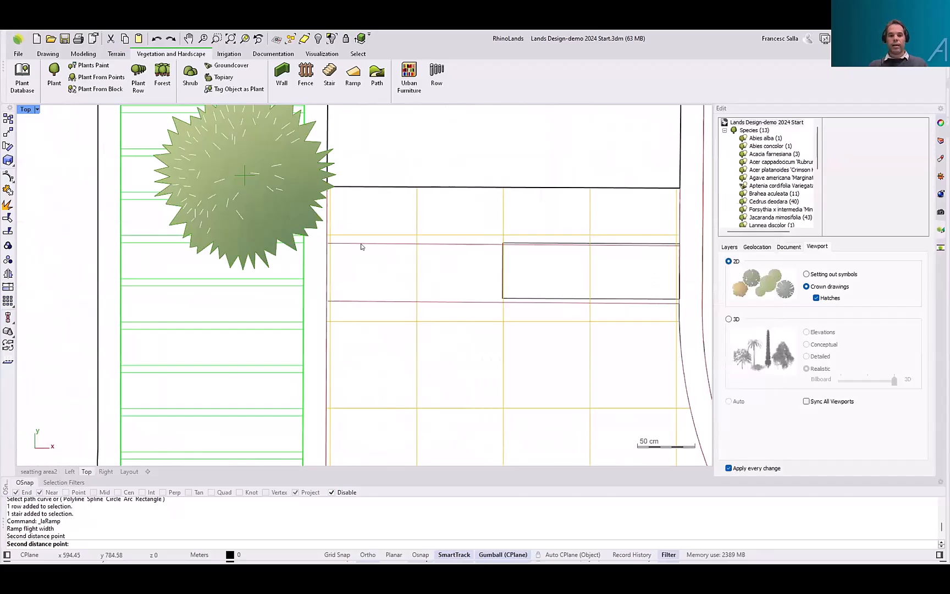
# With object snaps enabled, draw the ramp path as a straight polyline about 6.3 m long along the planter wall up to the landing corner
pyautogui.scroll(-6, 388, 314)
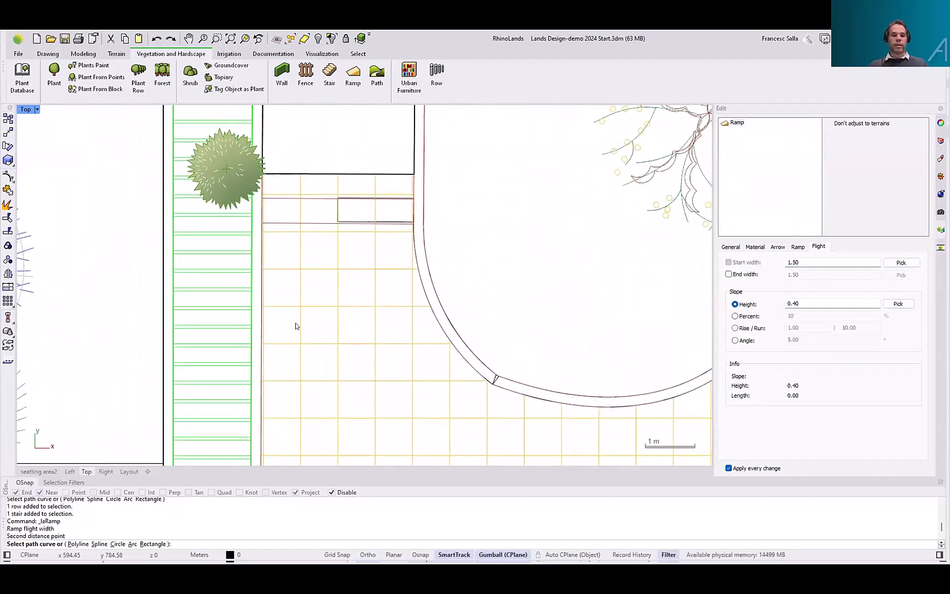
pyautogui.moveTo(262, 329); pyautogui.dragTo(245, 310, button='right')
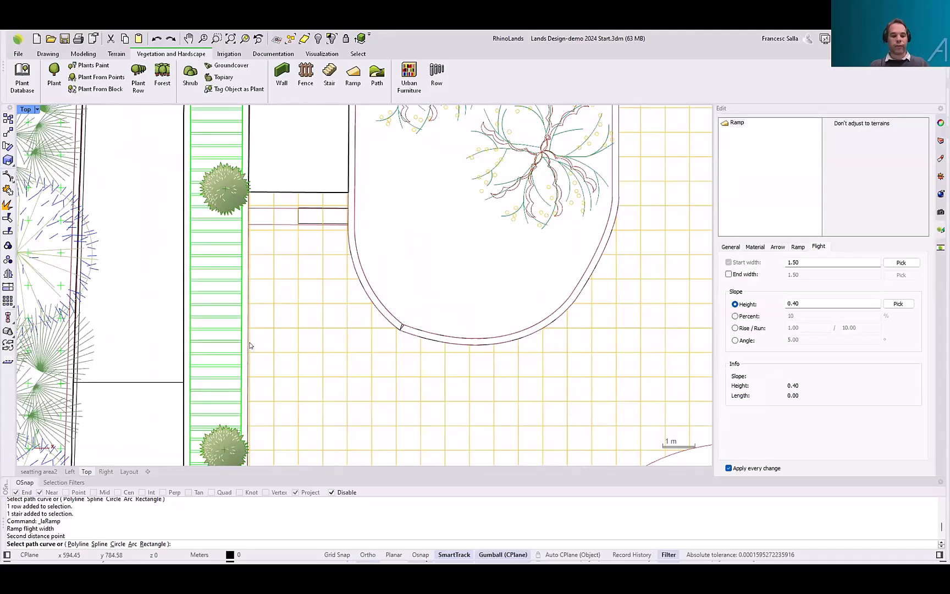
pyautogui.click(81, 545)
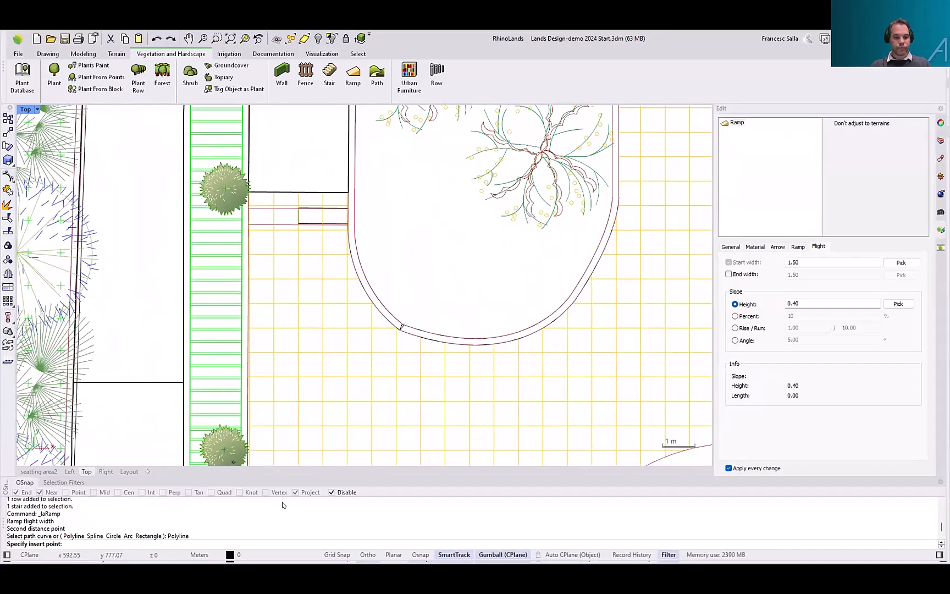
pyautogui.click(332, 492)
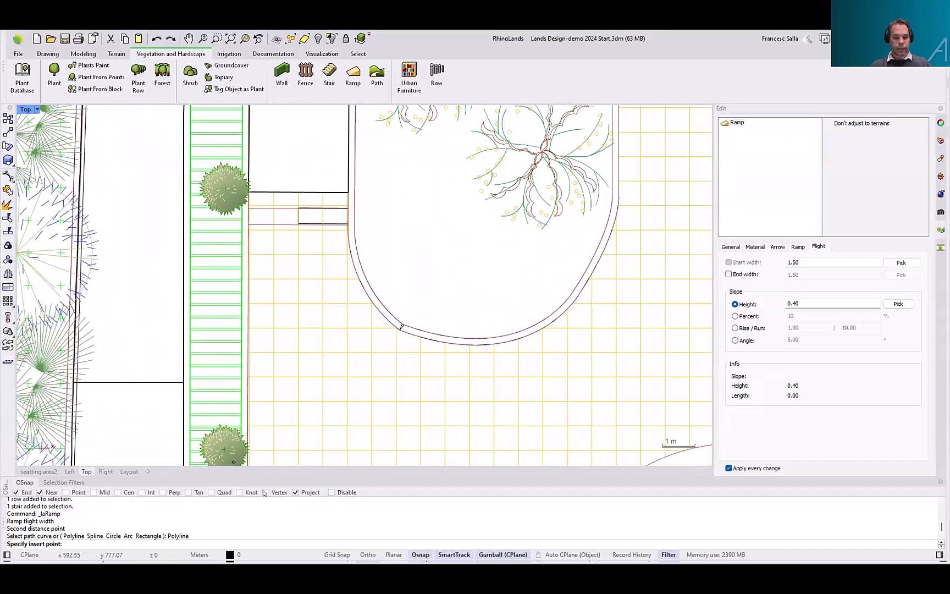
pyautogui.click(248, 396)
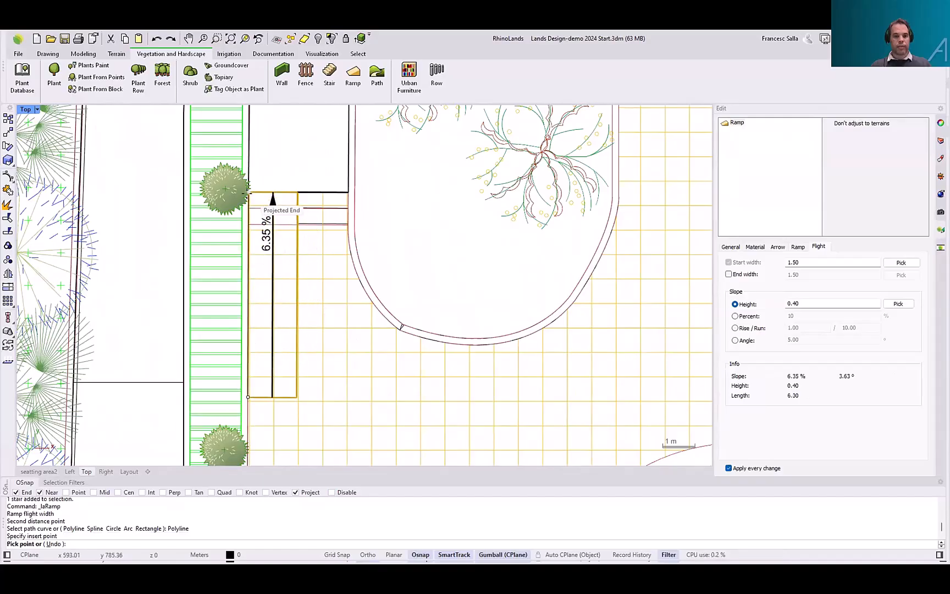
pyautogui.click(272, 194)
pyautogui.click(313, 304)
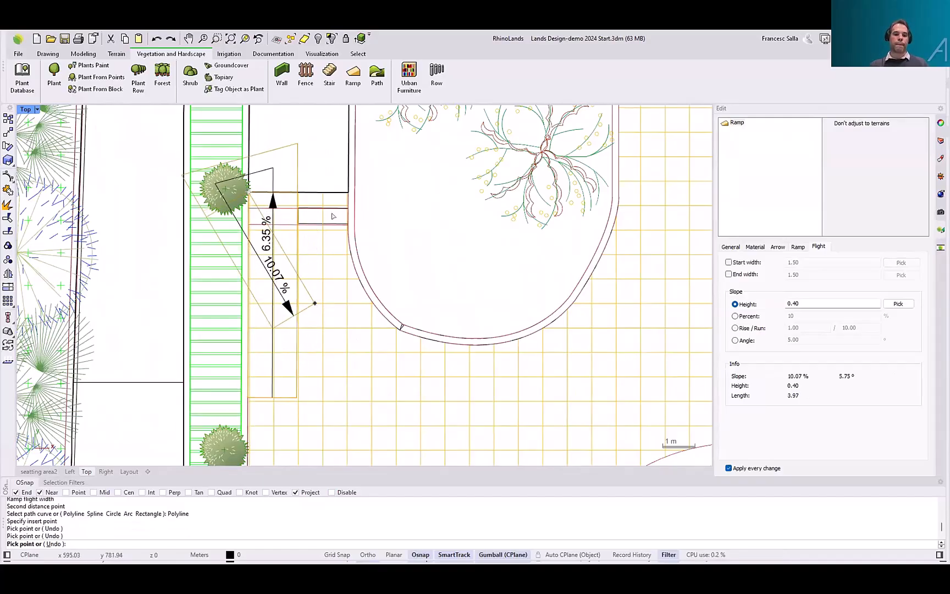
pyautogui.rightClick(340, 292)
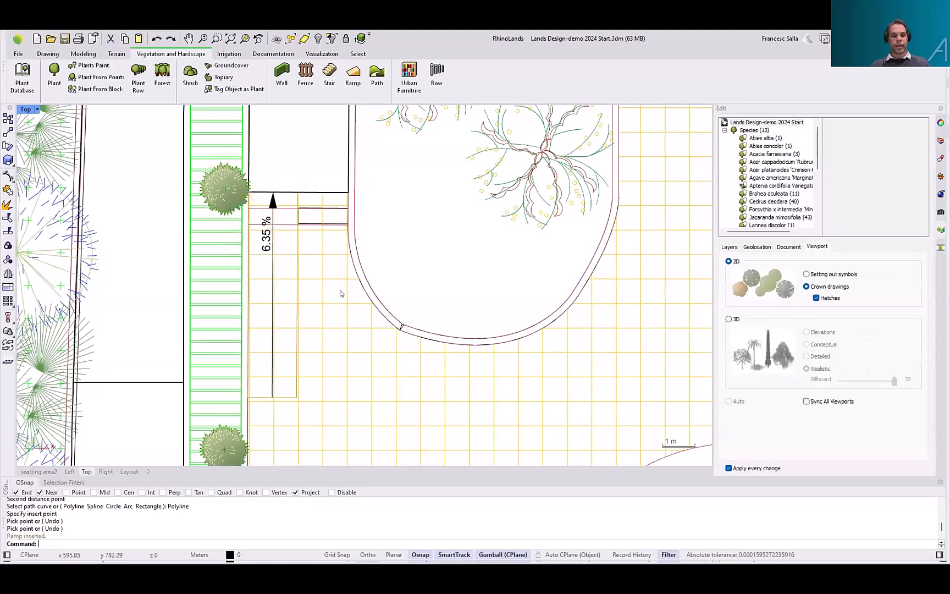
# Examine the new ramp beside the stair and the whole planted garden in the 3D seating area view
pyautogui.moveTo(281, 245); pyautogui.dragTo(263, 242, button='right')
pyautogui.scroll(2, 253, 257)
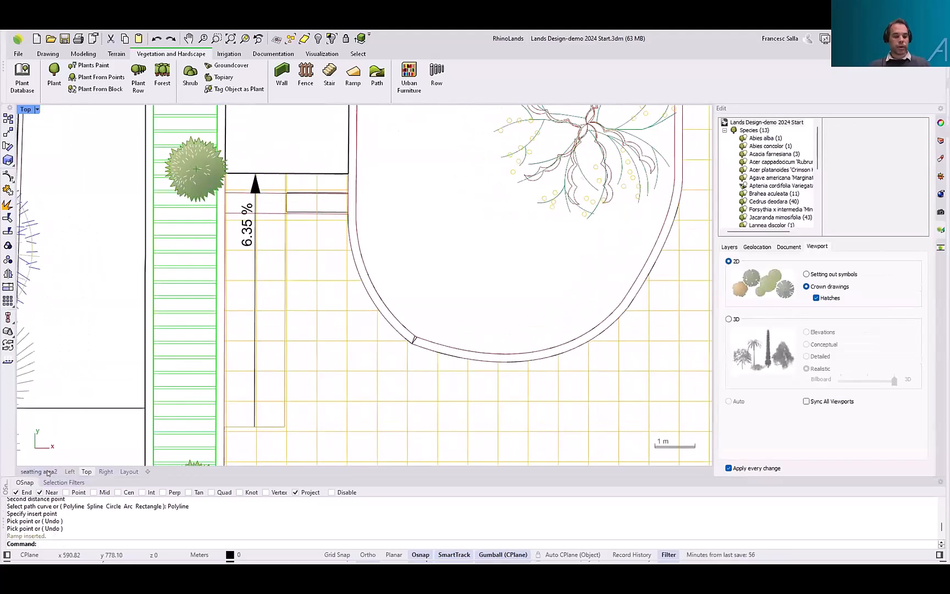
pyautogui.moveTo(283, 274); pyautogui.dragTo(291, 262, button='right')
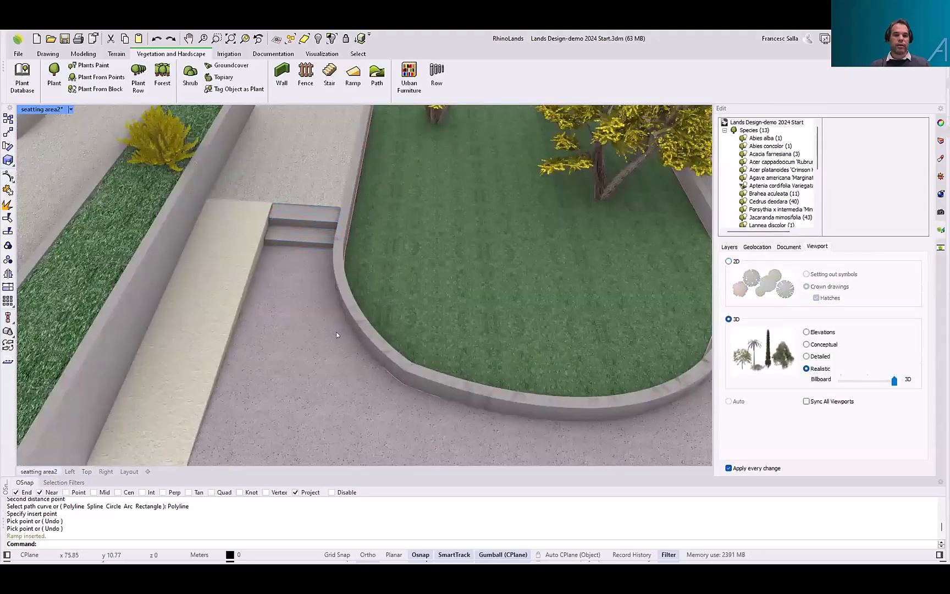
pyautogui.moveTo(337, 332); pyautogui.dragTo(323, 302, button='right')
pyautogui.scroll(-6, 340, 328)
pyautogui.scroll(-3, 323, 302)
pyautogui.scroll(6, 253, 246)
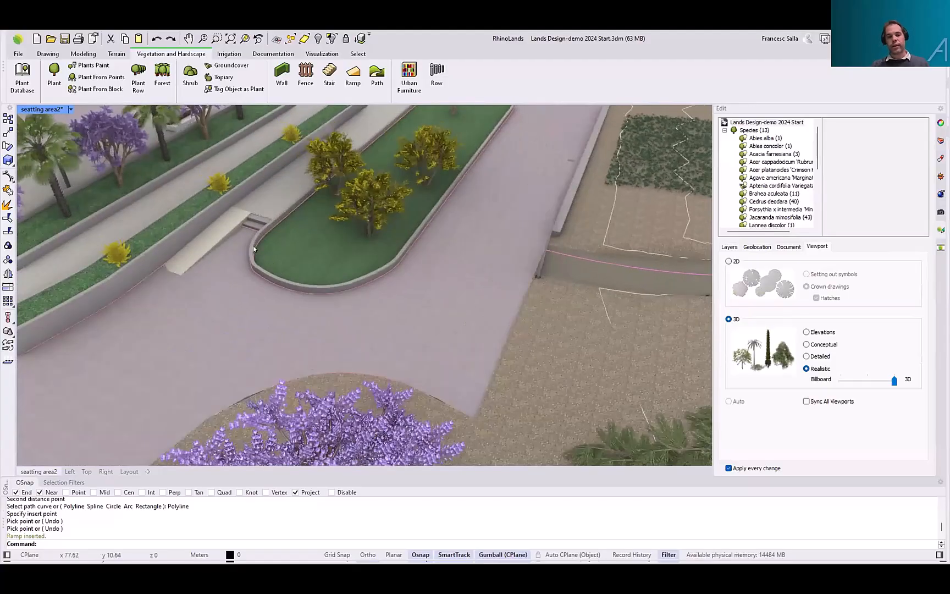
pyautogui.scroll(-6, 253, 251)
pyautogui.scroll(-8, 253, 254)
pyautogui.moveTo(254, 254); pyautogui.dragTo(336, 260, button='right')
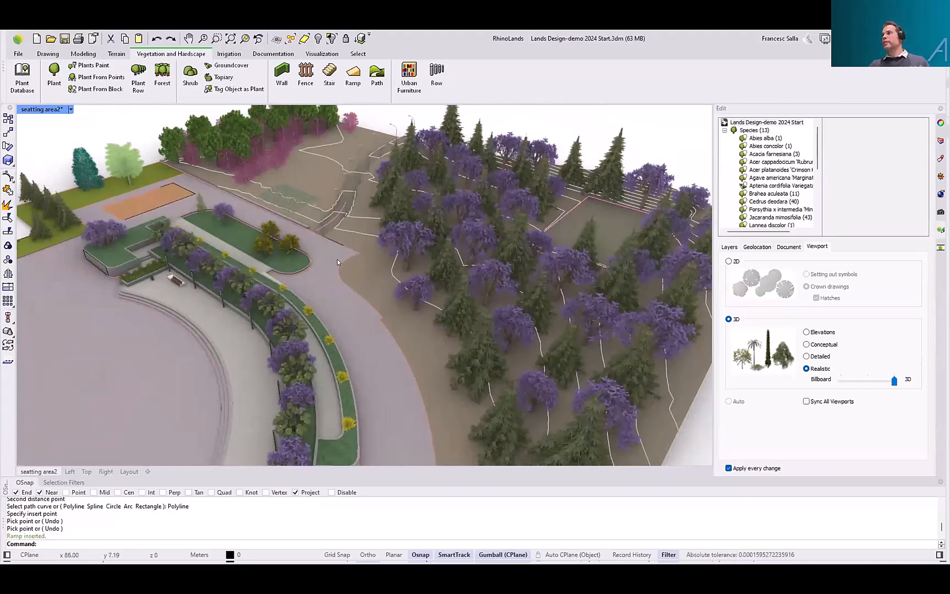
pyautogui.scroll(-5, 412, 220)
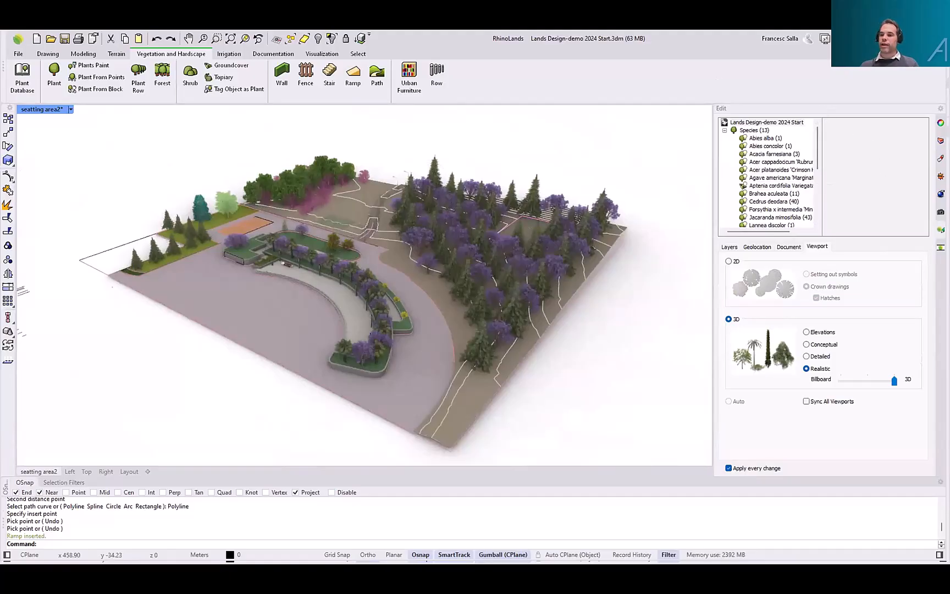
# Turn on the sun and set its date to 20 June 2000 and its time to about 9:08 AM
pyautogui.click(940, 247)
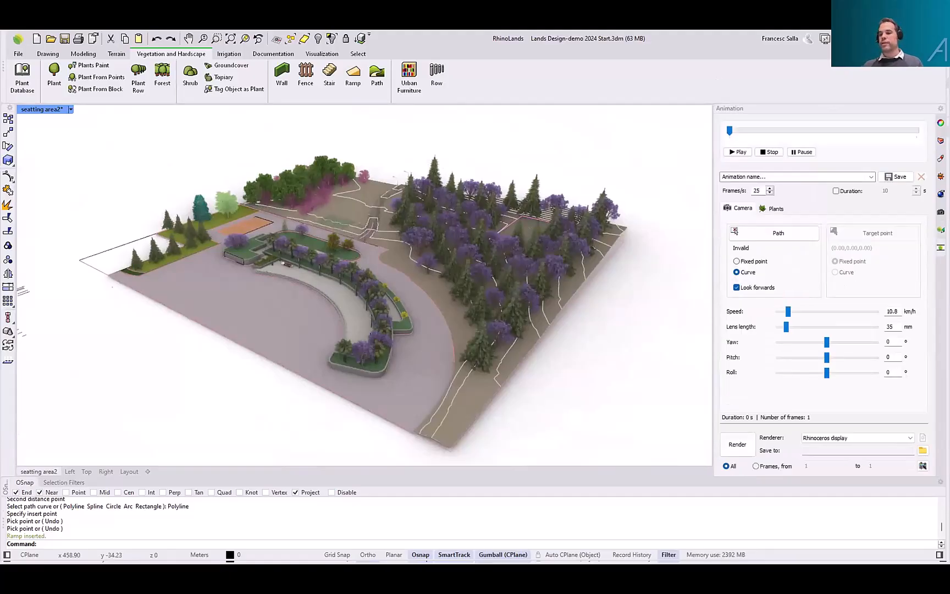
pyautogui.click(826, 39)
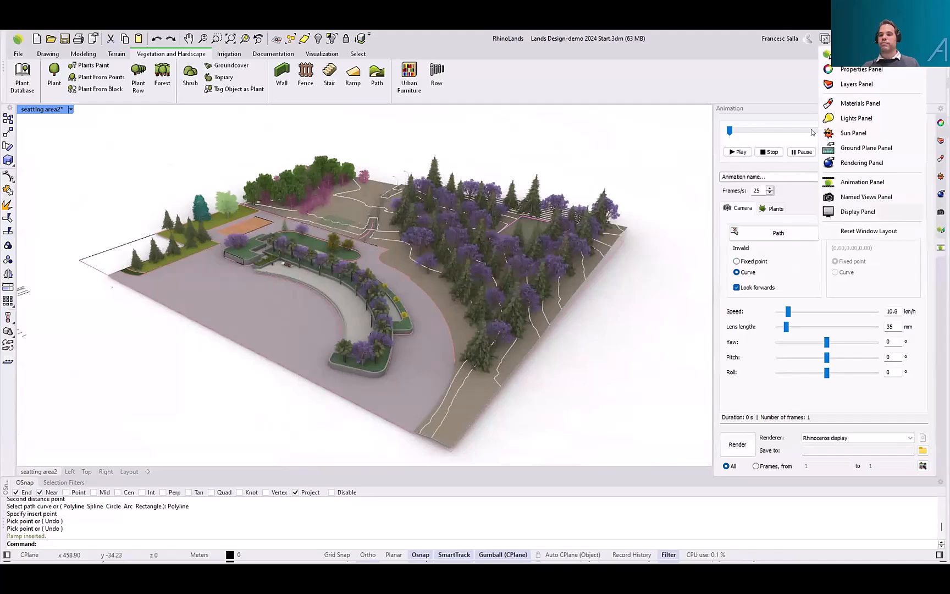
pyautogui.click(762, 96)
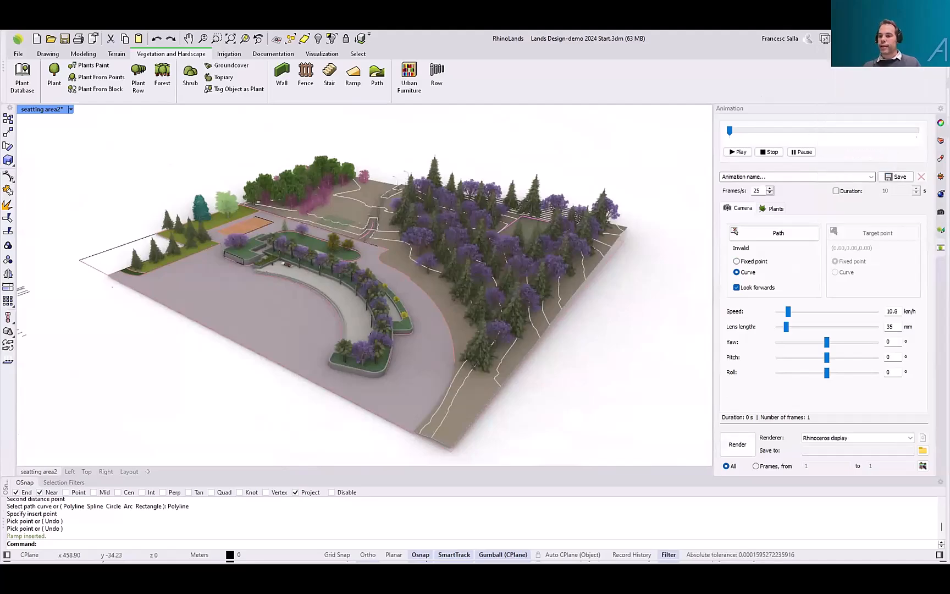
pyautogui.click(941, 176)
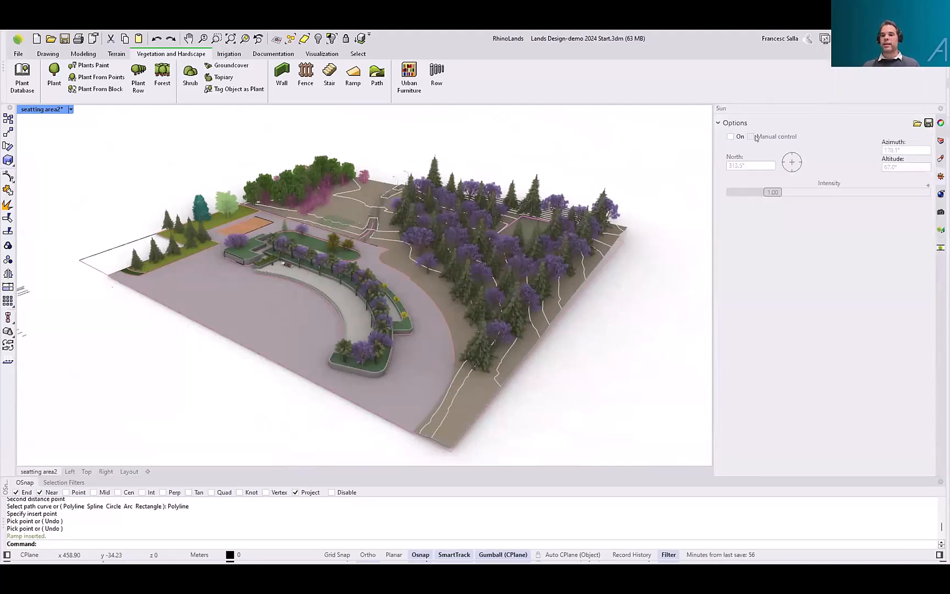
pyautogui.click(730, 136)
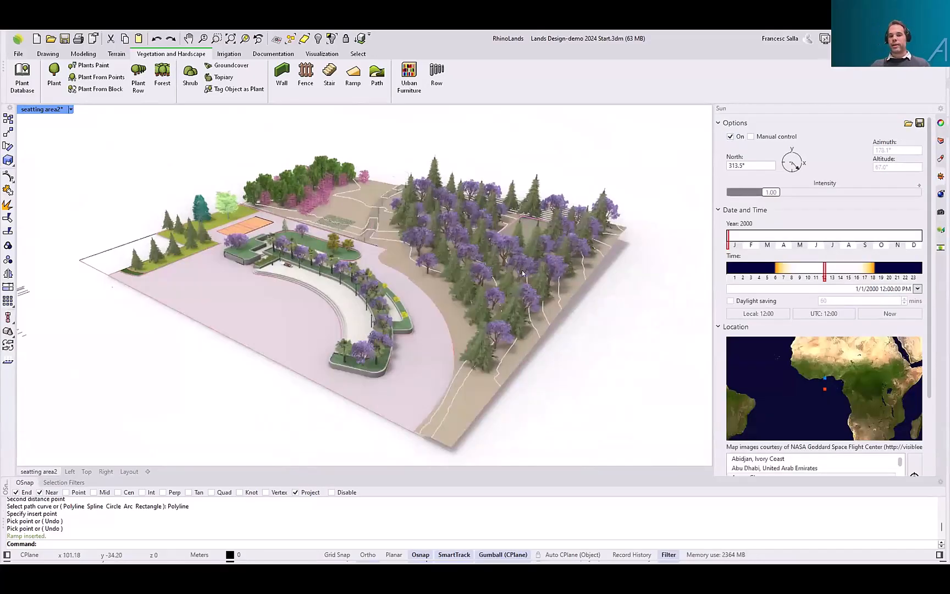
pyautogui.scroll(2, 516, 251)
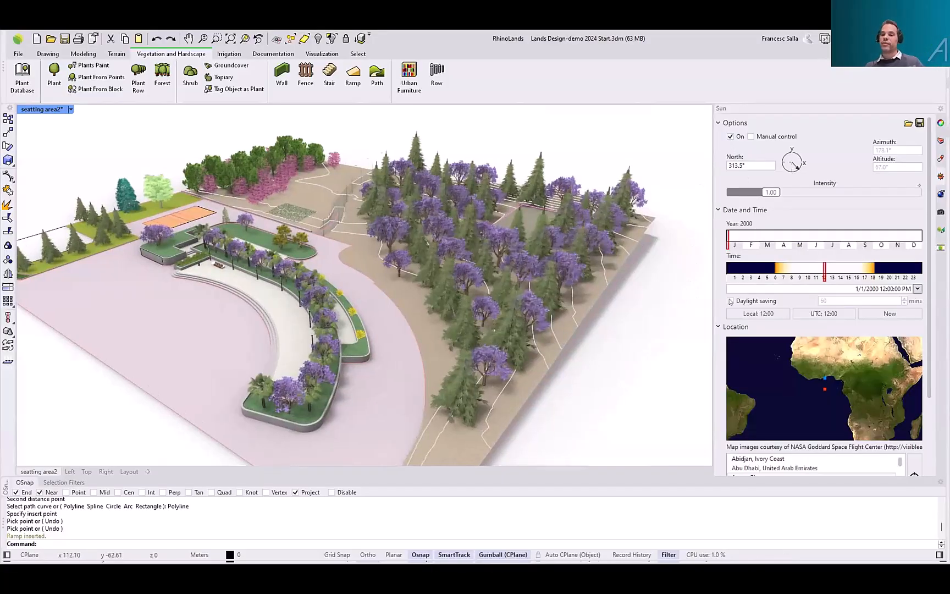
pyautogui.moveTo(729, 240)
pyautogui.mouseDown()
pyautogui.moveTo(818, 250)
pyautogui.moveTo(822, 275)
pyautogui.moveTo(800, 277)
pyautogui.moveTo(859, 280)
pyautogui.moveTo(765, 279)
pyautogui.mouseUp()
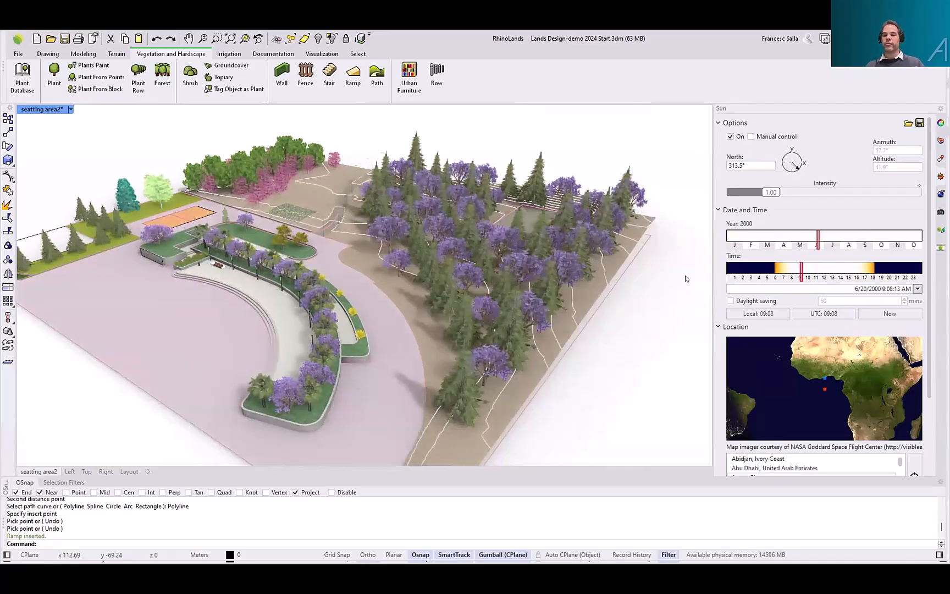
# Turn on the camera path layer and select its curve winding around the seating area and planters
pyautogui.keyDown('shift'); pyautogui.moveTo(568, 300); pyautogui.dragTo(551, 283, button='right'); pyautogui.keyUp('shift')
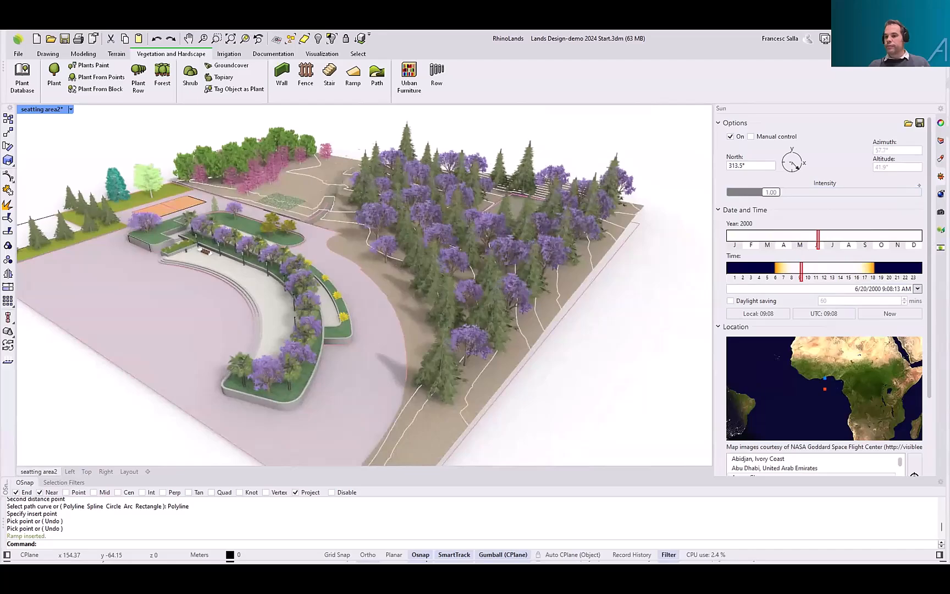
pyautogui.click(941, 248)
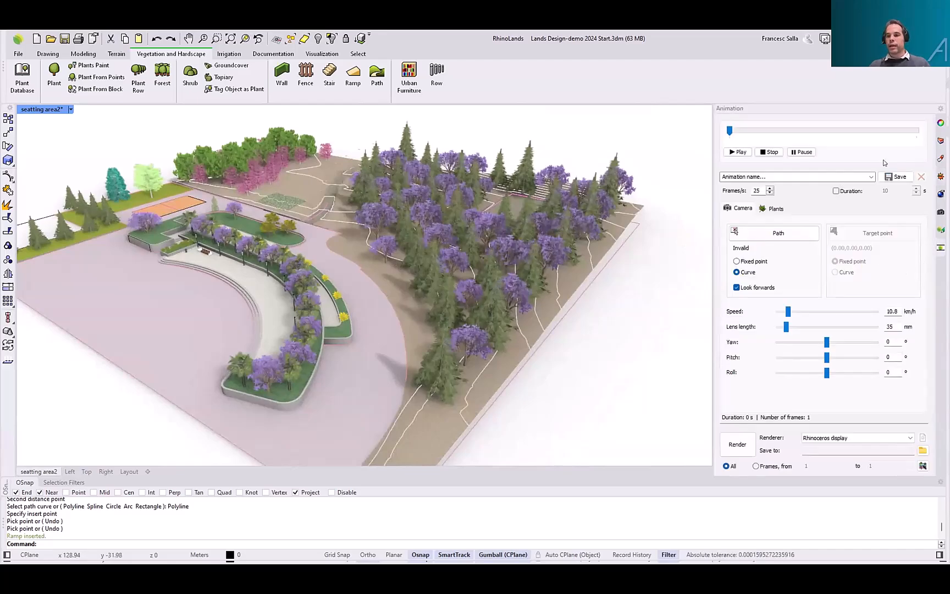
pyautogui.scroll(2, 560, 230)
pyautogui.click(941, 140)
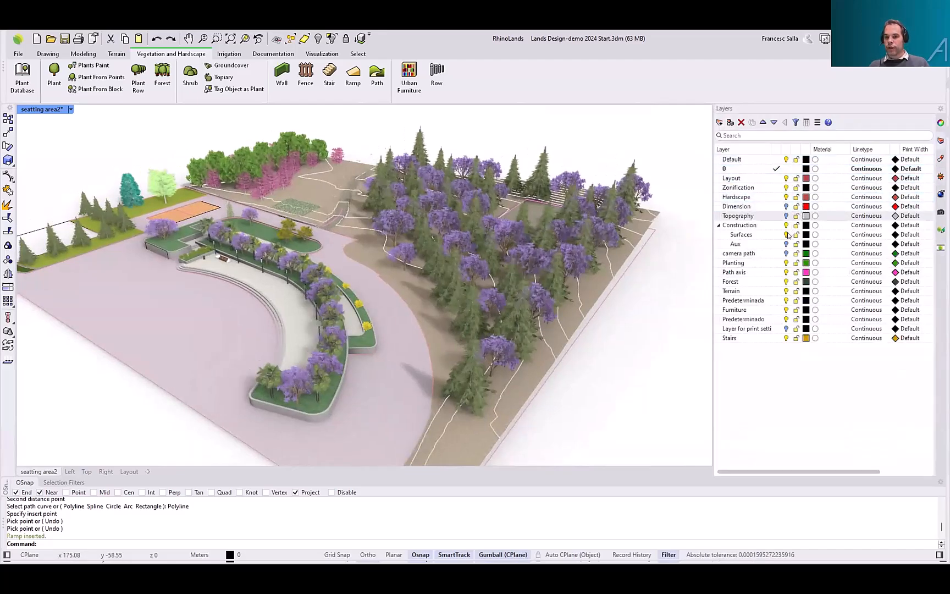
pyautogui.click(787, 253)
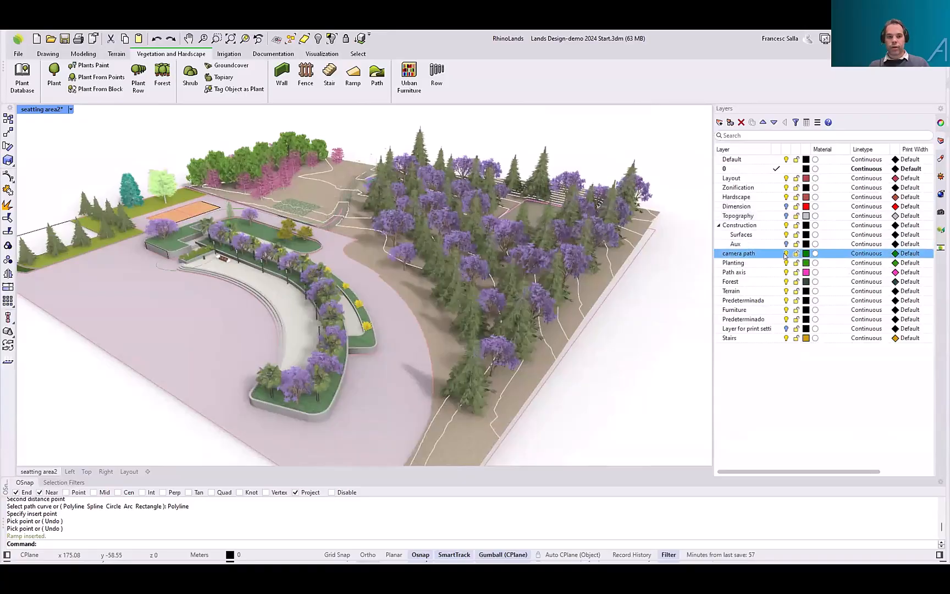
pyautogui.keyDown('shift'); pyautogui.moveTo(273, 229); pyautogui.dragTo(309, 268, button='right'); pyautogui.keyUp('shift')
pyautogui.scroll(3, 310, 268)
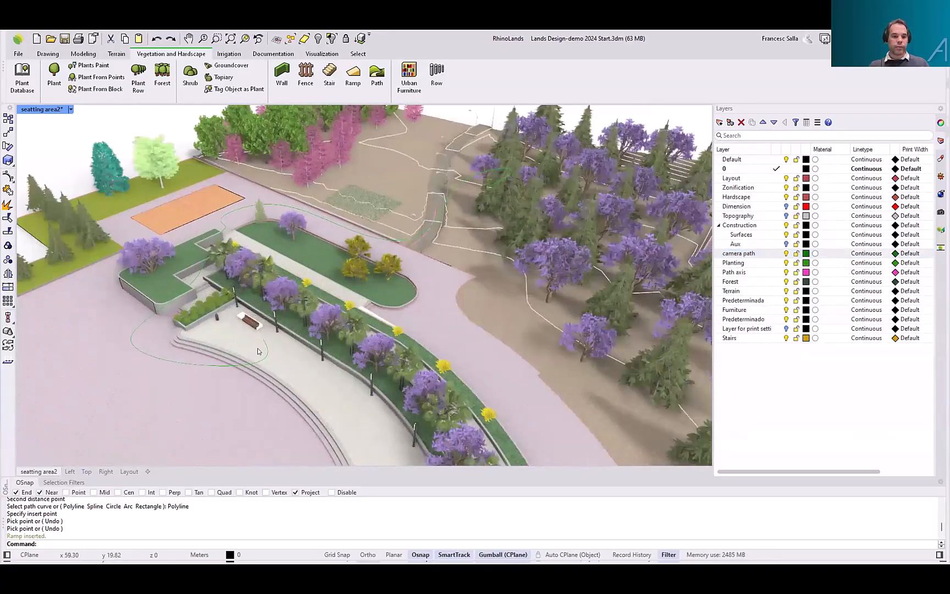
pyautogui.click(264, 352)
pyautogui.moveTo(352, 287); pyautogui.dragTo(382, 268, button='right')
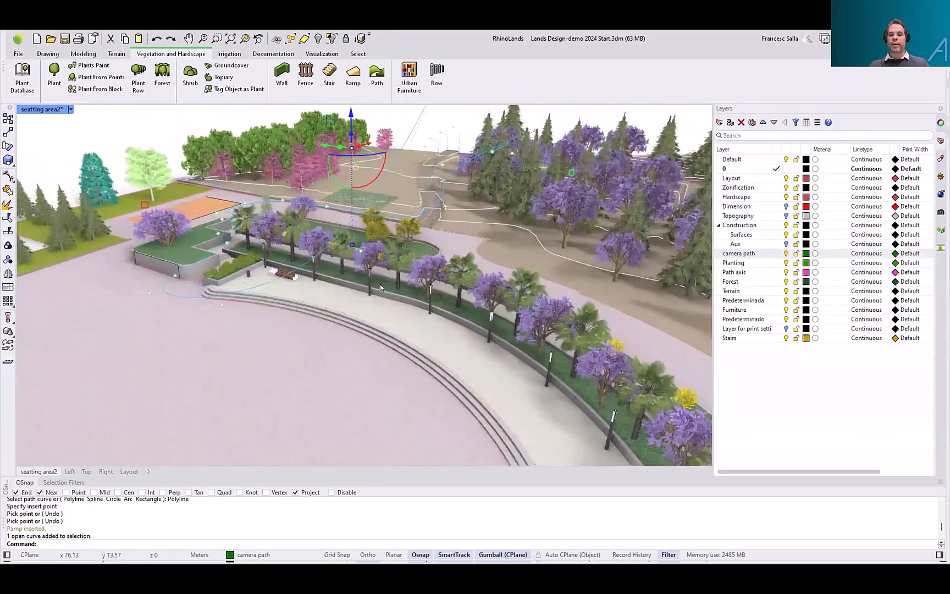
pyautogui.keyDown('shift'); pyautogui.moveTo(400, 270); pyautogui.dragTo(297, 276, button='right'); pyautogui.keyUp('shift')
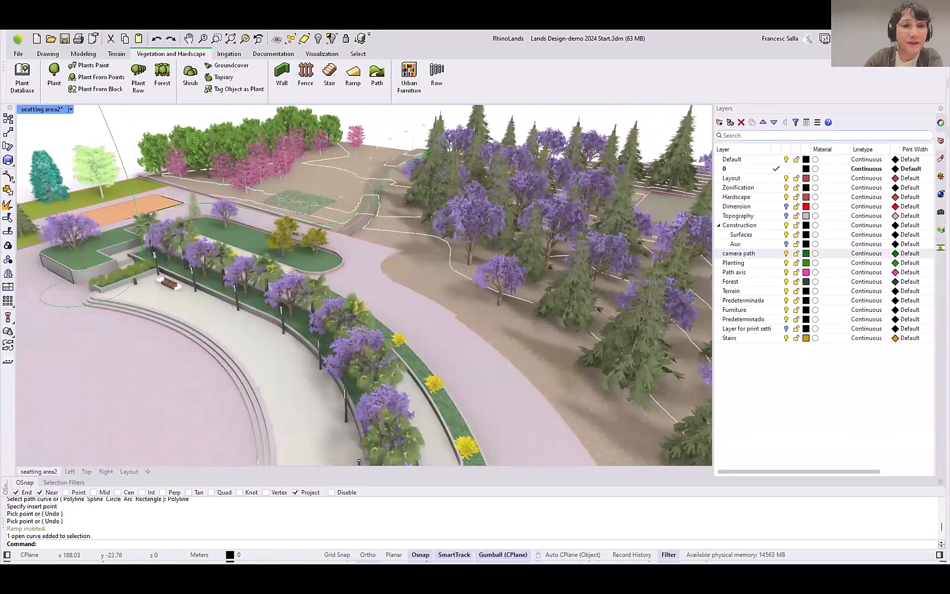
# Assign the spline around the seating area as the animation's camera path, and hide the curve
pyautogui.click(881, 243)
pyautogui.click(941, 248)
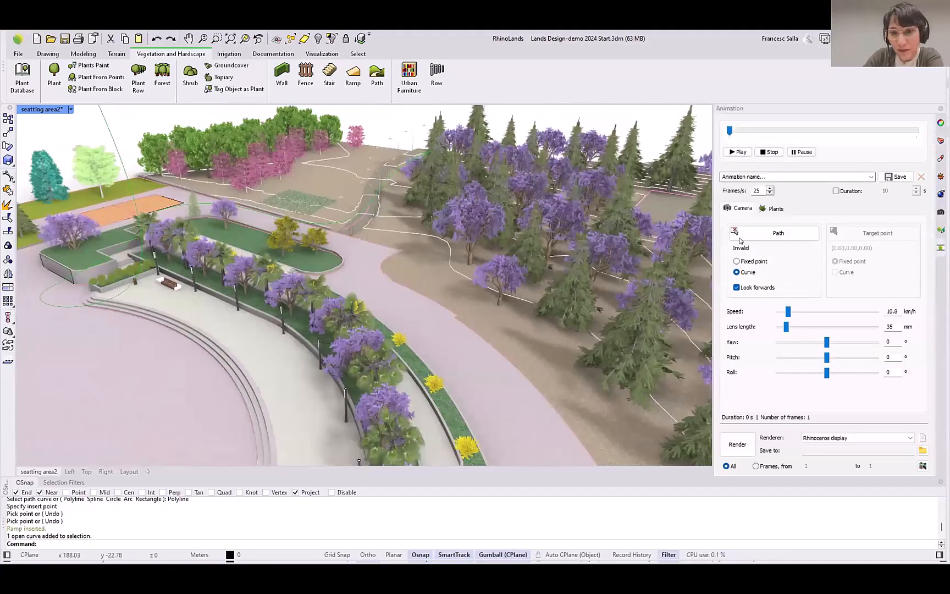
pyautogui.click(759, 239)
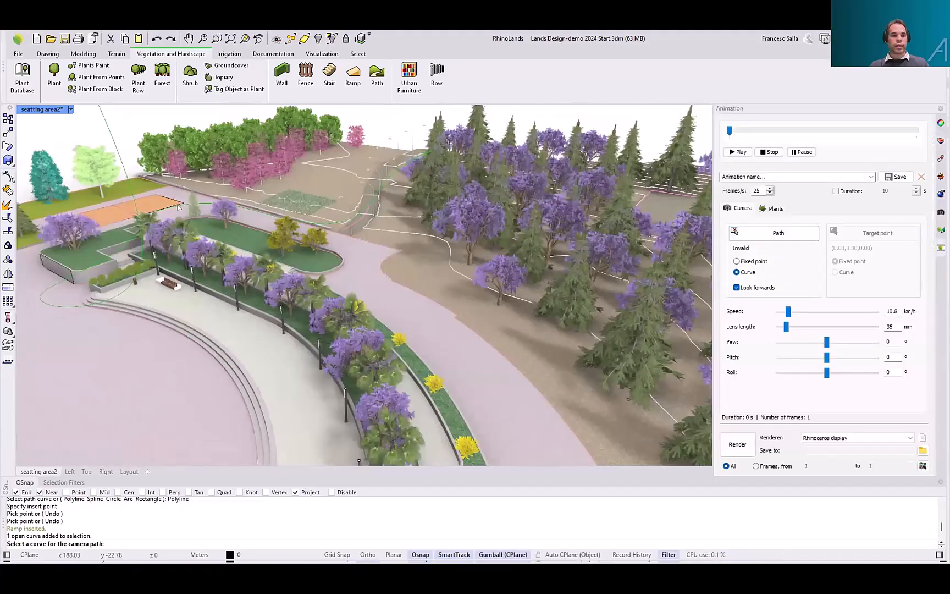
pyautogui.keyDown('shift'); pyautogui.moveTo(248, 230); pyautogui.dragTo(262, 243, button='right'); pyautogui.keyUp('shift')
pyautogui.click(137, 144)
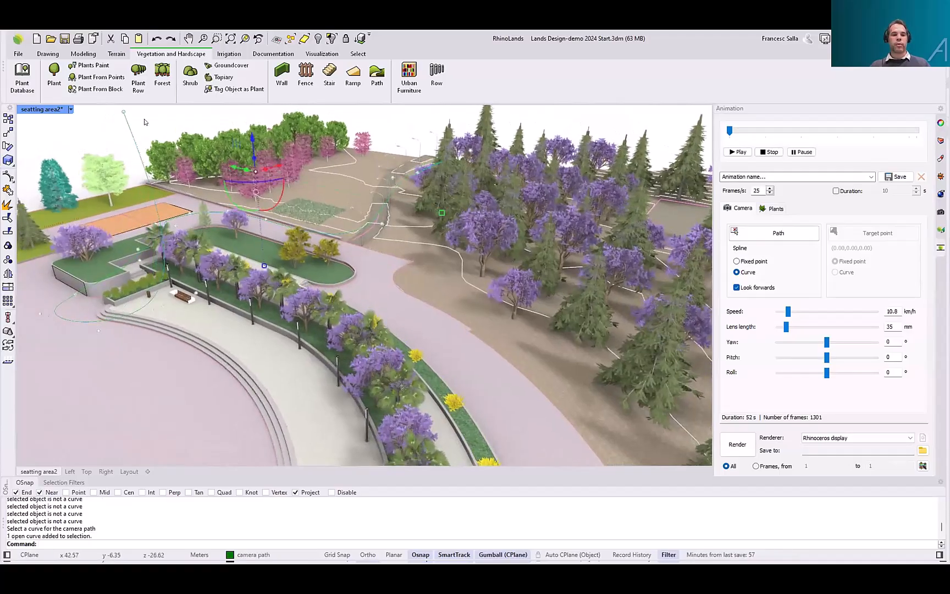
pyautogui.click(318, 38)
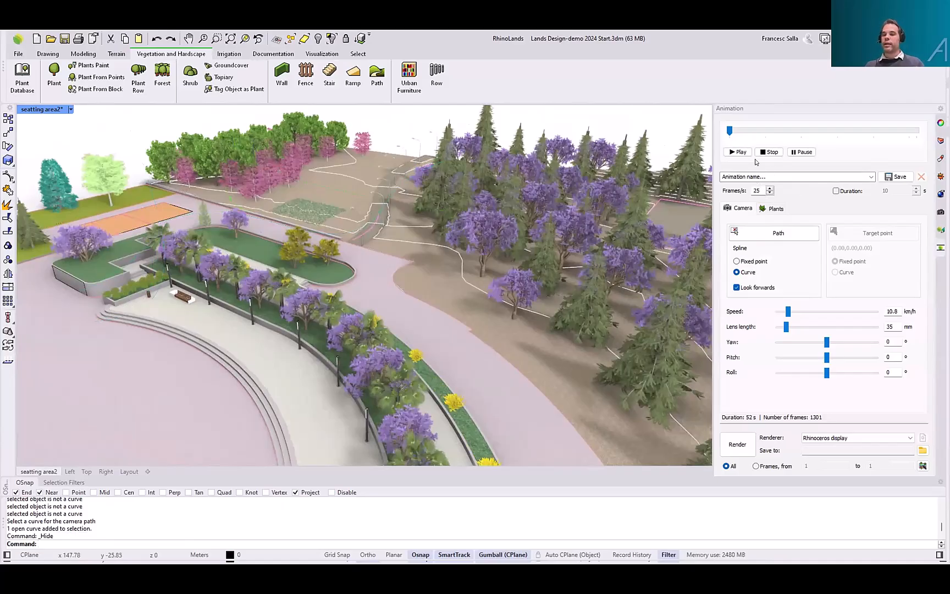
# Give the camera animation a fixed duration of 10 s, with Rhinoceros display as the renderer
pyautogui.click(835, 191)
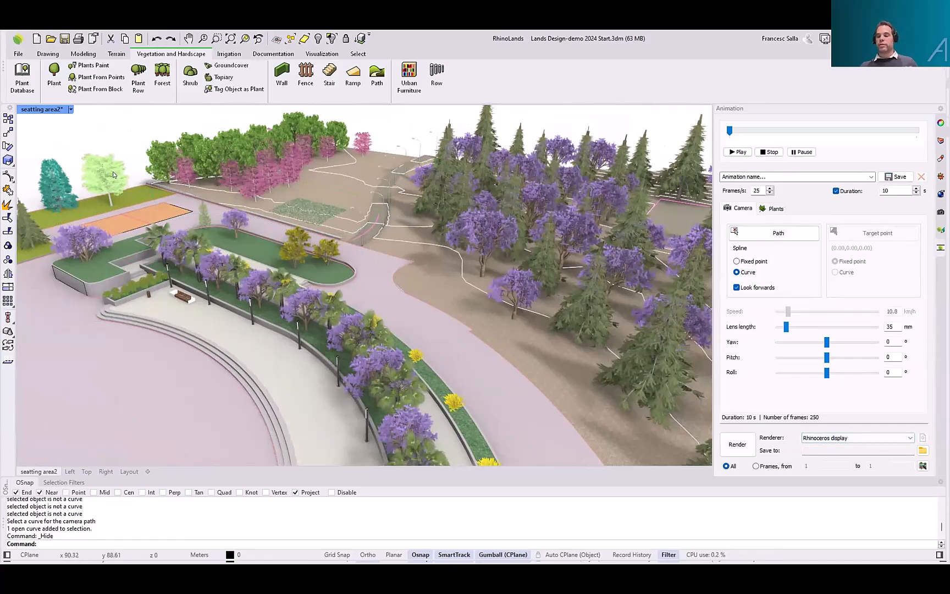
pyautogui.click(857, 443)
pyautogui.click(820, 447)
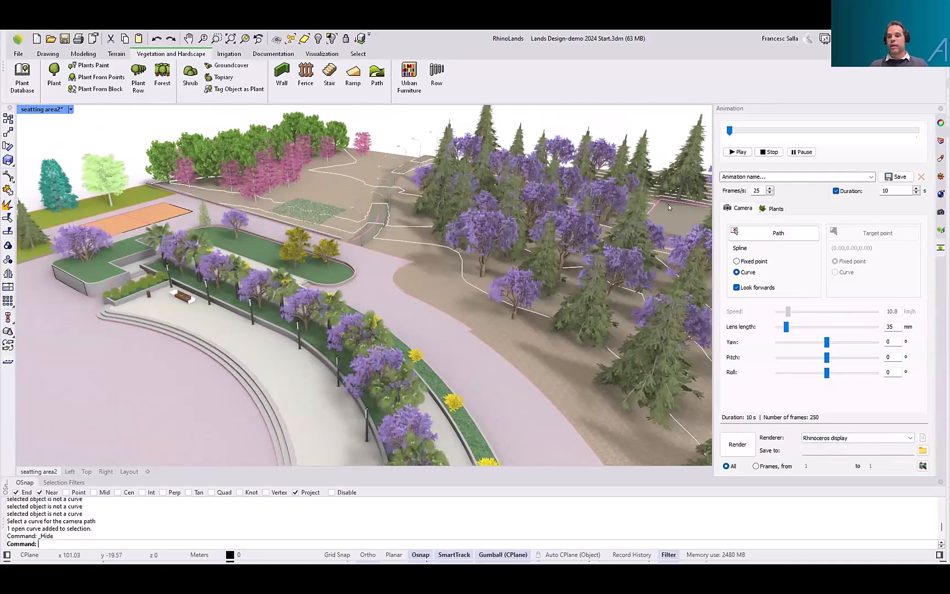
# Play the camera animation through the garden and examine the whole site in the 3D view
pyautogui.click(731, 152)
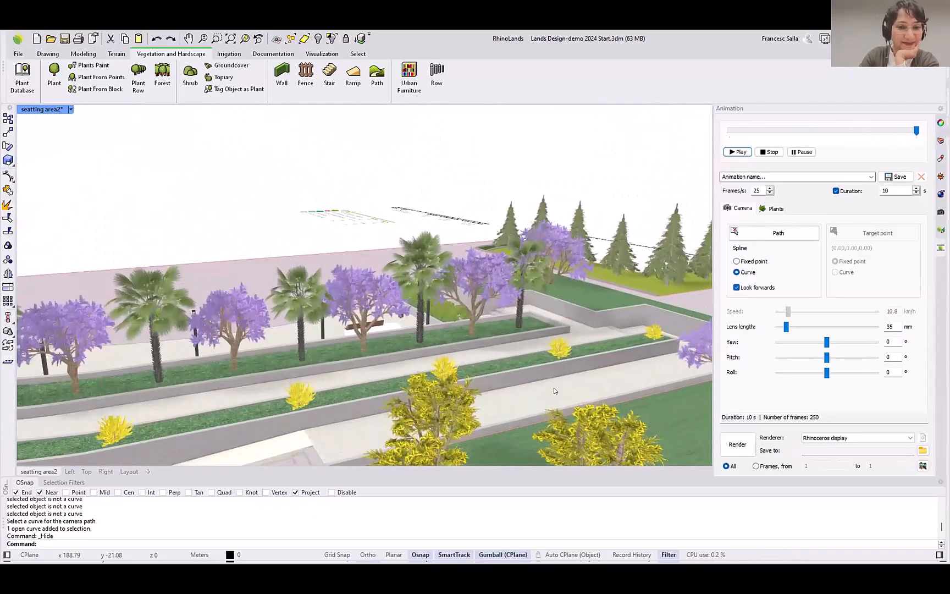
pyautogui.moveTo(332, 261); pyautogui.dragTo(522, 347, button='right')
pyautogui.scroll(-4, 522, 346)
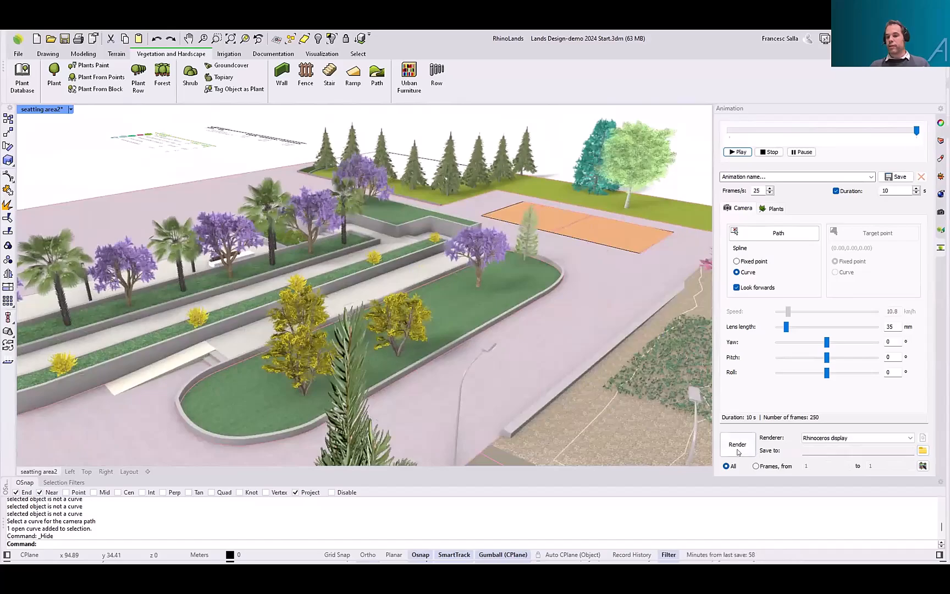
pyautogui.moveTo(207, 214); pyautogui.dragTo(389, 268, button='right')
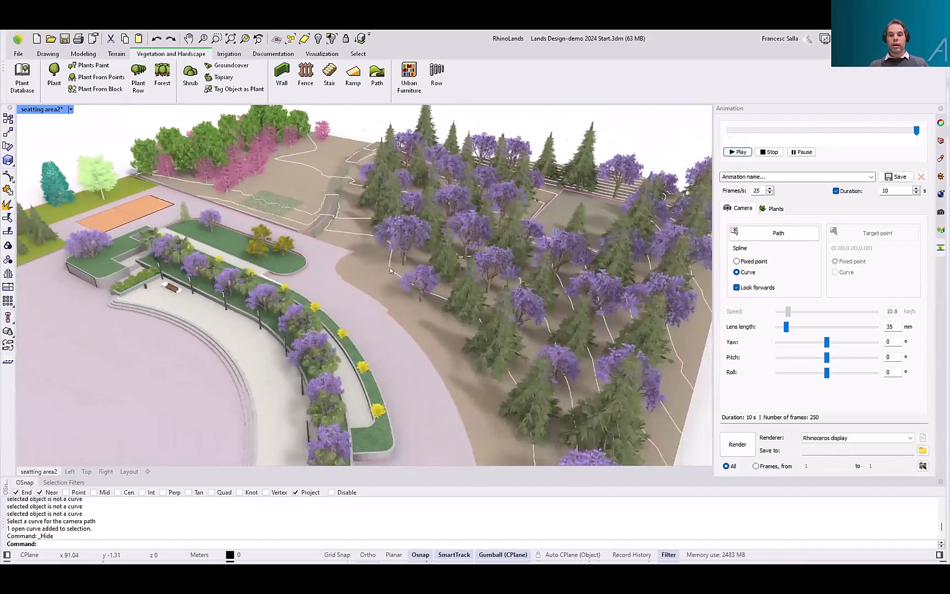
pyautogui.scroll(-6, 384, 254)
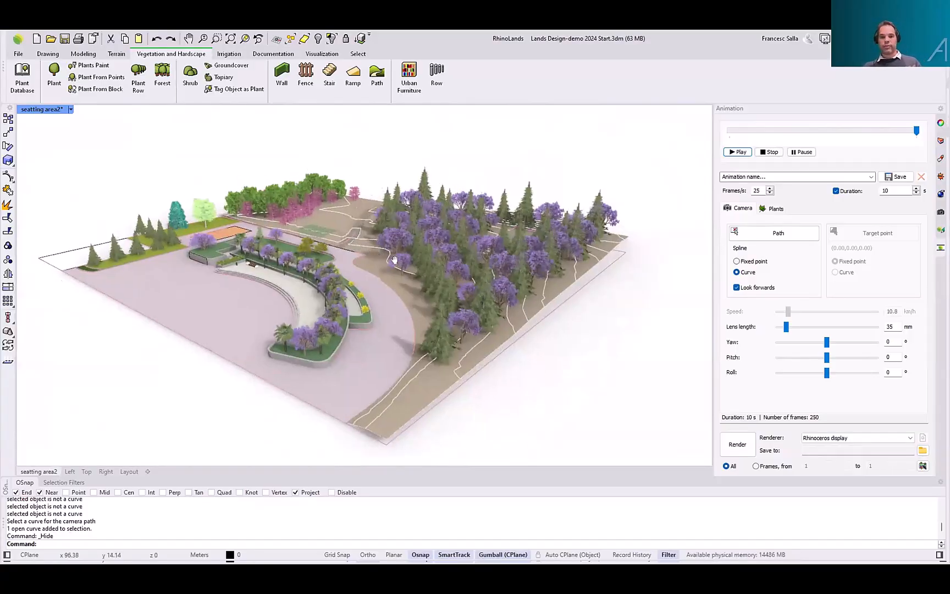
pyautogui.scroll(2, 383, 253)
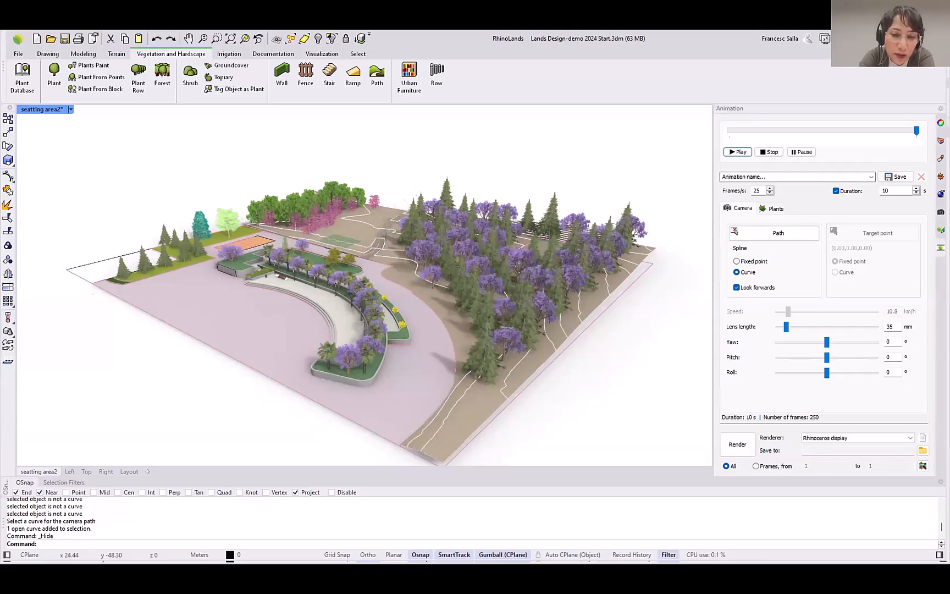
# Switch to Chrome with the asuni.com work profile and bring up the rhinolands.com home page
pyautogui.click(104, 552)
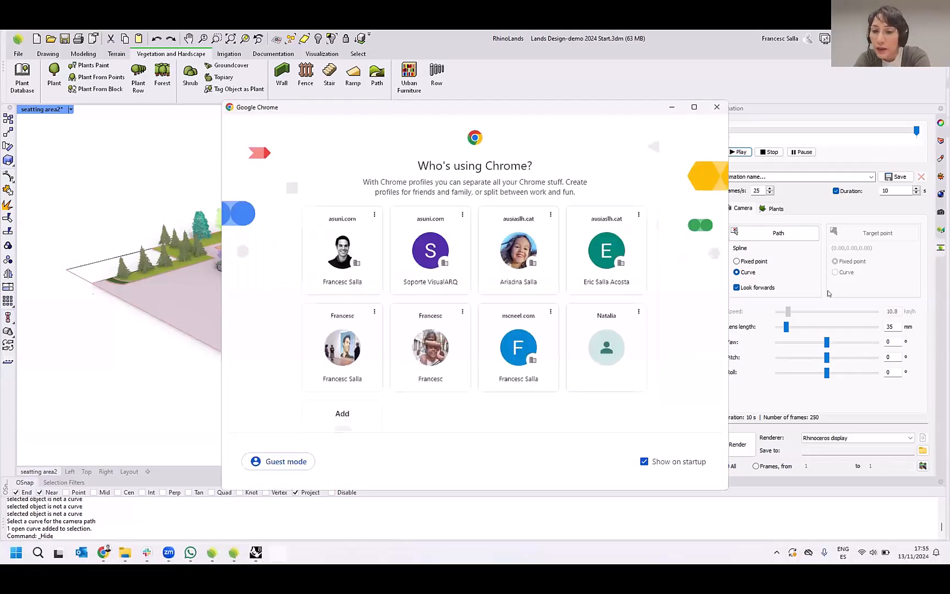
pyautogui.click(342, 248)
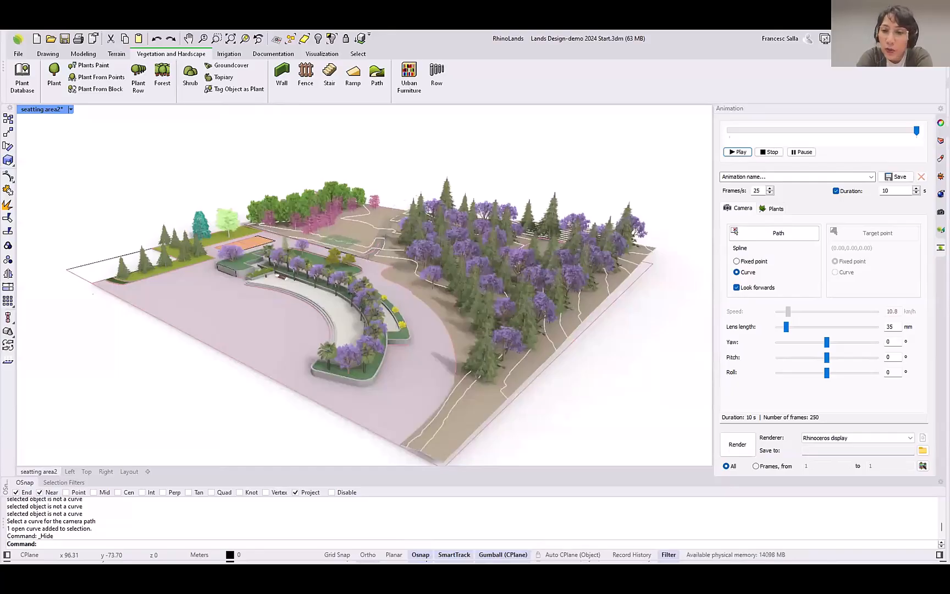
pyautogui.hotkey('alt', 'Tab')
pyautogui.click(849, 125)
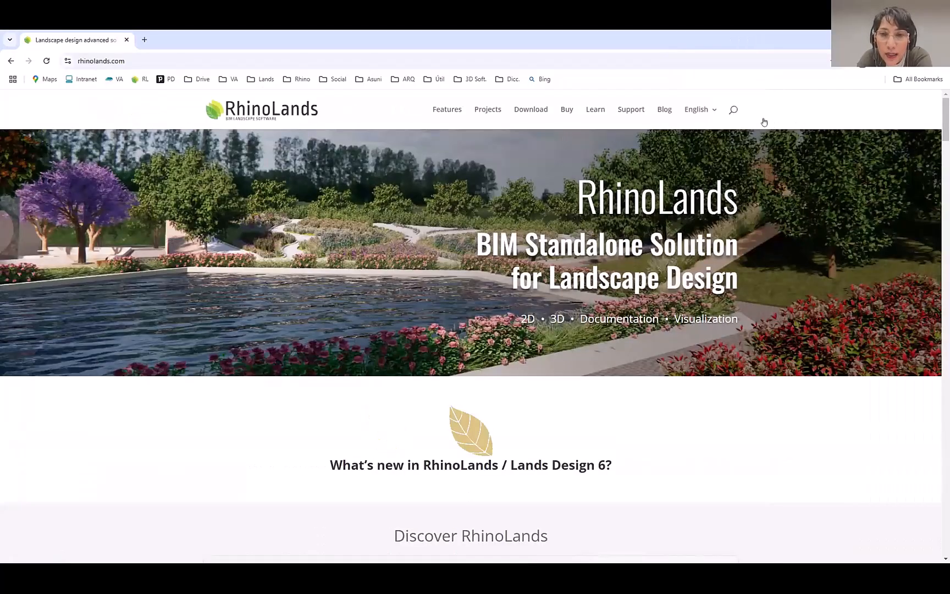
# Open the RhinoLands sales page and review the commercial, upgrade, educational and LAB license prices
pyautogui.click(567, 110)
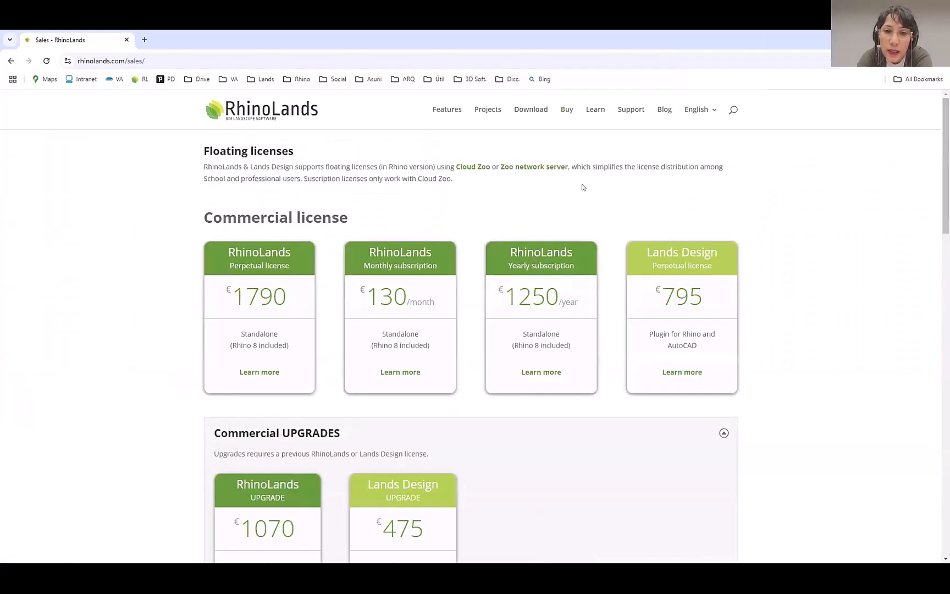
pyautogui.scroll(-9, 401, 374)
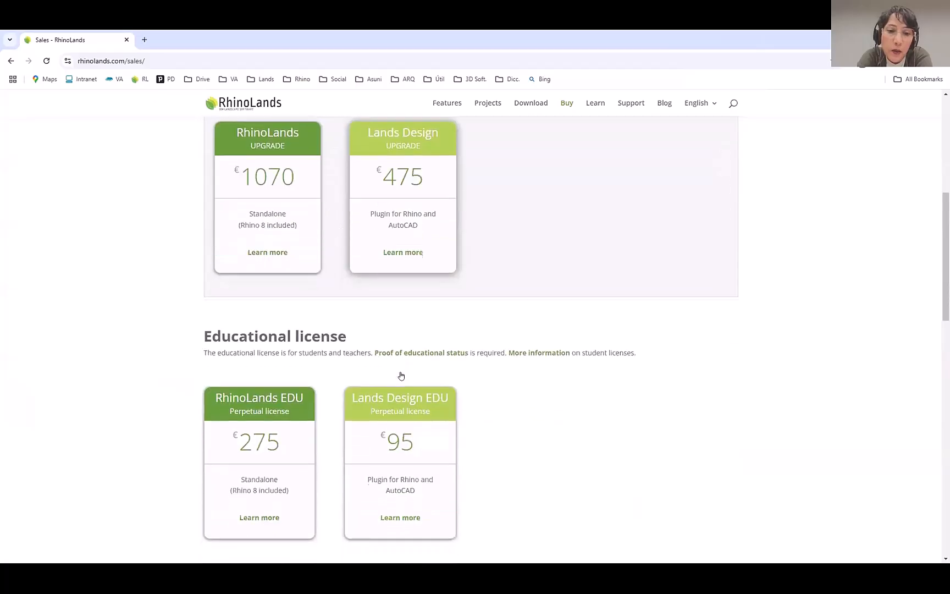
pyautogui.scroll(-3, 401, 374)
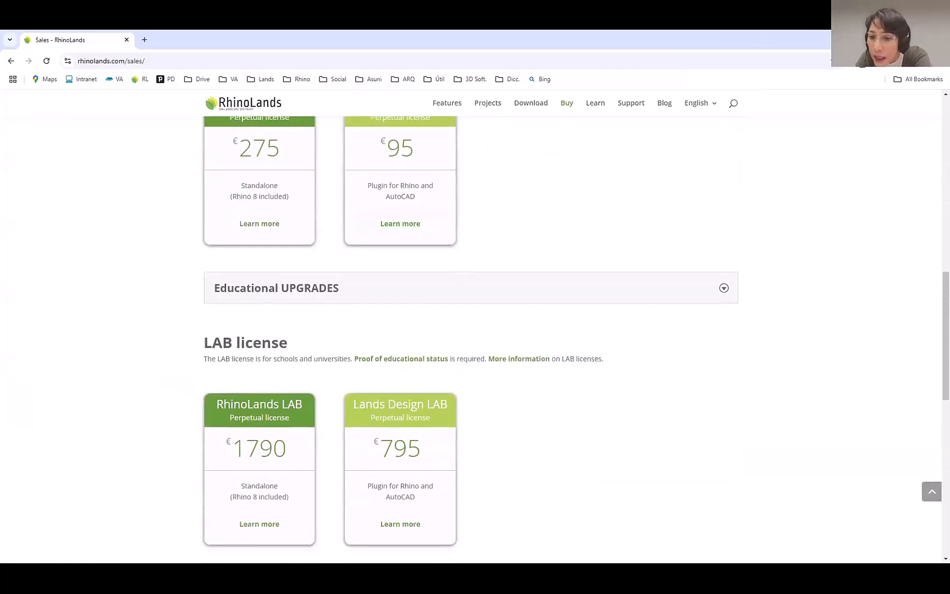
pyautogui.scroll(-1, 472, 330)
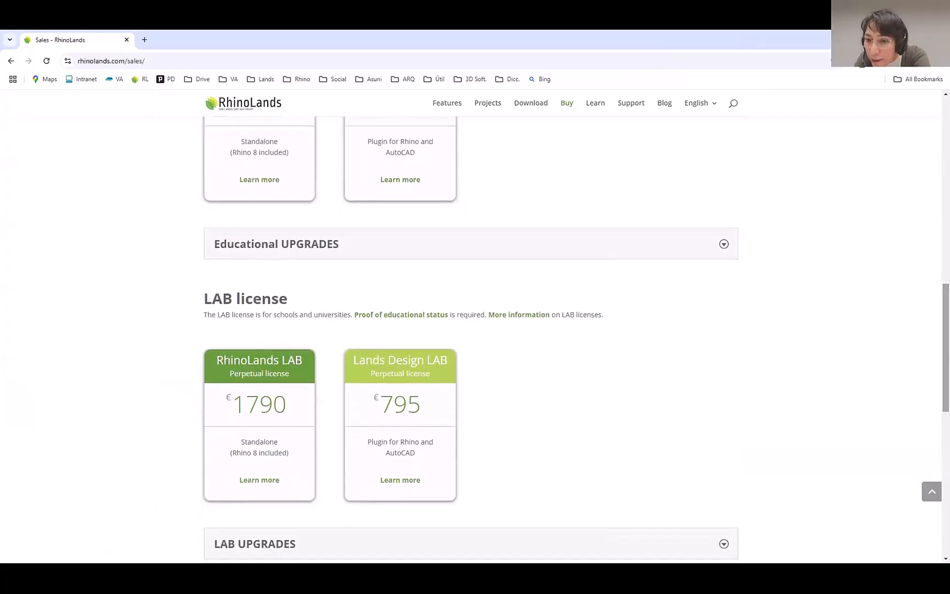
pyautogui.scroll(13, 925, 197)
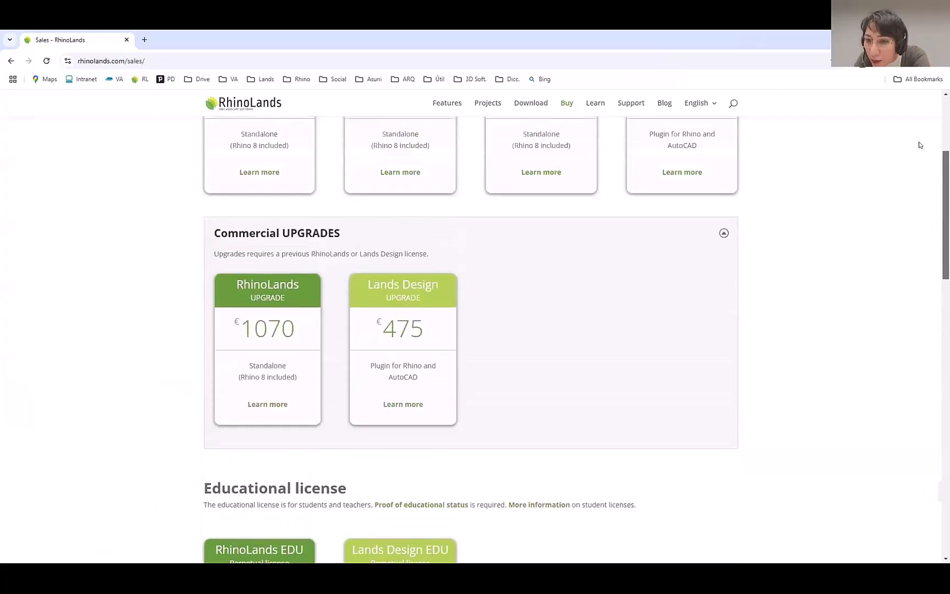
pyautogui.scroll(1, 915, 93)
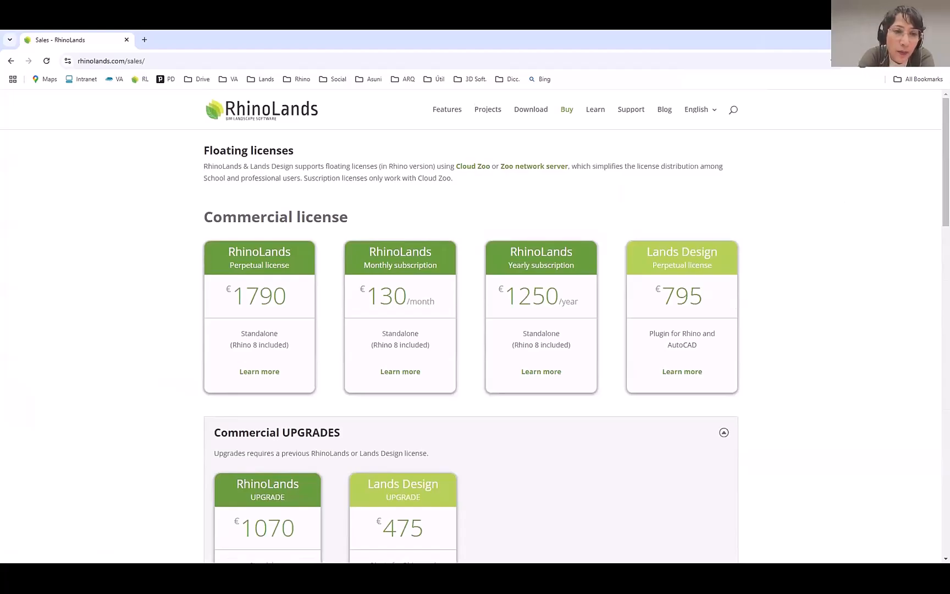
# Switch back to RhinoLands and view the People blocks in the Urban Furniture Library without inserting any
pyautogui.hotkey('alt', 'Tab')
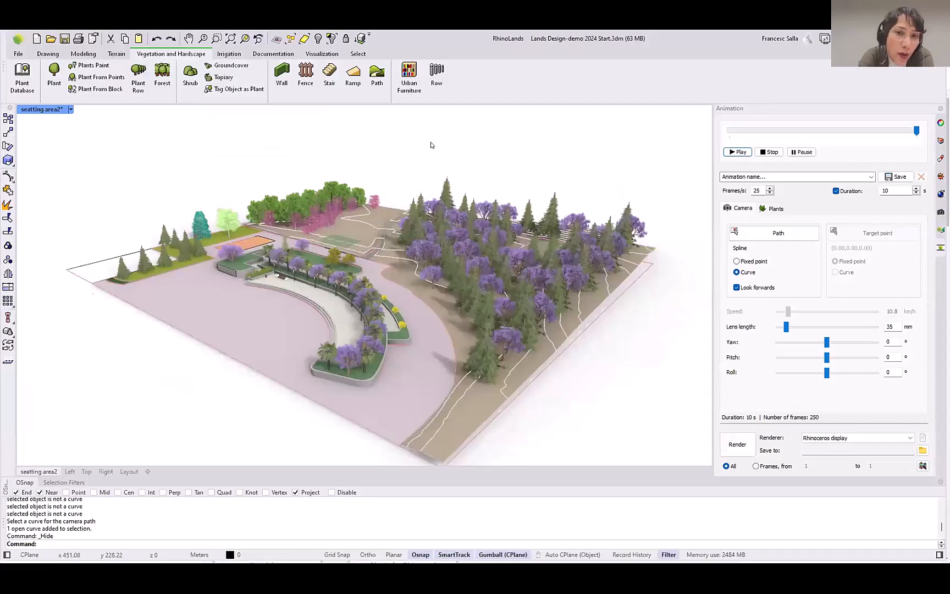
pyautogui.click(413, 77)
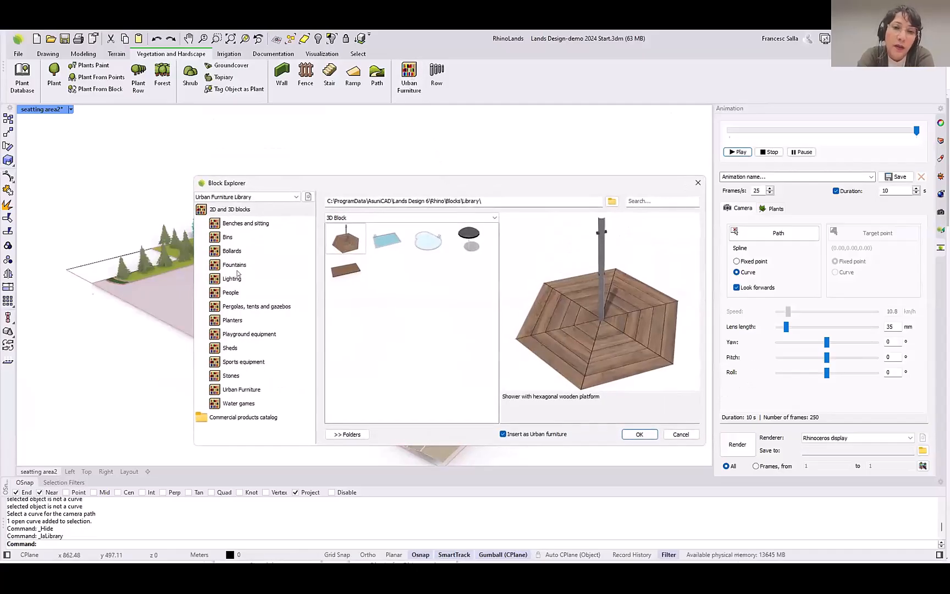
pyautogui.click(231, 292)
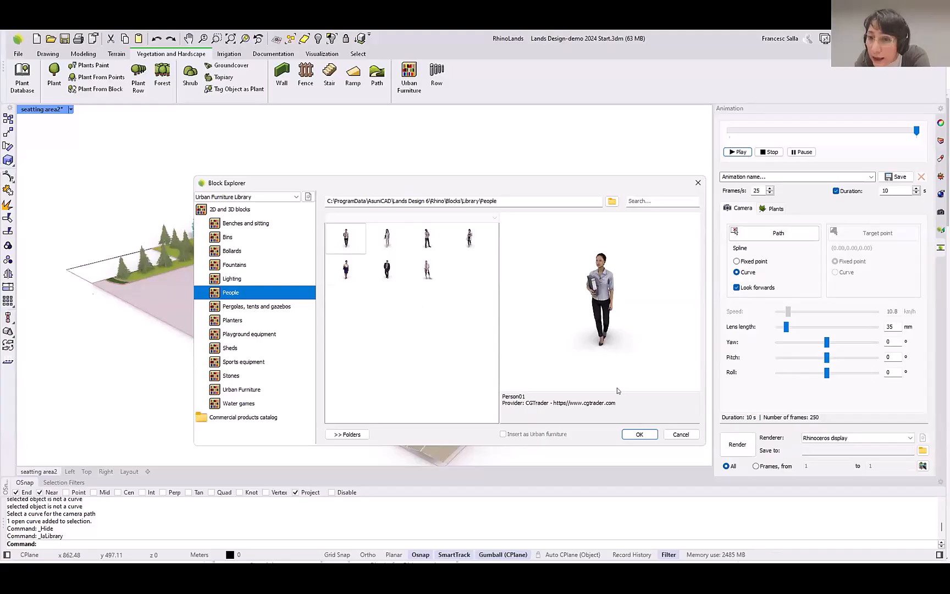
pyautogui.click(681, 434)
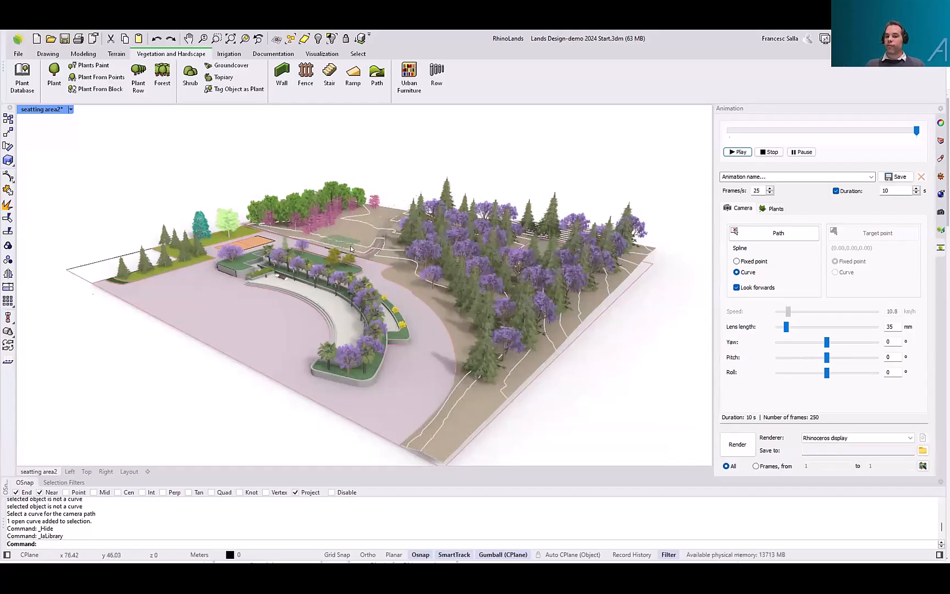
# Examine the mixed conifer and jacaranda forest up close in the 3D view, selecting it to identify it as one element
pyautogui.scroll(3, 480, 253)
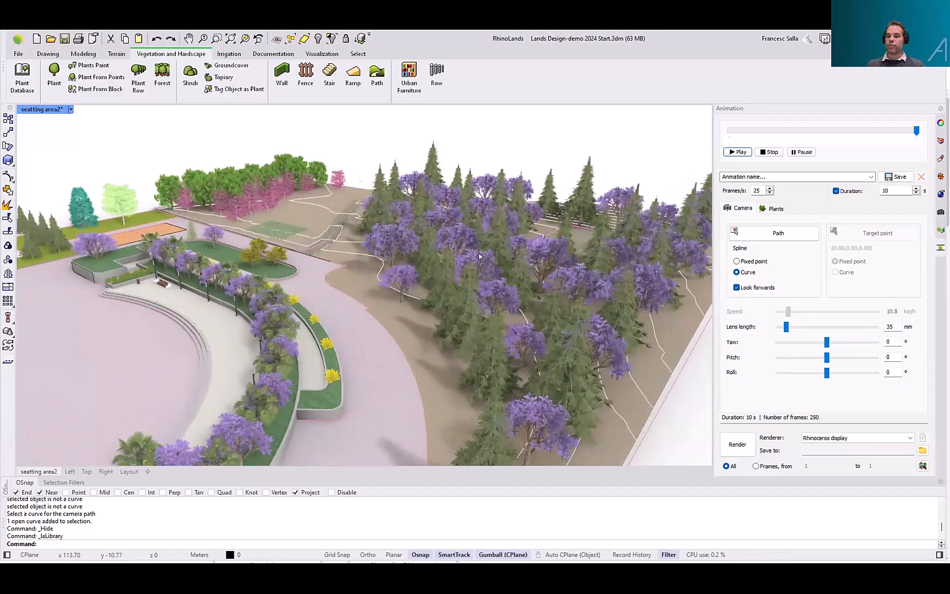
pyautogui.scroll(3, 481, 258)
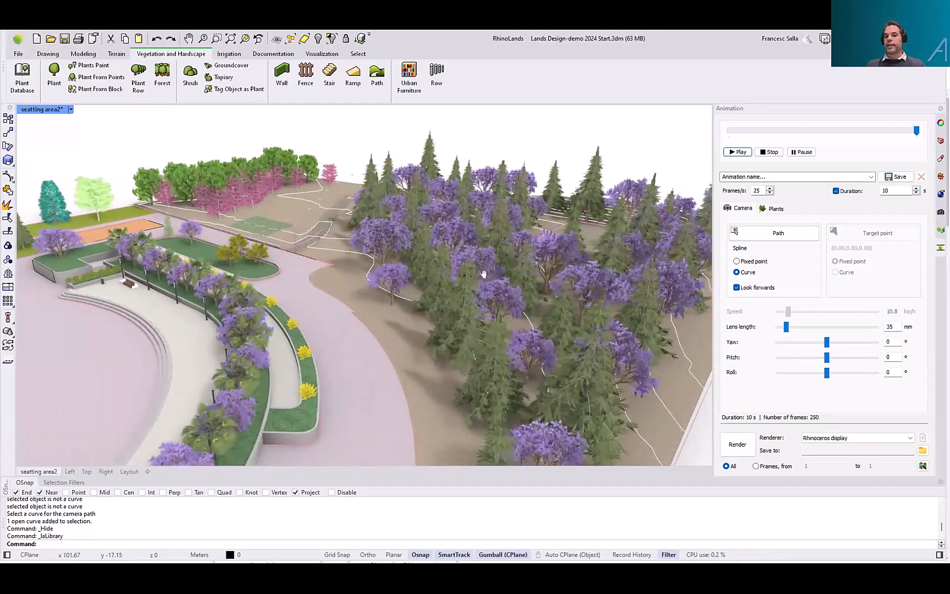
pyautogui.scroll(-3, 477, 331)
pyautogui.scroll(3, 476, 334)
pyautogui.click(464, 325)
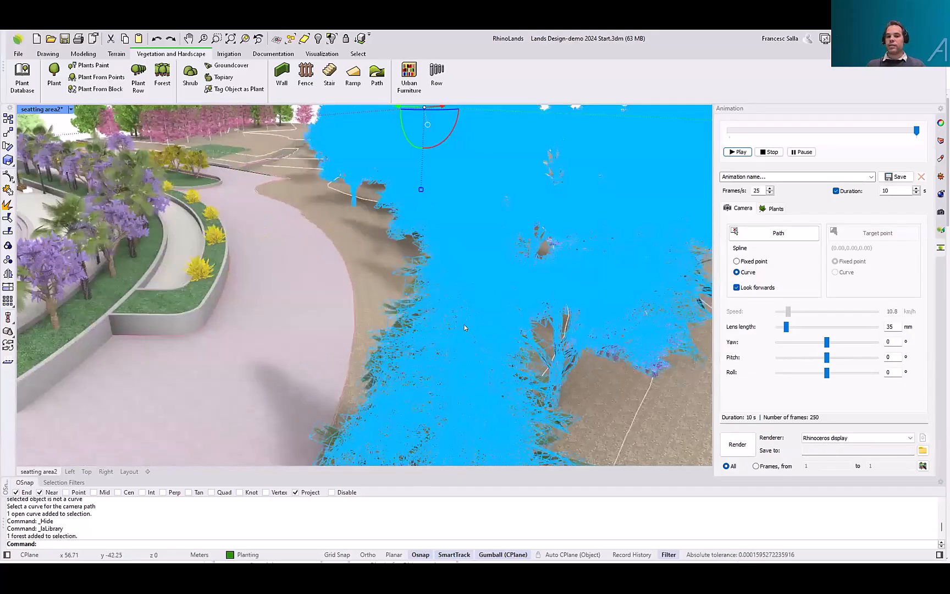
pyautogui.scroll(-3, 464, 325)
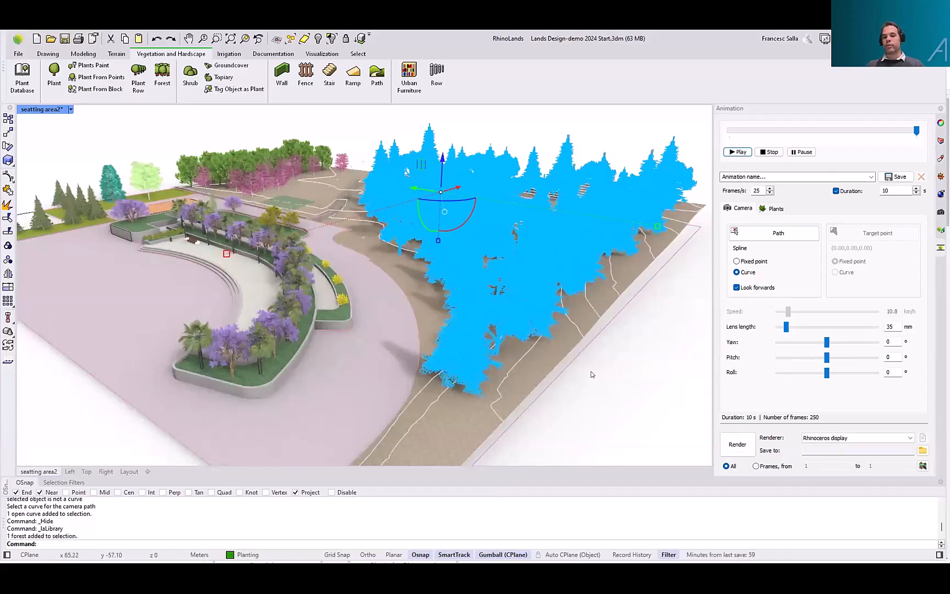
pyautogui.press('Escape')
pyautogui.scroll(5, 468, 313)
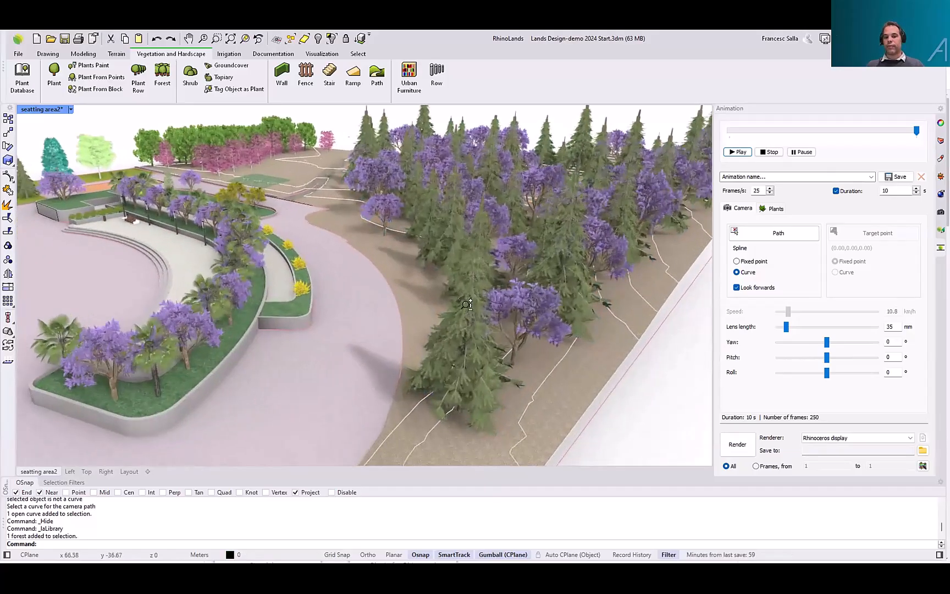
pyautogui.scroll(1, 467, 316)
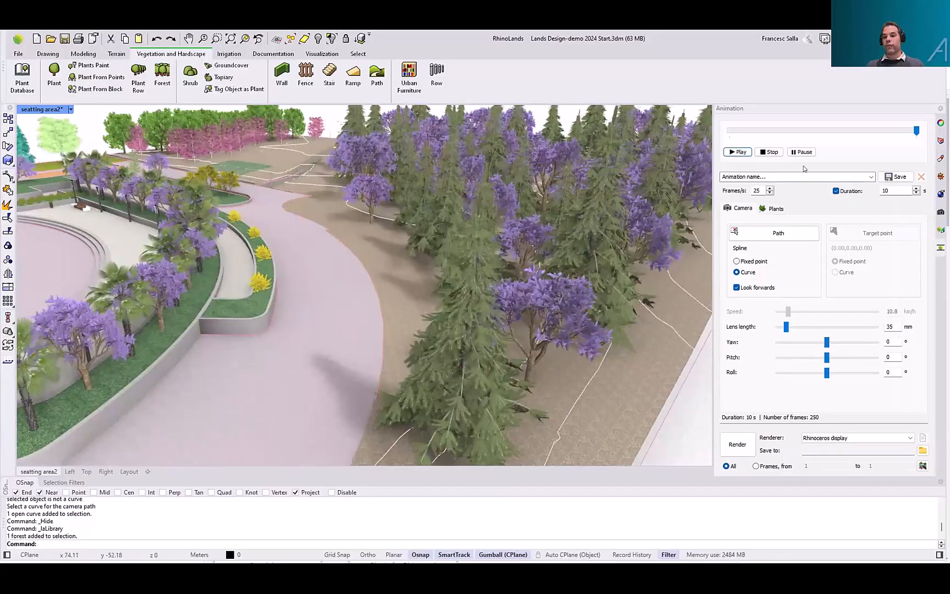
# Try the Conceptual 3D plant display in the seatting area2 viewport and return it to Realistic
pyautogui.click(941, 229)
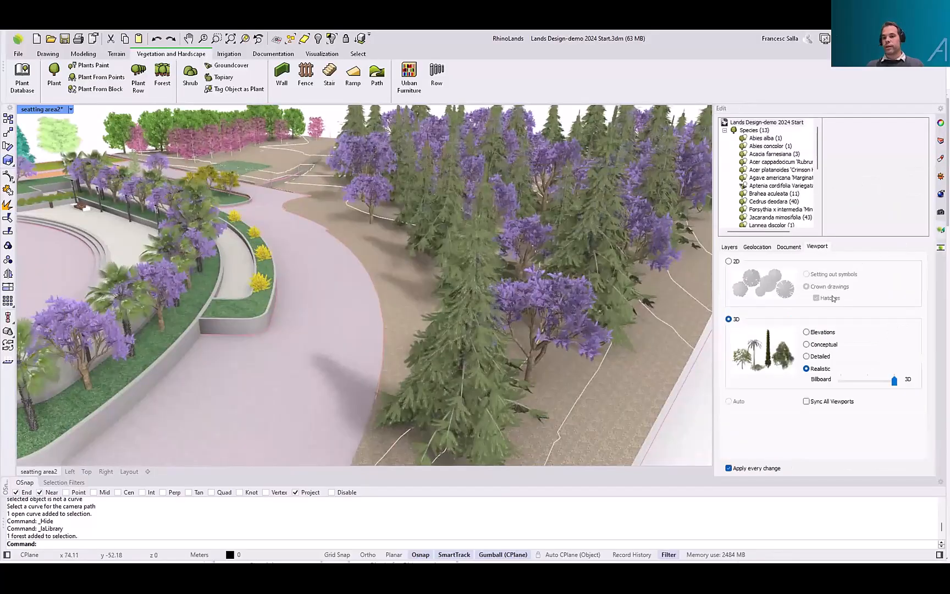
pyautogui.click(806, 345)
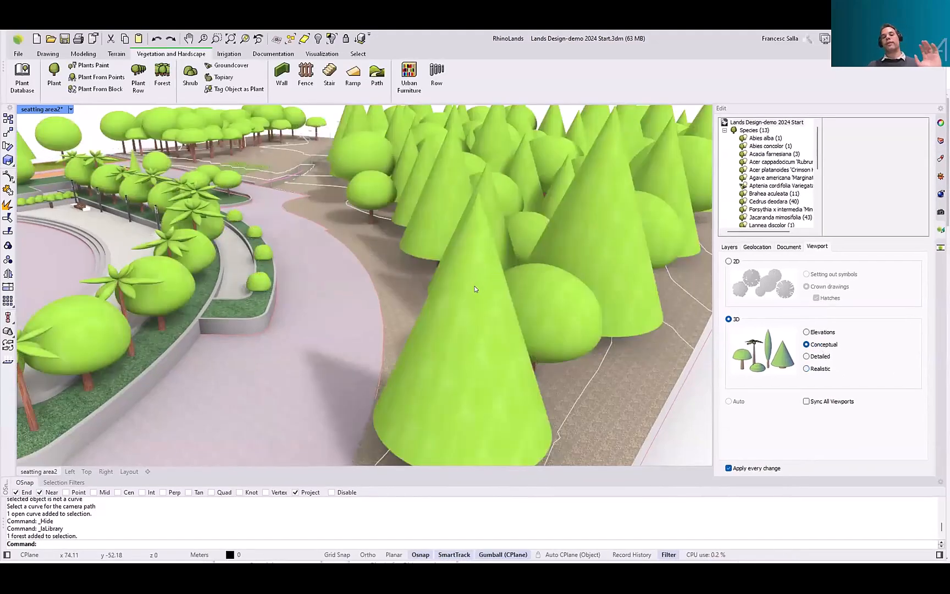
pyautogui.scroll(-7, 463, 288)
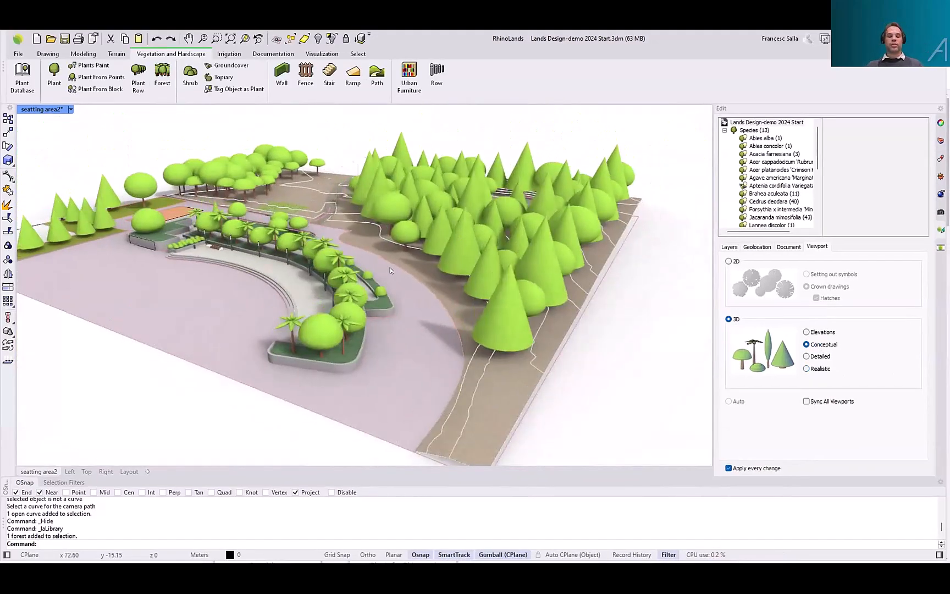
pyautogui.scroll(5, 388, 236)
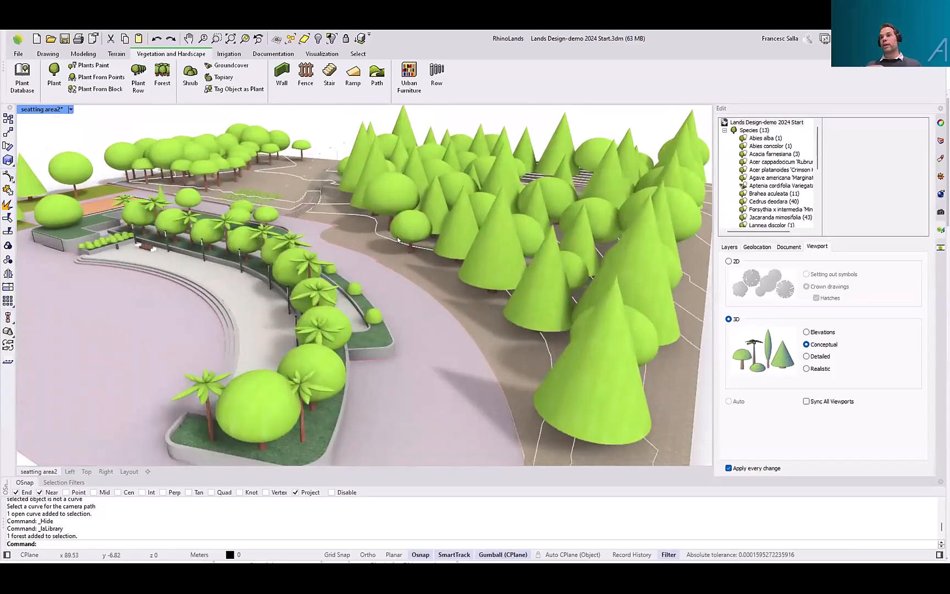
pyautogui.keyDown('shift'); pyautogui.moveTo(598, 278); pyautogui.dragTo(560, 260, button='right'); pyautogui.keyUp('shift')
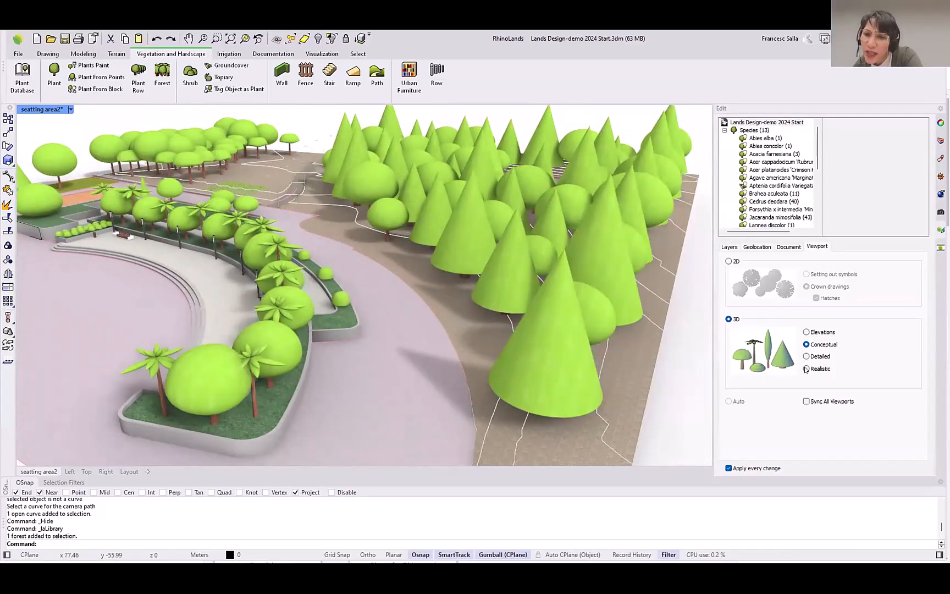
pyautogui.click(807, 369)
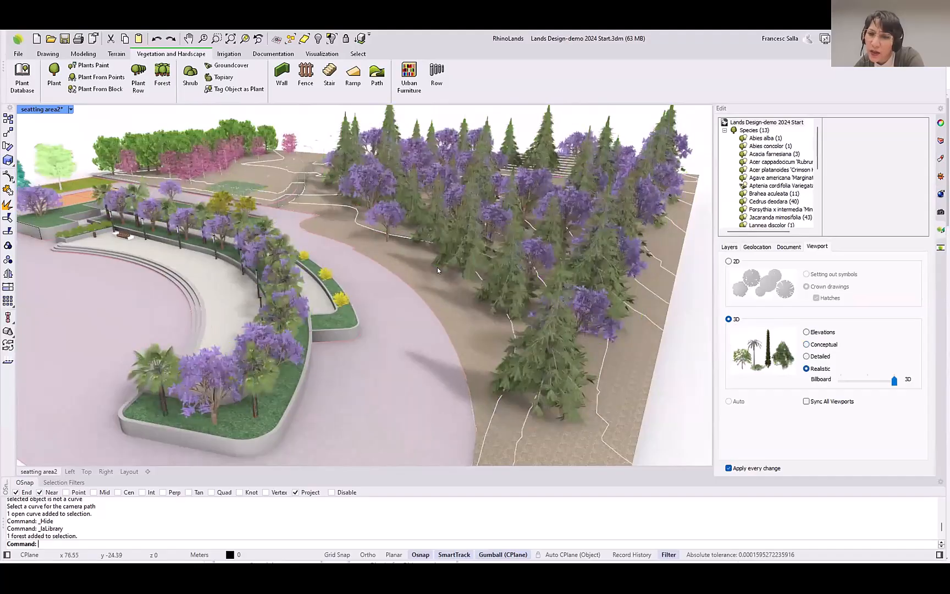
pyautogui.keyDown('shift'); pyautogui.moveTo(389, 246); pyautogui.dragTo(407, 253, button='right'); pyautogui.keyUp('shift')
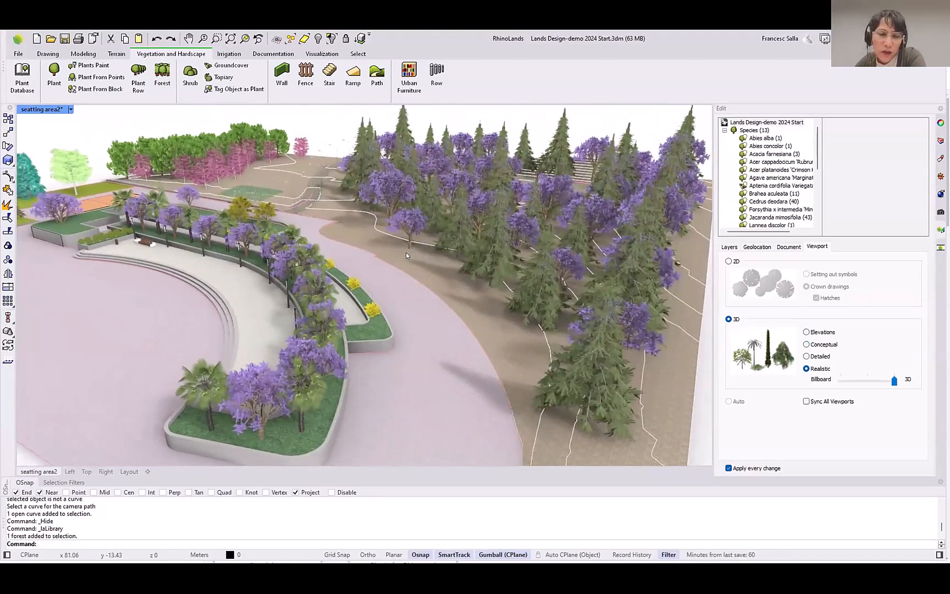
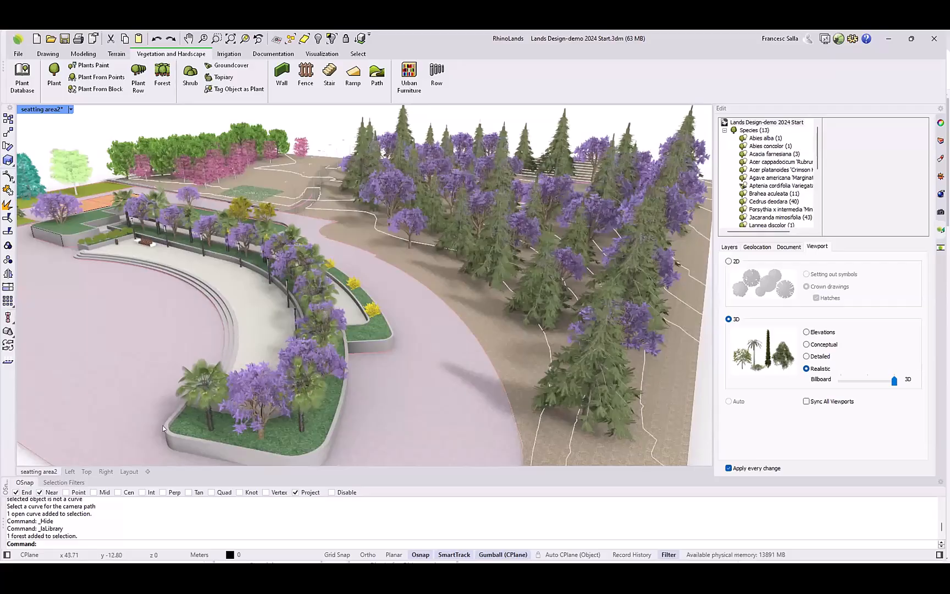
# Examine the 2D planting plan in the Top view, around the curved seating area and the forest
pyautogui.click(86, 471)
pyautogui.scroll(-5, 308, 286)
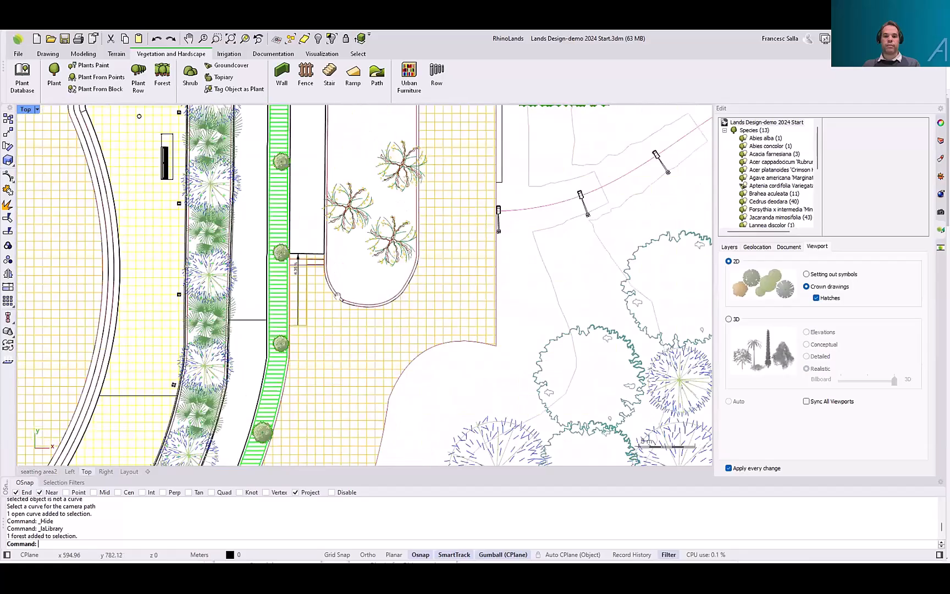
pyautogui.scroll(-6, 337, 296)
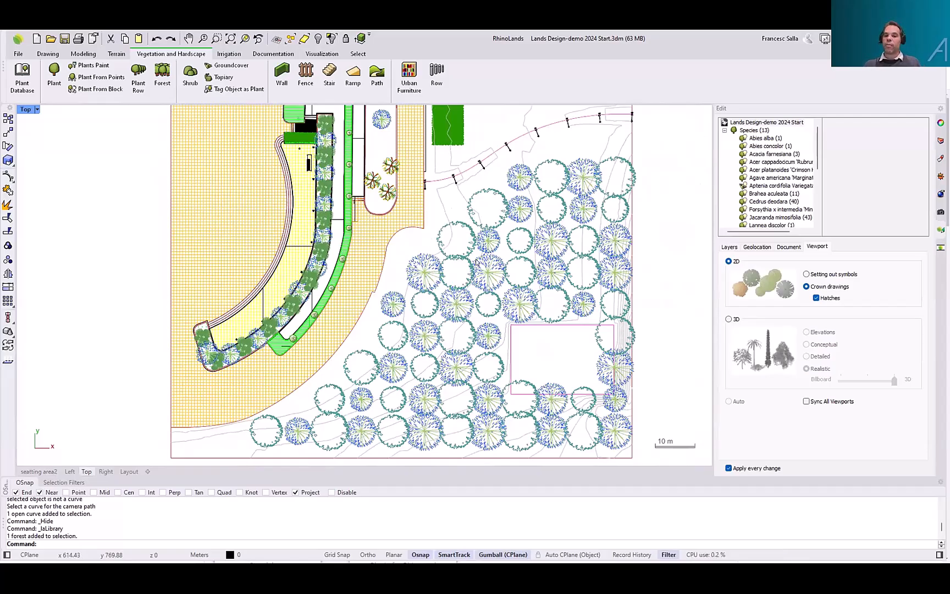
pyautogui.scroll(2, 438, 291)
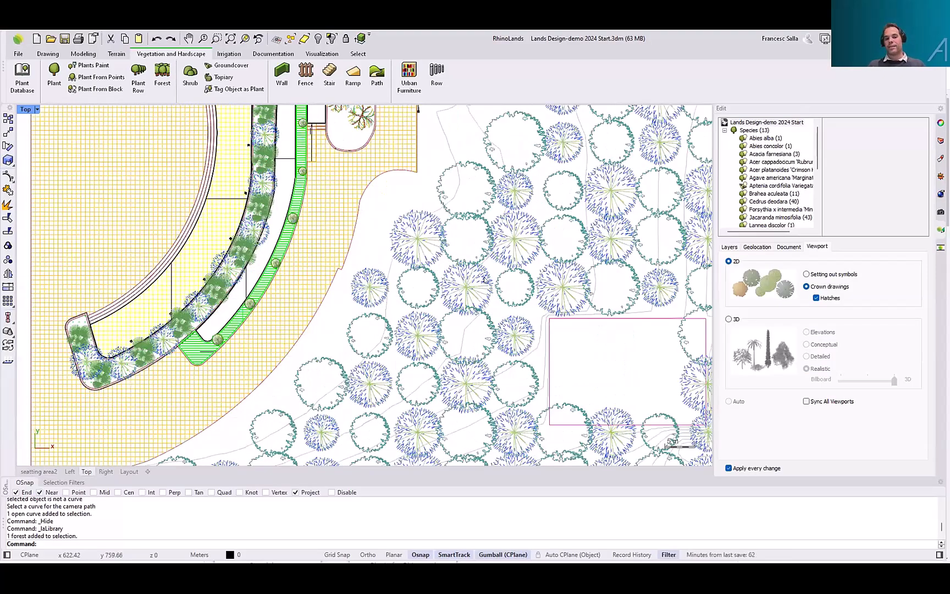
pyautogui.moveTo(450, 242); pyautogui.dragTo(454, 261, button='right')
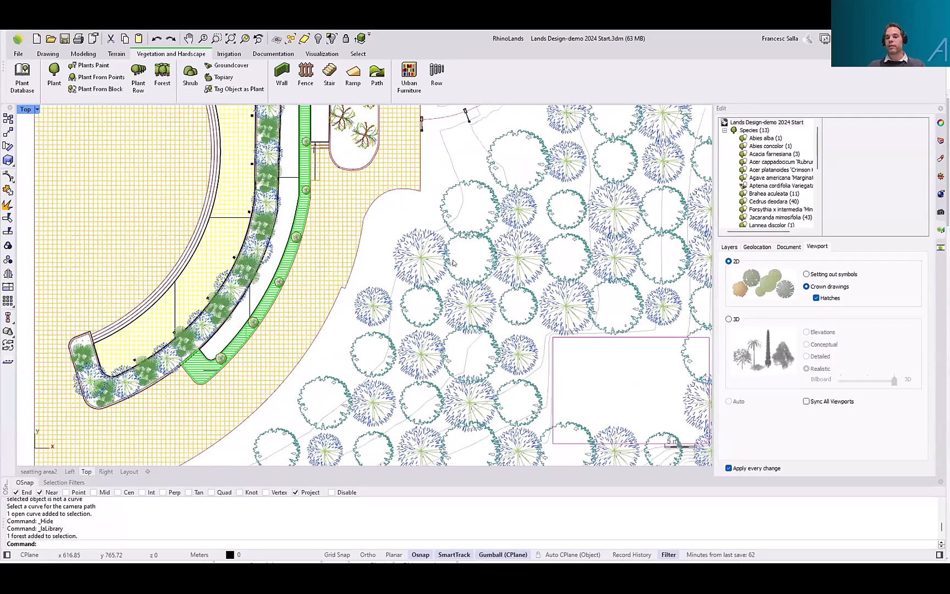
pyautogui.scroll(-3, 453, 263)
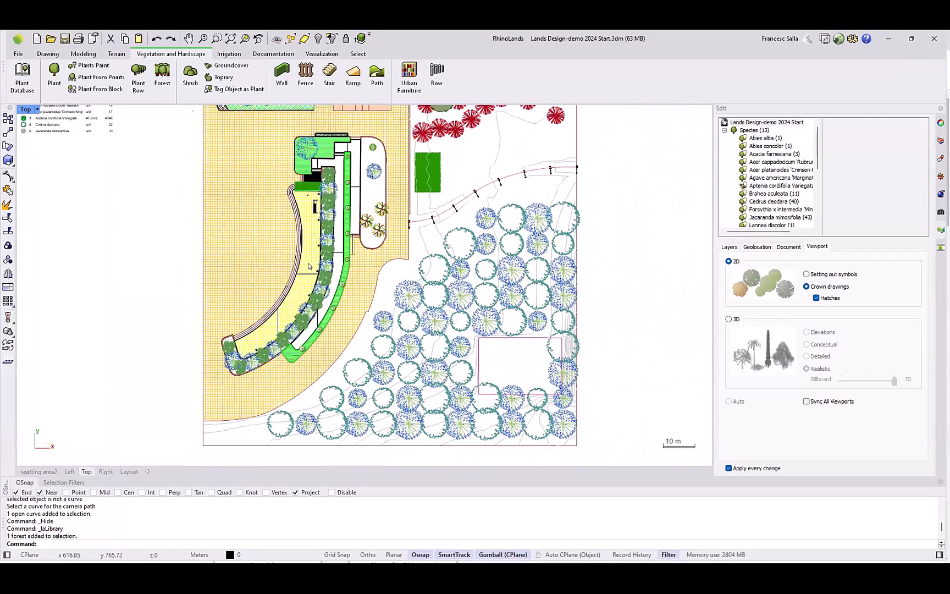
pyautogui.moveTo(364, 241); pyautogui.dragTo(359, 263, button='right')
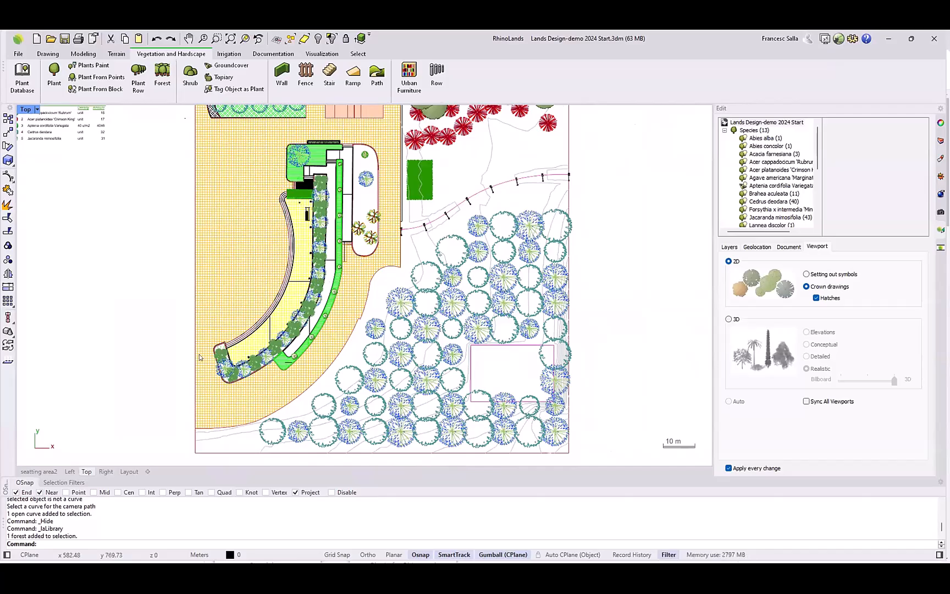
# Return to the seatting area2 view and select the forest instead of the overlapping terrain to review its array and species parameters
pyautogui.hotkey('ctrl', 'Tab')
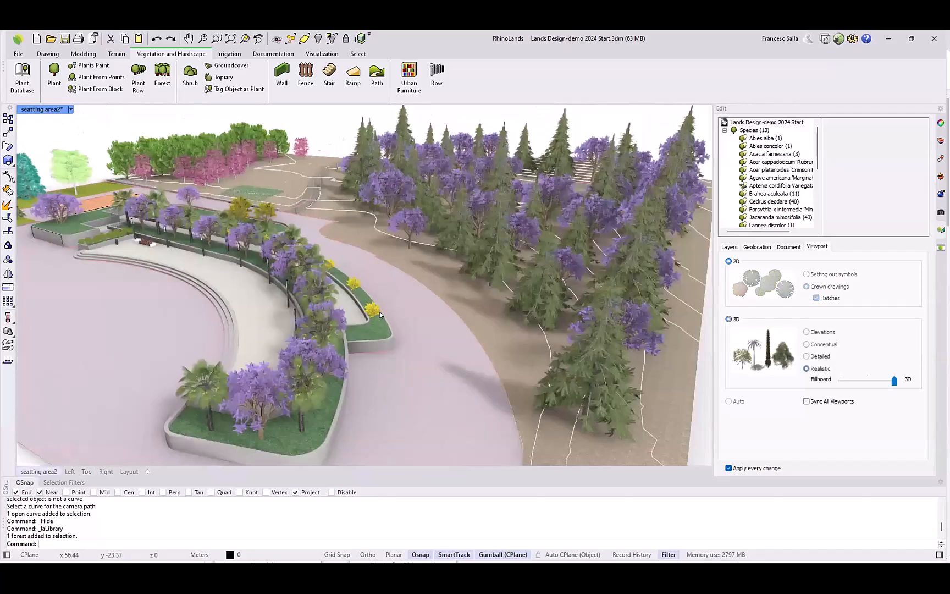
pyautogui.scroll(-5, 382, 311)
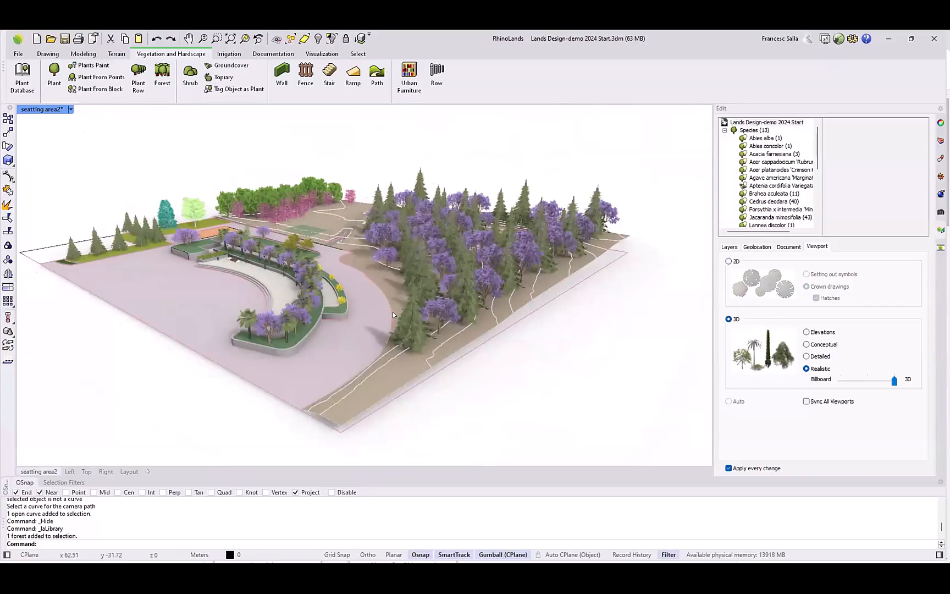
pyautogui.moveTo(382, 264); pyautogui.dragTo(382, 263, button='right')
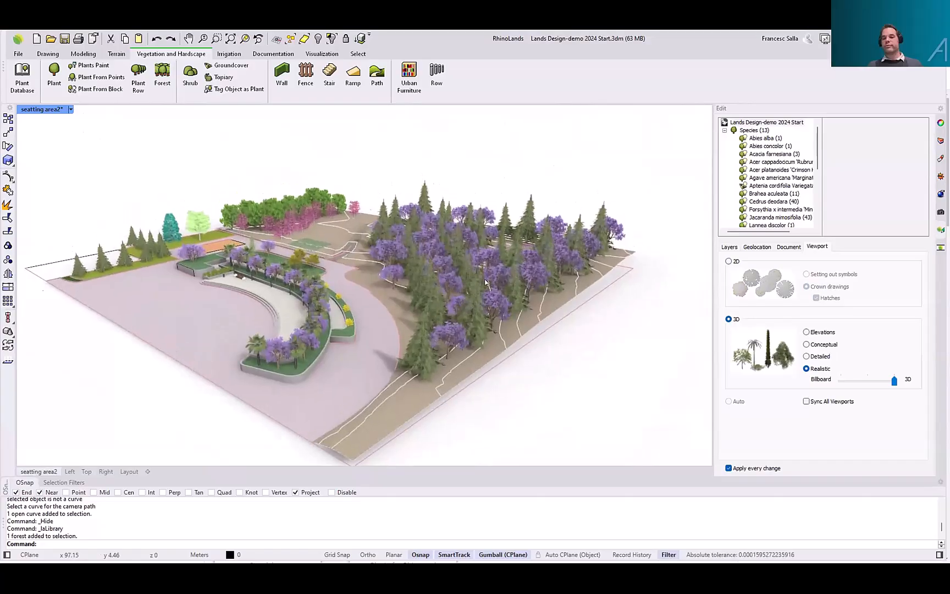
pyautogui.click(558, 293)
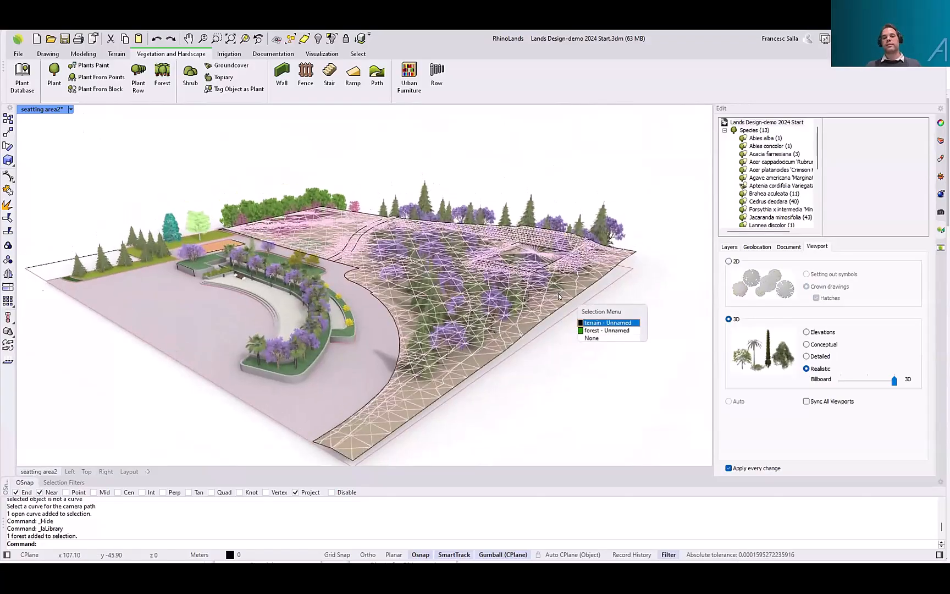
pyautogui.click(593, 331)
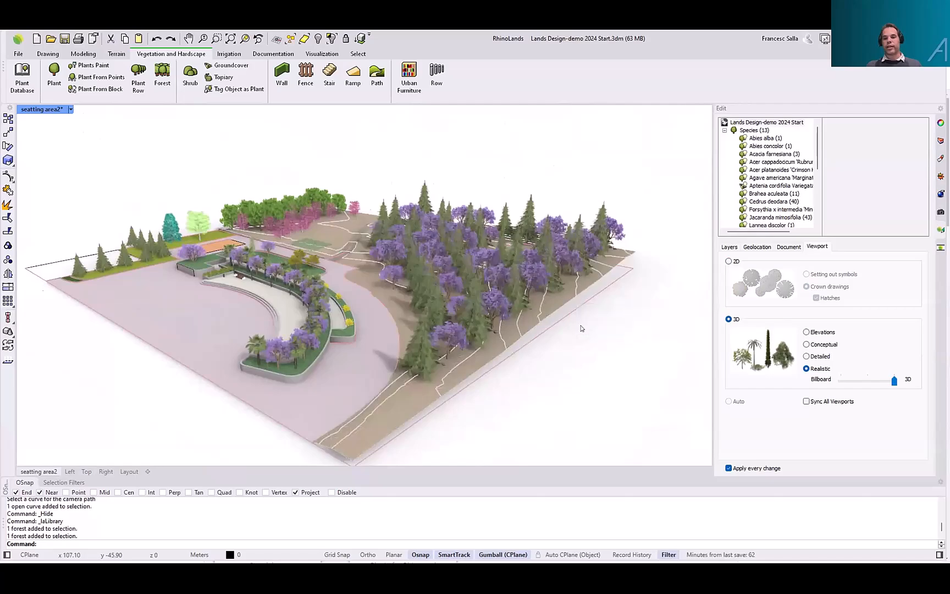
pyautogui.scroll(3, 560, 305)
pyautogui.press('Escape')
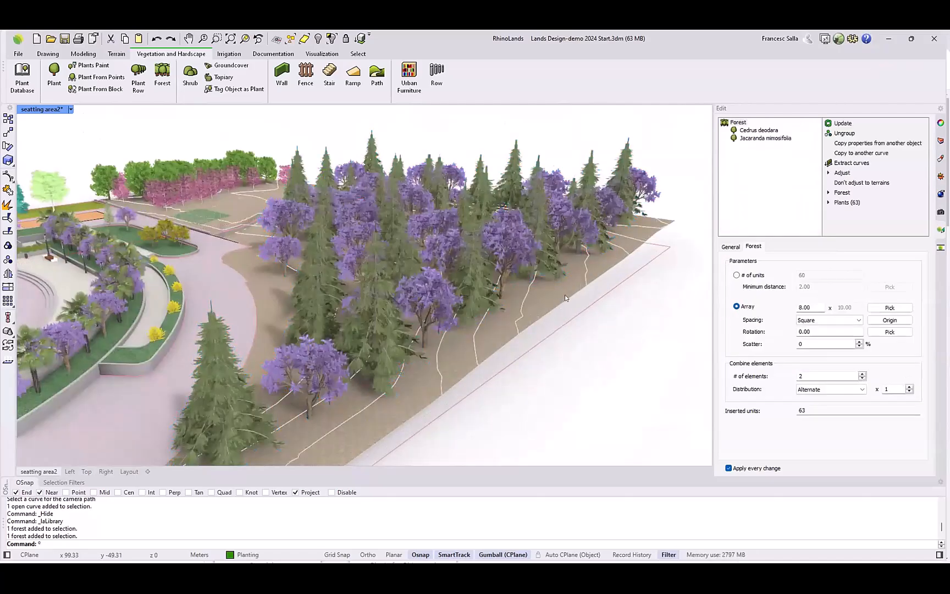
# Select the terrain, inspect its mesh and settings around the path beside the forest, and clear the selection
pyautogui.click(550, 292)
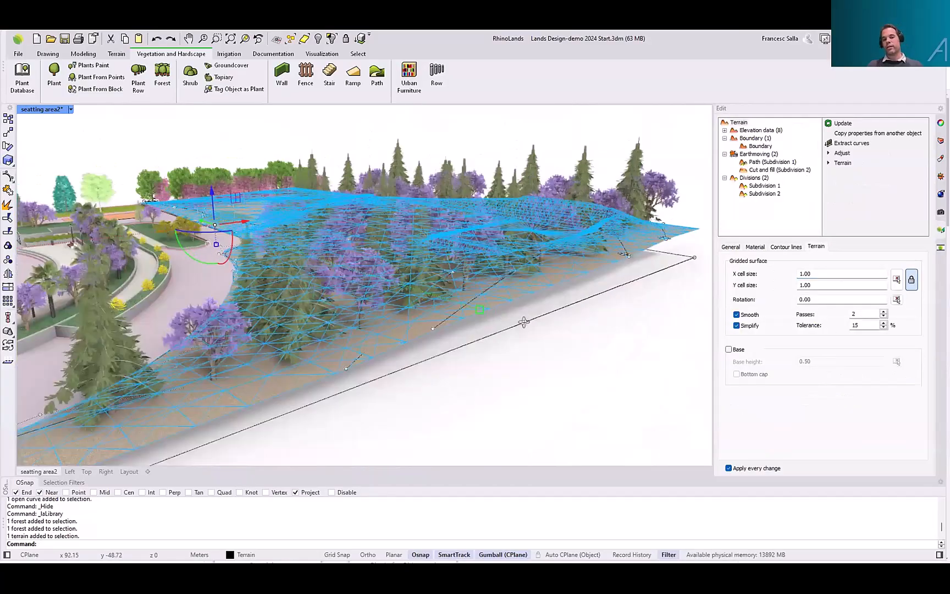
pyautogui.scroll(3, 524, 325)
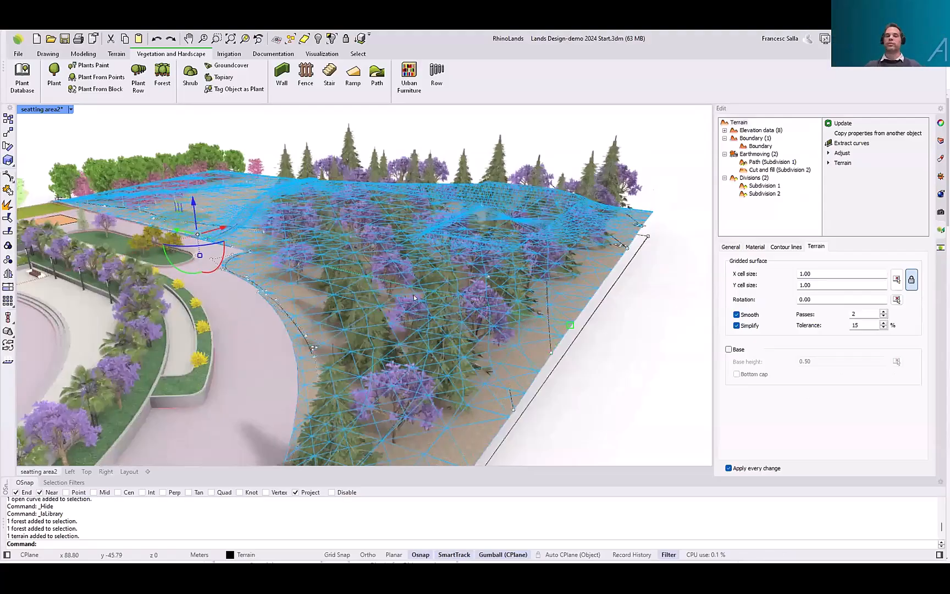
pyautogui.scroll(8, 215, 220)
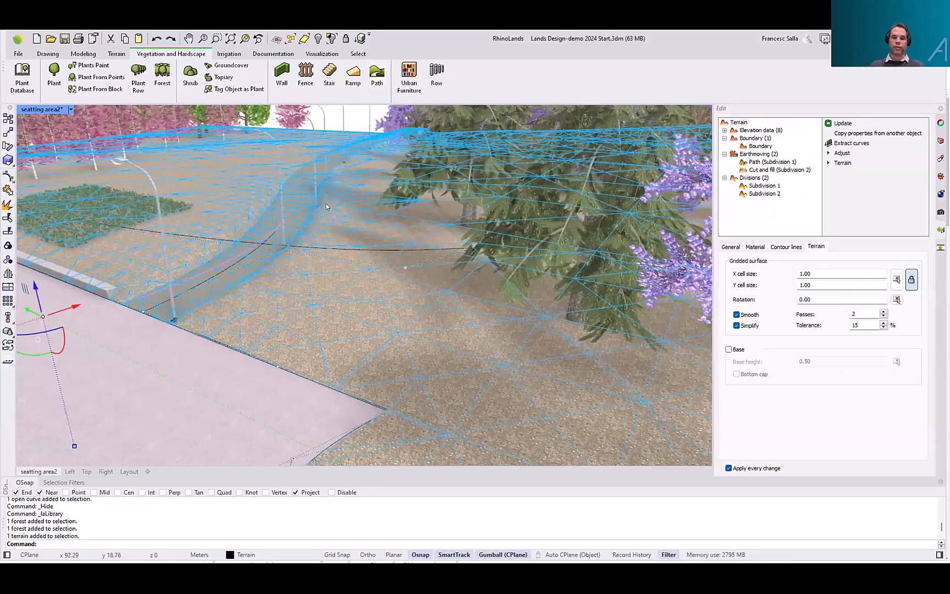
pyautogui.scroll(-6, 280, 281)
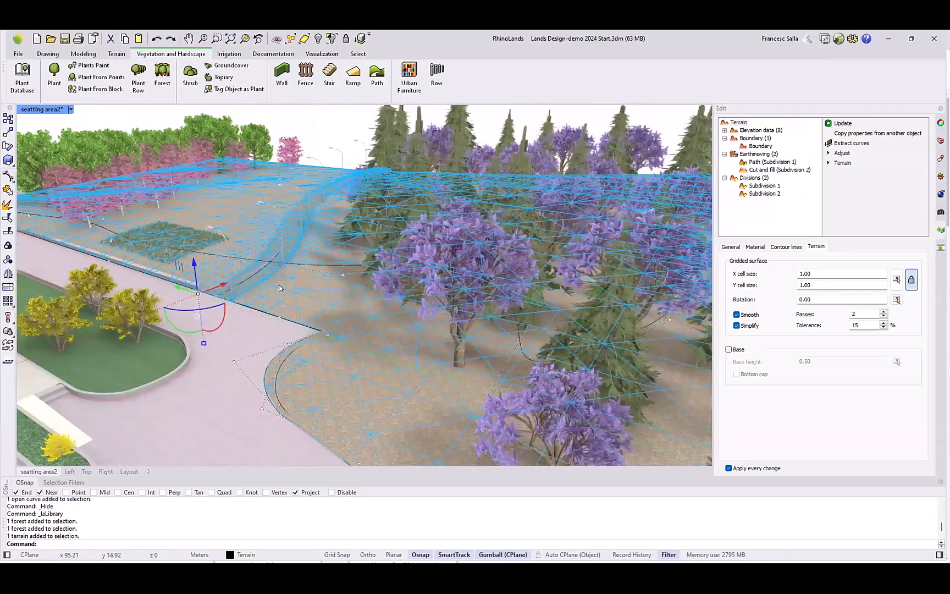
pyautogui.click(326, 132)
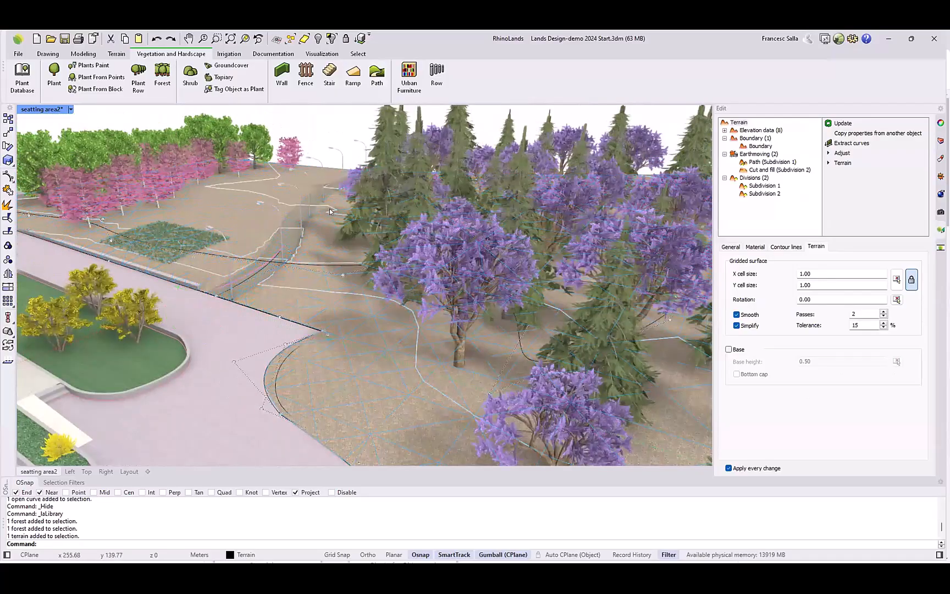
pyautogui.press('Escape')
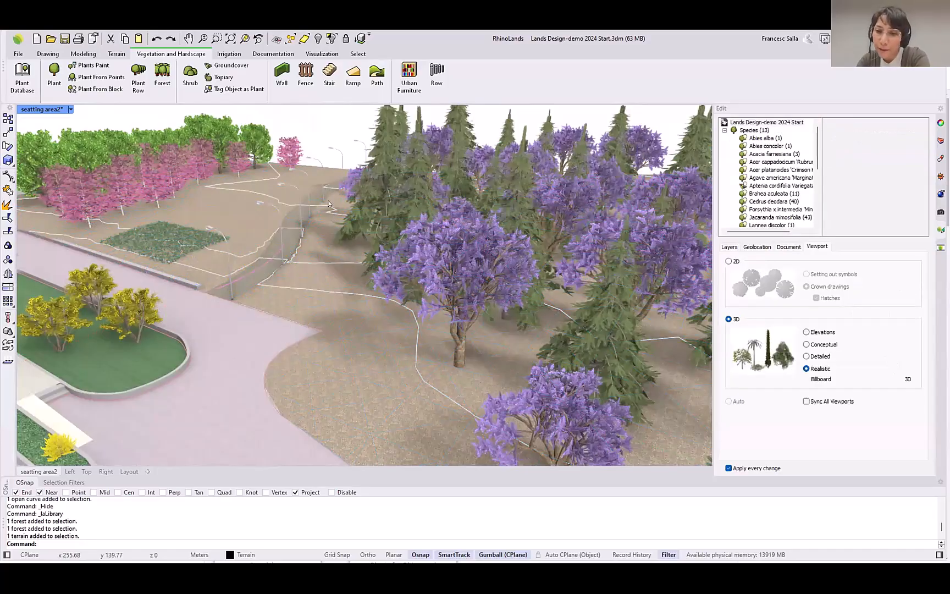
# Examine the whole garden site from a raised, wider 3D viewpoint
pyautogui.scroll(-5, 330, 205)
pyautogui.scroll(-2, 392, 250)
pyautogui.moveTo(396, 242); pyautogui.dragTo(391, 238, button='right')
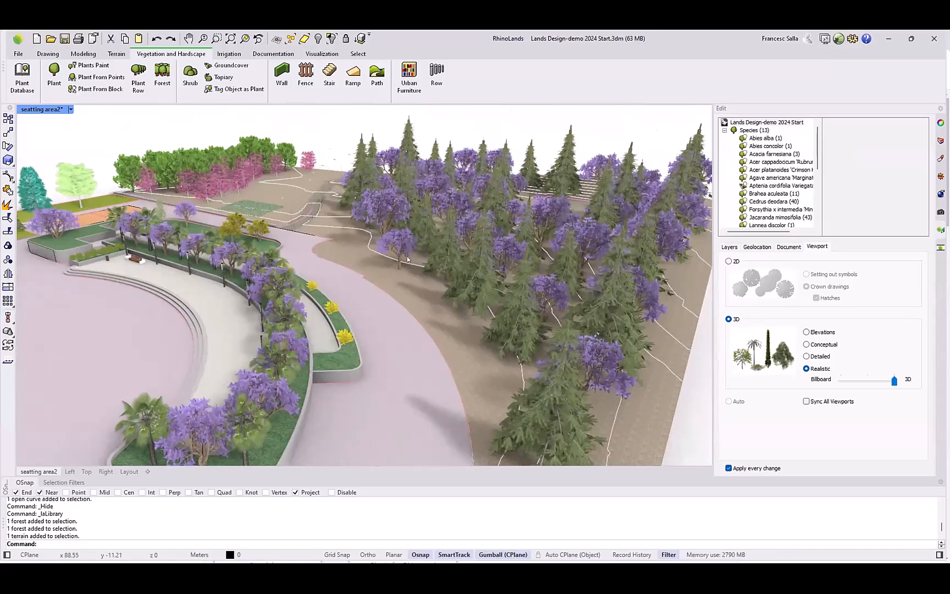
pyautogui.moveTo(460, 238); pyautogui.dragTo(421, 274, button='right')
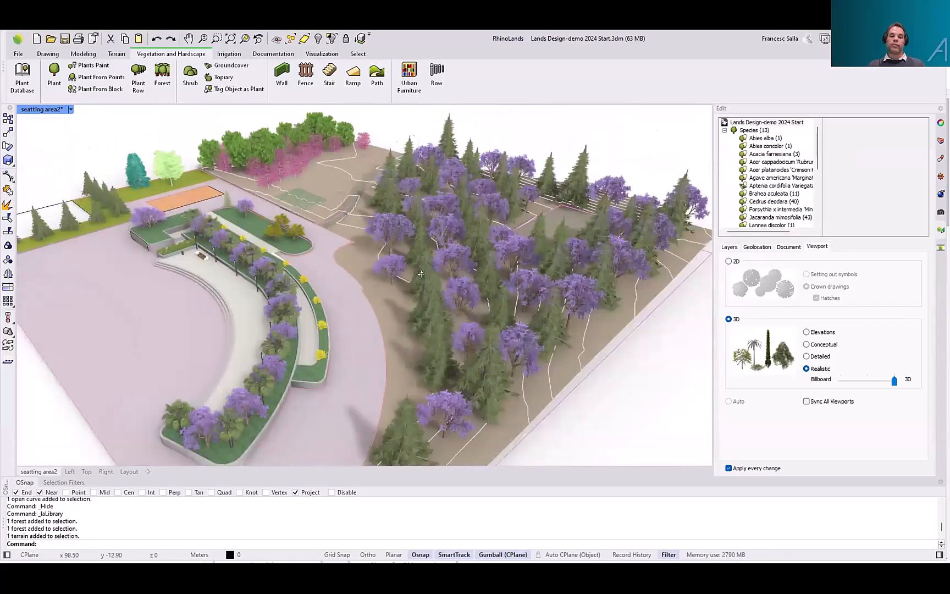
pyautogui.scroll(-3, 421, 274)
pyautogui.moveTo(498, 214); pyautogui.dragTo(471, 235, button='right')
pyautogui.scroll(-4, 472, 235)
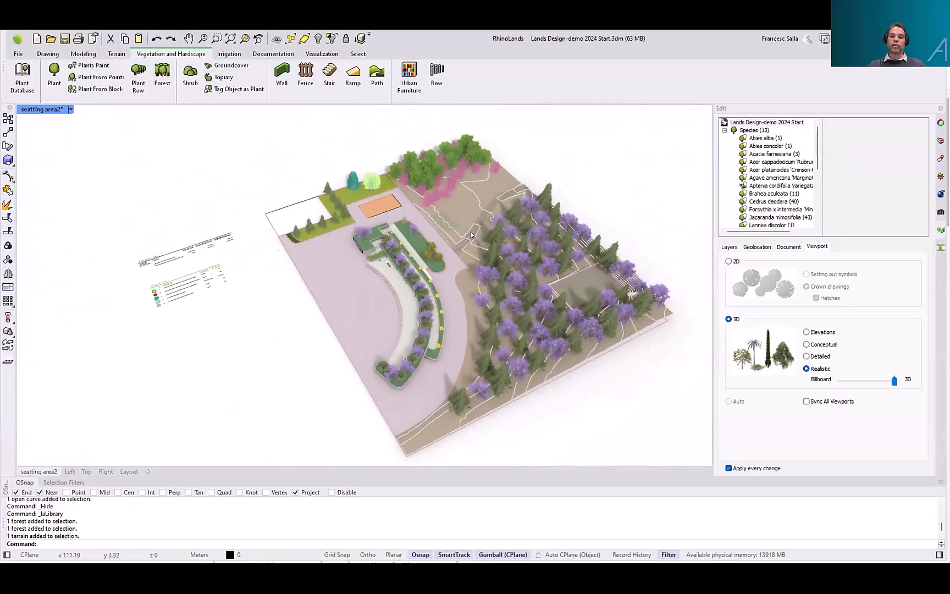
# Examine the terrain list and plant list tables placed beside the garden site
pyautogui.scroll(3, 471, 235)
pyautogui.keyDown('shift'); pyautogui.moveTo(282, 289); pyautogui.dragTo(459, 259, button='right'); pyautogui.keyUp('shift')
pyautogui.scroll(8, 160, 315)
pyautogui.keyDown('shift'); pyautogui.moveTo(159, 315); pyautogui.dragTo(246, 454, button='right'); pyautogui.keyUp('shift')
pyautogui.scroll(6, 297, 275)
pyautogui.moveTo(305, 280); pyautogui.dragTo(293, 292, button='right')
pyautogui.scroll(-4, 316, 282)
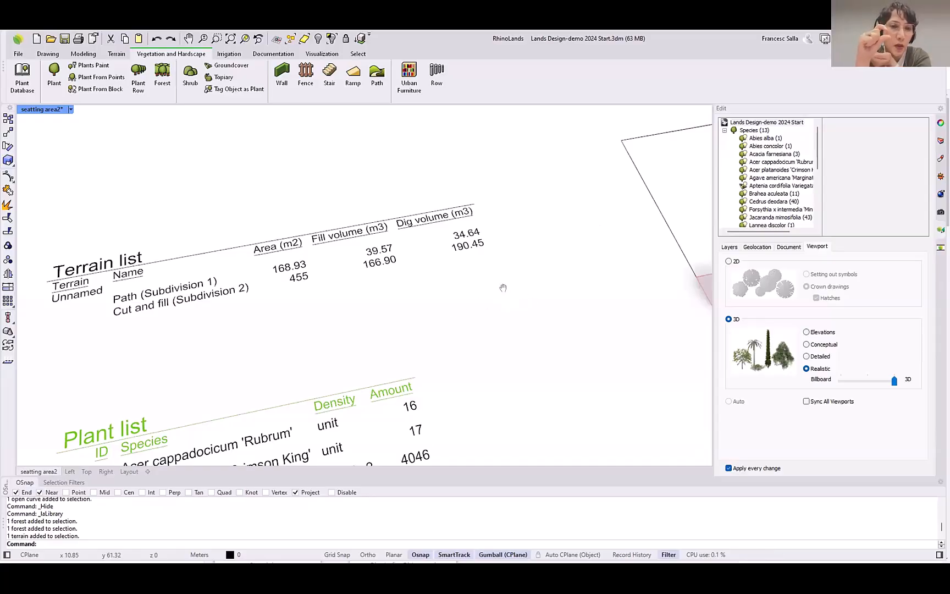
pyautogui.keyDown('shift'); pyautogui.moveTo(504, 287); pyautogui.dragTo(494, 283, button='right'); pyautogui.keyUp('shift')
pyautogui.scroll(-2, 495, 283)
pyautogui.scroll(-5, 493, 259)
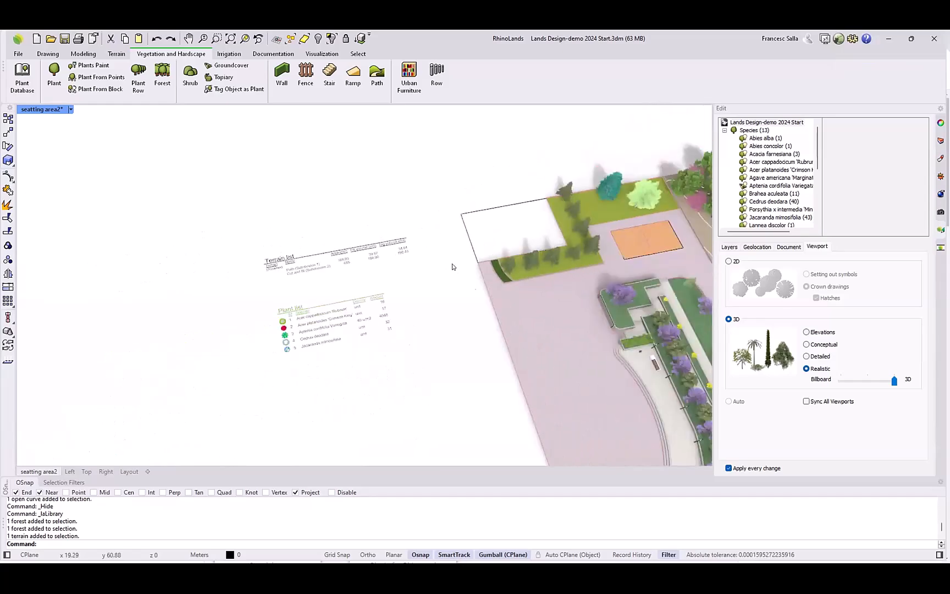
# Examine the terrain list's area, fill volume and dig volume columns, and compare the tables with the adjoining site
pyautogui.scroll(8, 342, 252)
pyautogui.moveTo(342, 251)
pyautogui.mouseDown(button='right')
pyautogui.moveTo(330, 263)
pyautogui.moveTo(350, 258)
pyautogui.mouseUp(button='right')
pyautogui.scroll(2, 333, 263)
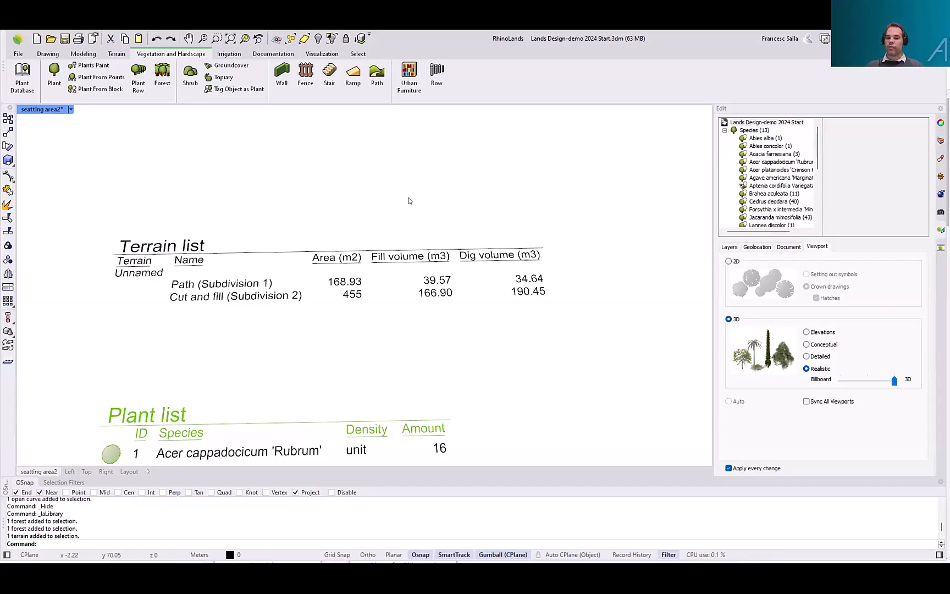
pyautogui.moveTo(495, 267); pyautogui.dragTo(465, 264, button='right')
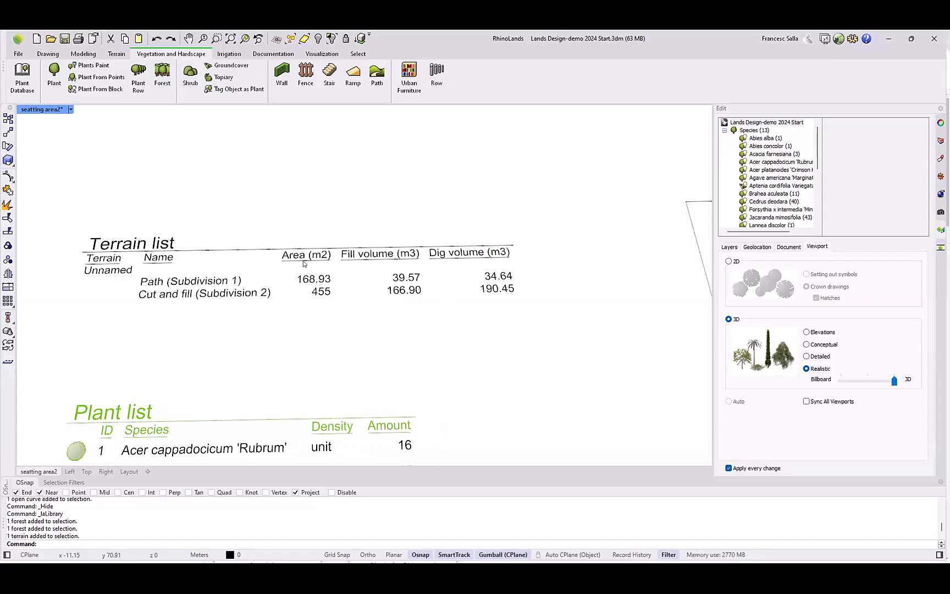
pyautogui.scroll(-5, 305, 264)
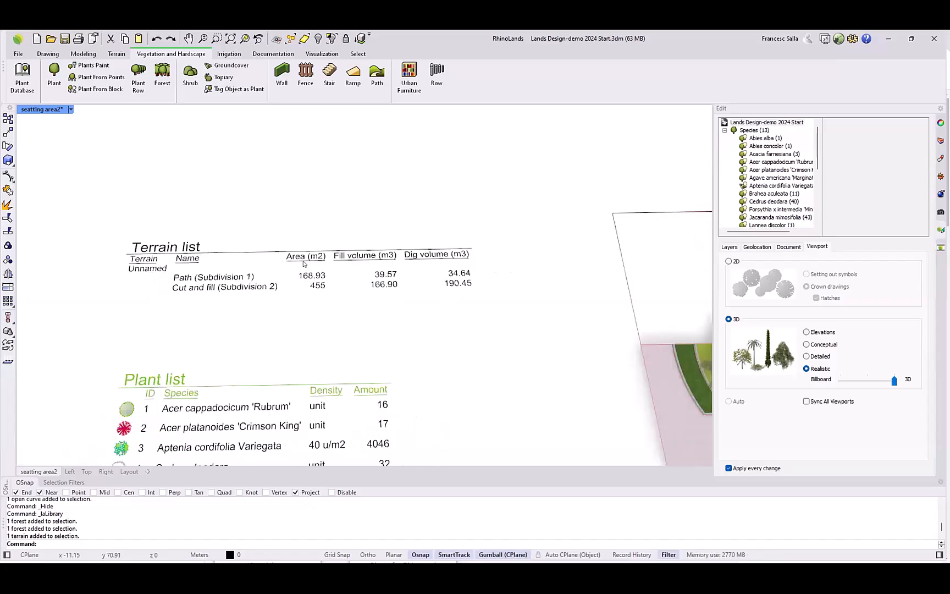
pyautogui.moveTo(327, 242)
pyautogui.mouseDown(button='right')
pyautogui.moveTo(465, 241)
pyautogui.moveTo(350, 250)
pyautogui.mouseUp(button='right')
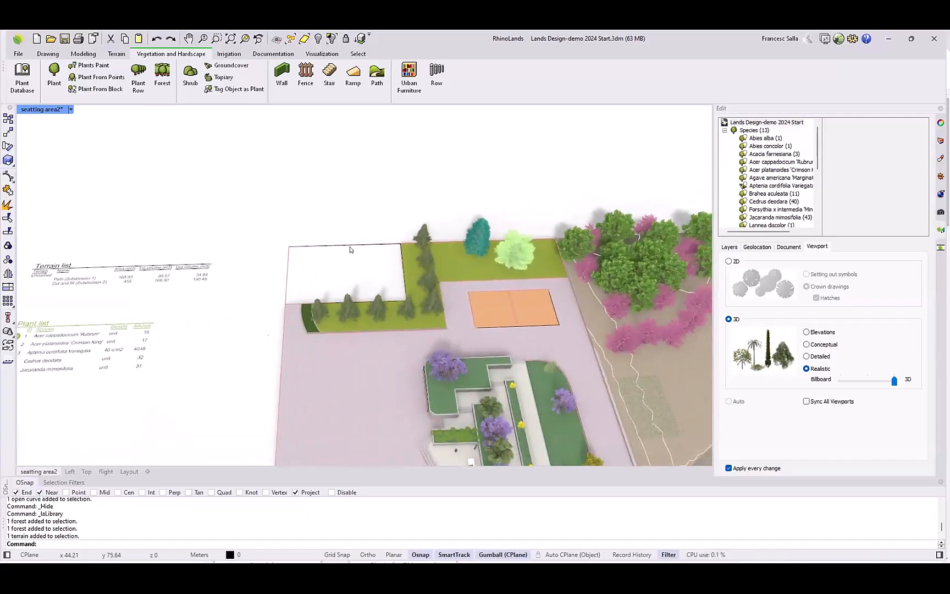
pyautogui.moveTo(480, 244)
pyautogui.keyDown('shift'); pyautogui.mouseDown(button='right')
pyautogui.moveTo(429, 247)
pyautogui.moveTo(390, 221)
pyautogui.moveTo(394, 199)
pyautogui.moveTo(356, 139)
pyautogui.mouseUp(button='right'); pyautogui.keyUp('shift')
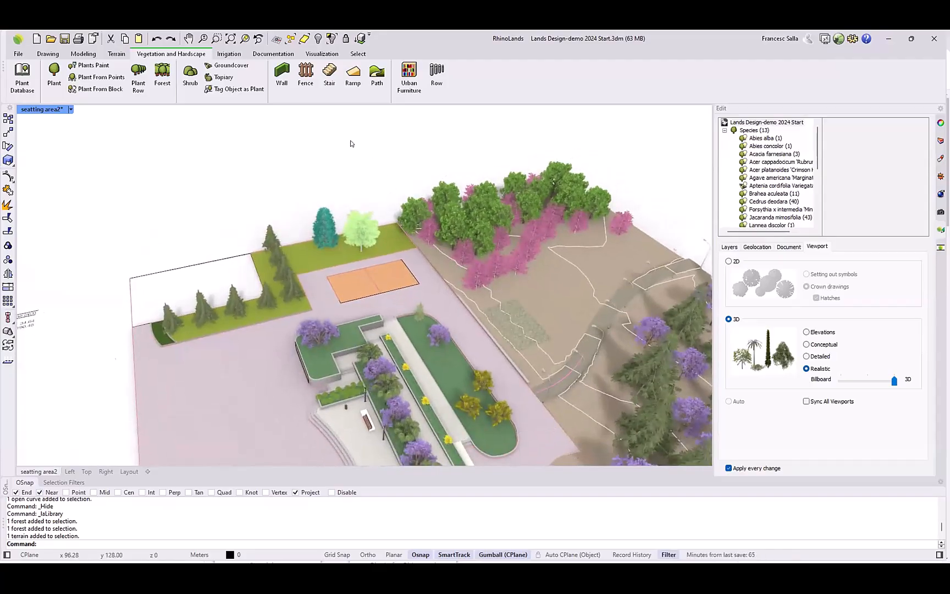
pyautogui.keyDown('shift'); pyautogui.moveTo(316, 149); pyautogui.dragTo(478, 144, button='right'); pyautogui.keyUp('shift')
pyautogui.keyDown('shift'); pyautogui.moveTo(404, 171); pyautogui.dragTo(481, 131, button='right'); pyautogui.keyUp('shift')
pyautogui.keyDown('shift'); pyautogui.moveTo(331, 187); pyautogui.dragTo(350, 168, button='right'); pyautogui.keyUp('shift')
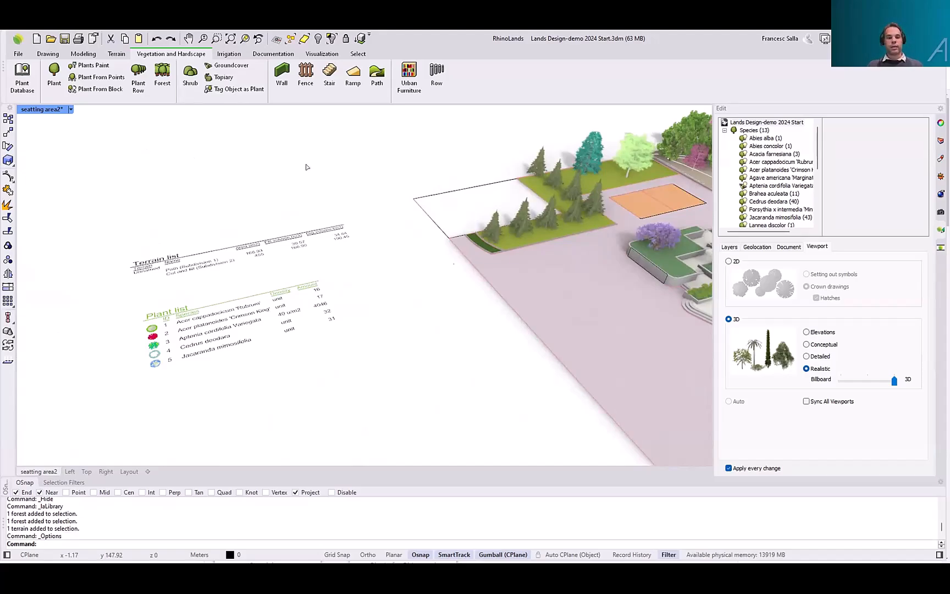
# Add a custom document parameter in the Rhino options and name it "Planting date"
pyautogui.scroll(2, 332, 176)
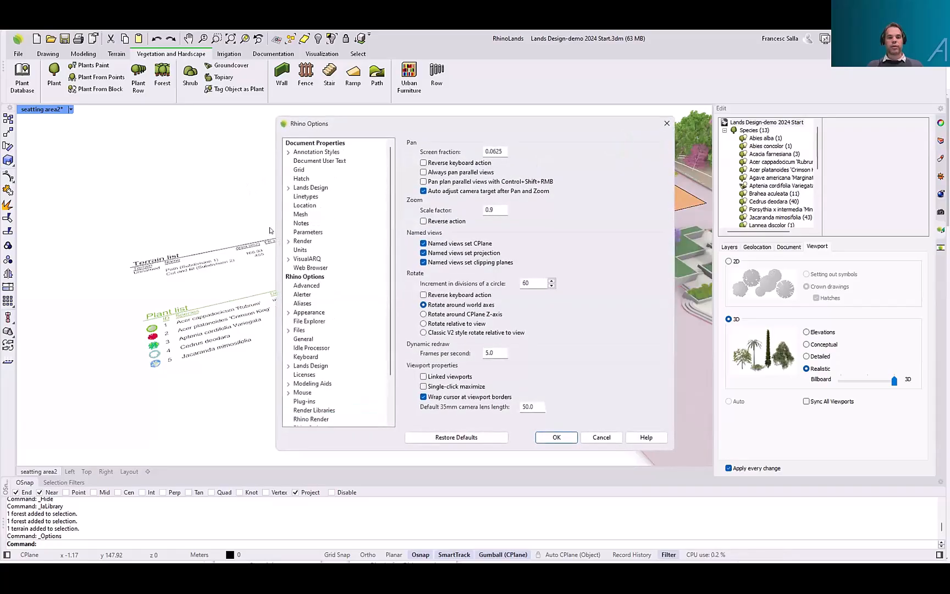
pyautogui.click(306, 233)
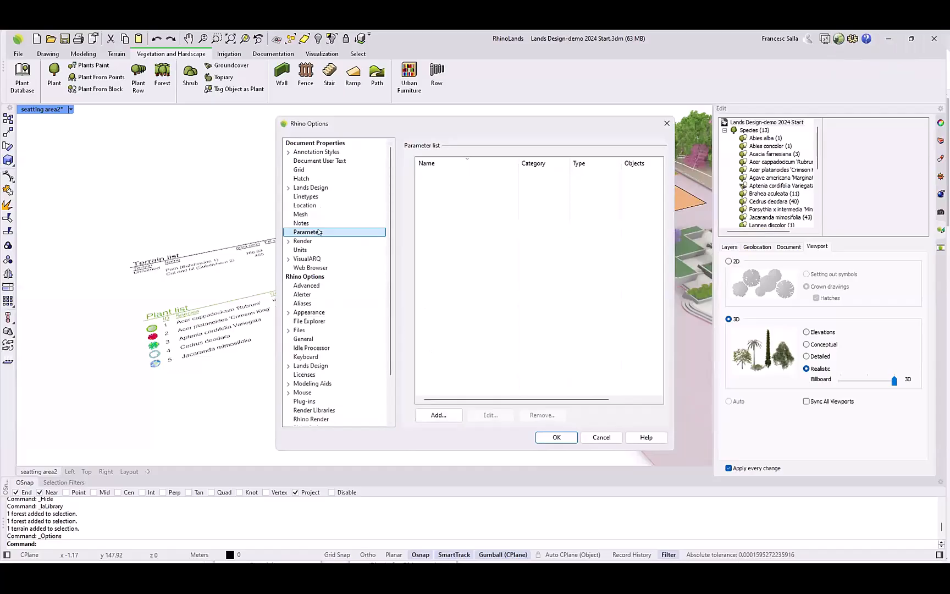
pyautogui.click(446, 415)
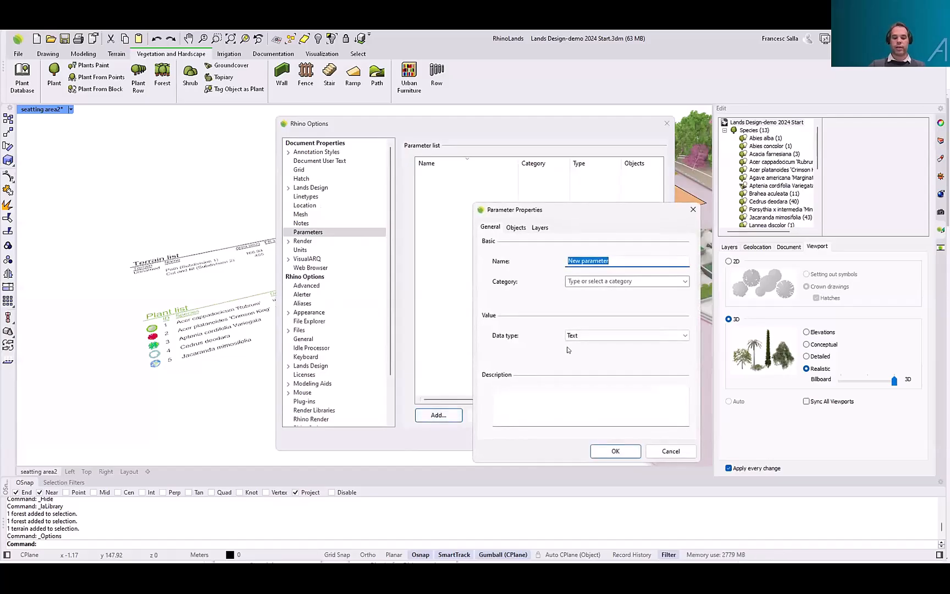
pyautogui.write('p')
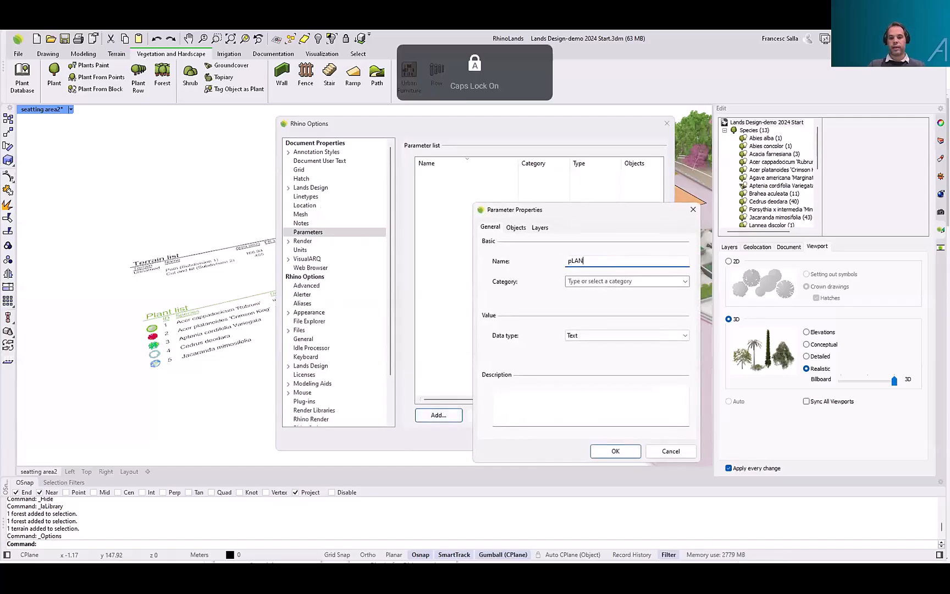
pyautogui.press('BackSpace')
pyautogui.write('P')
pyautogui.press('capslock')
pyautogui.write('lanting date')
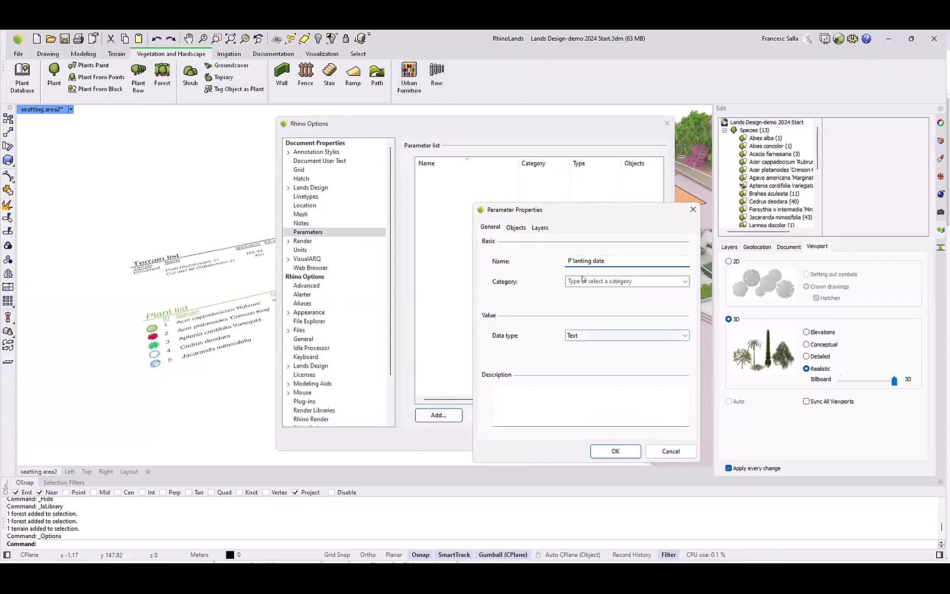
pyautogui.click(573, 262)
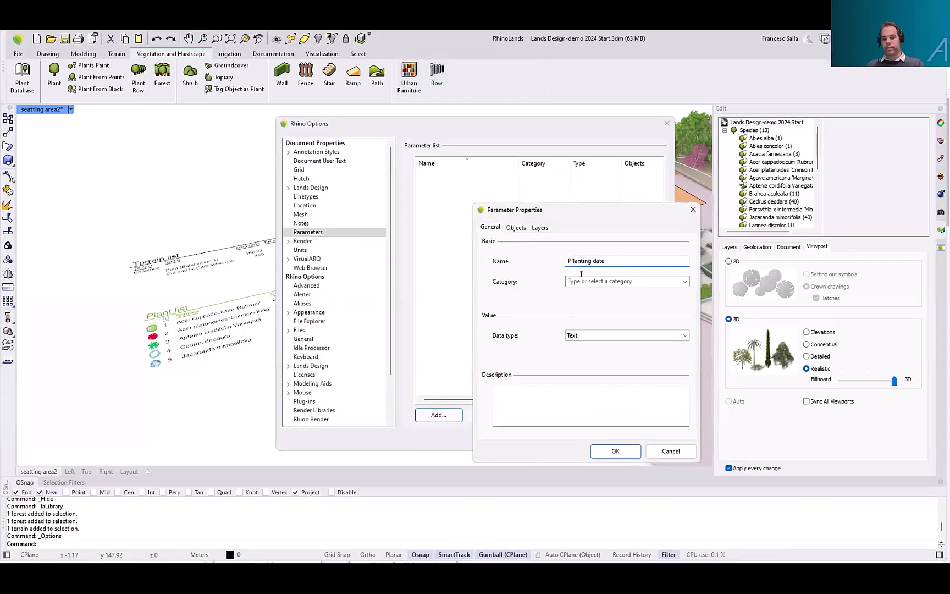
# Assign the new parameter to the General category with the Text data type and save the document options
pyautogui.click(684, 281)
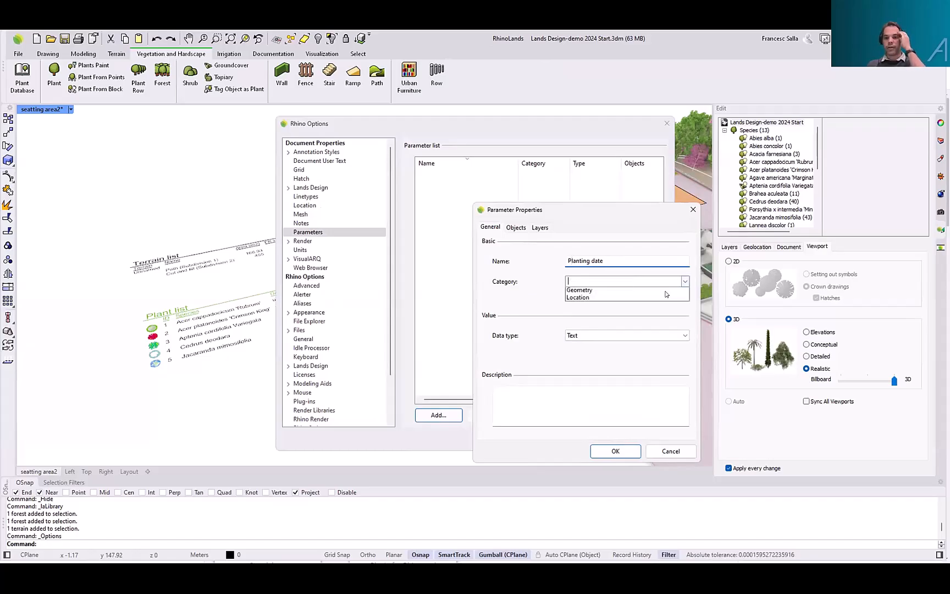
pyautogui.click(630, 293)
pyautogui.click(662, 337)
pyautogui.click(638, 422)
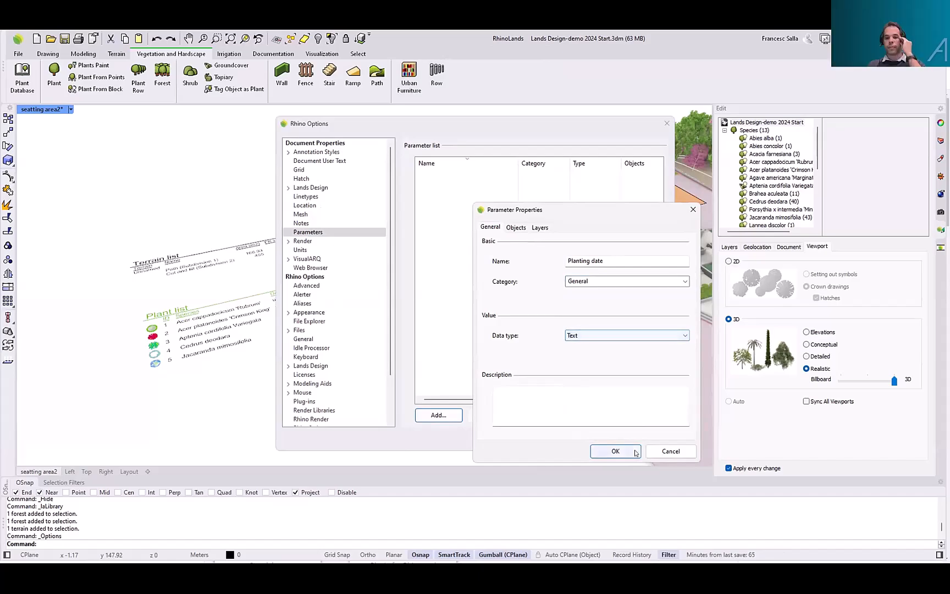
pyautogui.click(614, 451)
pyautogui.click(556, 437)
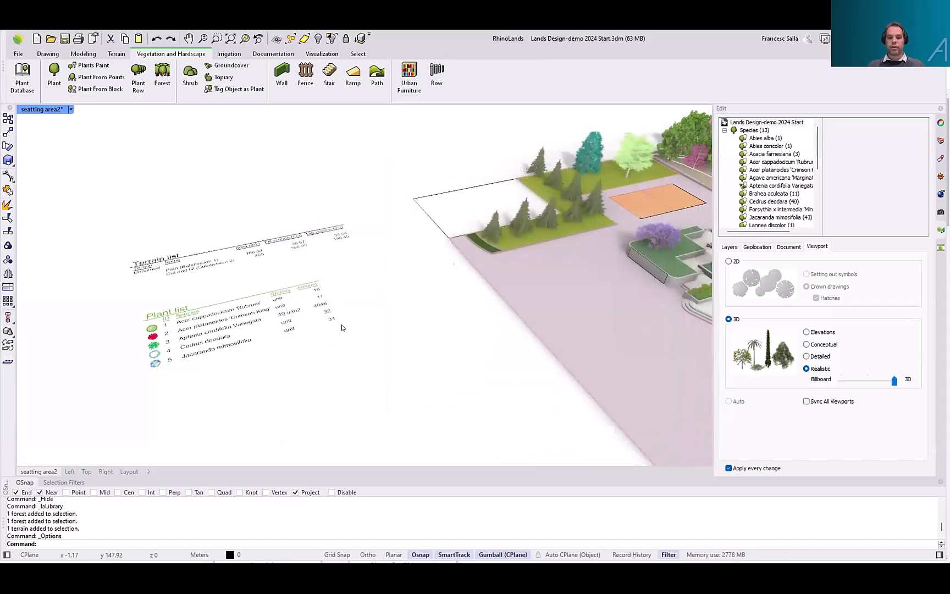
# Select the Acer forest behind the orange court and set its Planting date parameter to "today"
pyautogui.scroll(-6, 344, 328)
pyautogui.scroll(6, 599, 232)
pyautogui.click(550, 226)
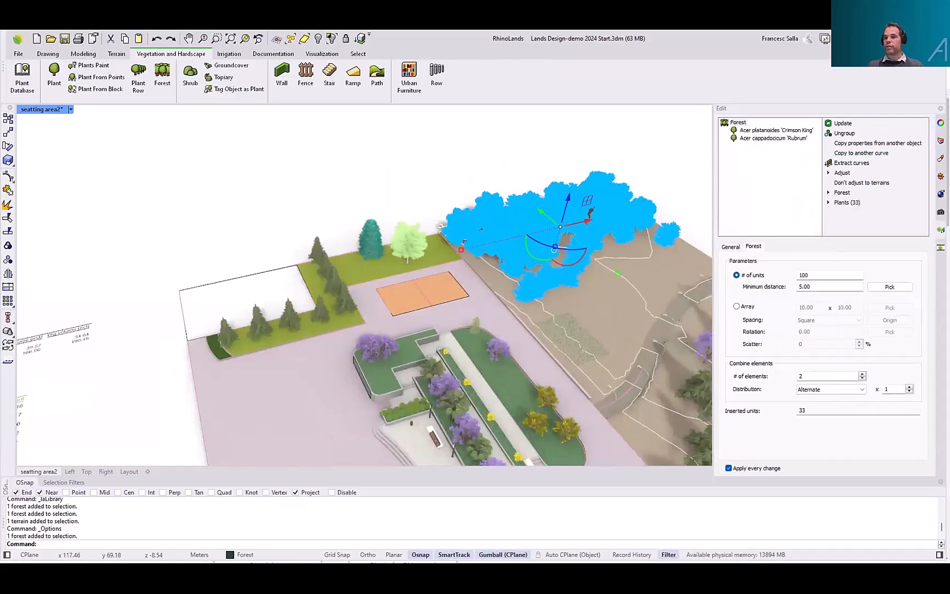
pyautogui.click(940, 123)
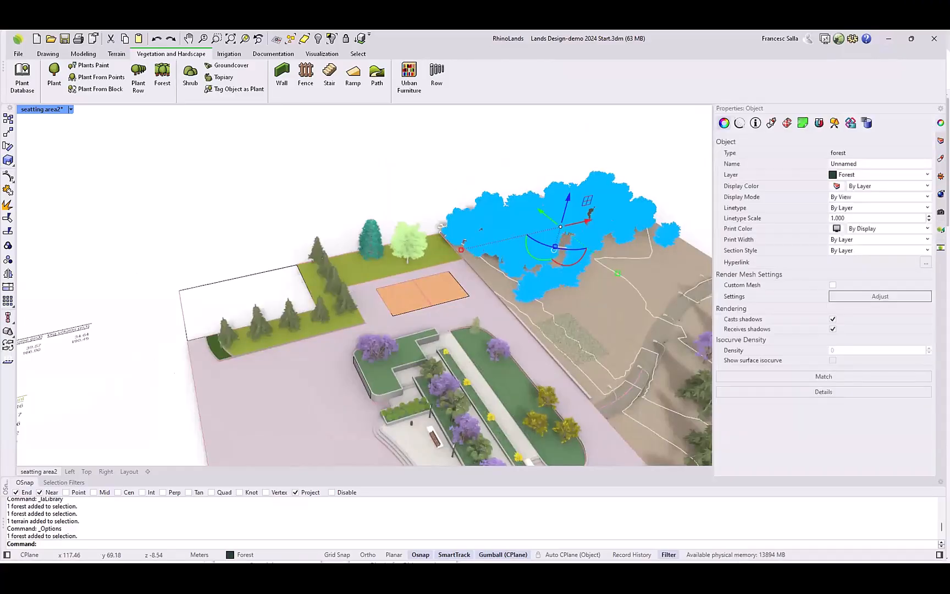
pyautogui.click(756, 123)
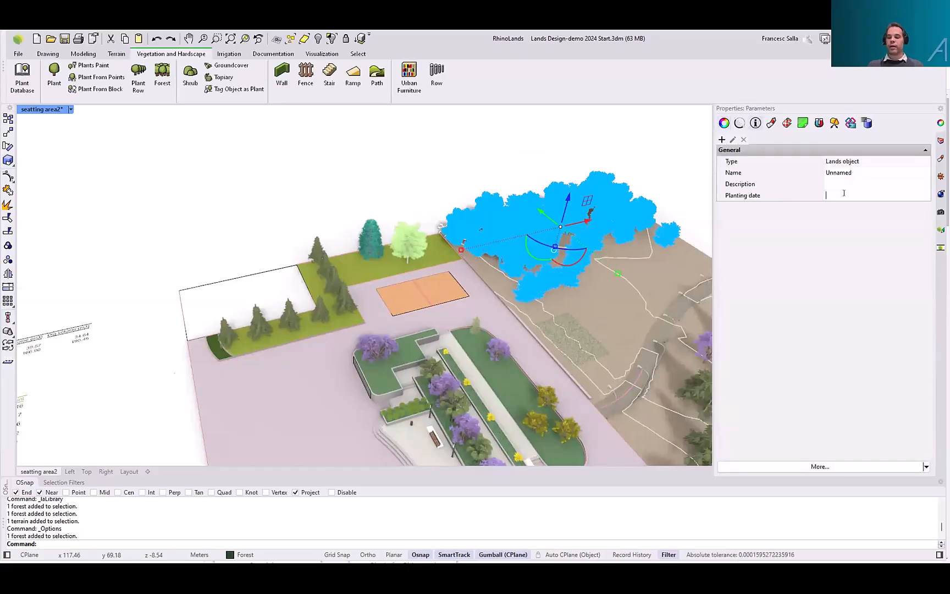
pyautogui.click(845, 193)
pyautogui.write('today')
pyautogui.press('Return')
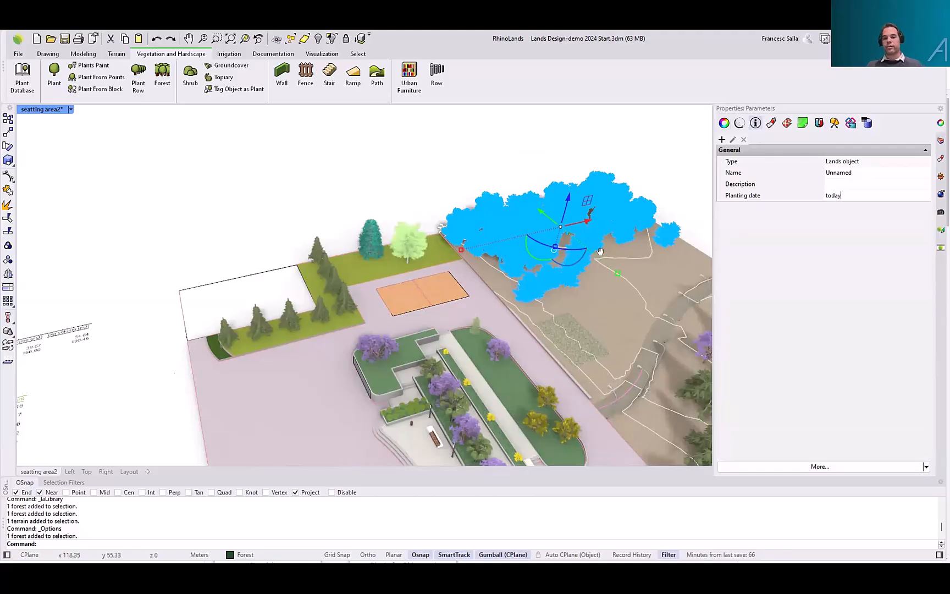
# Add the Planting date field to the plant list table and clear the selection
pyautogui.click(359, 200)
pyautogui.scroll(-6, 525, 246)
pyautogui.scroll(4, 217, 354)
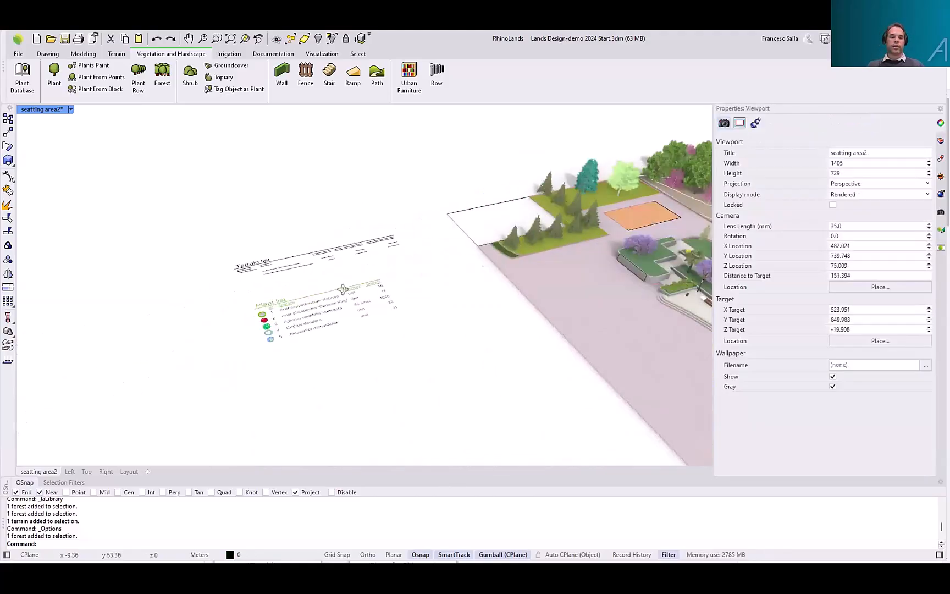
pyautogui.scroll(5, 344, 290)
pyautogui.click(290, 337)
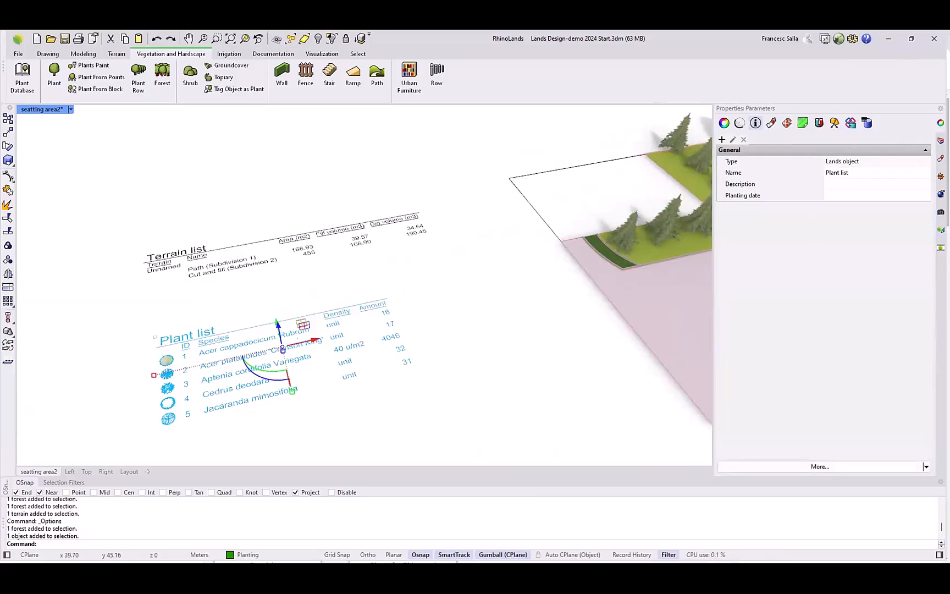
pyautogui.click(941, 230)
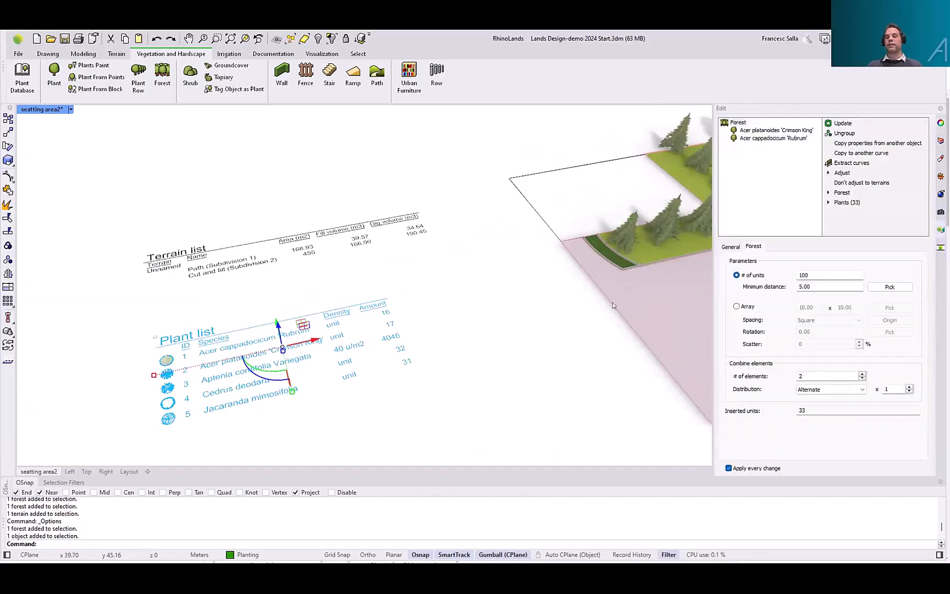
pyautogui.moveTo(613, 304); pyautogui.dragTo(592, 304, button='right')
pyautogui.click(731, 367)
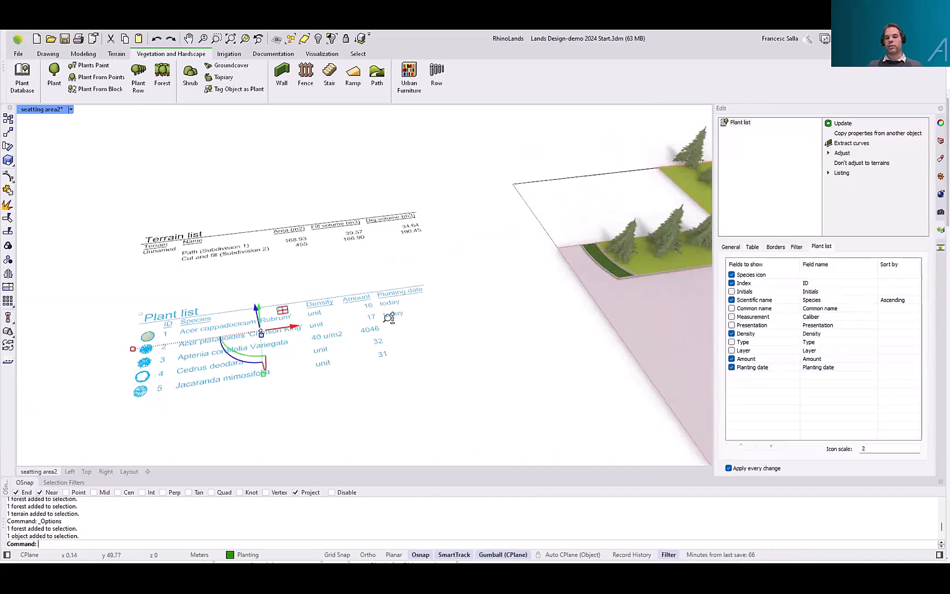
pyautogui.scroll(3, 398, 302)
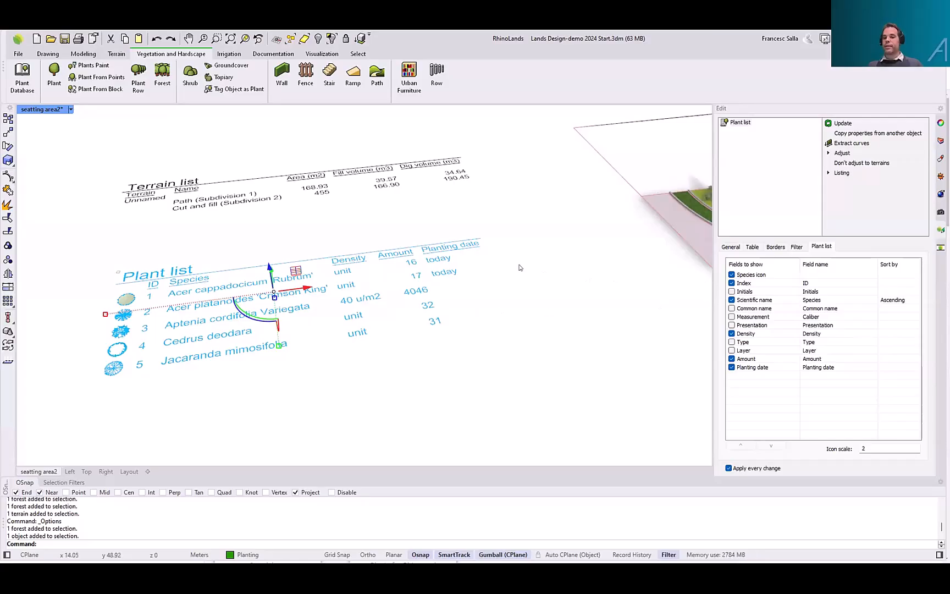
pyautogui.press('Escape')
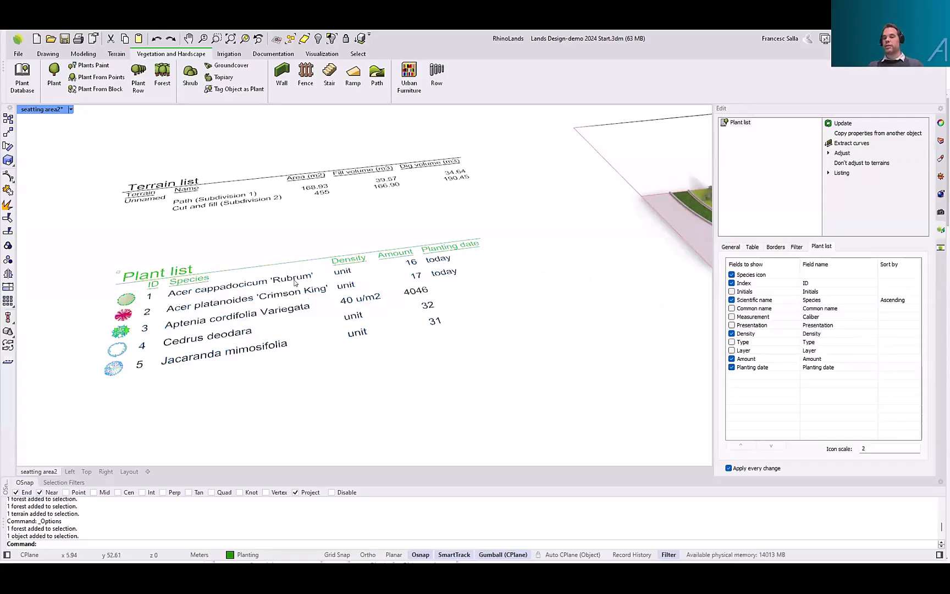
# Select the Acer forest again to review its species, contained plants and forest parameters, then deselect it
pyautogui.scroll(-3, 383, 286)
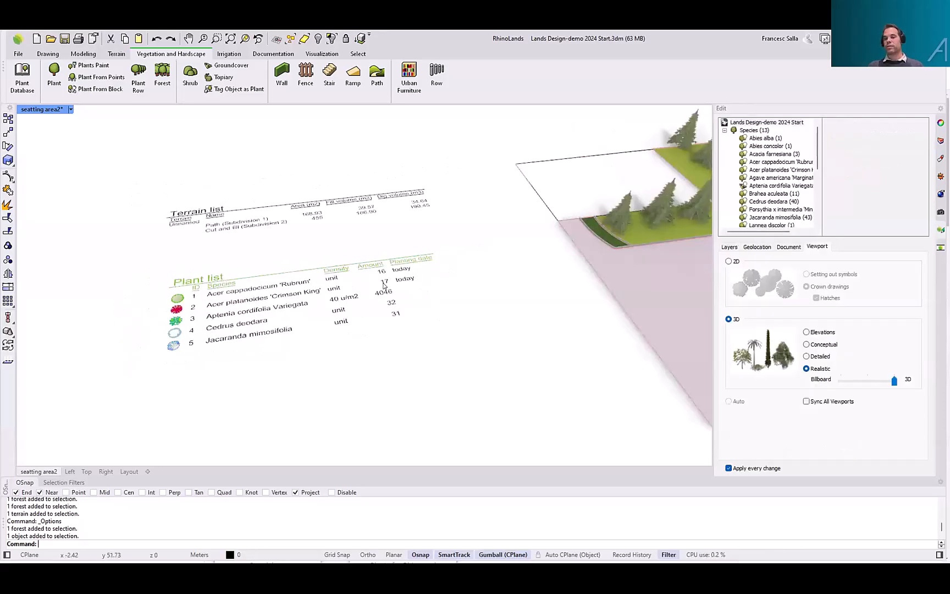
pyautogui.keyDown('shift'); pyautogui.moveTo(622, 242); pyautogui.dragTo(277, 265, button='right'); pyautogui.keyUp('shift')
pyautogui.scroll(-4, 278, 265)
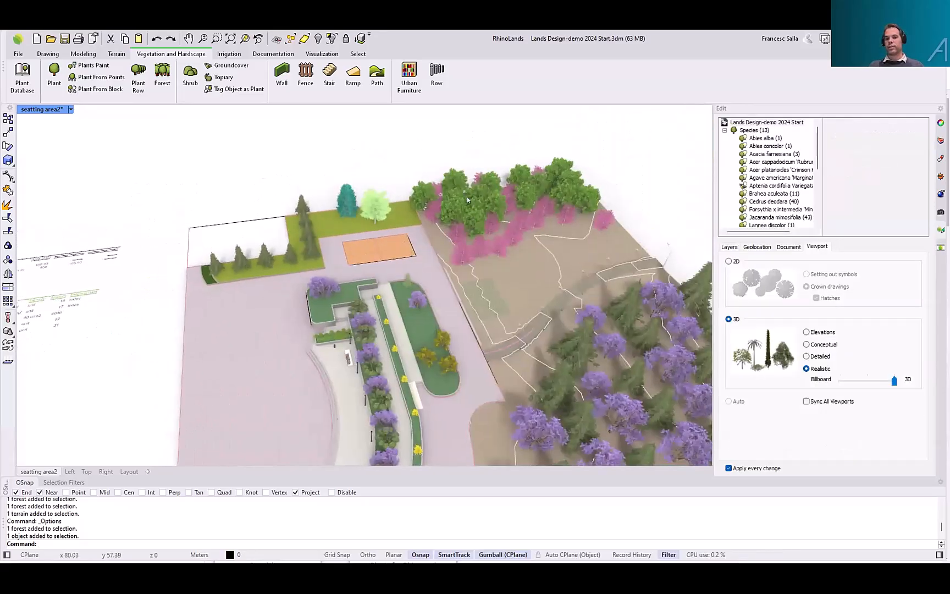
pyautogui.moveTo(432, 204); pyautogui.dragTo(471, 184, button='right')
pyautogui.scroll(4, 471, 184)
pyautogui.scroll(3, 468, 180)
pyautogui.click(464, 176)
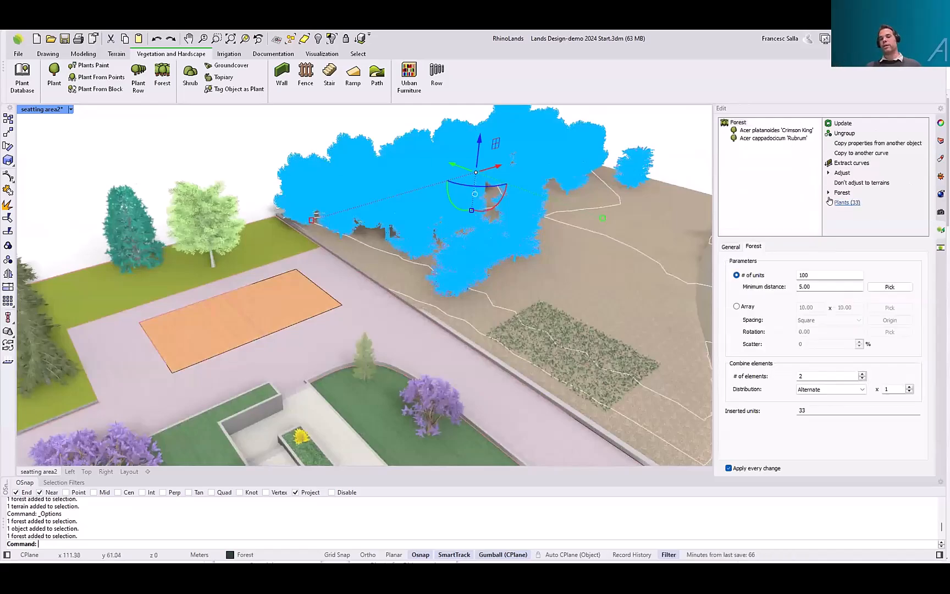
pyautogui.click(203, 149)
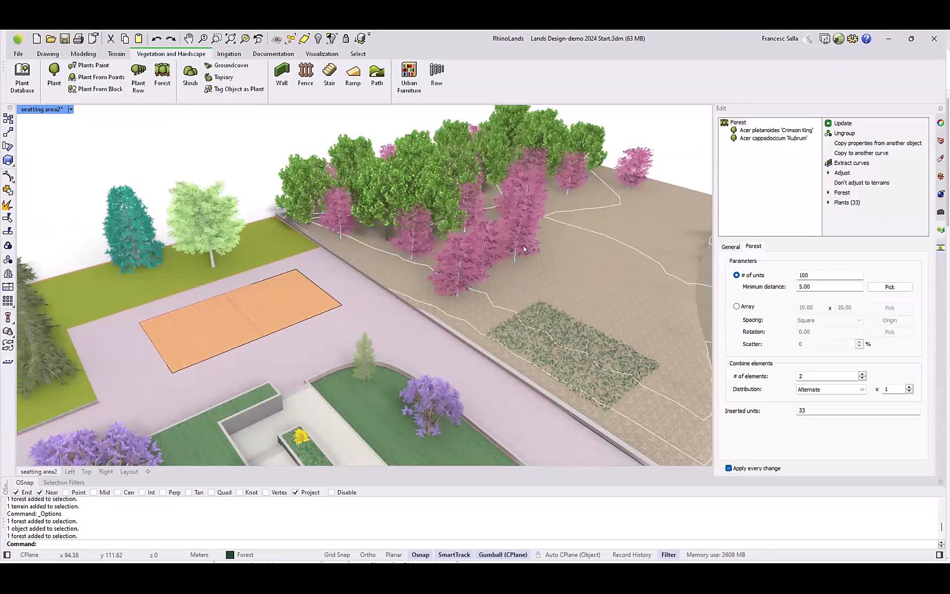
pyautogui.keyDown('shift'); pyautogui.moveTo(430, 299); pyautogui.dragTo(522, 248, button='right'); pyautogui.keyUp('shift')
pyautogui.scroll(-3, 523, 248)
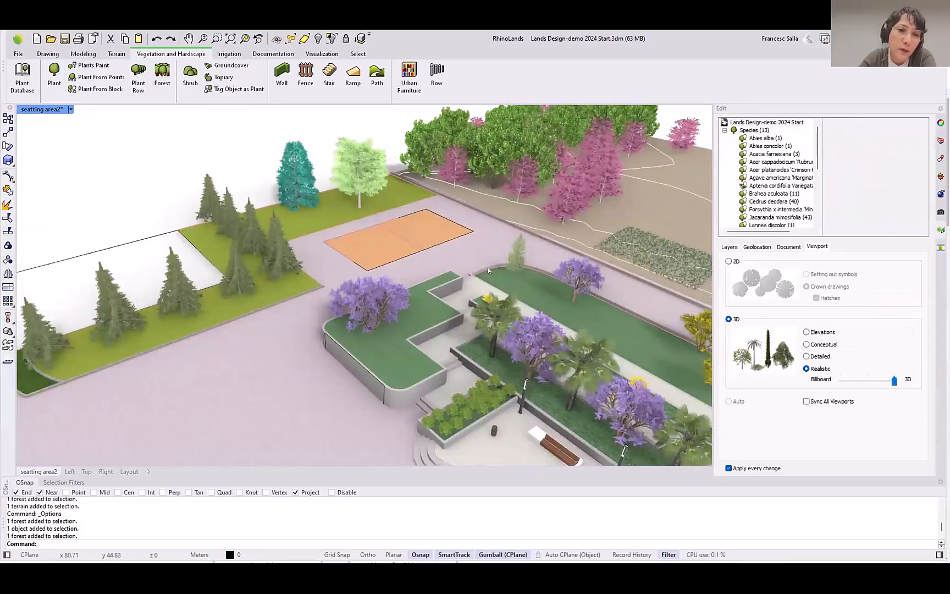
pyautogui.scroll(-5, 487, 268)
pyautogui.moveTo(480, 247)
pyautogui.mouseDown(button='right')
pyautogui.moveTo(469, 243)
pyautogui.moveTo(486, 242)
pyautogui.mouseUp(button='right')
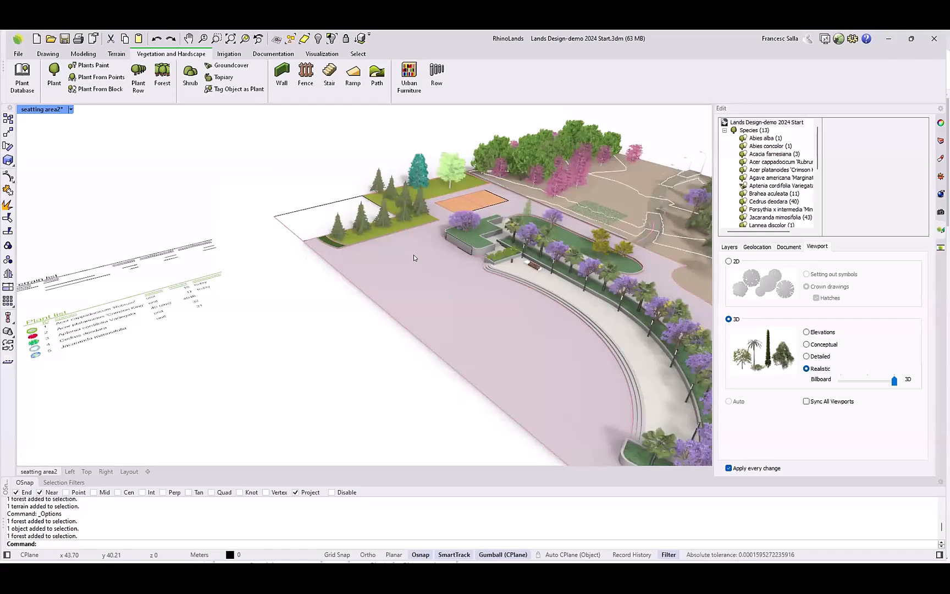
pyautogui.keyDown('shift'); pyautogui.moveTo(182, 304); pyautogui.dragTo(211, 315, button='right'); pyautogui.keyUp('shift')
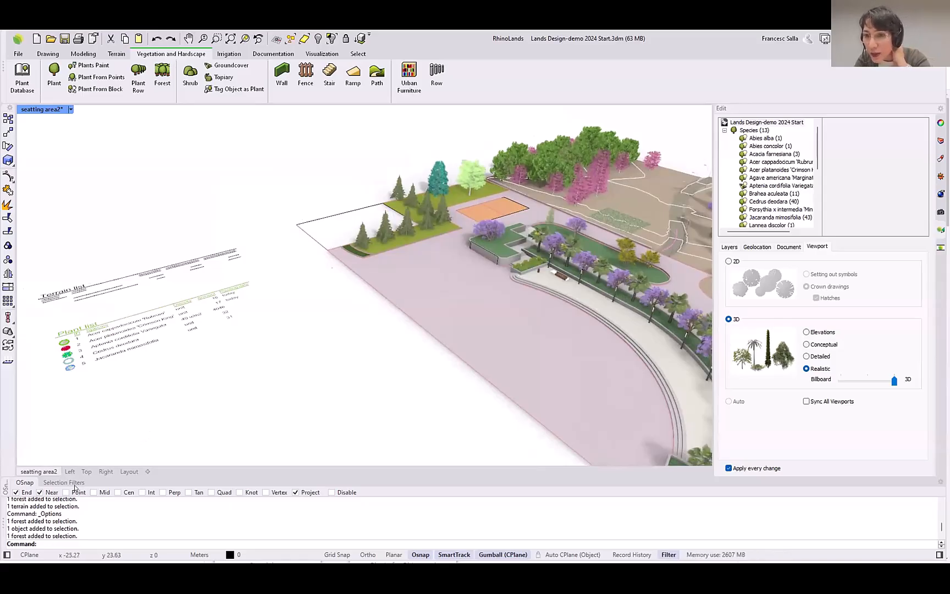
pyautogui.scroll(4, 344, 369)
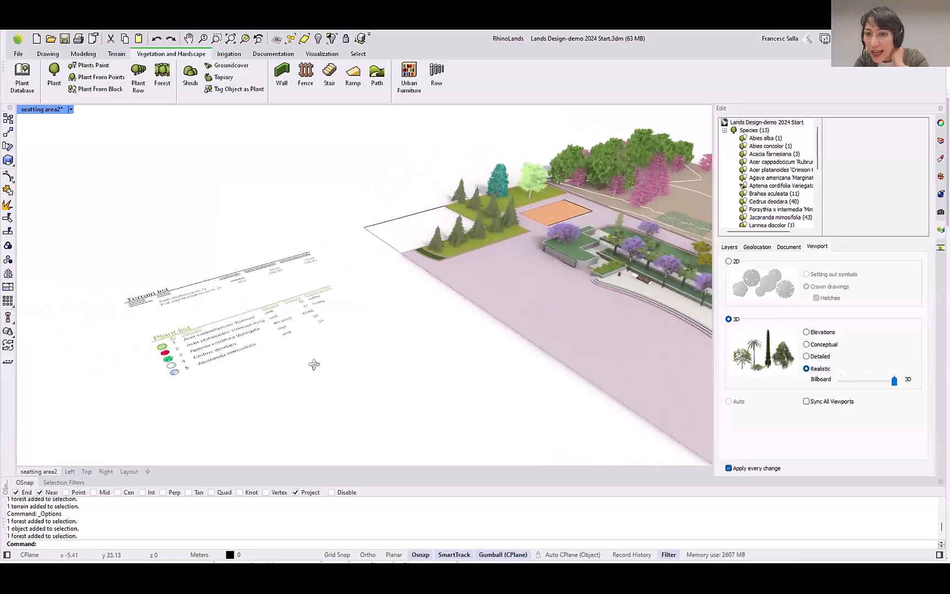
# Select the plant list table, review its fields in the Top view, and clear the selection
pyautogui.keyDown('shift'); pyautogui.moveTo(236, 378); pyautogui.dragTo(247, 337, button='right'); pyautogui.keyUp('shift')
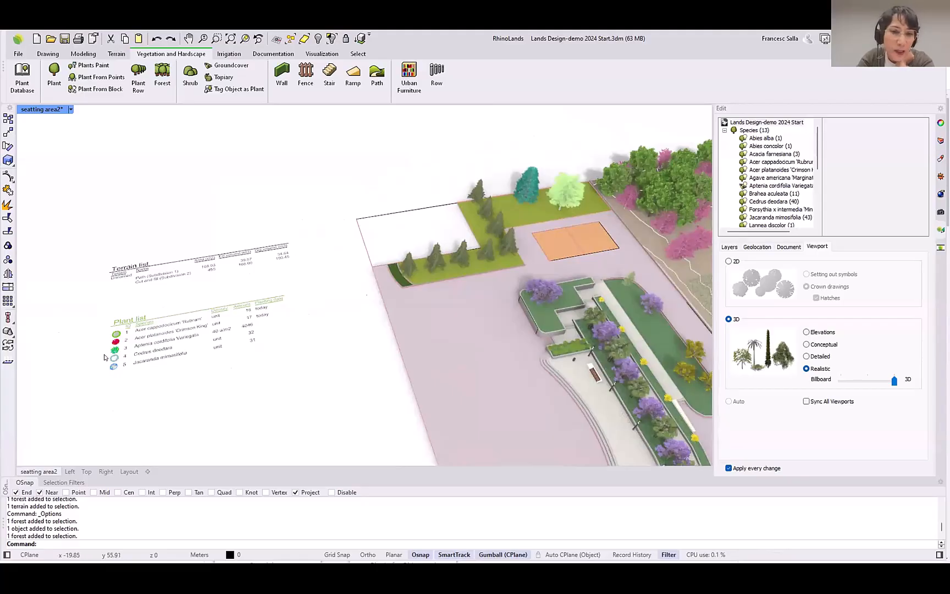
pyautogui.scroll(4, 106, 357)
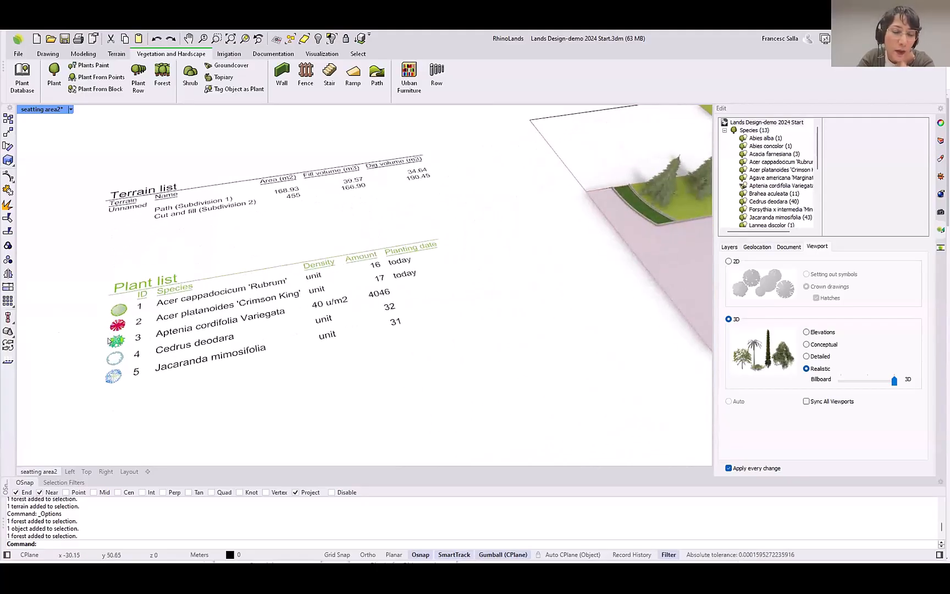
pyautogui.click(195, 323)
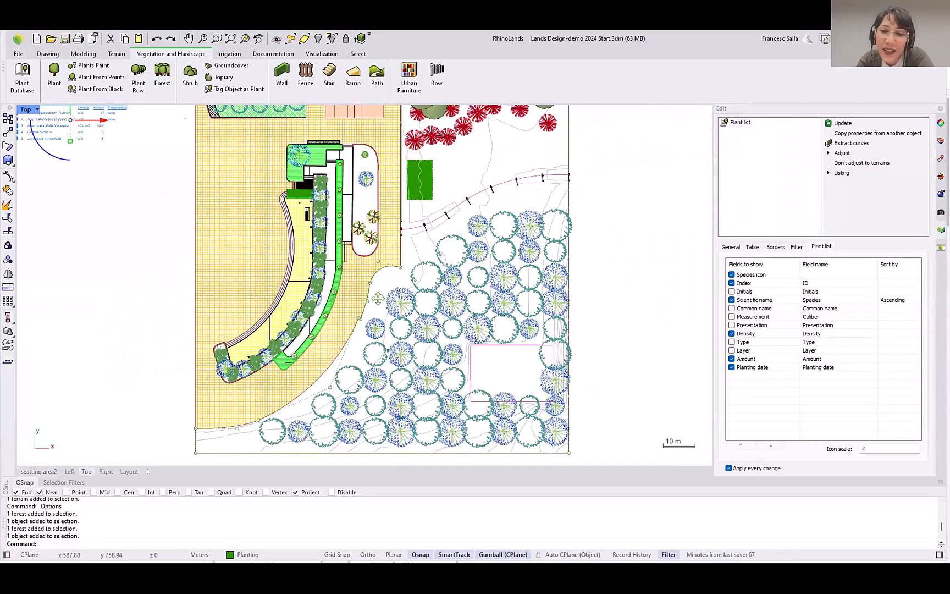
pyautogui.moveTo(78, 170); pyautogui.dragTo(203, 265, button='right')
pyautogui.scroll(8, 160, 233)
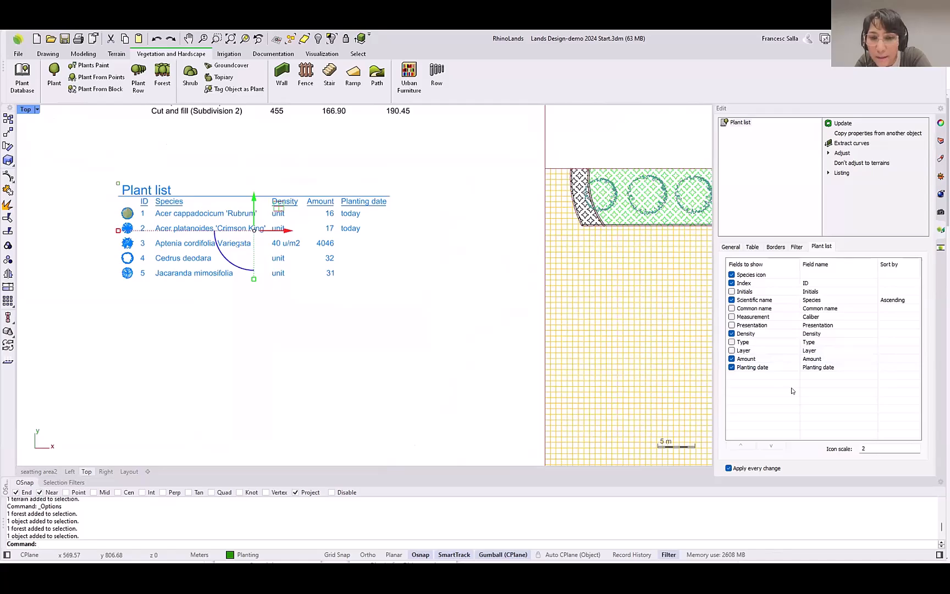
pyautogui.moveTo(499, 288); pyautogui.dragTo(471, 306, button='right')
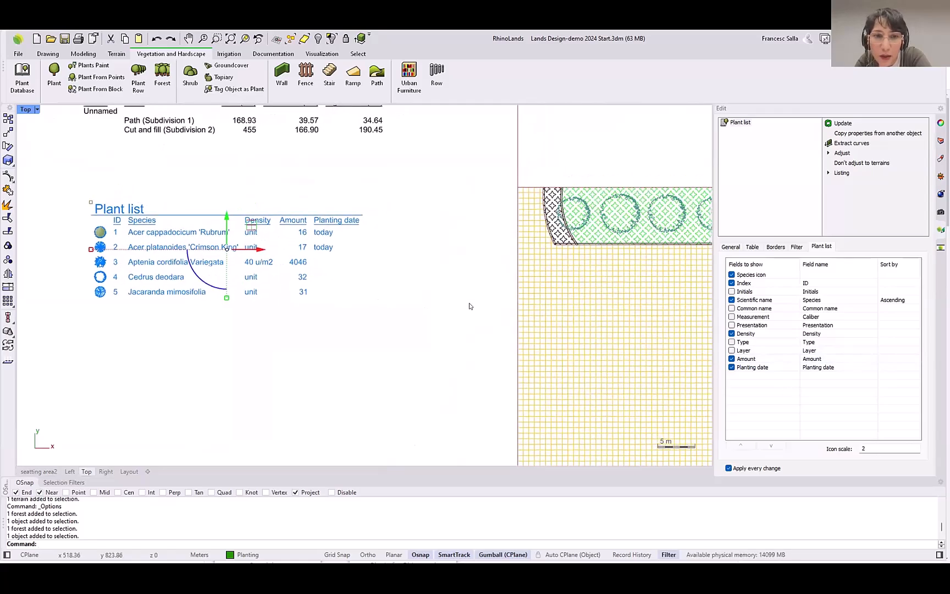
pyautogui.click(444, 295)
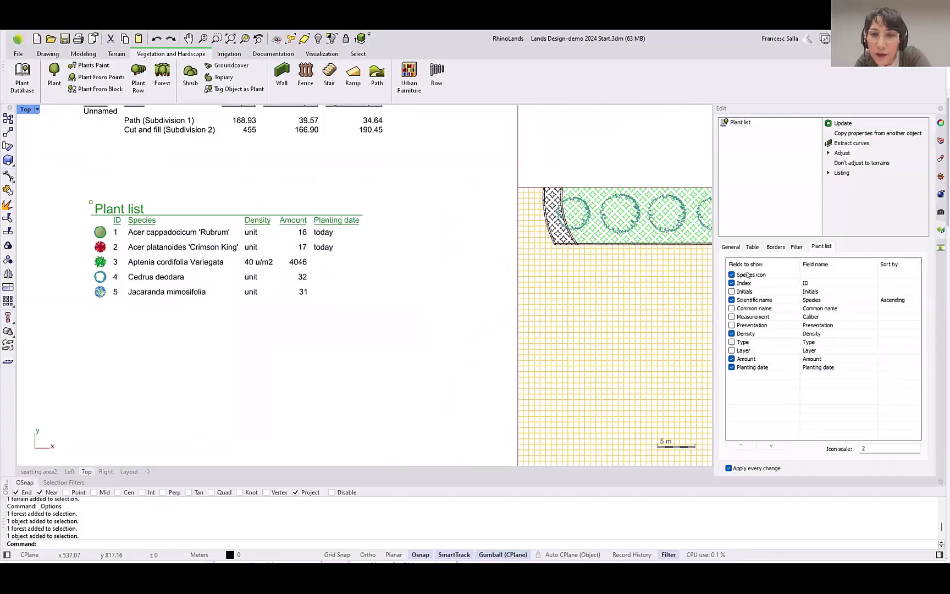
pyautogui.press('Escape')
pyautogui.moveTo(394, 265); pyautogui.dragTo(349, 280, button='right')
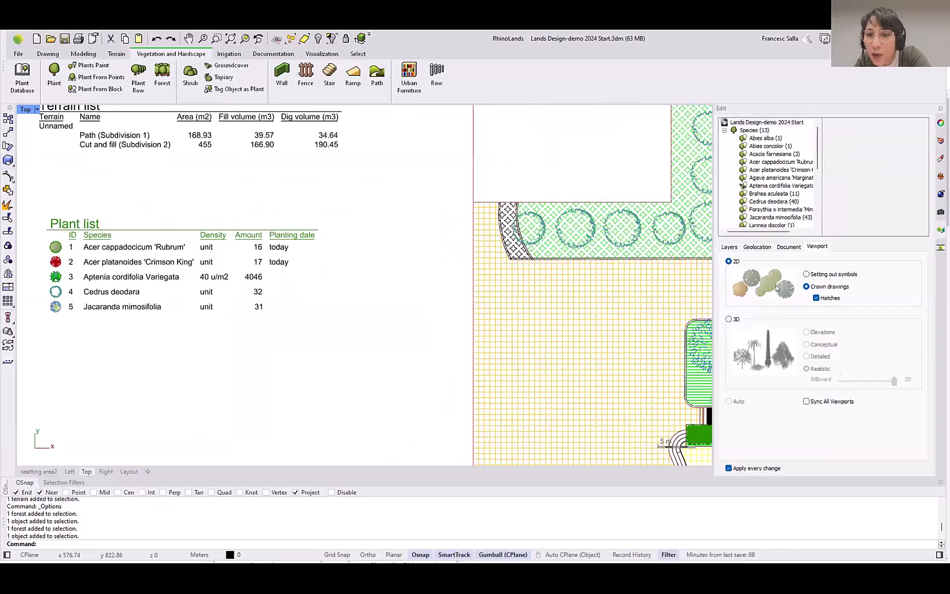
# Switch the Top view's plants to setting out symbols and back to crown drawings, toggling the hatches off and on
pyautogui.click(807, 275)
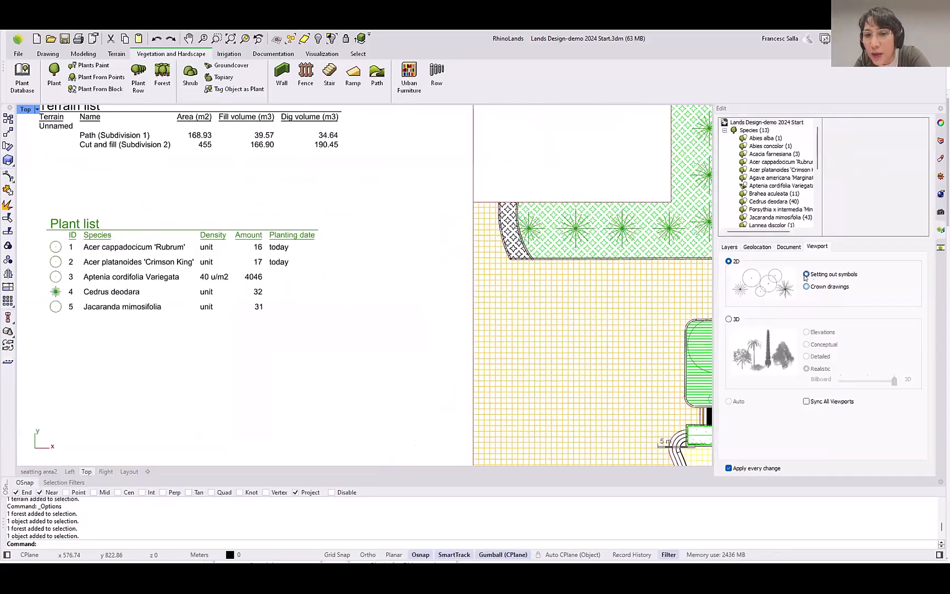
pyautogui.click(806, 287)
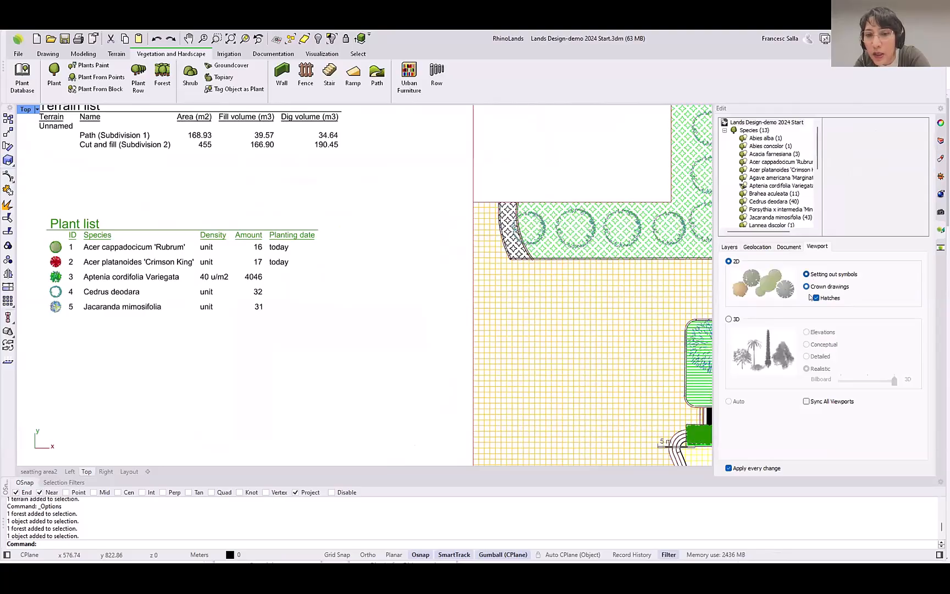
pyautogui.click(815, 298)
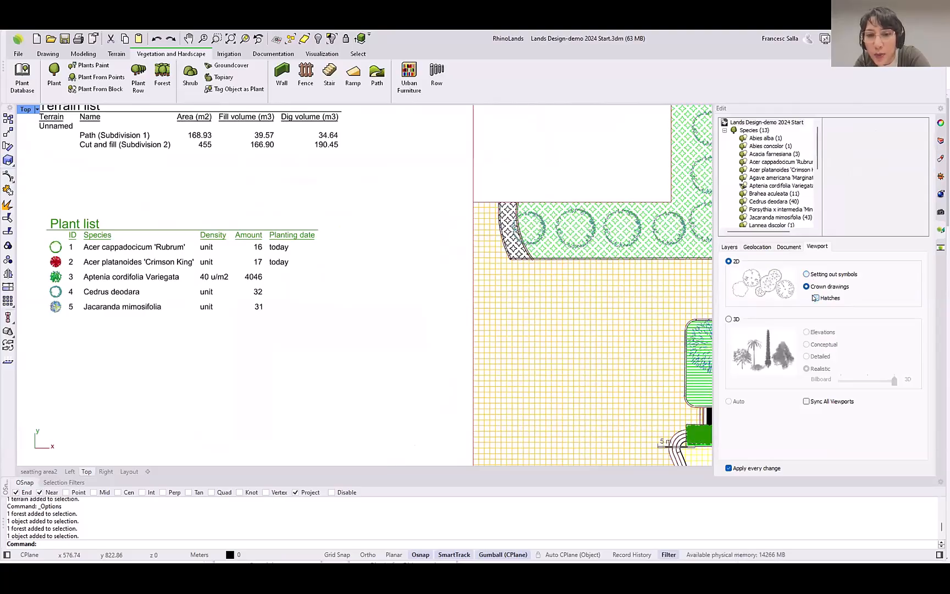
pyautogui.click(816, 298)
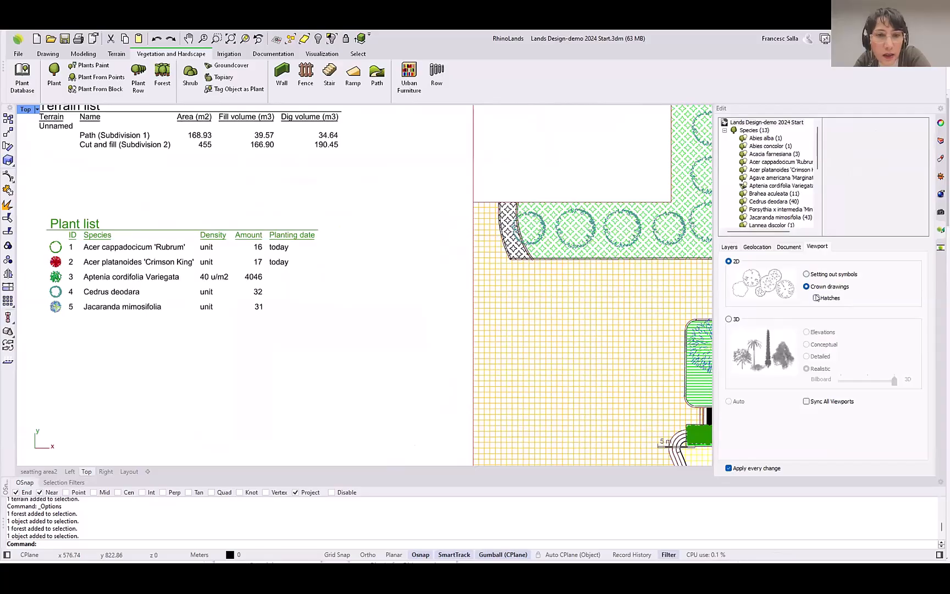
pyautogui.click(816, 297)
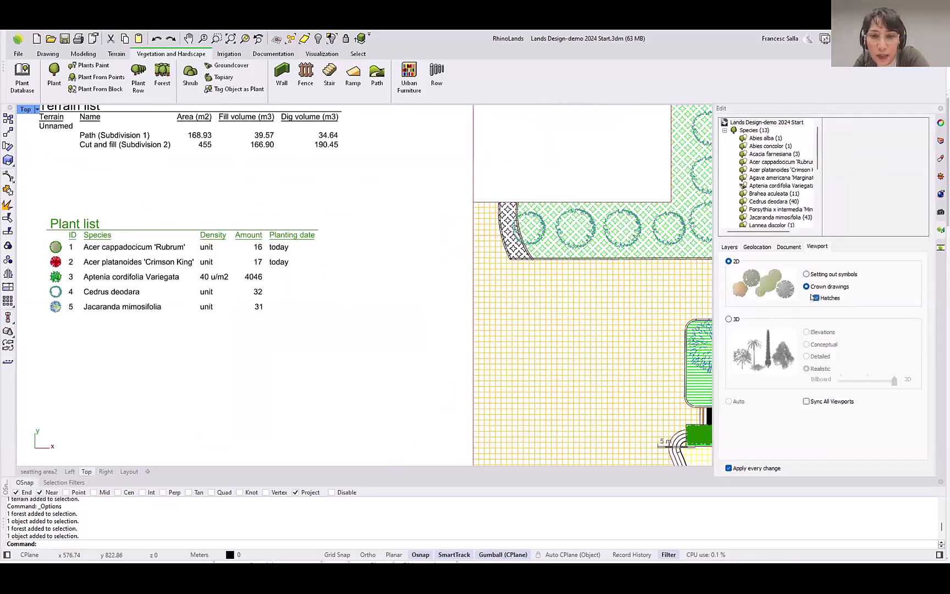
pyautogui.click(816, 297)
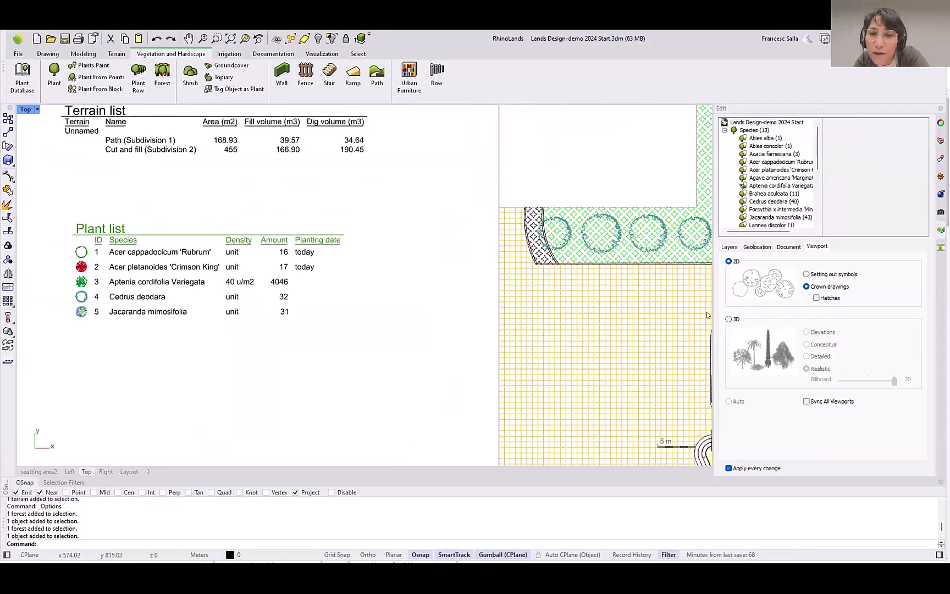
pyautogui.scroll(-5, 419, 288)
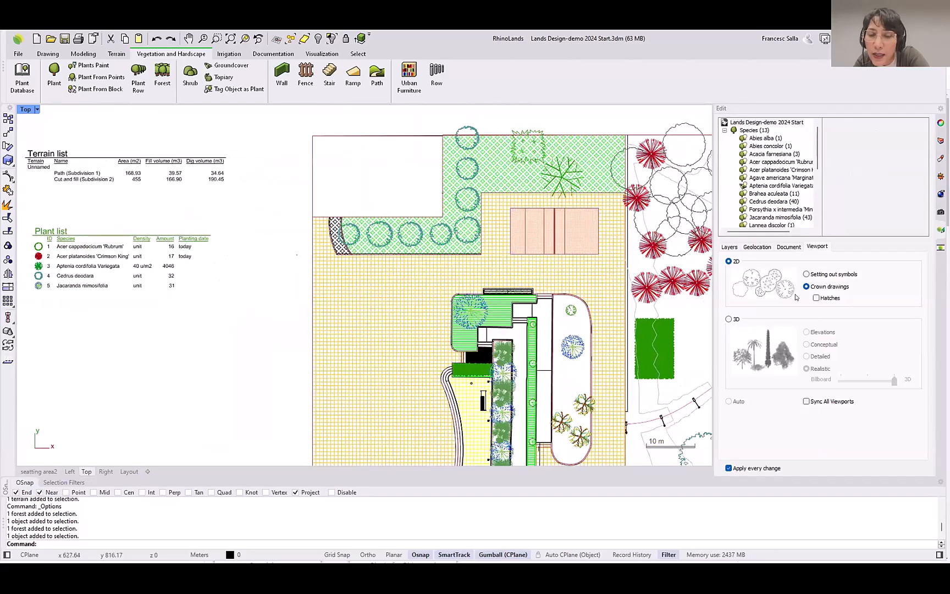
pyautogui.click(816, 298)
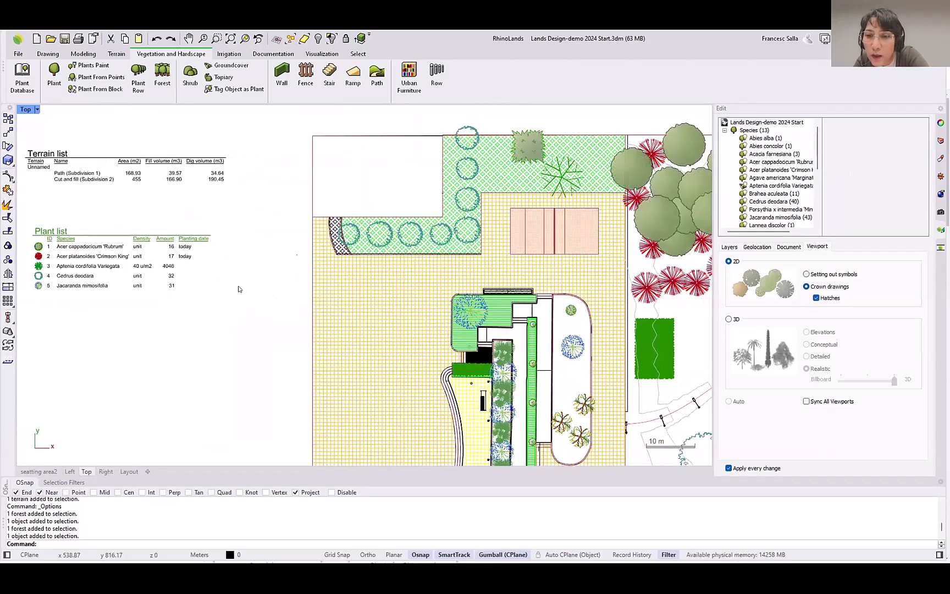
# Examine the plant list's species symbols and compare them with the hatched plants and groundcover drawn on the plan
pyautogui.moveTo(203, 276); pyautogui.dragTo(214, 278, button='right')
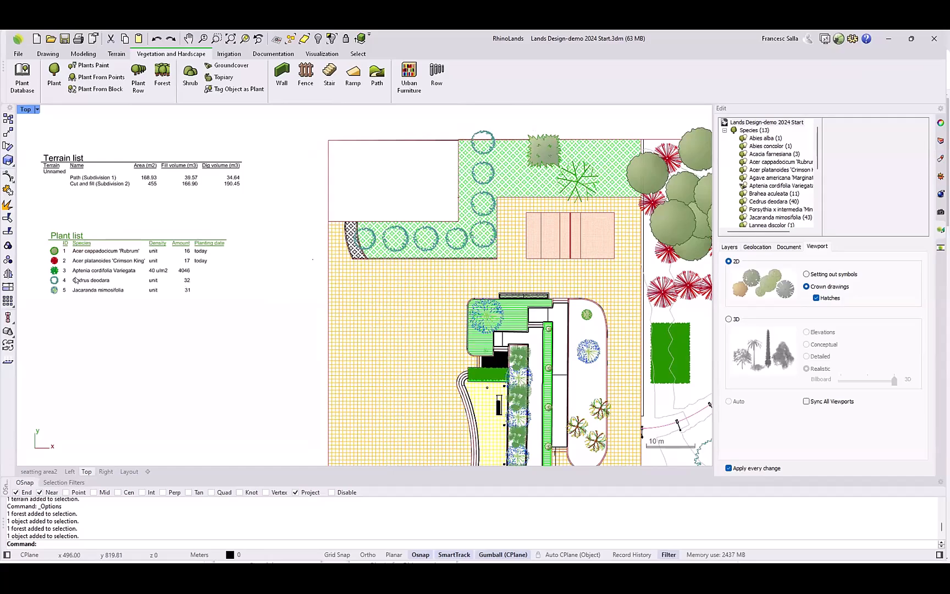
pyautogui.scroll(6, 665, 345)
pyautogui.moveTo(665, 344); pyautogui.dragTo(520, 329, button='right')
pyautogui.scroll(8, 521, 327)
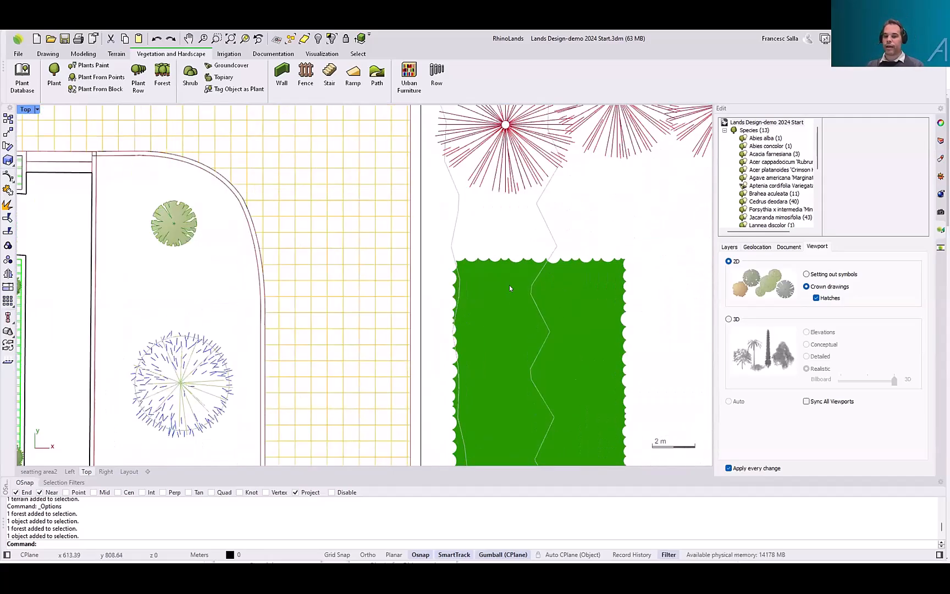
pyautogui.scroll(-2, 523, 295)
pyautogui.scroll(-10, 522, 292)
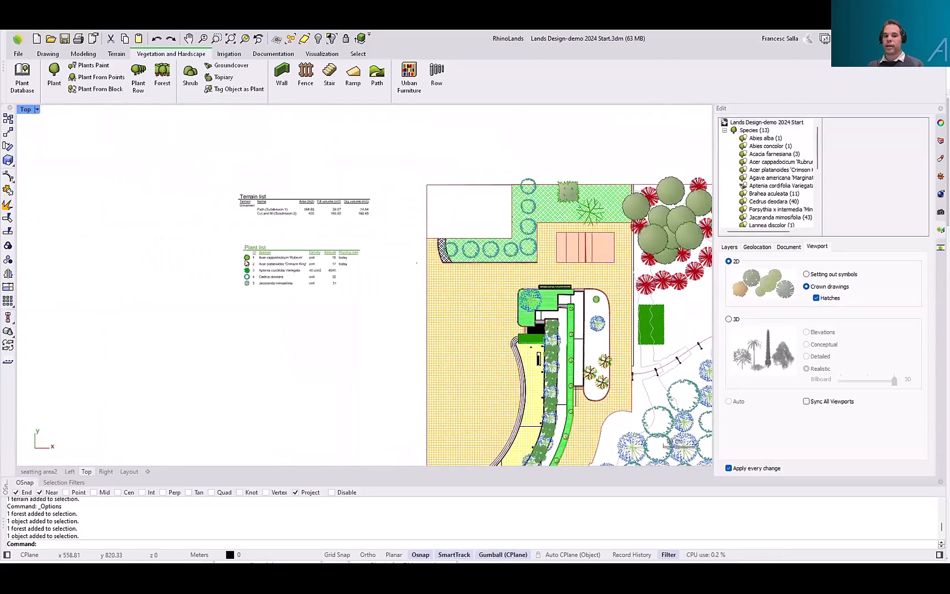
pyautogui.scroll(4, 261, 278)
pyautogui.scroll(6, 261, 278)
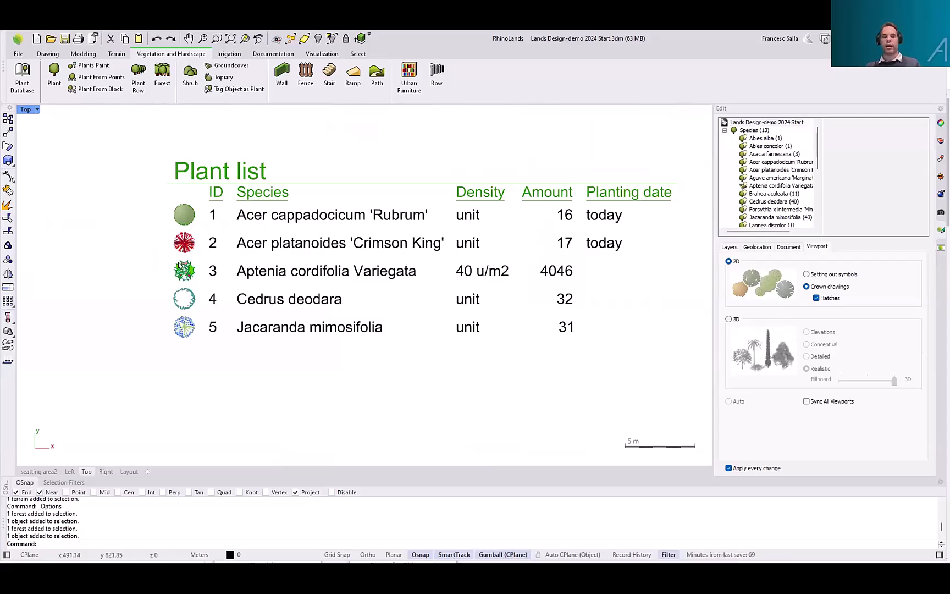
pyautogui.scroll(-3, 185, 267)
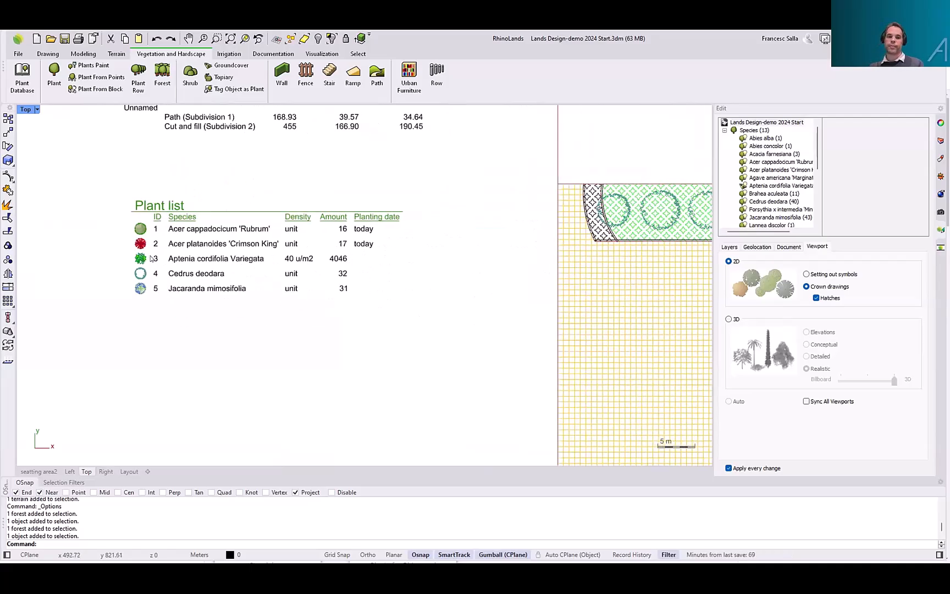
pyautogui.scroll(-3, 151, 258)
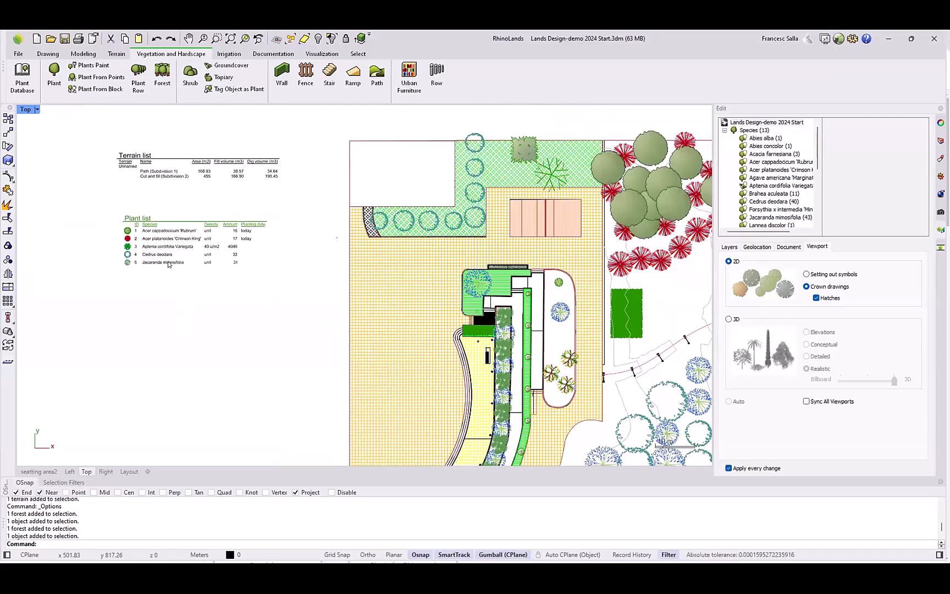
pyautogui.moveTo(349, 291); pyautogui.dragTo(303, 272, button='right')
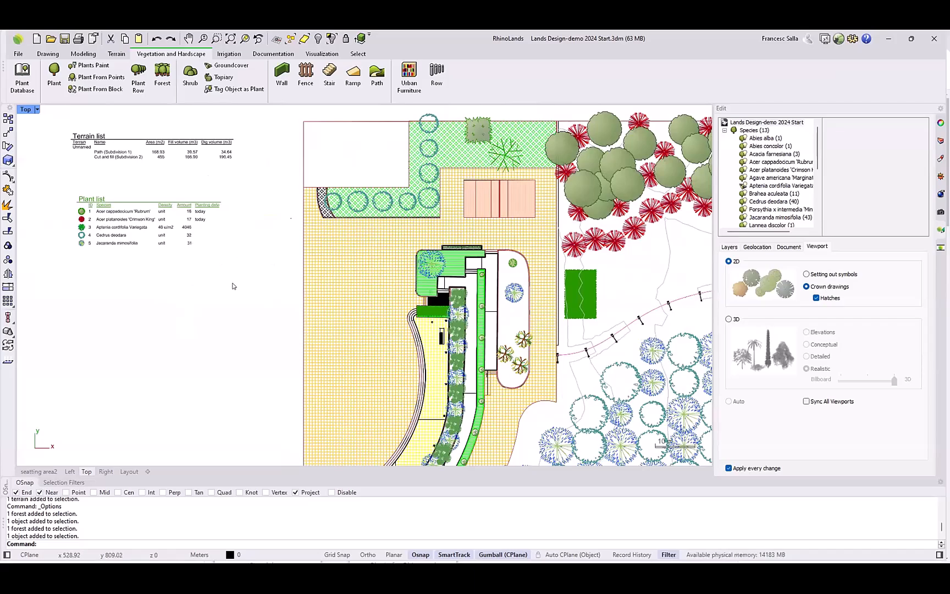
pyautogui.moveTo(228, 280); pyautogui.dragTo(218, 268, button='right')
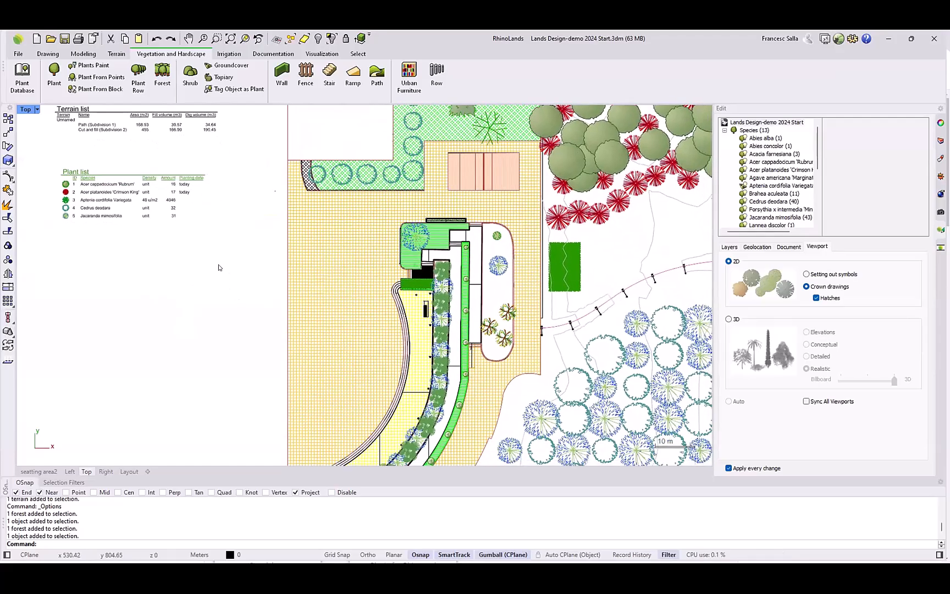
# Select the plant row along the curved planter to review its species and row parameters, then deselect it
pyautogui.moveTo(250, 308); pyautogui.dragTo(273, 254, button='right')
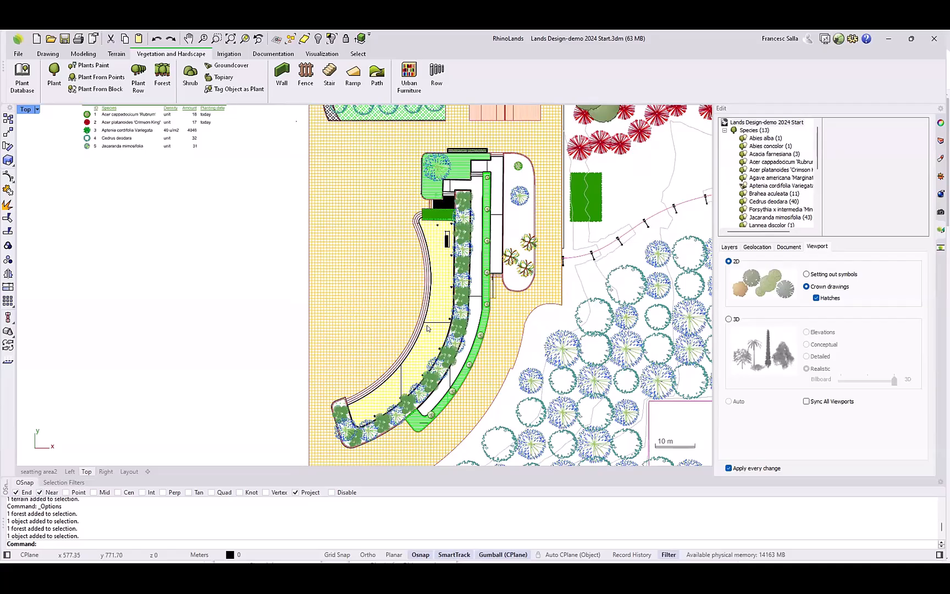
pyautogui.moveTo(431, 322); pyautogui.dragTo(439, 288, button='right')
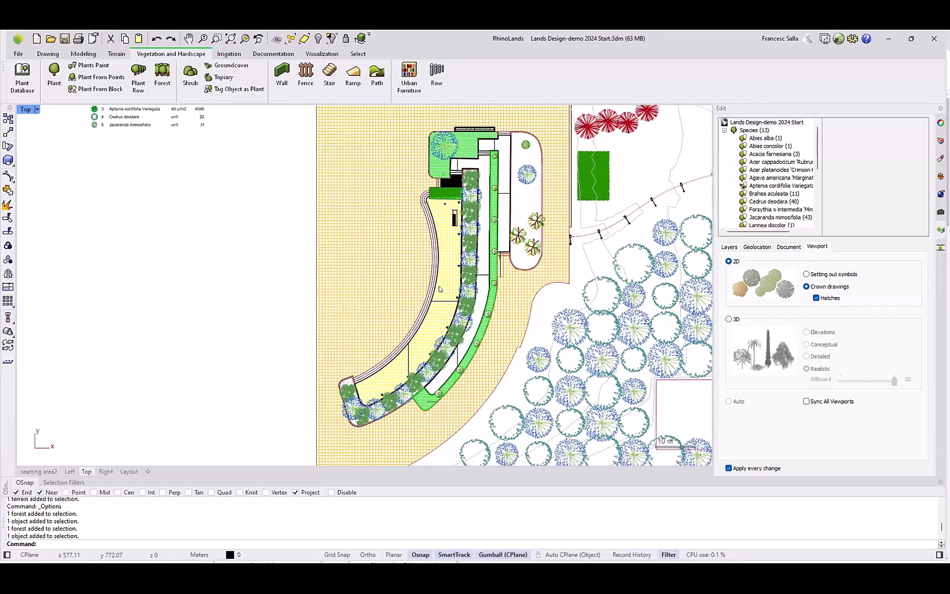
pyautogui.scroll(4, 408, 385)
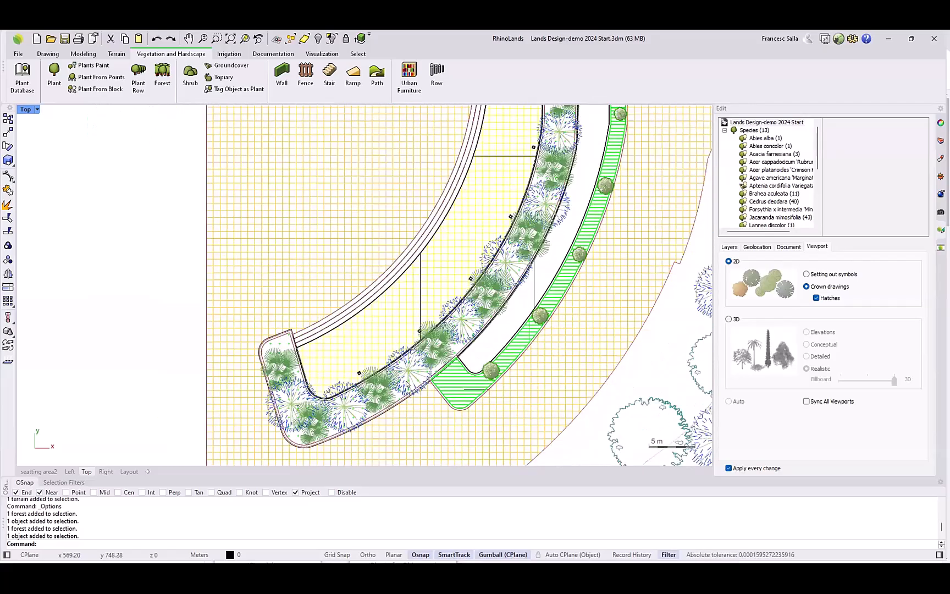
pyautogui.scroll(-4, 406, 384)
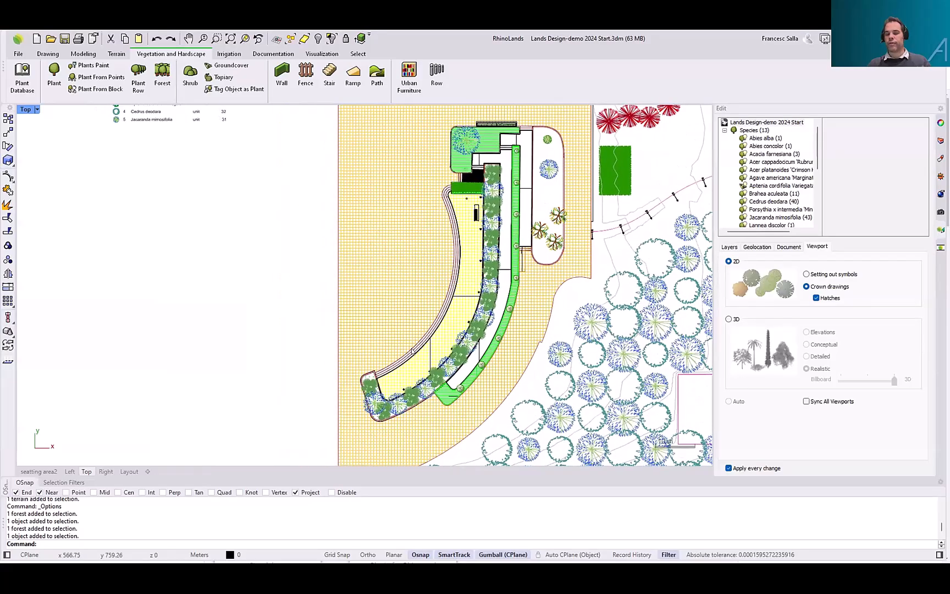
pyautogui.click(407, 405)
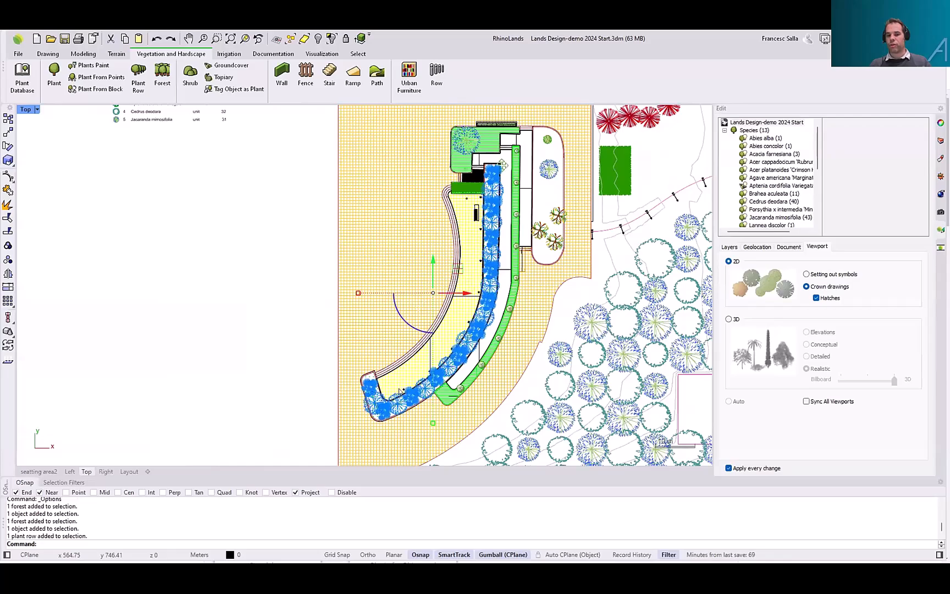
pyautogui.scroll(5, 399, 392)
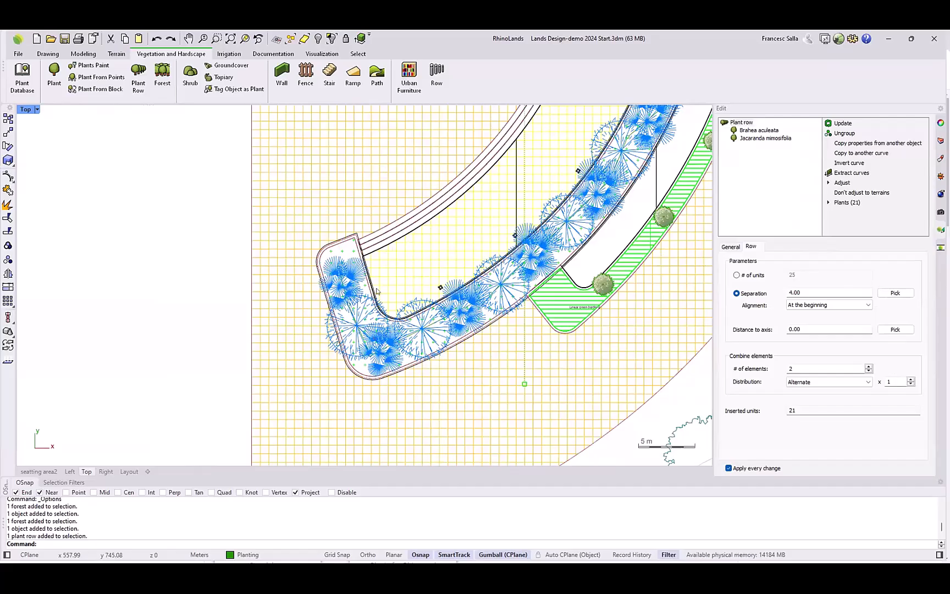
pyautogui.scroll(-2, 374, 283)
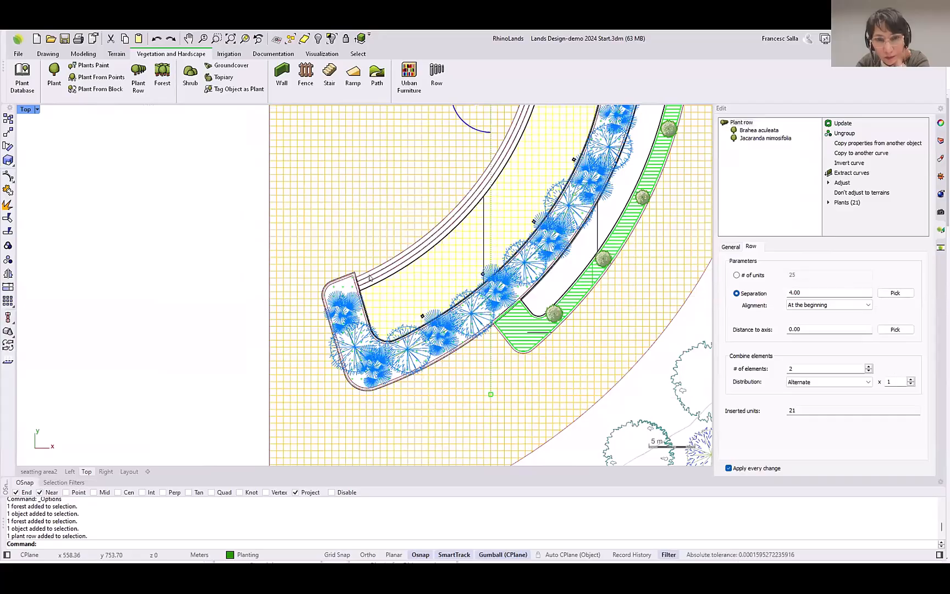
pyautogui.moveTo(407, 219); pyautogui.dragTo(370, 266, button='right')
pyautogui.scroll(-2, 393, 237)
pyautogui.scroll(-2, 361, 285)
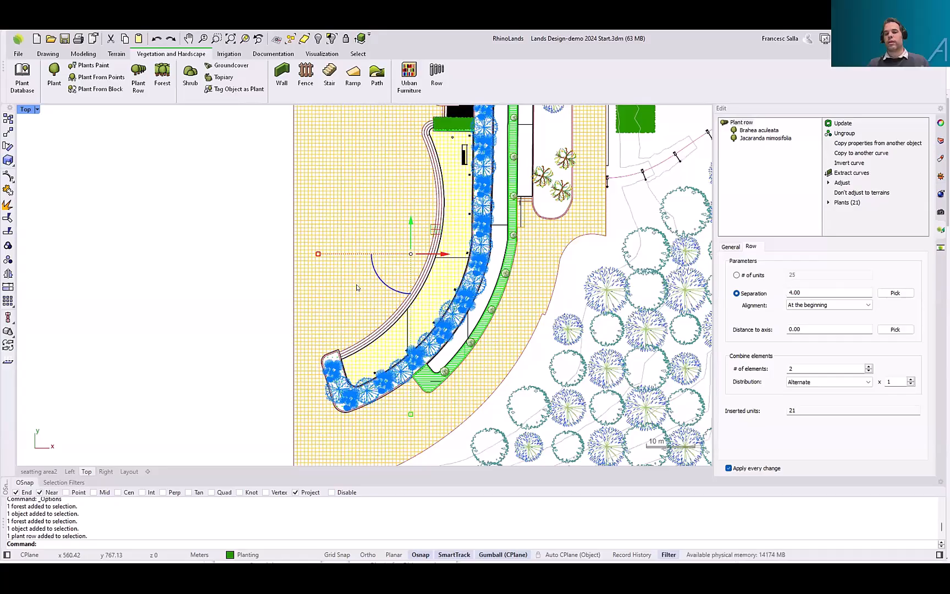
pyautogui.moveTo(369, 268); pyautogui.dragTo(369, 301, button='right')
pyautogui.click(259, 257)
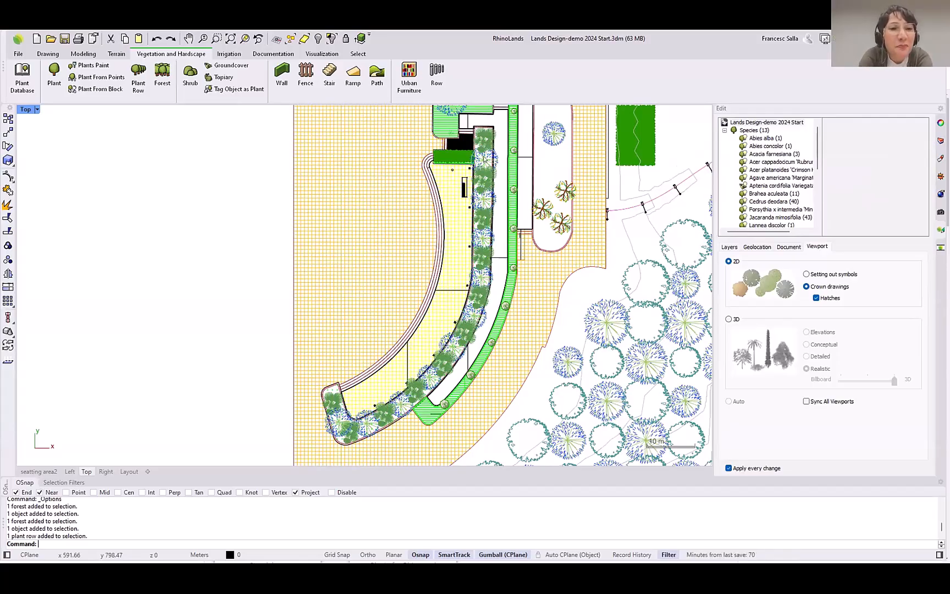
pyautogui.scroll(-4, 416, 236)
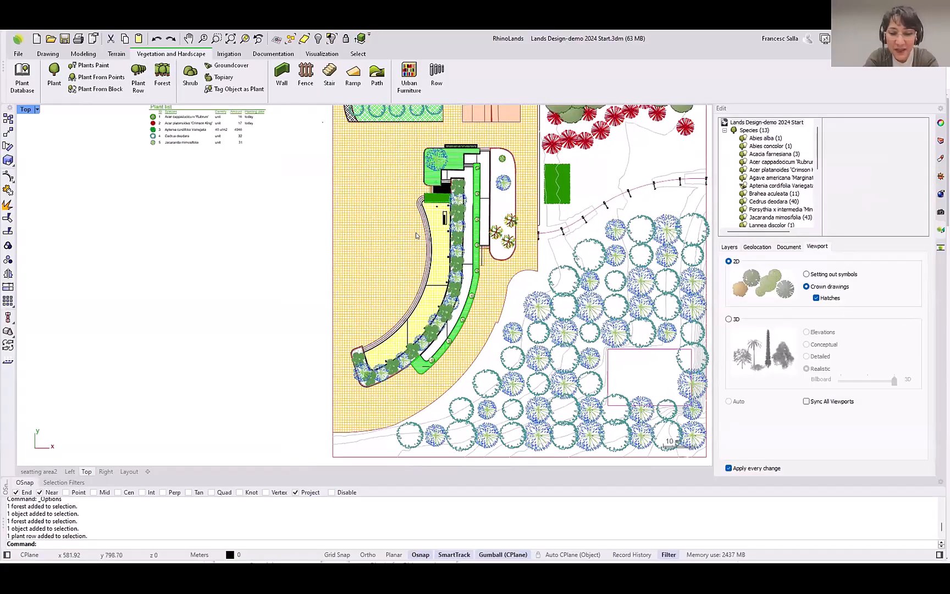
pyautogui.moveTo(417, 235); pyautogui.dragTo(393, 266, button='right')
pyautogui.scroll(-3, 416, 235)
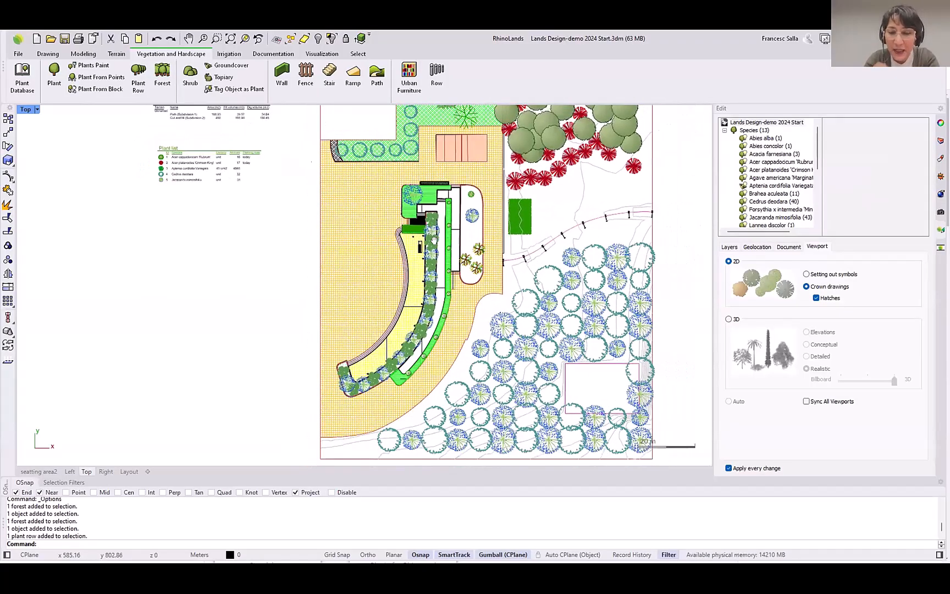
pyautogui.moveTo(442, 236); pyautogui.dragTo(453, 235, button='right')
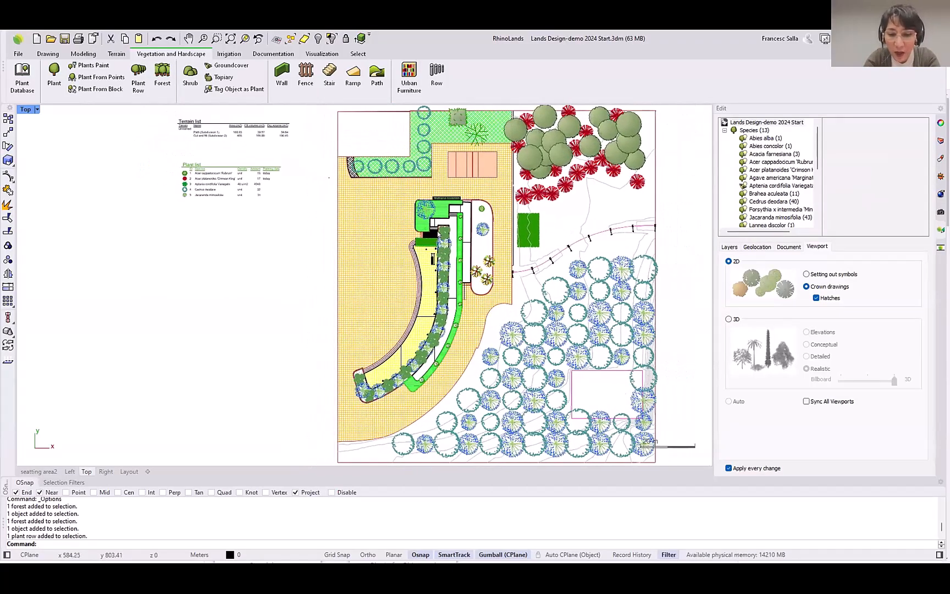